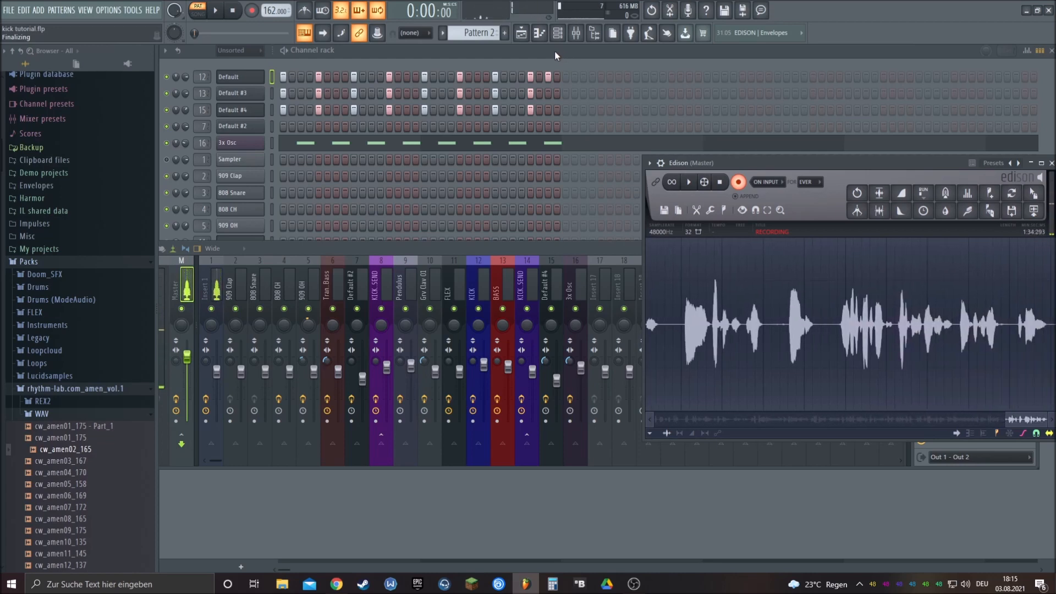
- Insert a Slicex instrument channel just above Grv Clav 01 in the channel rack
click(93, 451)
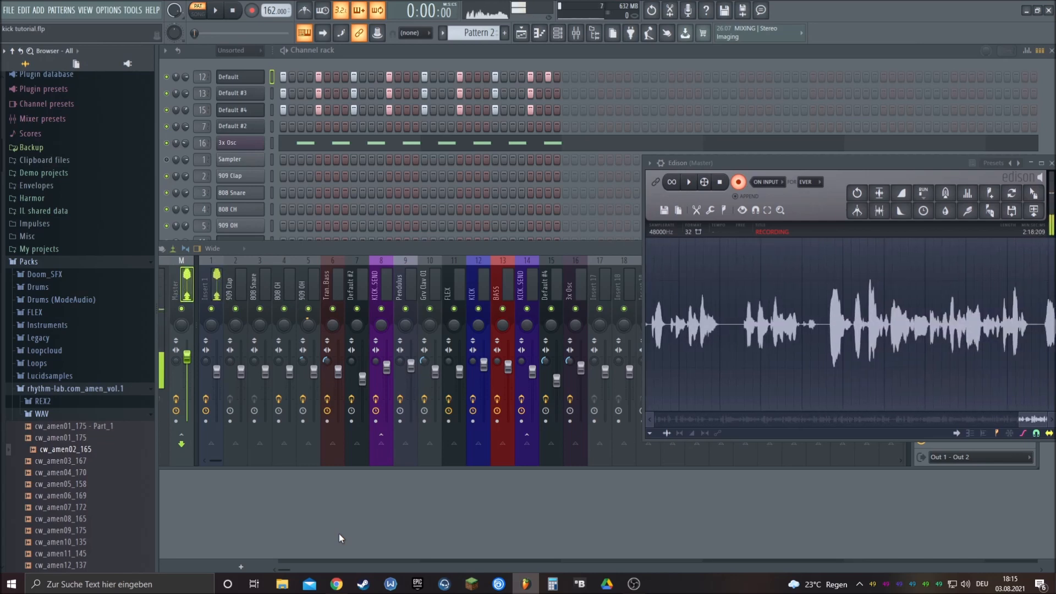
click(339, 534)
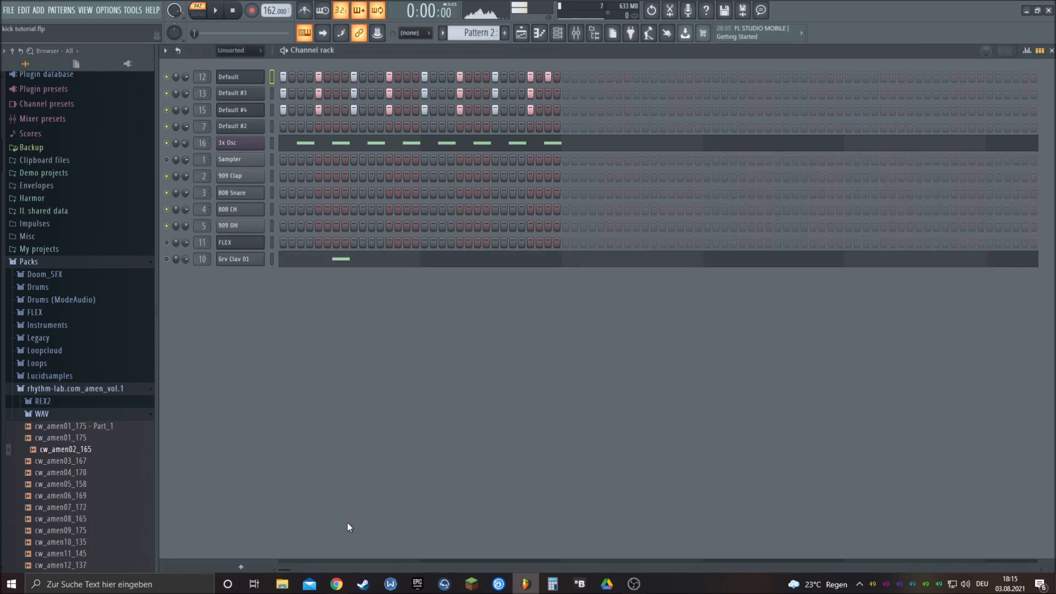
right_click(246, 259)
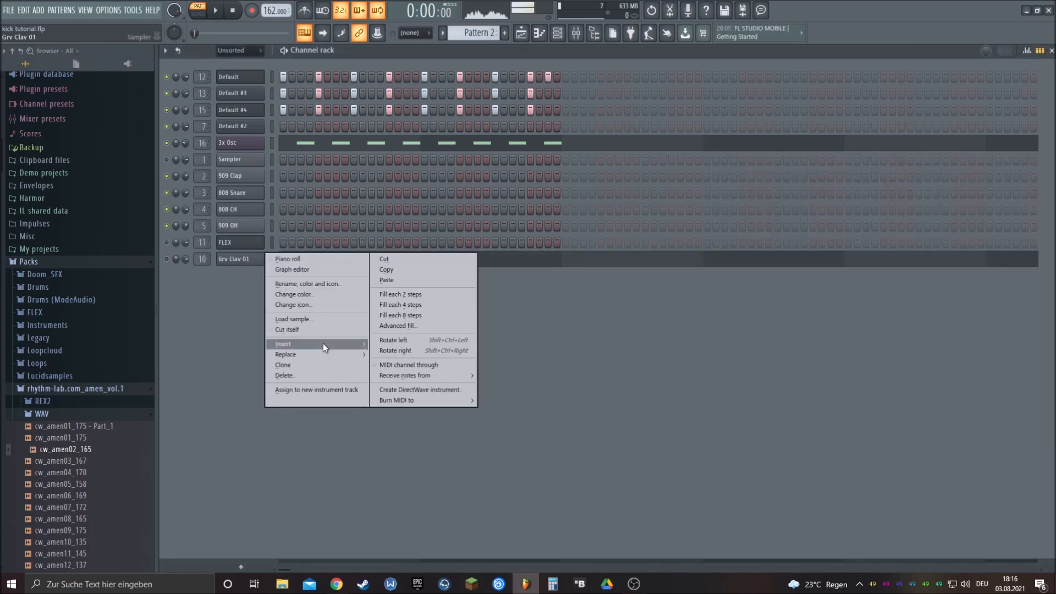
mouse_move(322, 345)
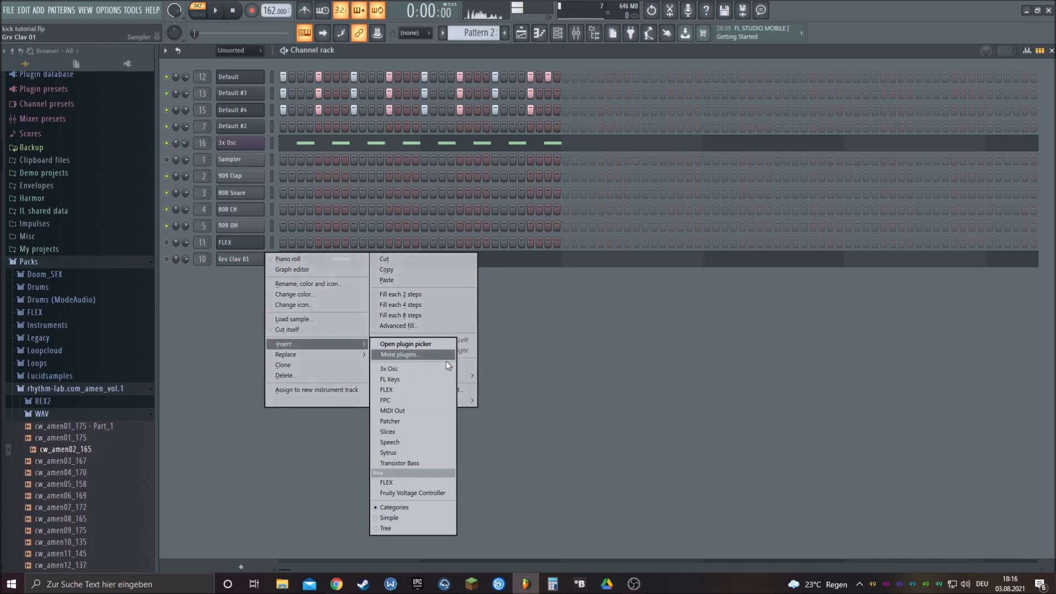
click(401, 433)
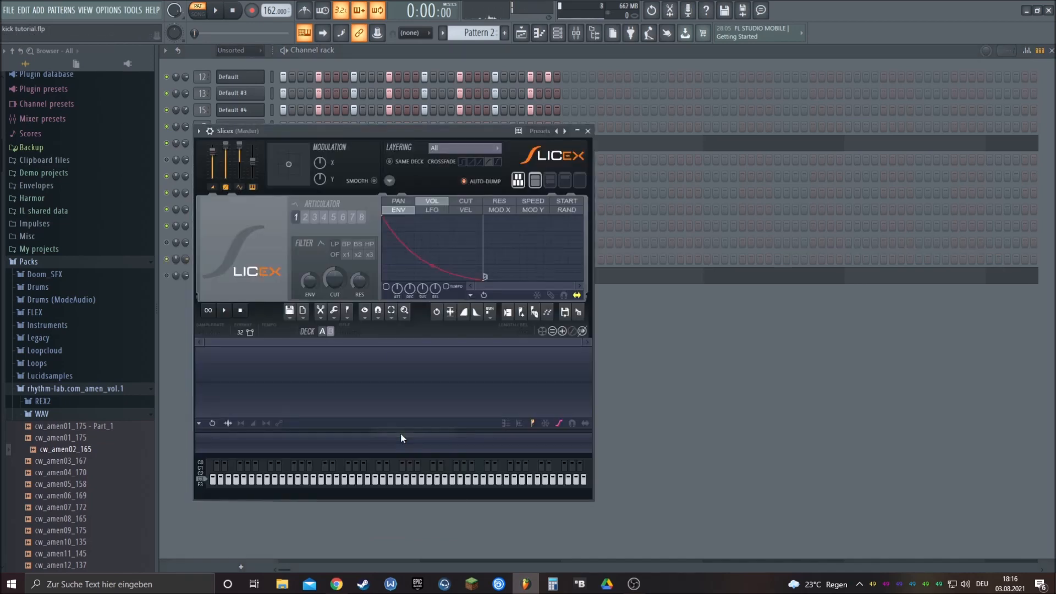
drag(418, 131, 516, 132)
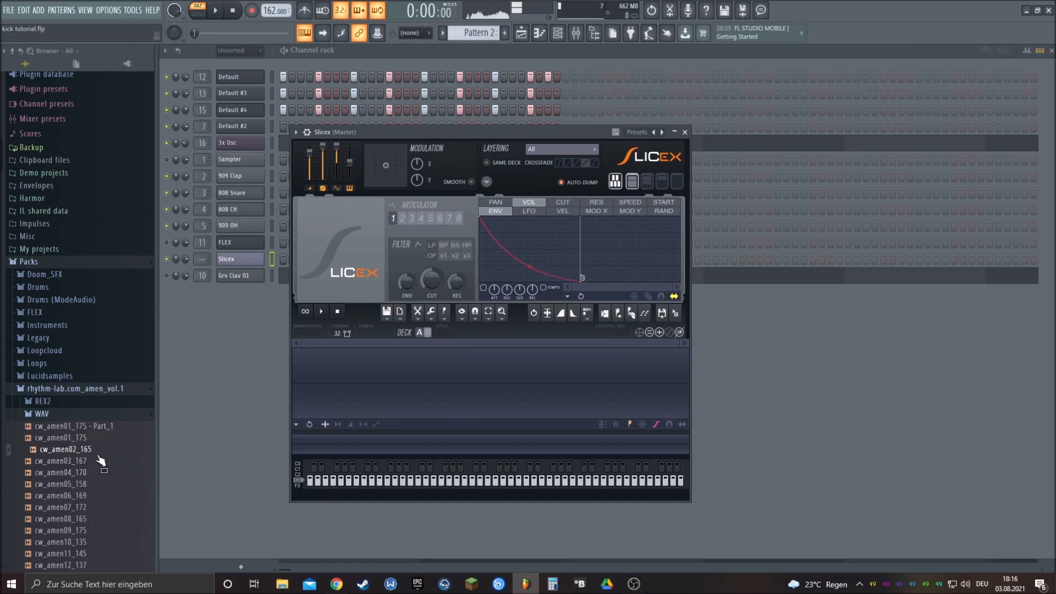
- Load the cw_amen02_165 break from the REX2 folder of rhythm-lab.com_amen_vol.1 into Slicex
click(103, 414)
click(43, 400)
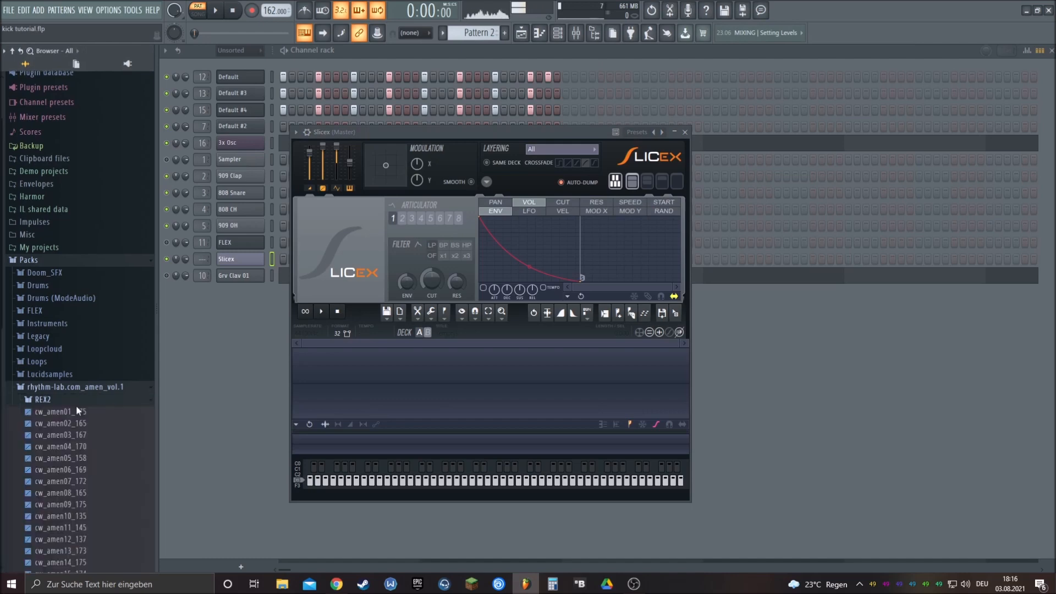
drag(83, 428, 422, 375)
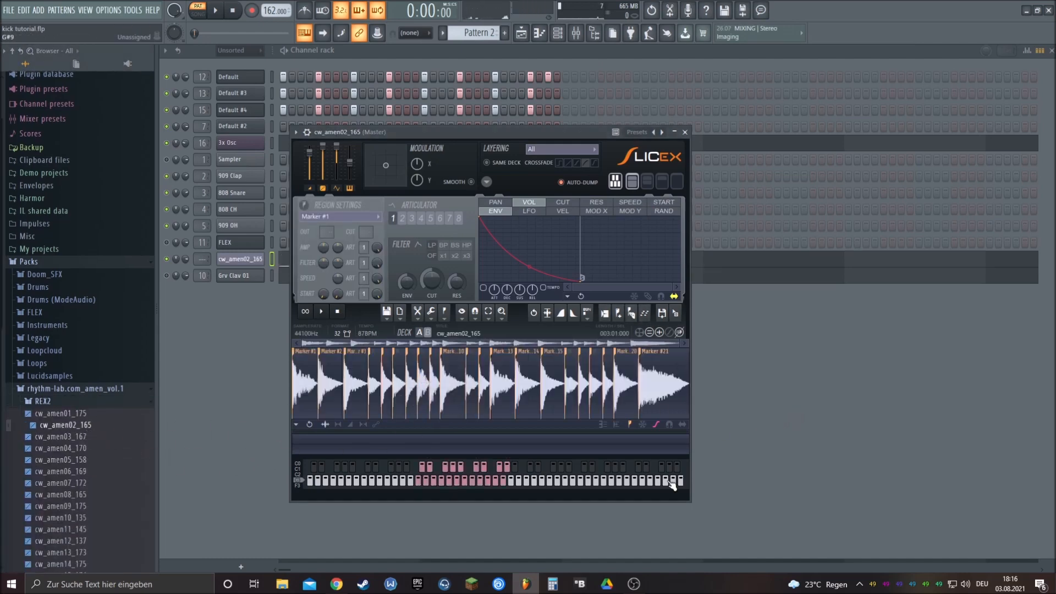
drag(402, 135, 569, 146)
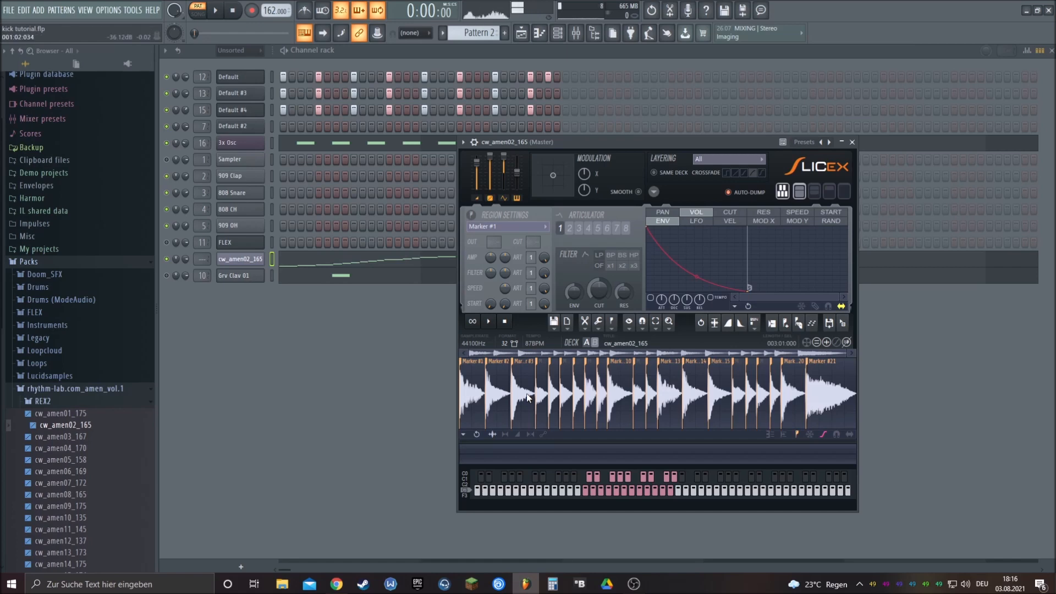
- Audition several slices of the loaded break by playing their notes
key(q)
key(w)
key(q)
key(x)
key(z)
key(x)
key(z)
key(z)
- Show the cw_amen02_165 slice notes in the piano roll and quantize them to the grid
click(345, 262)
scroll(423, 189, down, 6)
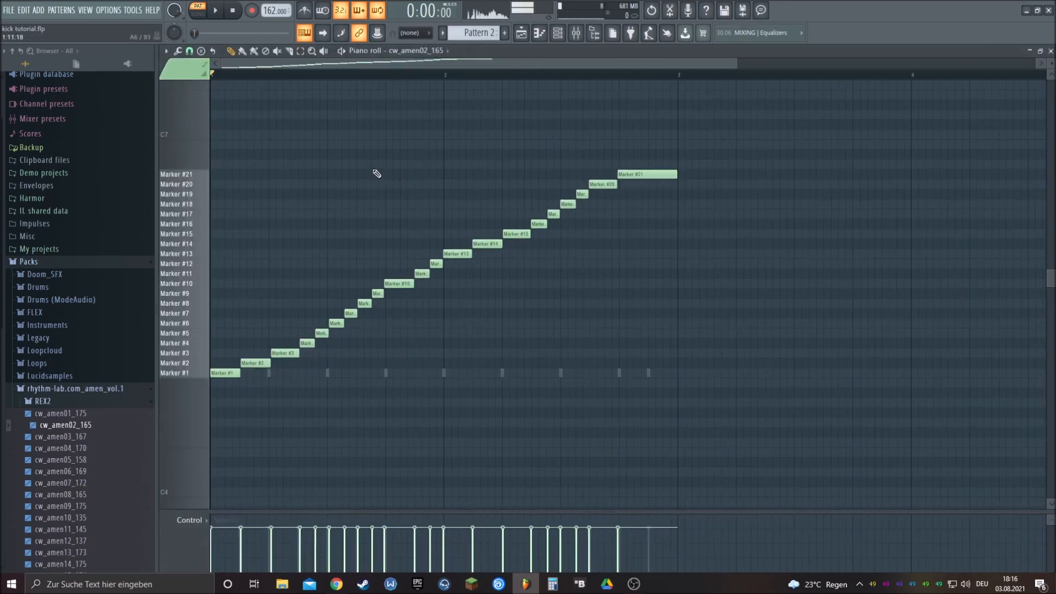
drag(482, 64, 435, 66)
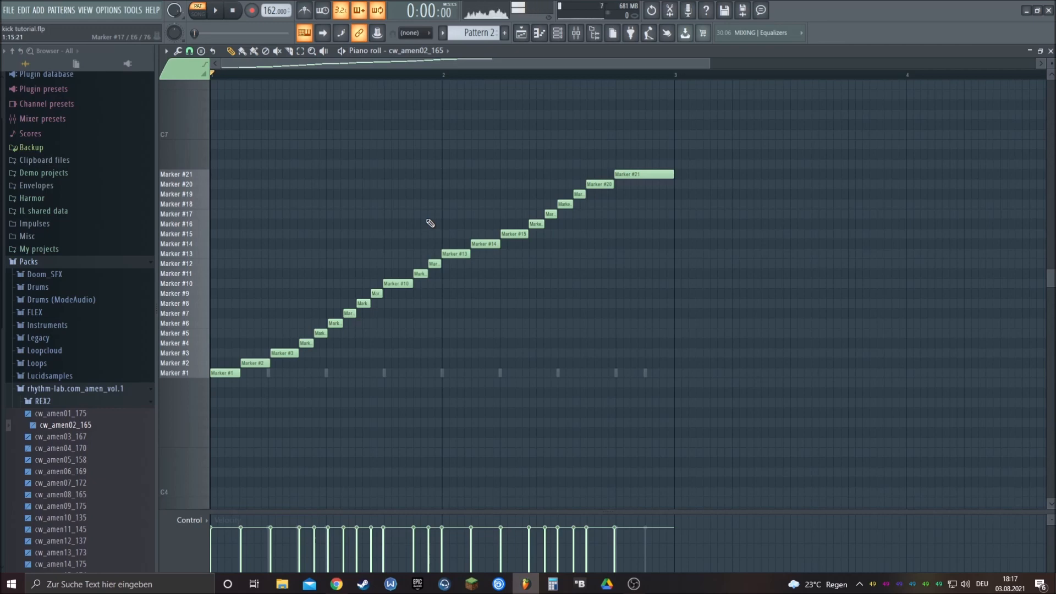
key(ctrl+q)
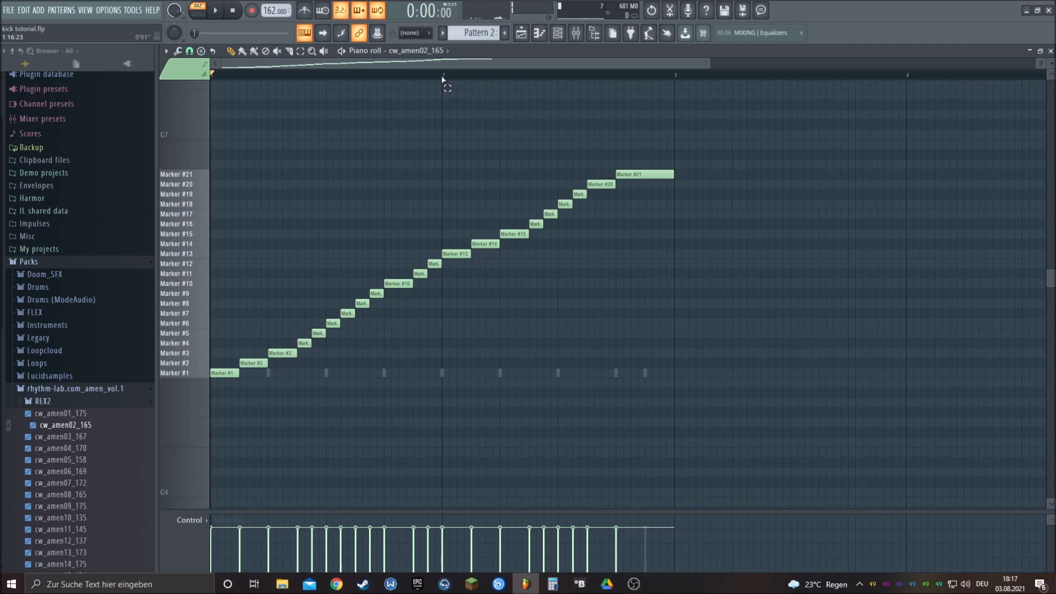
- Select the first bar of slice notes, solo the cw_amen02_165 channel and listen to the loop
drag(444, 76, 212, 75)
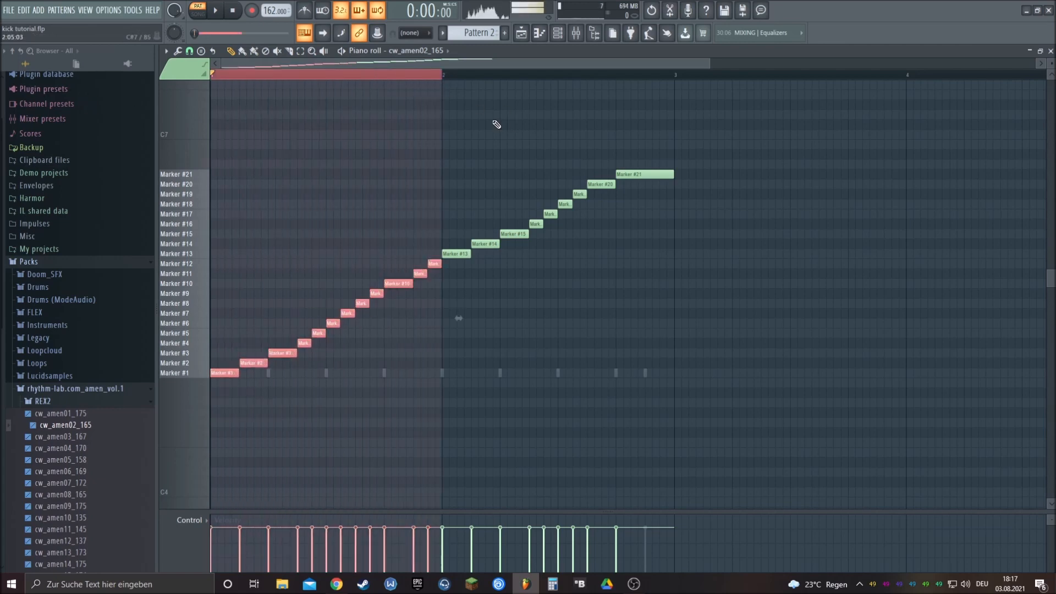
click(218, 16)
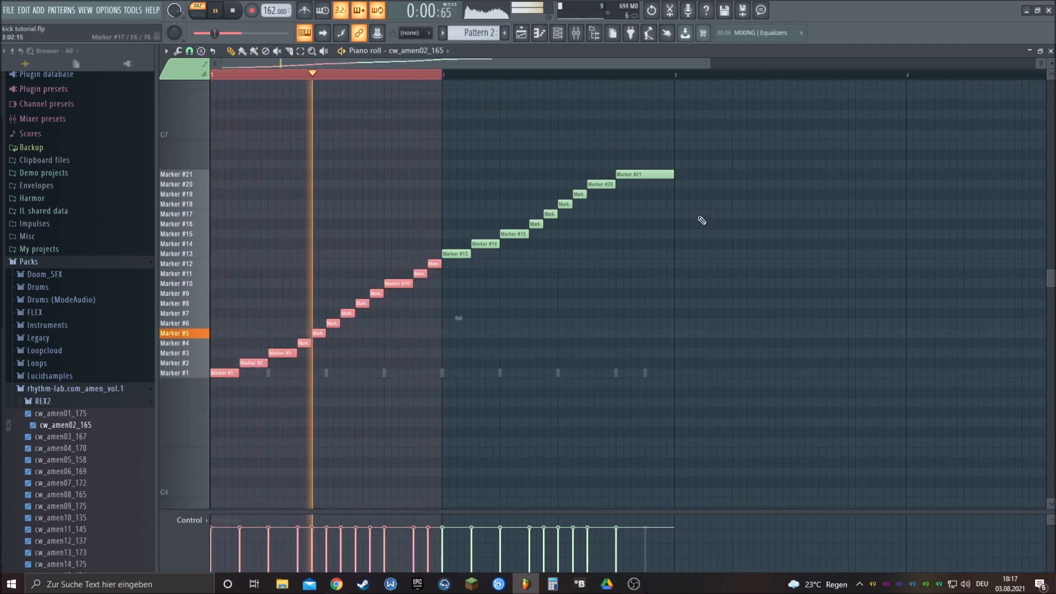
click(557, 32)
right_click(167, 259)
click(185, 270)
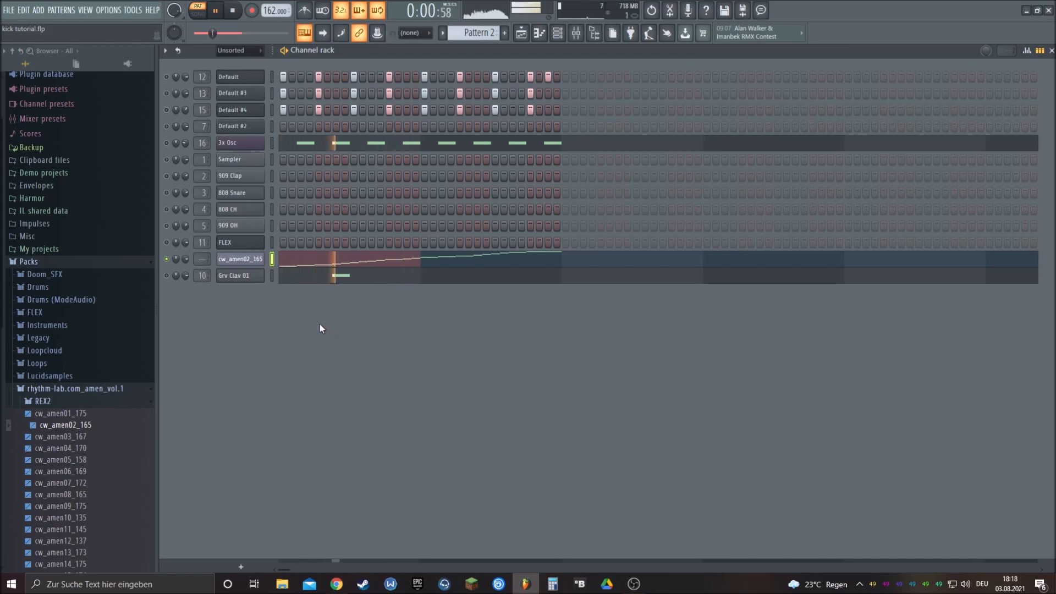
click(240, 18)
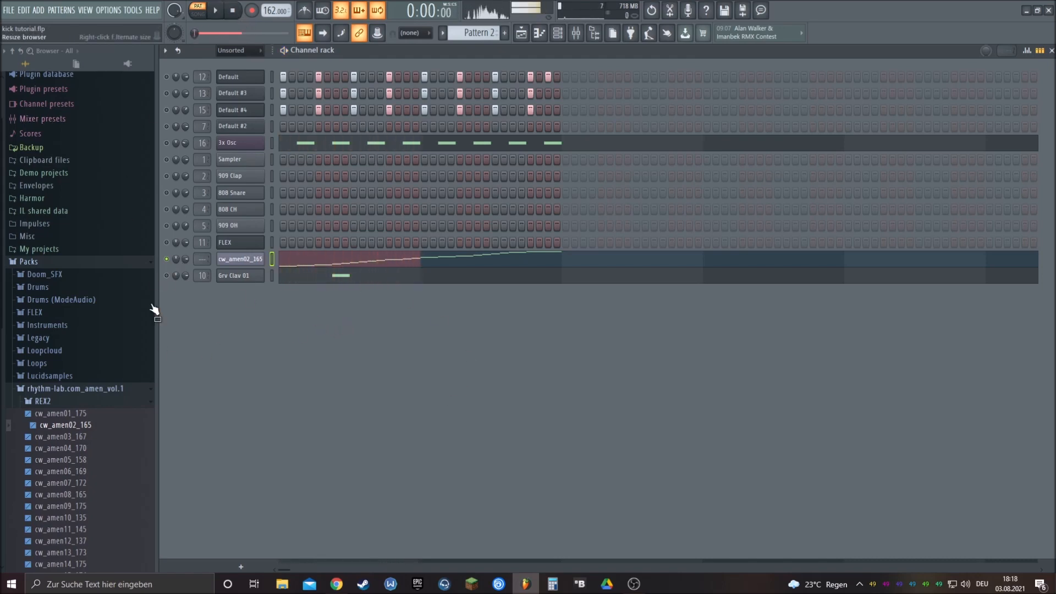
- Unmute all channels except cw_amen02_165 and Grv Clav 01, and listen to the pattern without the break
right_click(168, 78)
click(177, 84)
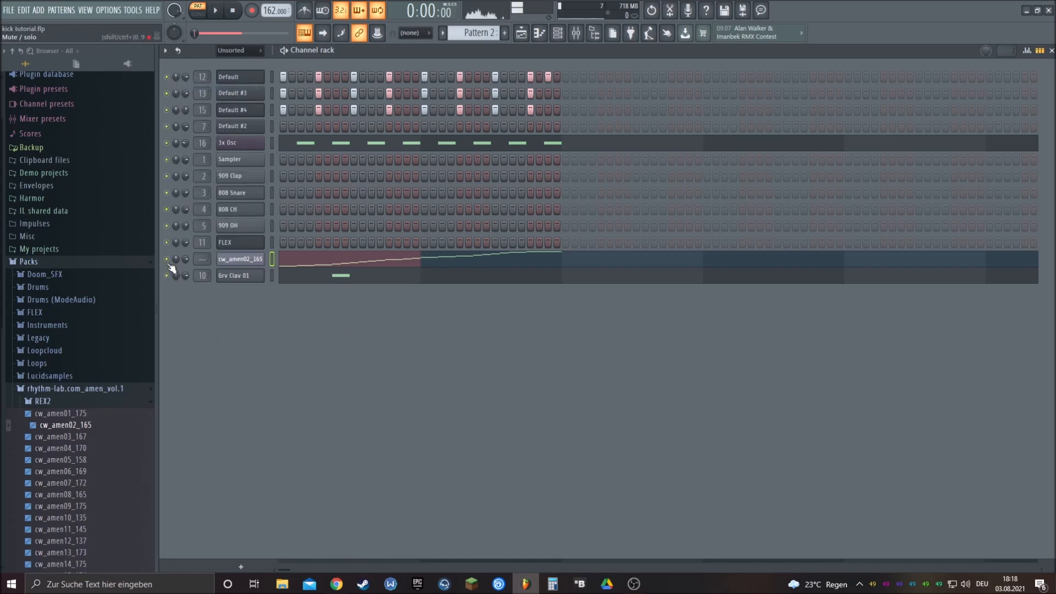
click(215, 10)
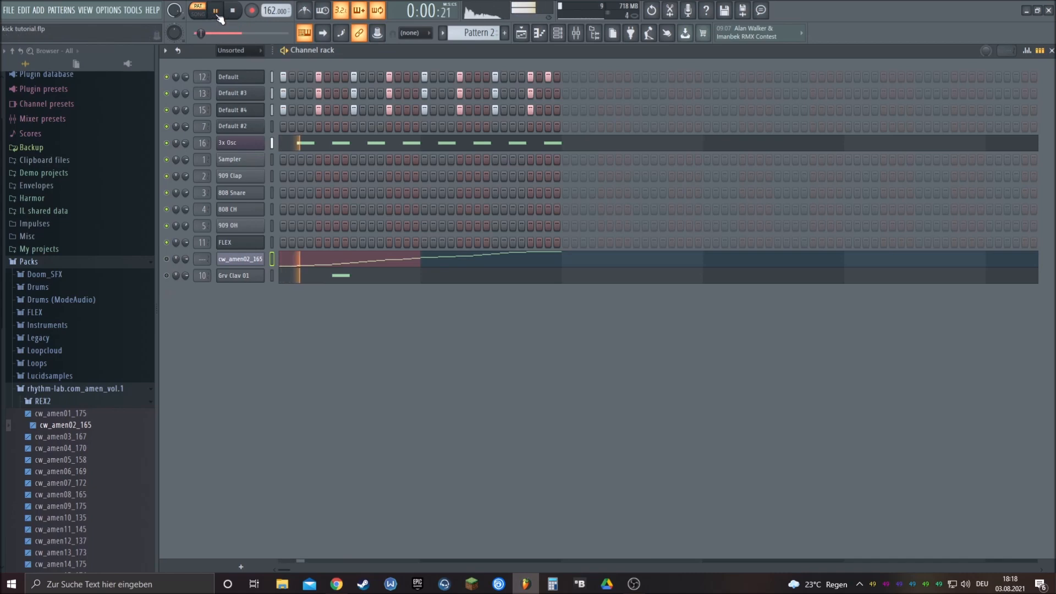
click(236, 12)
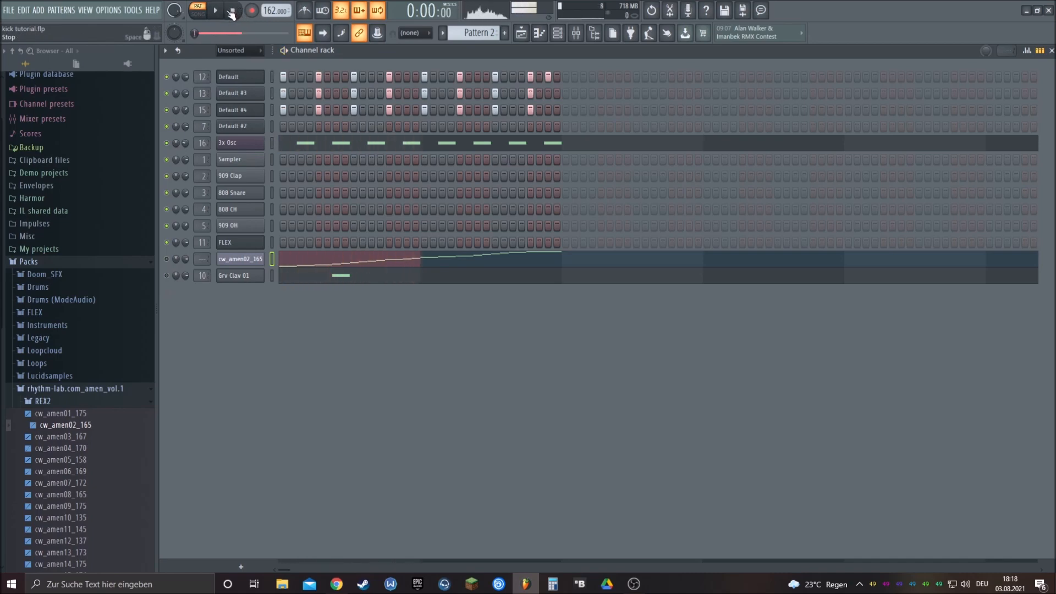
click(217, 12)
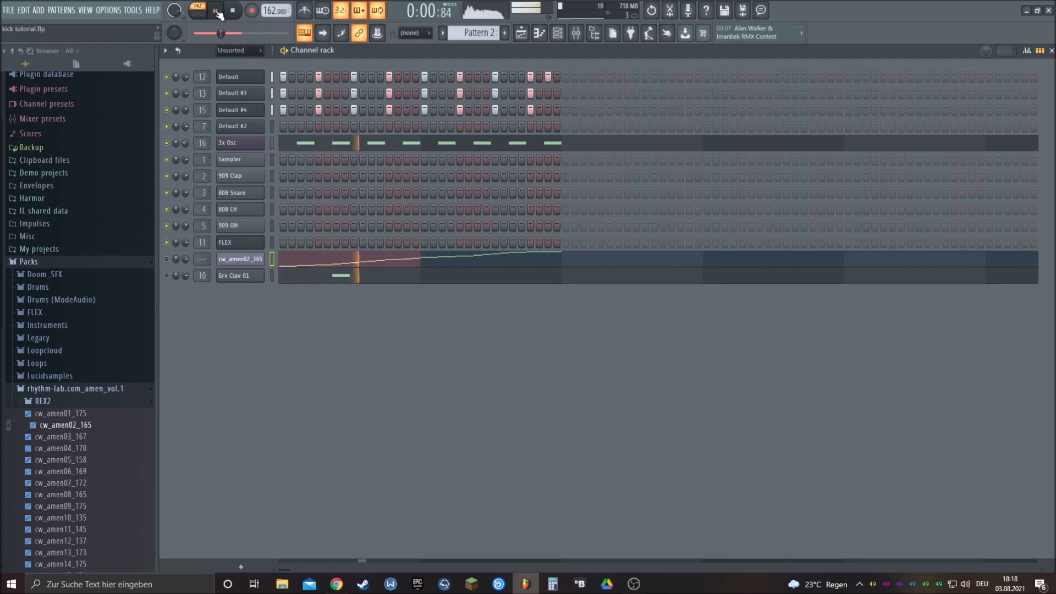
click(233, 11)
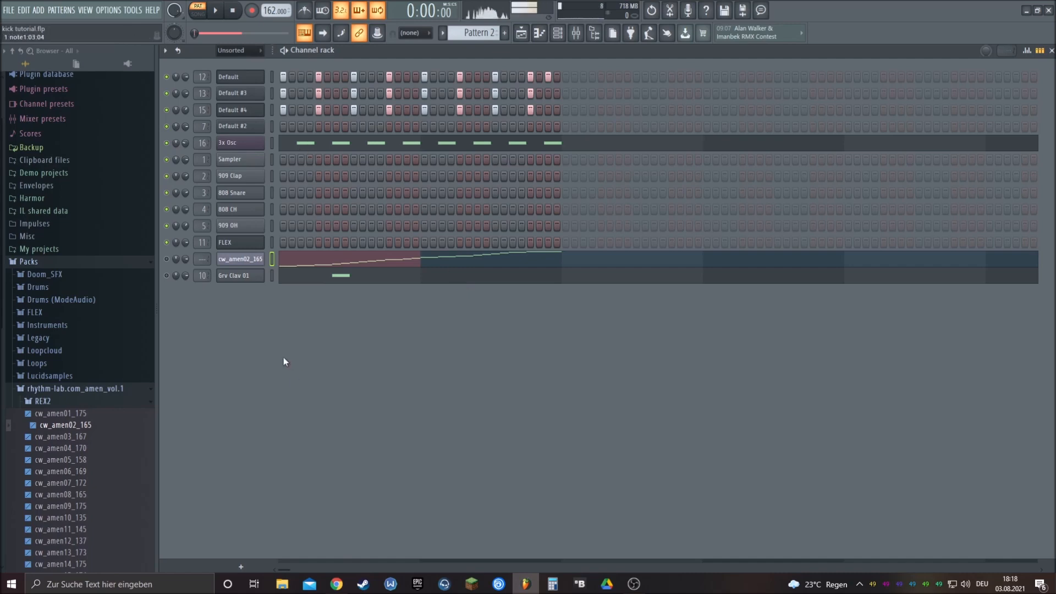
- Replace the second bar's slice notes with a copy of the first bar's notes
click(521, 259)
drag(851, 478, 450, 132)
key(Delete)
drag(599, 487, 211, 230)
drag(218, 376, 457, 383)
click(557, 33)
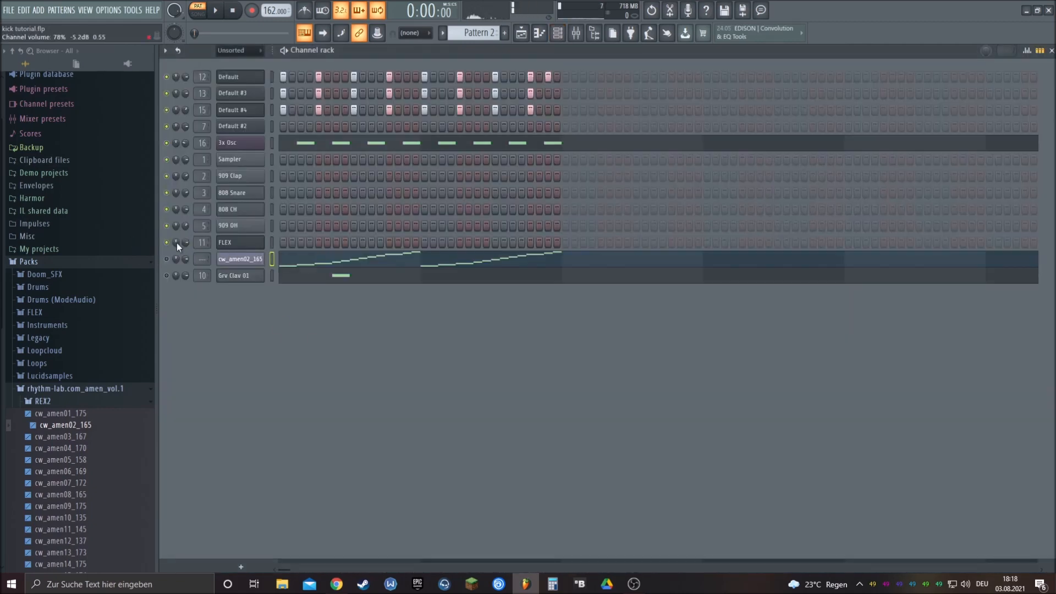
- Solo the cw_amen02_165 channel and play back the duplicated two-bar break
right_click(166, 260)
click(181, 265)
key(space)
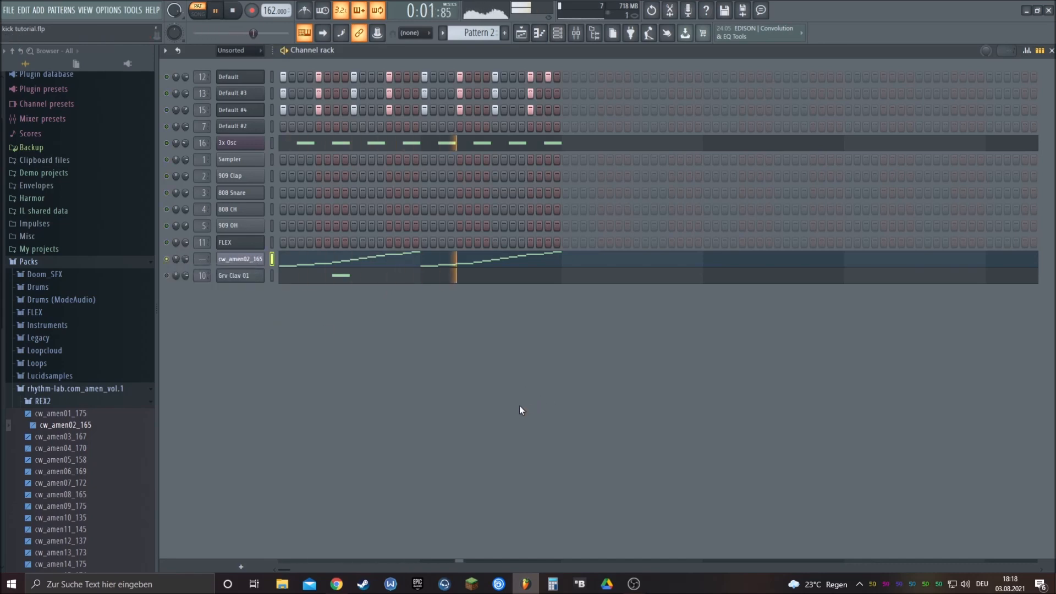
key(space)
- Replace the last three notes of bar 2 with a copy of the preceding Marker #6 to Marker #9 notes
click(547, 263)
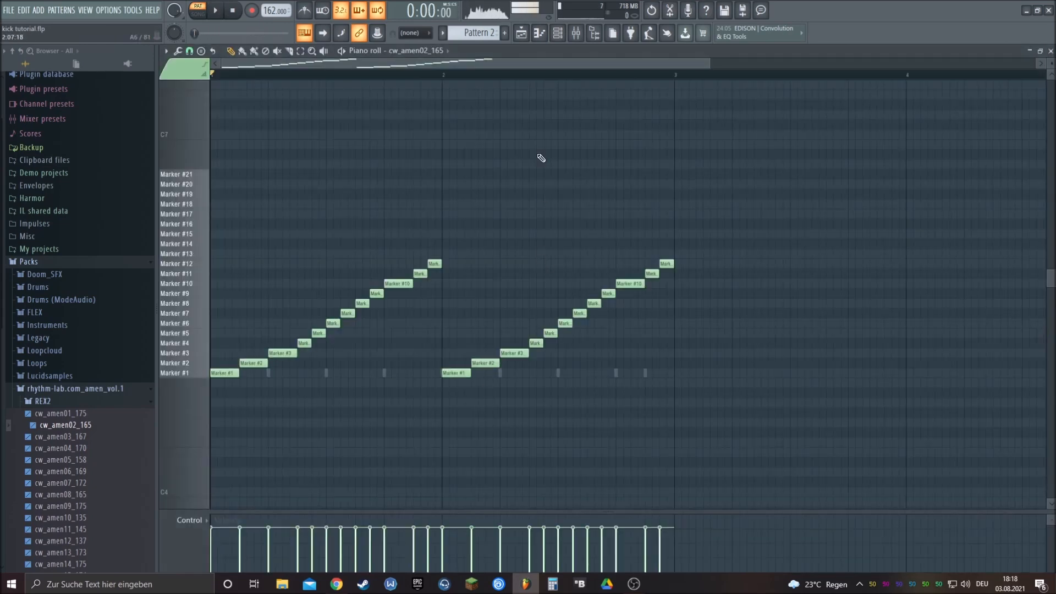
drag(780, 398, 634, 221)
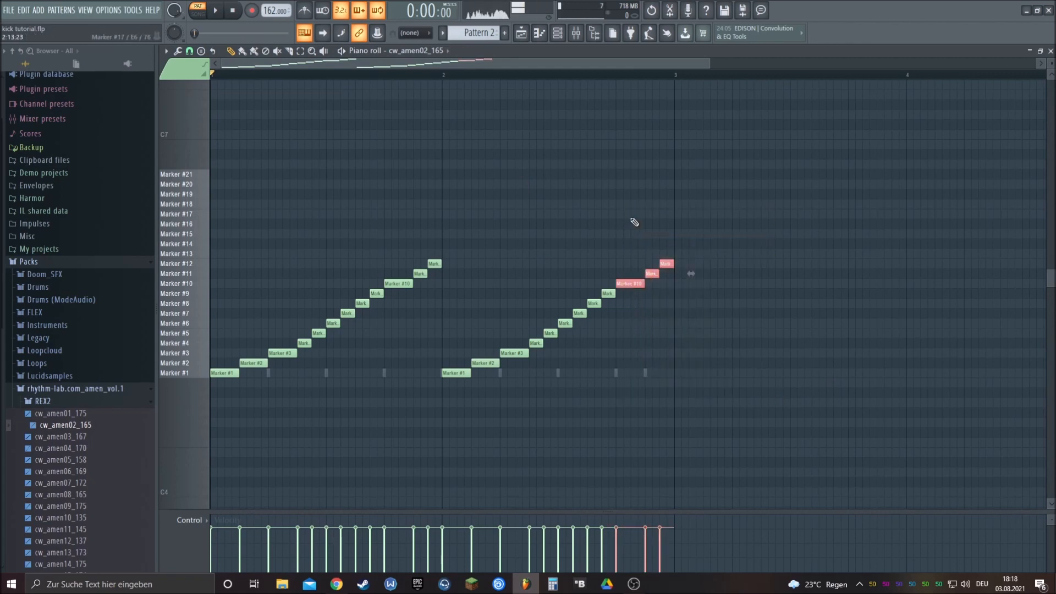
key(Delete)
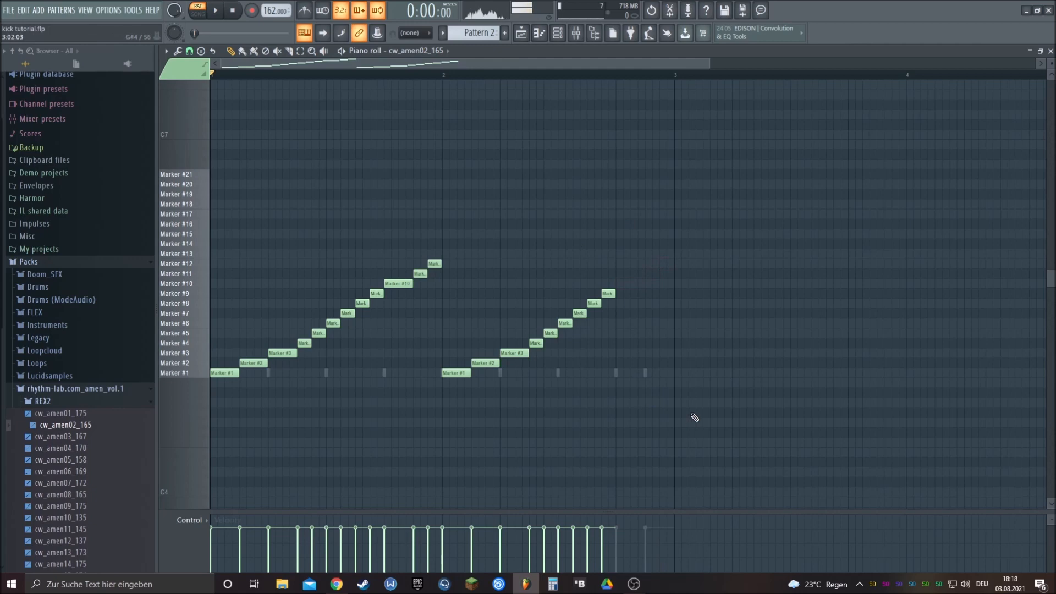
drag(688, 388, 562, 249)
drag(574, 323, 626, 304)
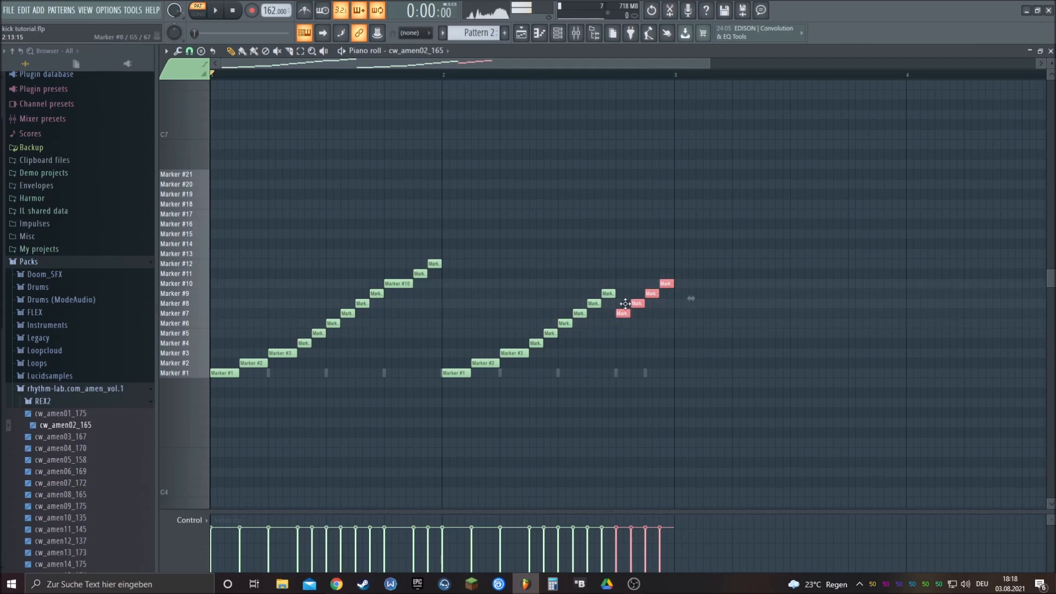
click(445, 77)
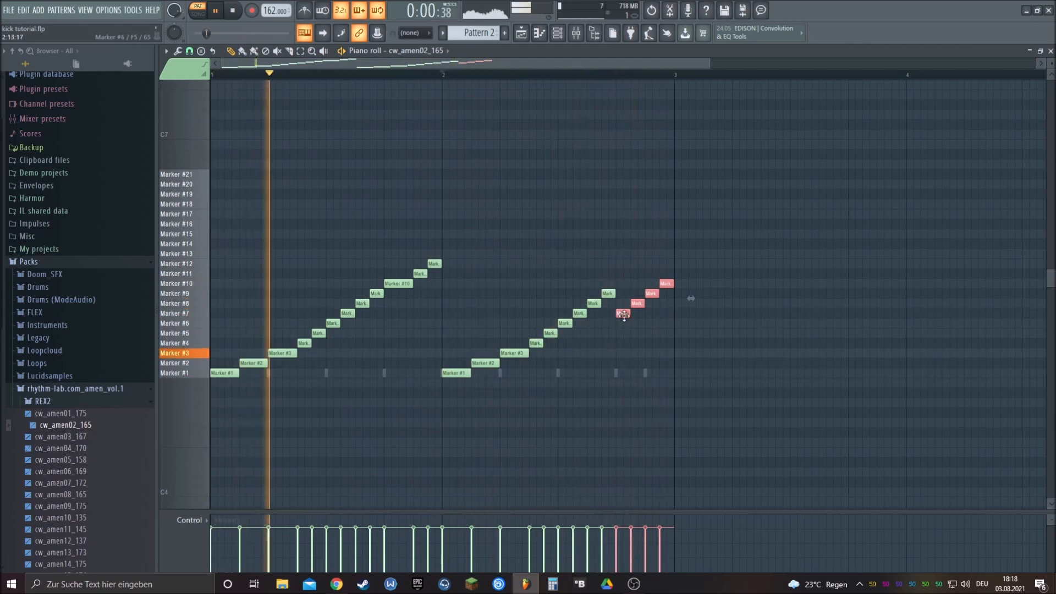
drag(623, 316, 622, 327)
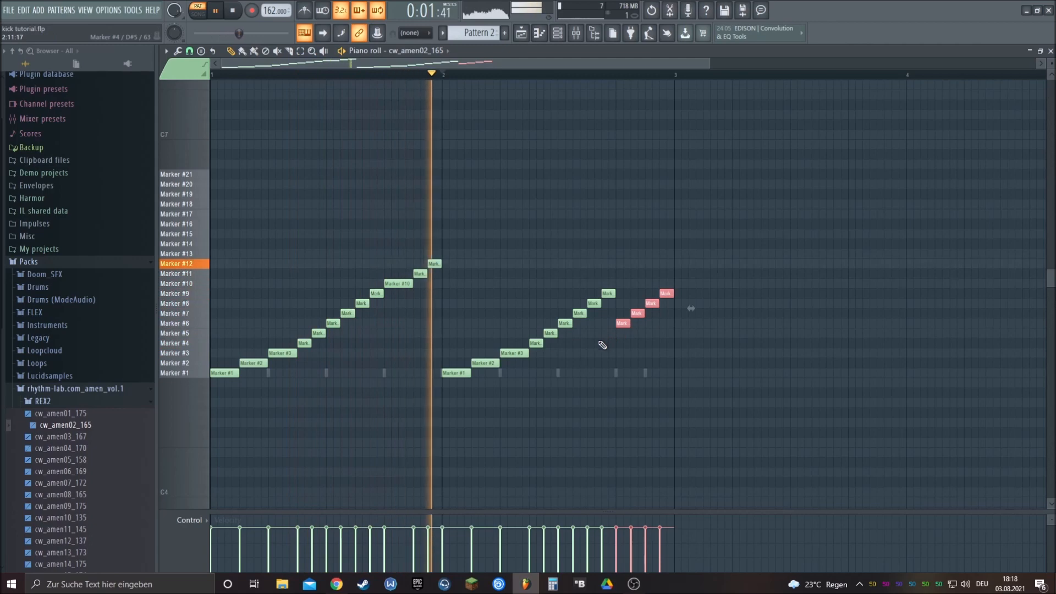
ctrl+click(631, 344)
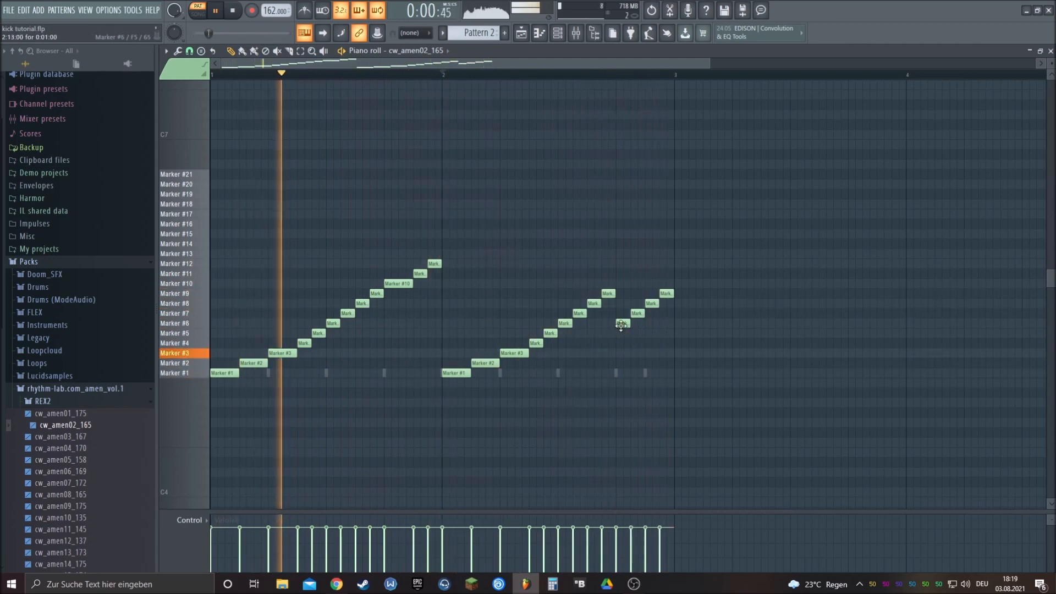
- Replace the copied Marker #6 note with a longer Marker #3 note and slightly lower the following Marker #7 note's velocity
right_click(624, 325)
click(621, 353)
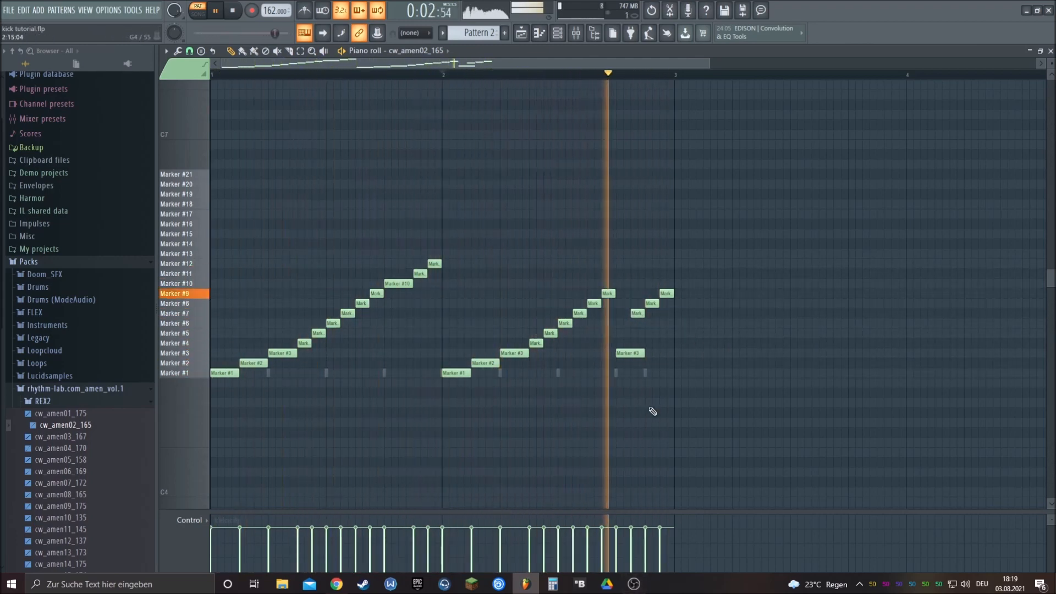
click(634, 314)
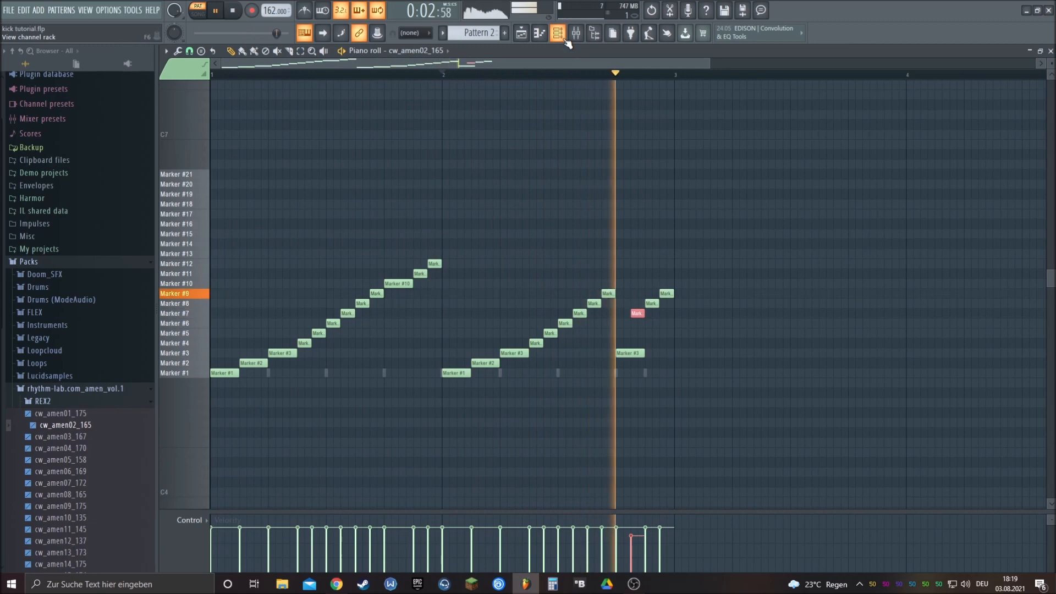
click(235, 12)
- Route the cw_amen02_165 Slicex channel to mixer track 17
click(558, 33)
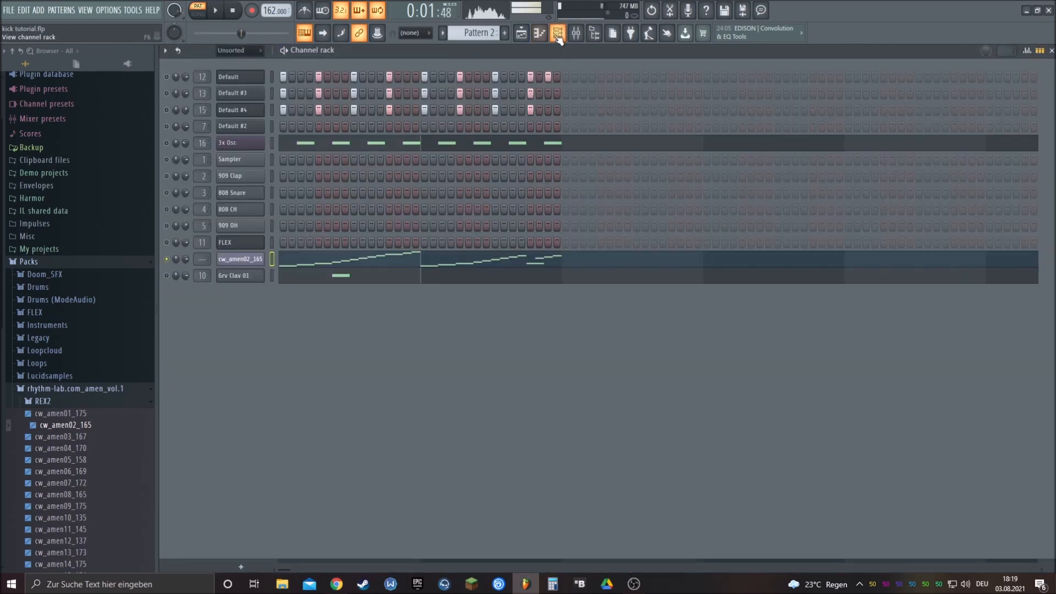
click(233, 264)
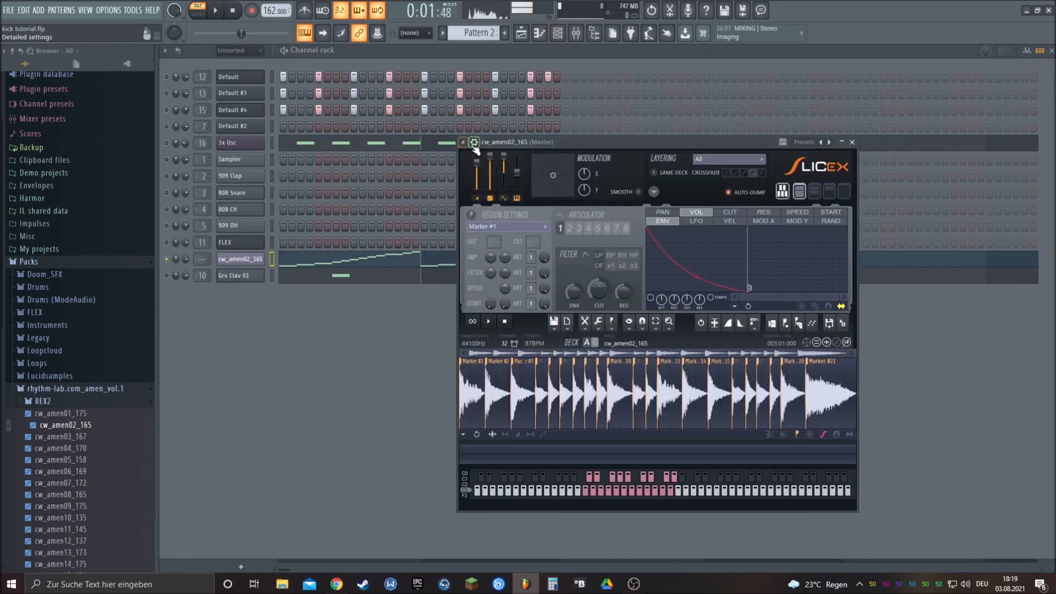
click(852, 173)
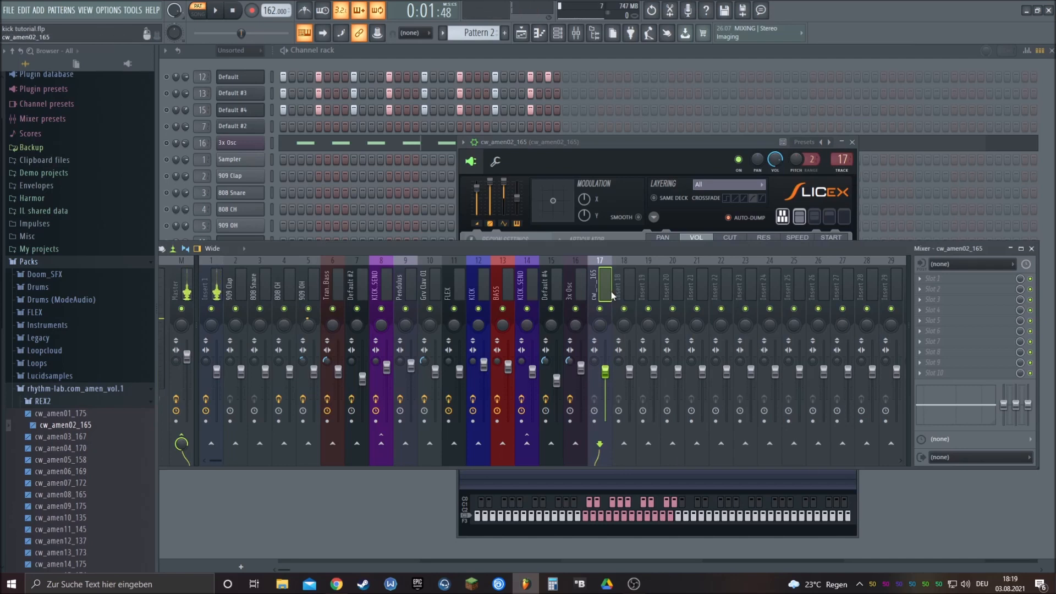
- Insert Fruity Parametric EQ 2 on mixer track 17 and make its band 1 a high-pass filter with a steep order
click(941, 279)
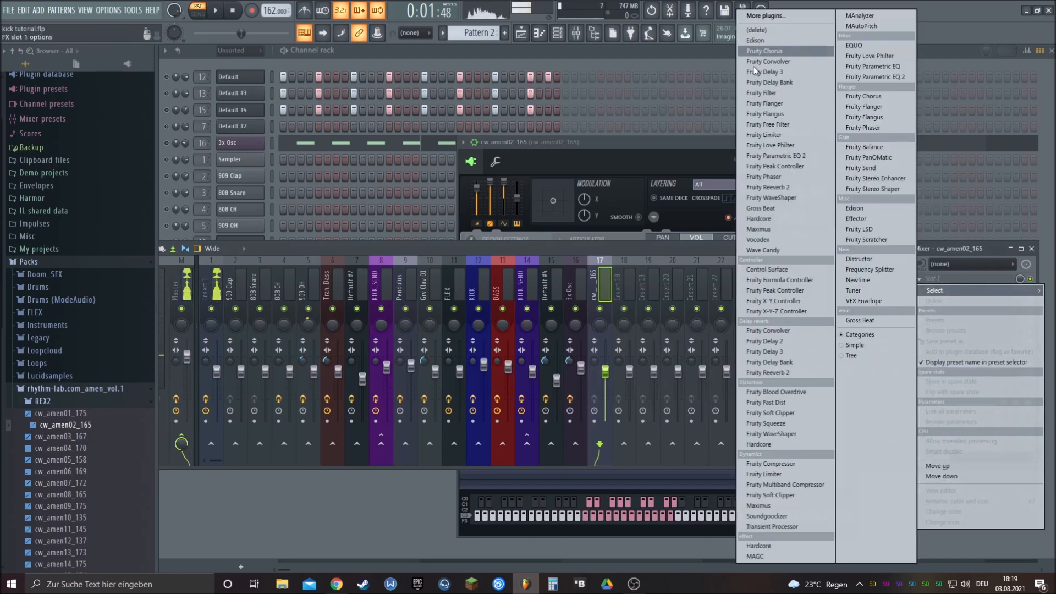
click(770, 156)
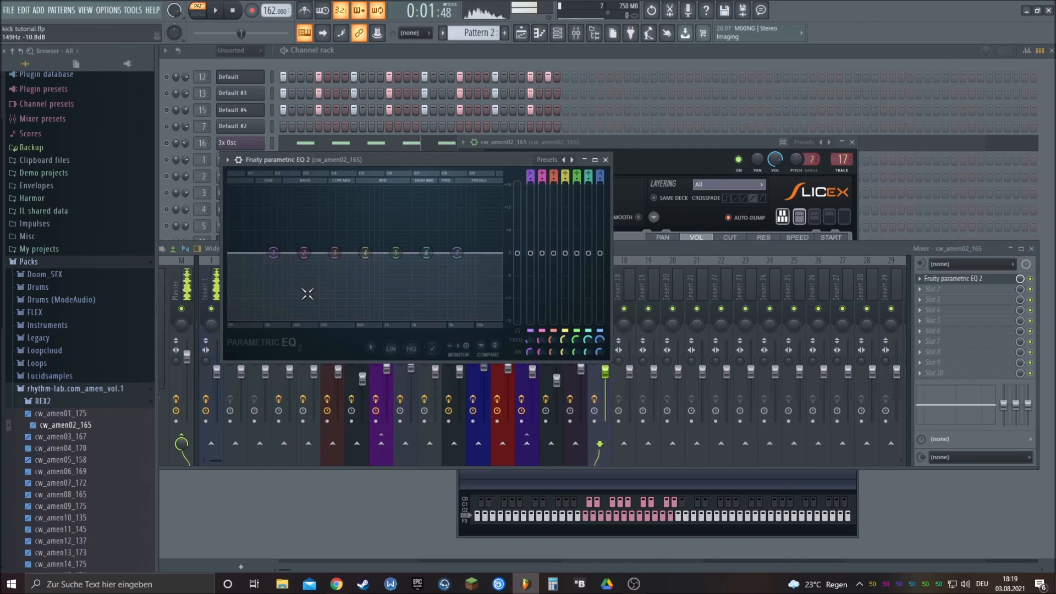
right_click(273, 253)
mouse_move(298, 282)
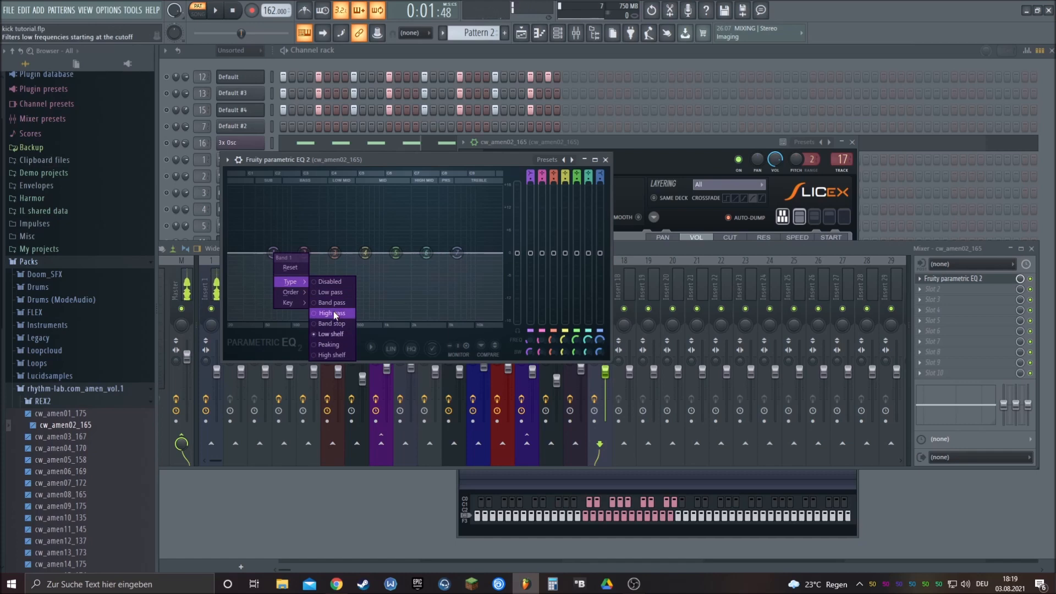
click(332, 312)
right_click(274, 253)
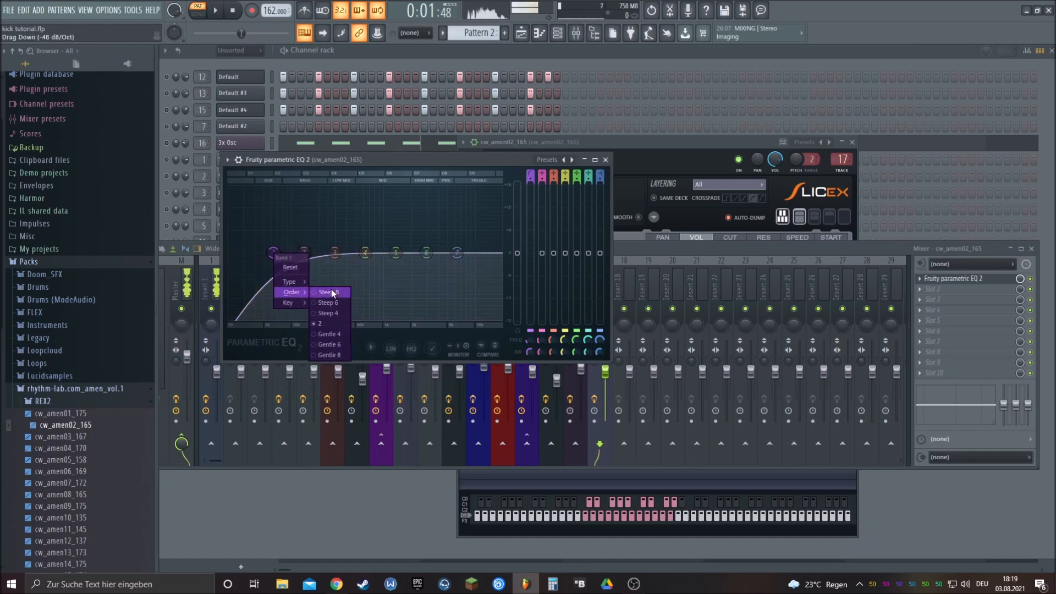
click(335, 302)
- Set the high-pass cutoff of band 1 to about 202 Hz while auditioning the break
drag(529, 352, 529, 322)
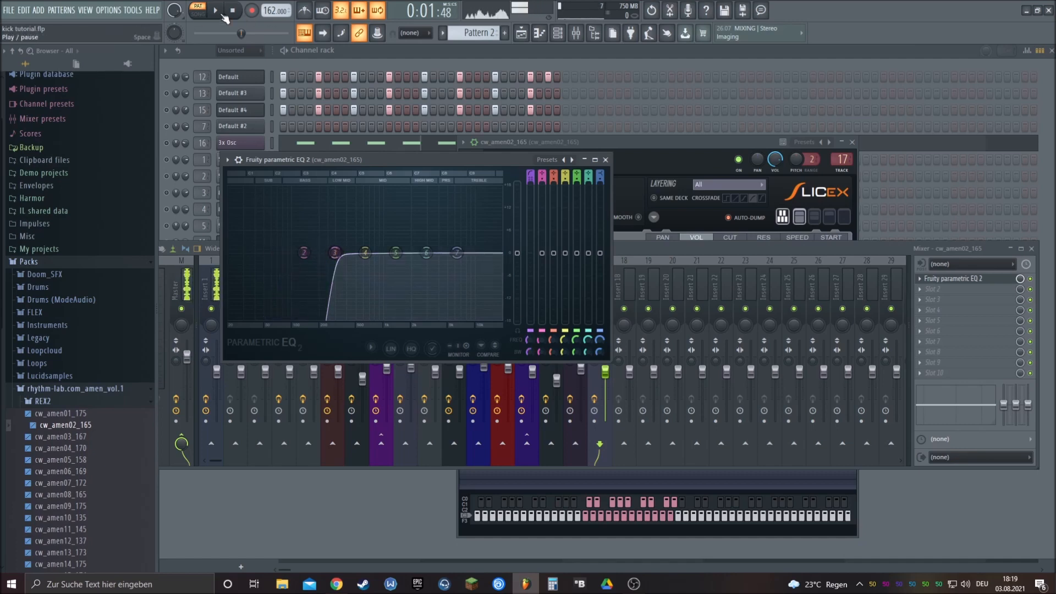
key(space)
key(space)
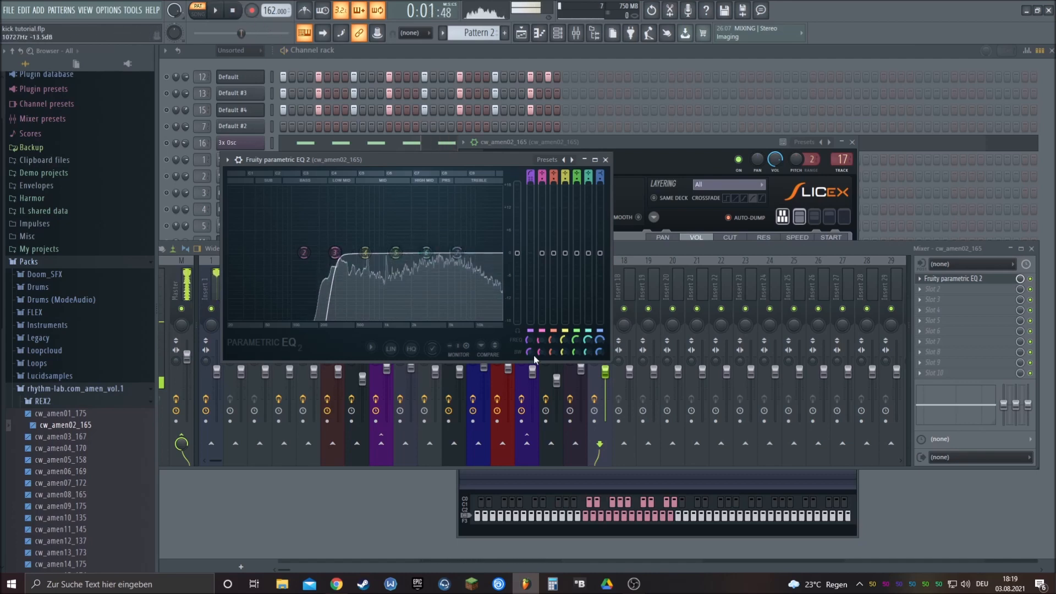
drag(529, 335, 529, 334)
drag(334, 252, 319, 253)
key(space)
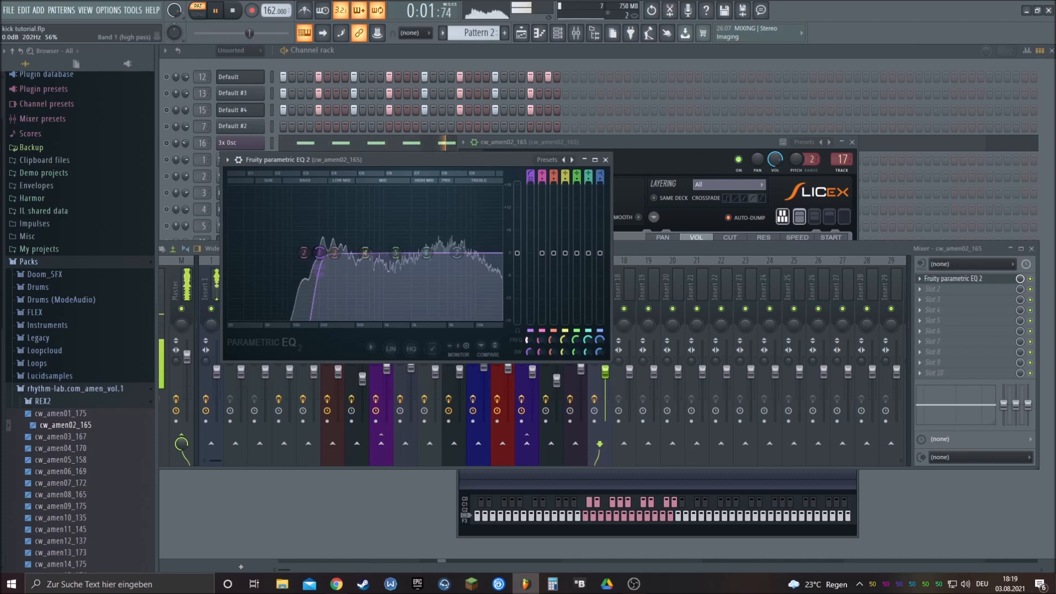
click(355, 53)
key(space)
- Open the cw_amen02_165 Slicex channel, play back the filtered break and rewind to the start
click(242, 261)
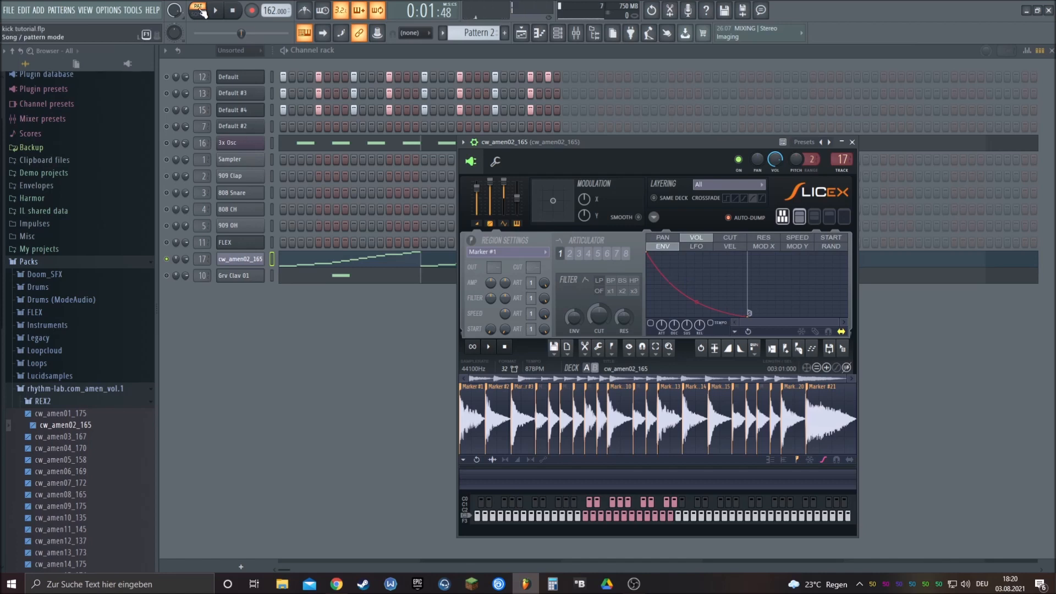
click(216, 17)
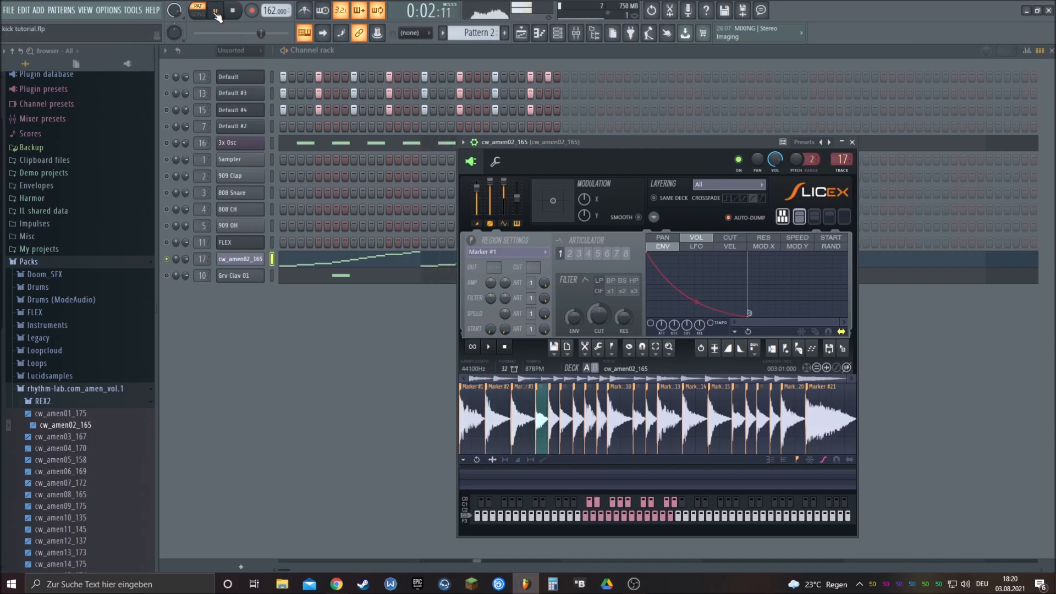
click(236, 11)
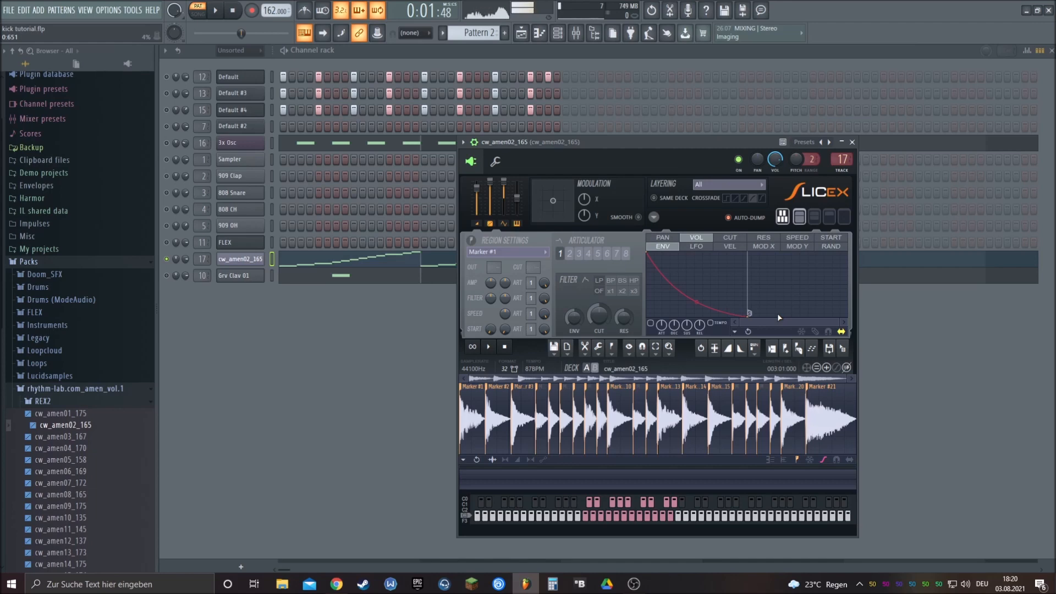
click(194, 34)
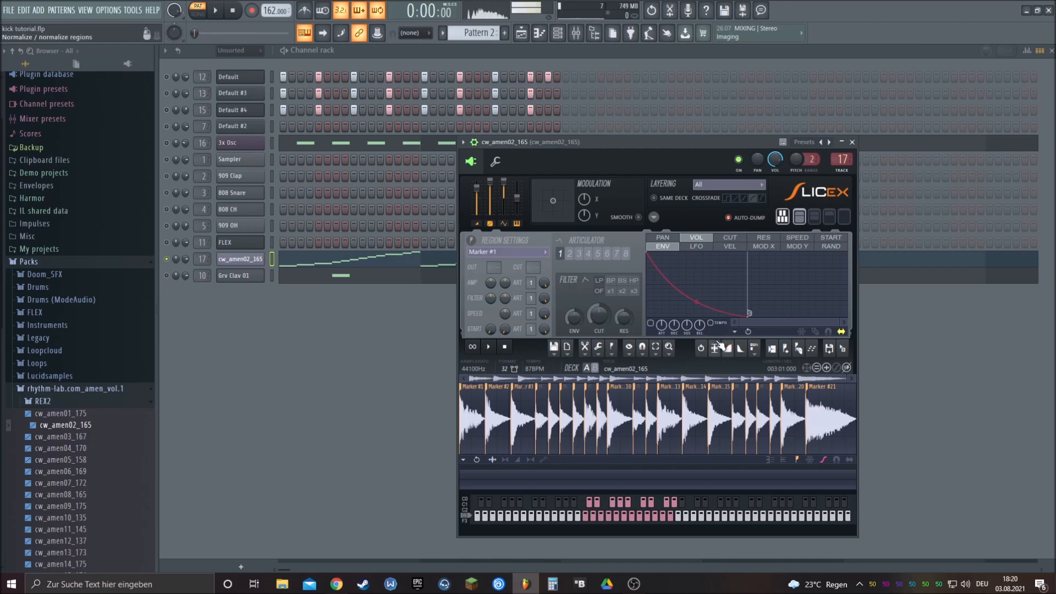
- Look at the Edison recorder on the Master mixer track and return to the channel rack
click(576, 33)
click(189, 279)
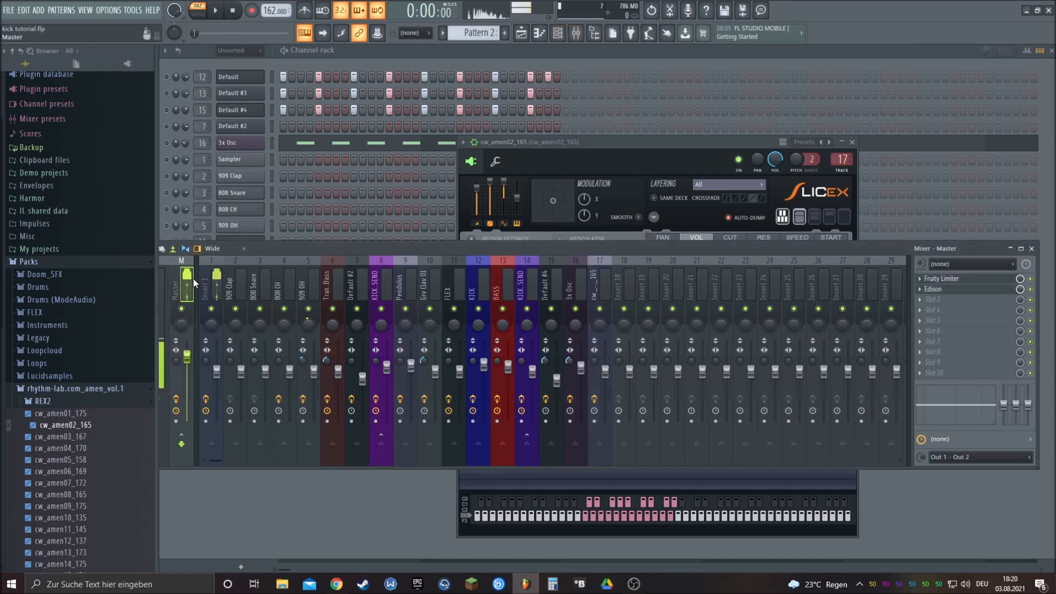
click(972, 292)
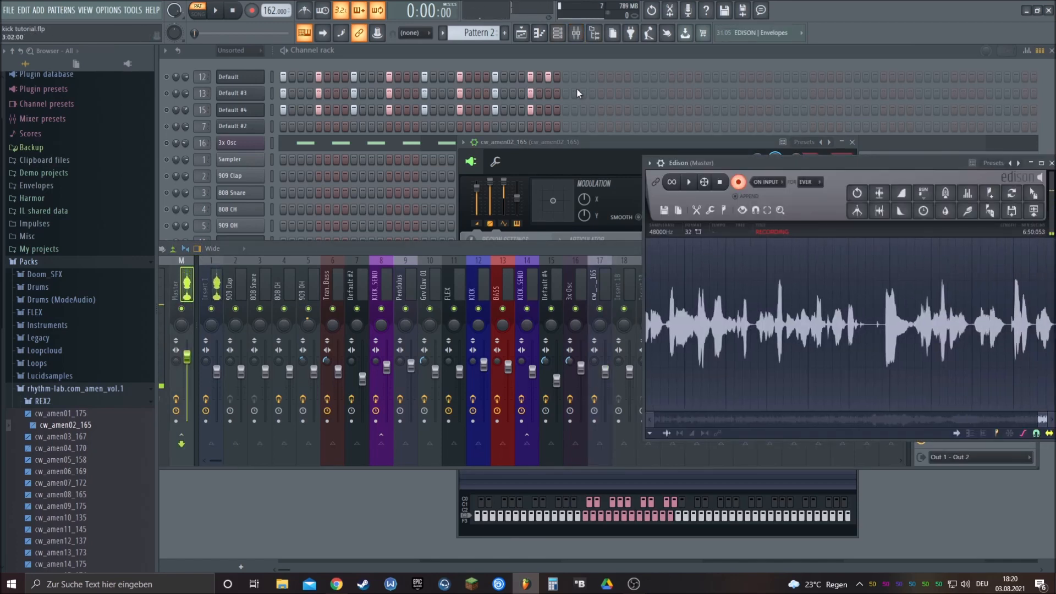
click(557, 33)
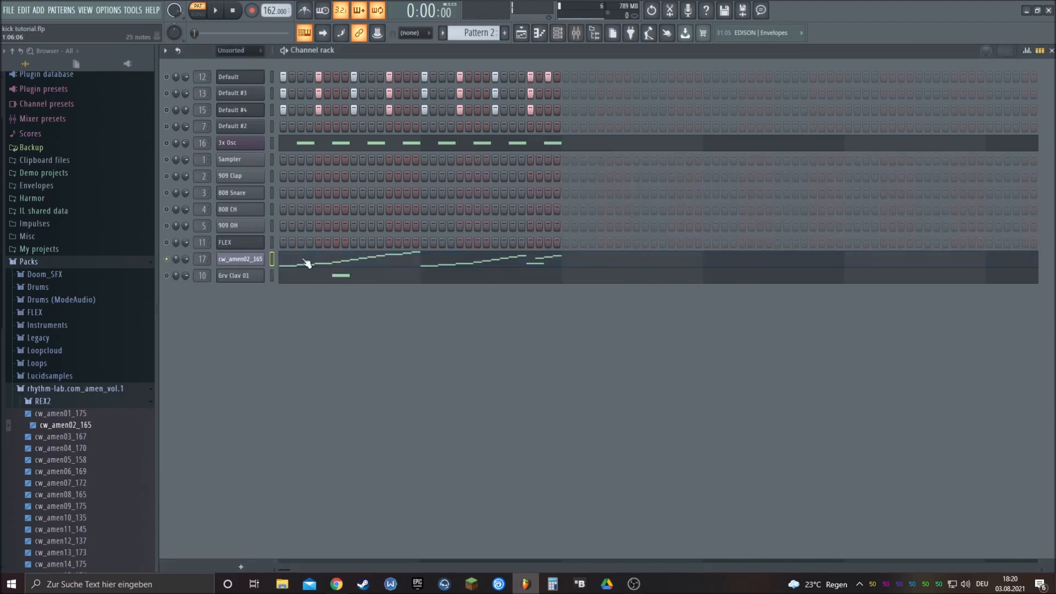
- Enable Slicex's tempo-based volume envelope, shorten and steepen its decay during playback, and set the pitch range to 8
click(240, 258)
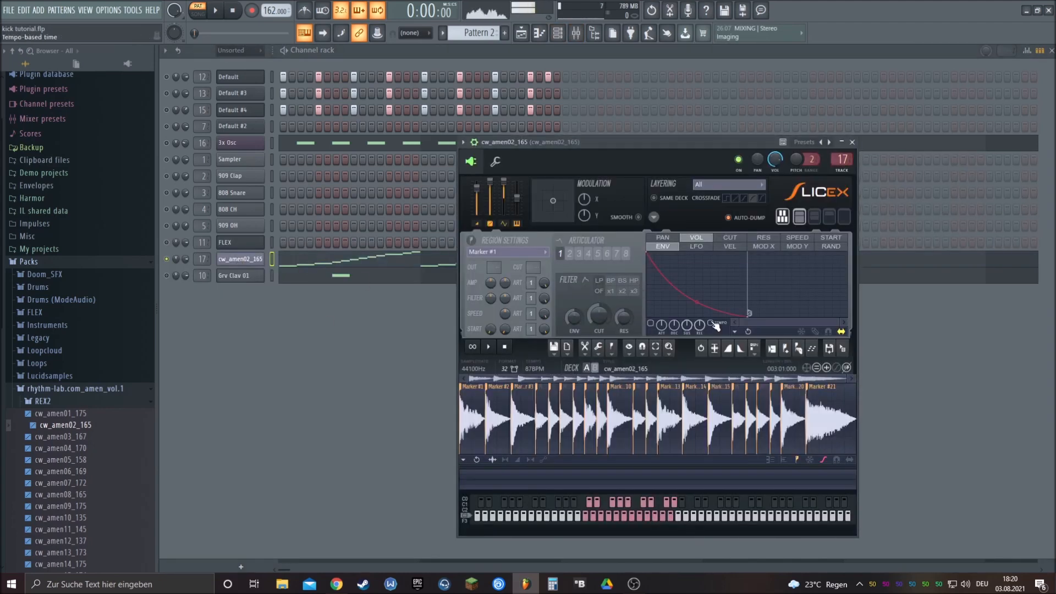
click(216, 13)
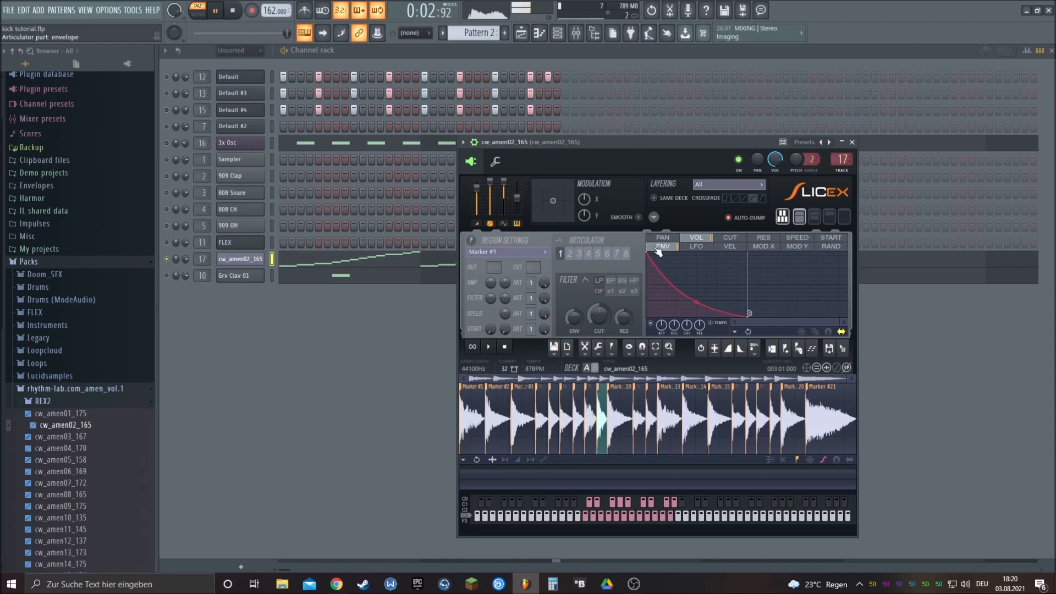
drag(748, 314, 679, 310)
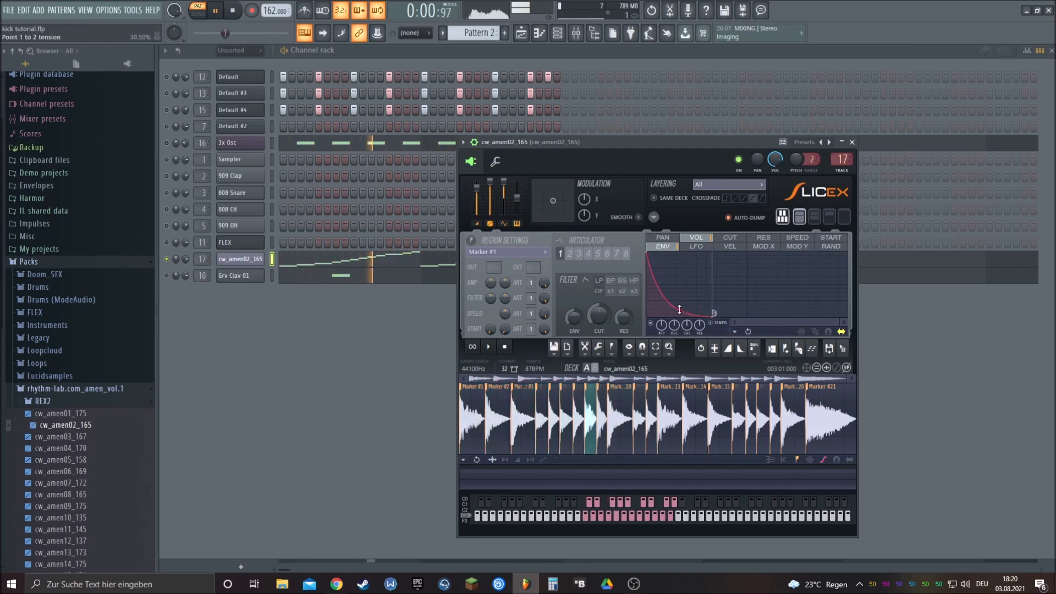
mouse_move(810, 160)
mouse_down()
mouse_move(810, 149)
mouse_move(794, 161)
mouse_up()
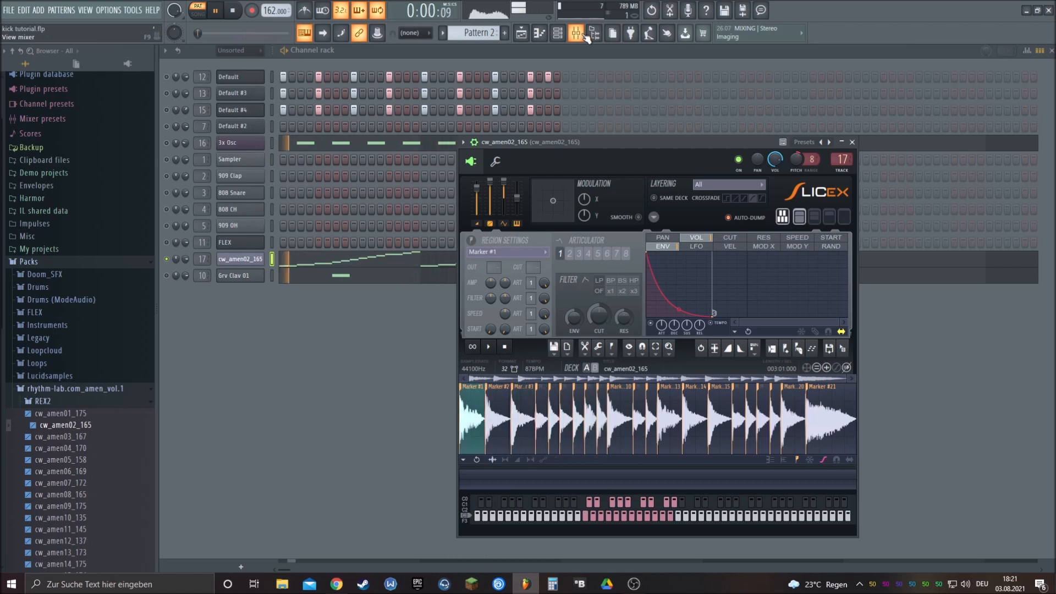
- Unmute the Default kick channel and lower the cw_amen02_165 mixer fader to 62% (-9.3 dB)
click(166, 77)
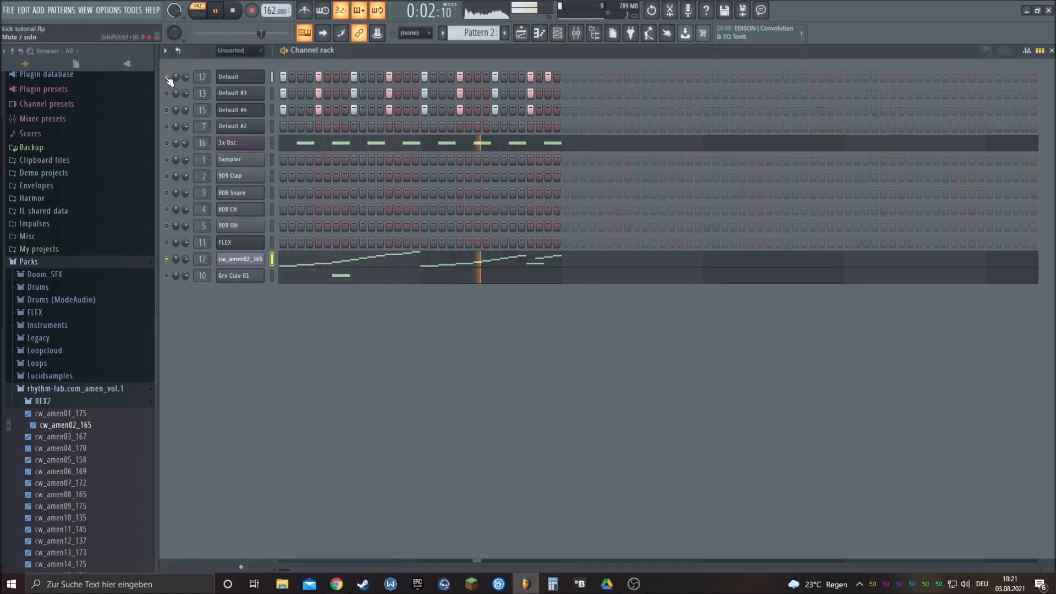
click(576, 33)
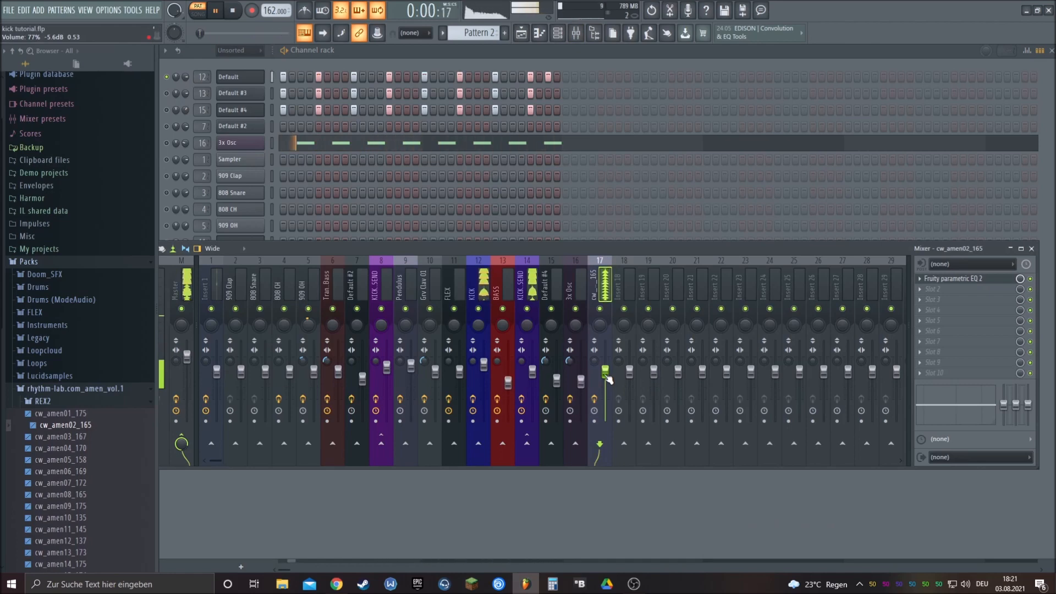
drag(609, 379, 609, 385)
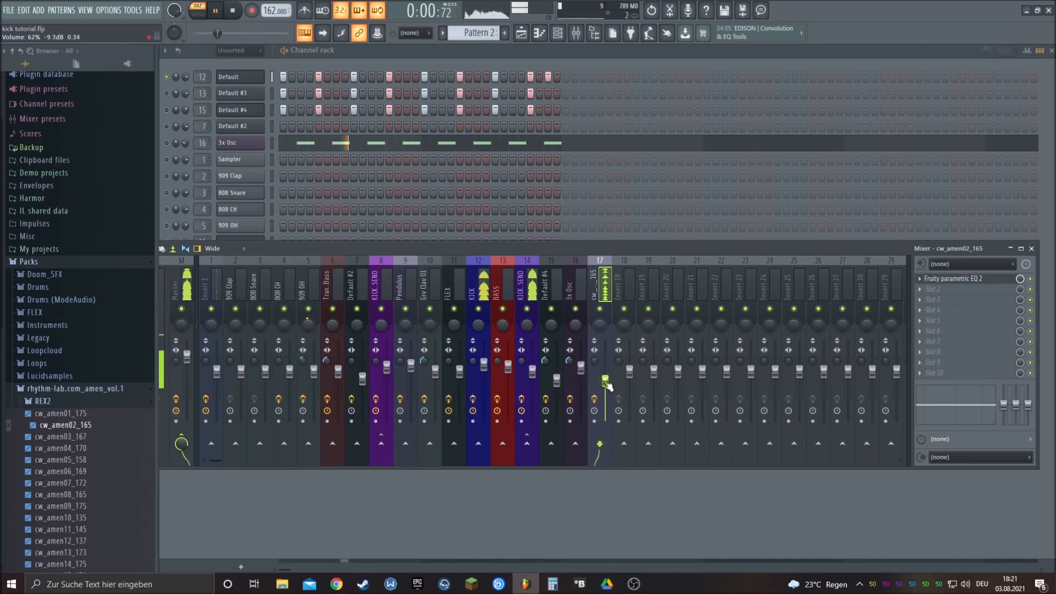
- Unmute the Default #3, Default #4 and 3x Osc channels so they play along with the break
click(167, 94)
click(167, 110)
click(167, 143)
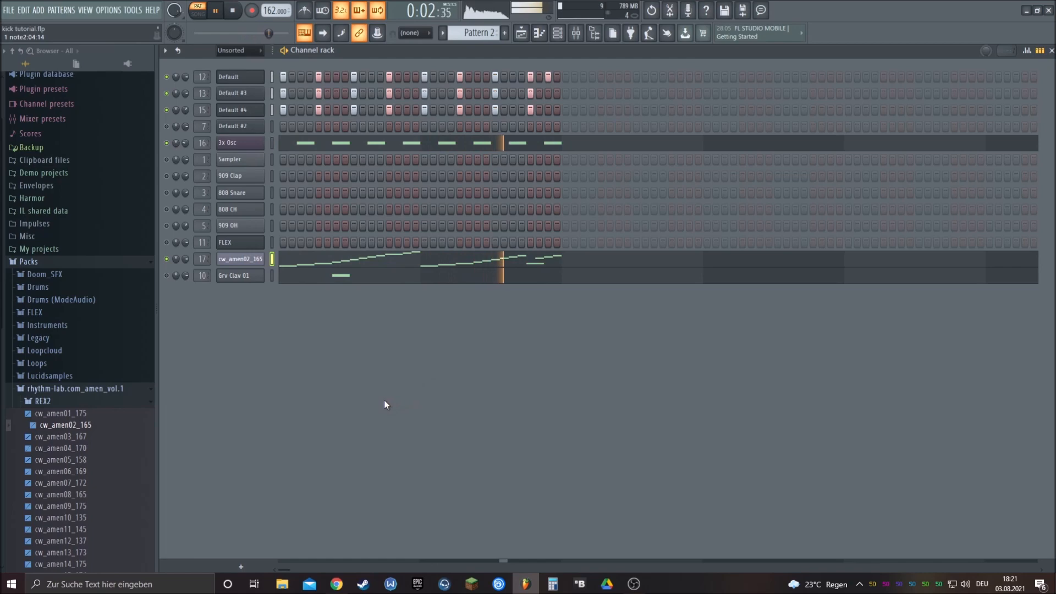
- Delete all break notes from Marker #6 upward in both bars, plus the Marker #3 note near the end of bar 2
click(376, 259)
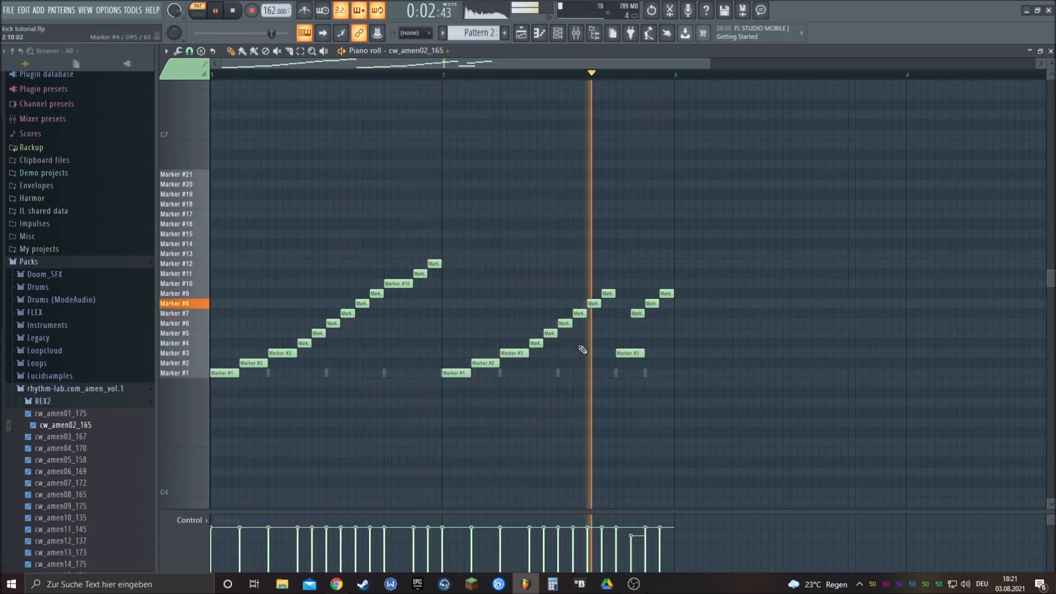
key(space)
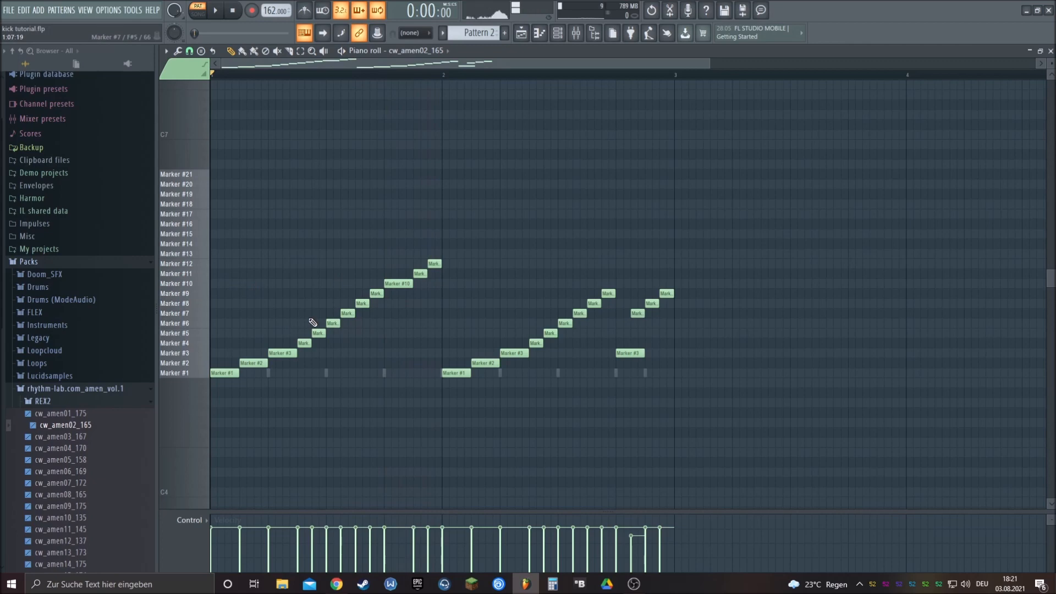
drag(302, 326, 874, 278)
drag(554, 325, 896, 246)
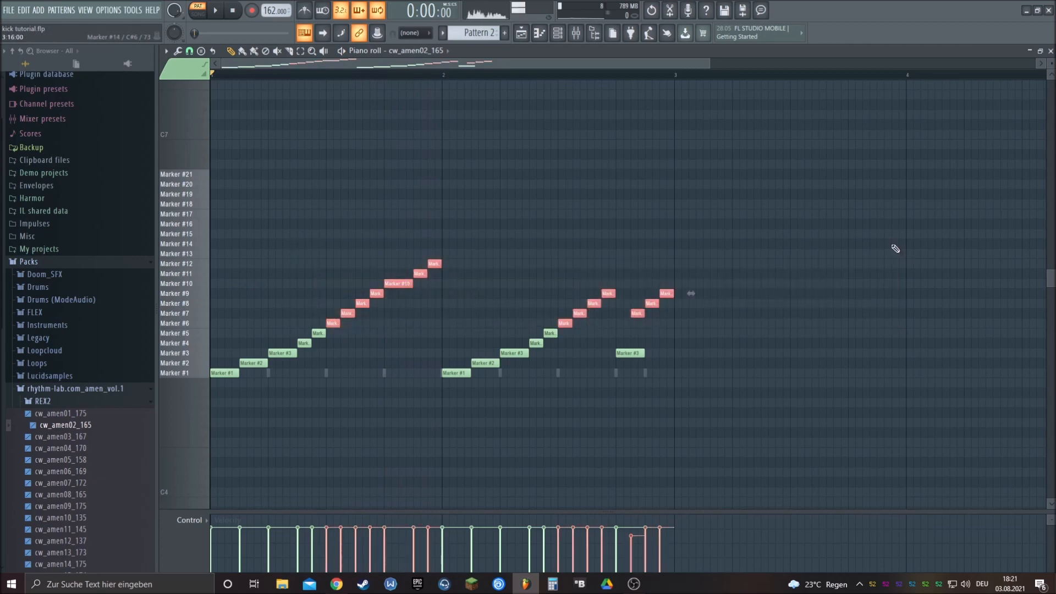
key(Delete)
right_click(629, 354)
- Copy the remaining Marker #1 to Marker #5 notes into the empty second half of each bar and audition the loop
drag(664, 434, 213, 292)
mouse_move(224, 372)
mouse_down()
mouse_move(351, 377)
mouse_move(333, 379)
mouse_move(338, 366)
mouse_up()
key(space)
click(685, 253)
right_click(688, 254)
key(space)
- Replace the final Marker #3, #4 and #5 notes of bar 2 with a rising Marker #6 to Marker #9 run
right_click(638, 353)
right_click(656, 344)
right_click(665, 333)
click(621, 323)
click(637, 314)
click(649, 303)
click(662, 293)
key(space)
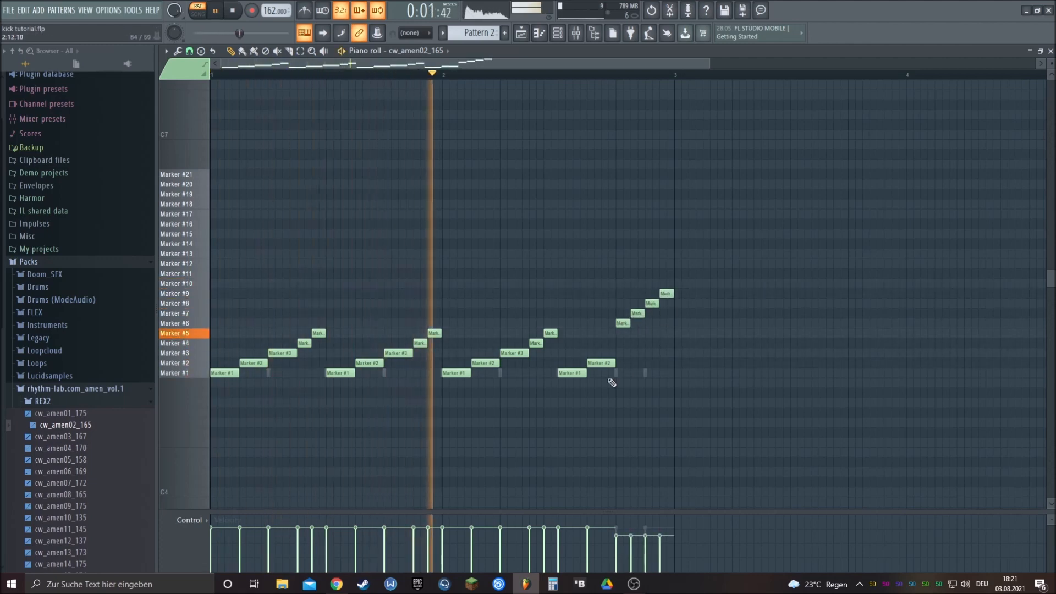
- Replace the Marker #6 note at the end of bar 2 with a longer Marker #3 note and level the closing notes' velocities
click(627, 353)
right_click(625, 324)
drag(668, 532, 628, 529)
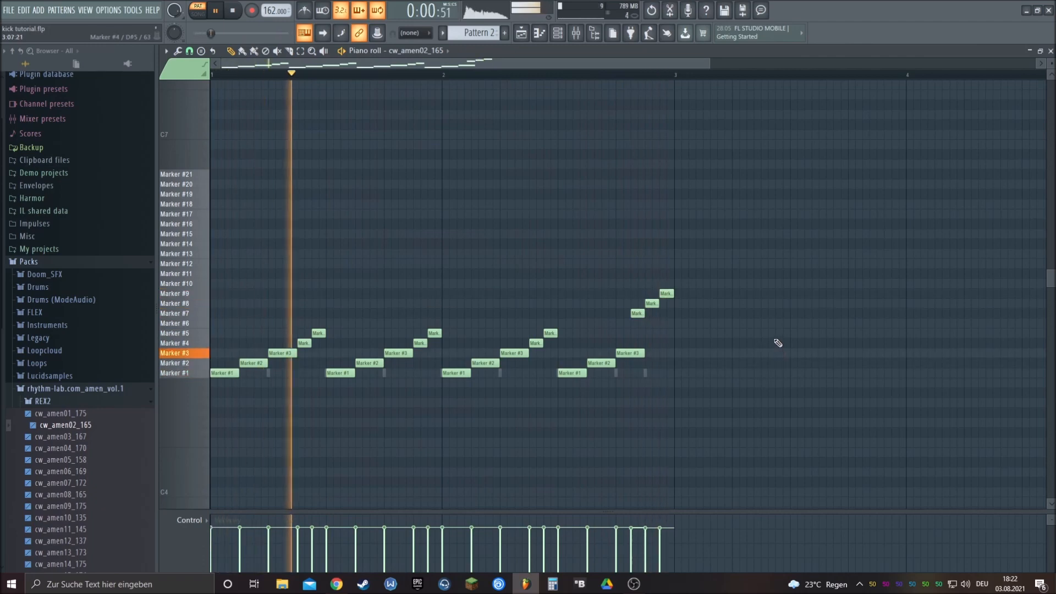
- Widen the cw_amen02_165 mixer track by setting its stereo separation to 41% separated
click(558, 33)
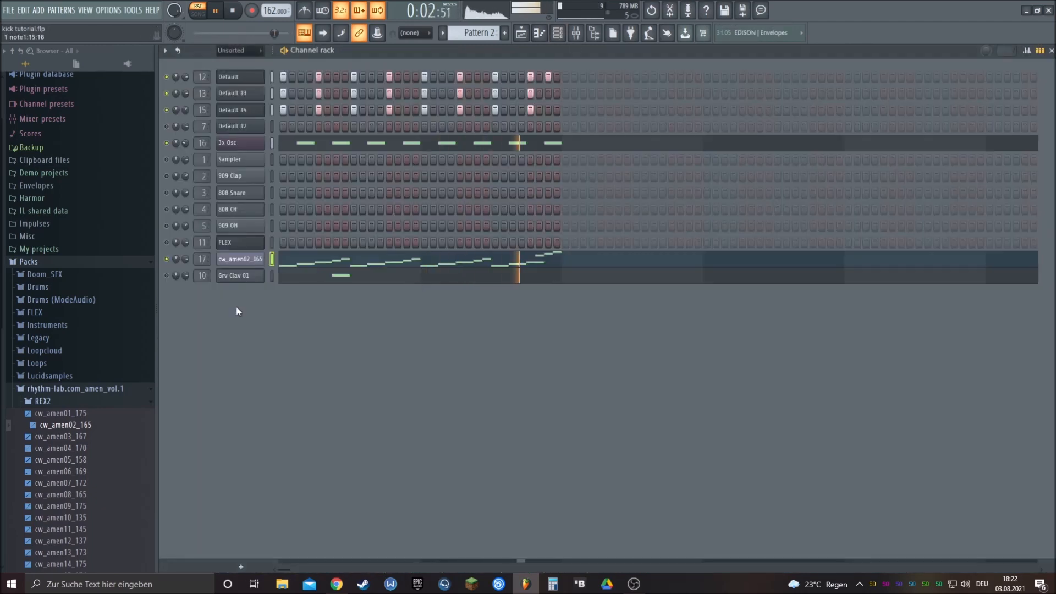
click(576, 33)
drag(596, 362, 595, 374)
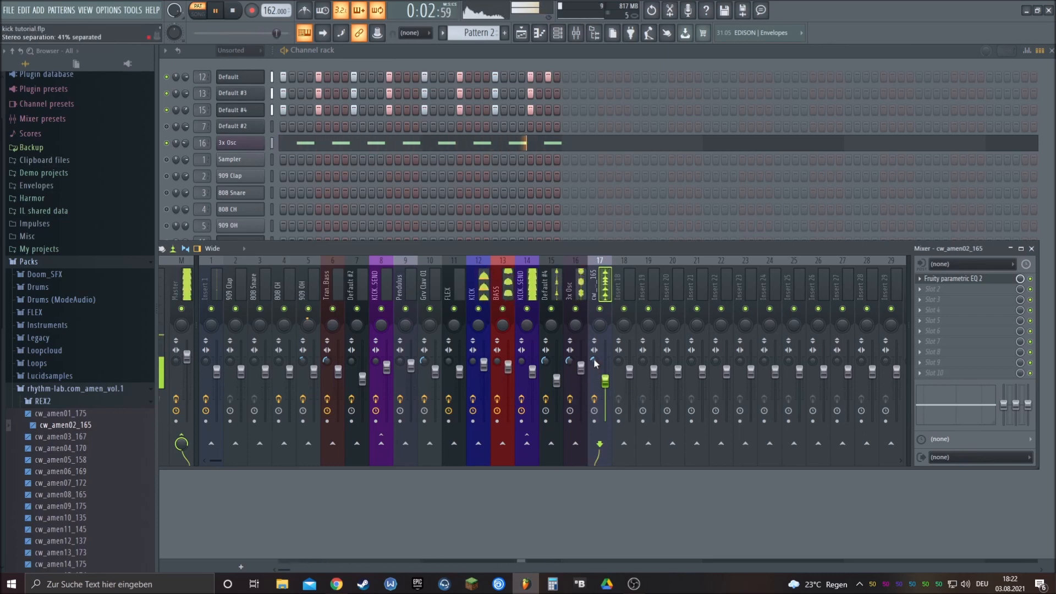
drag(605, 381, 605, 381)
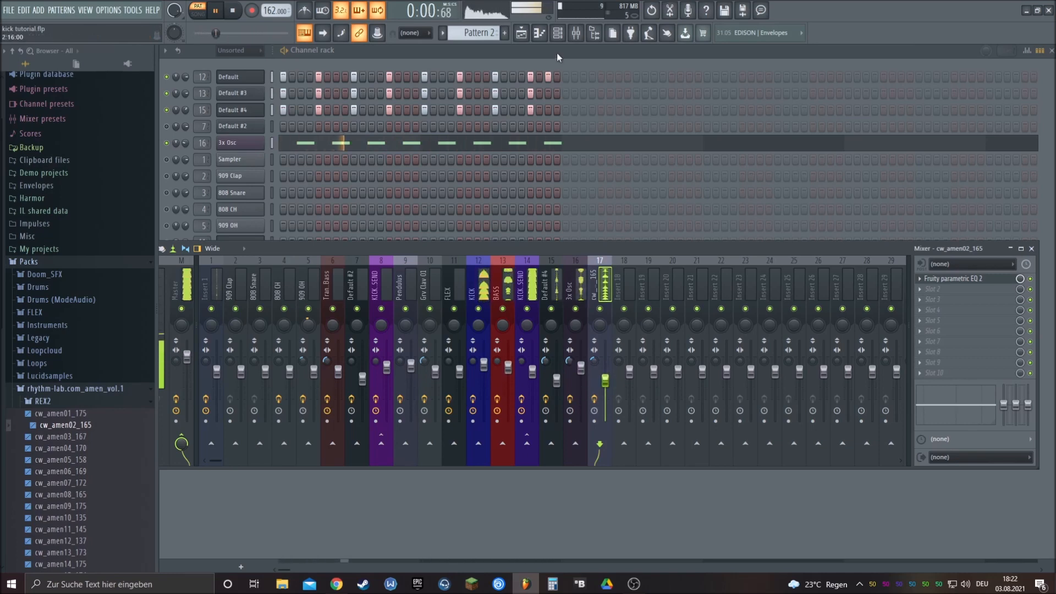
- Return to the channel rack and play back the kick, bass and break pattern together
key(F9)
key(space)
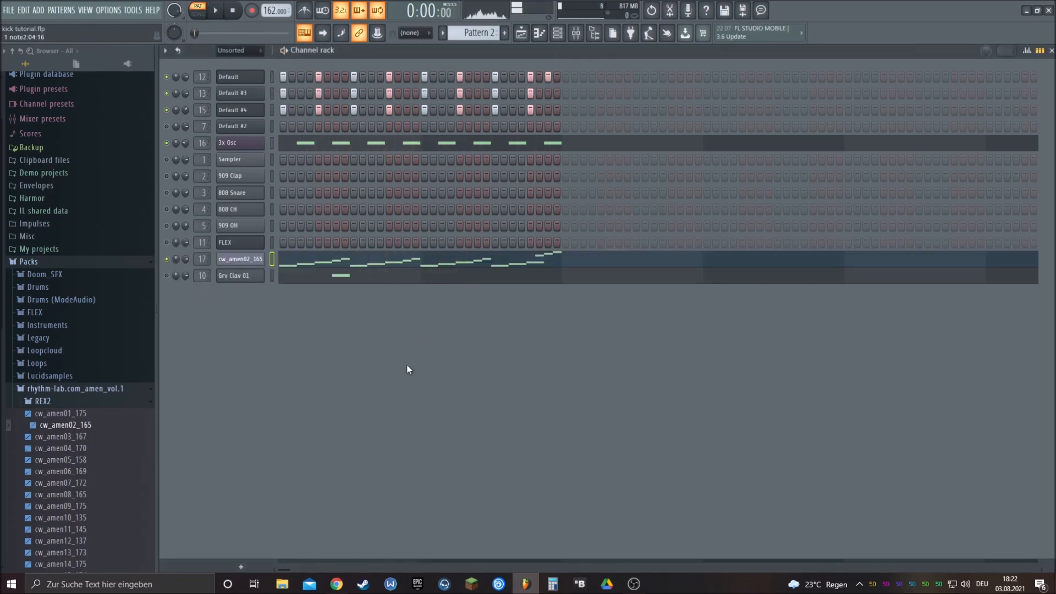
key(space)
- Delete the unused 909 Clap, 808 Snare, 808 CH and 909 OH channels from the channel rack
right_click(242, 175)
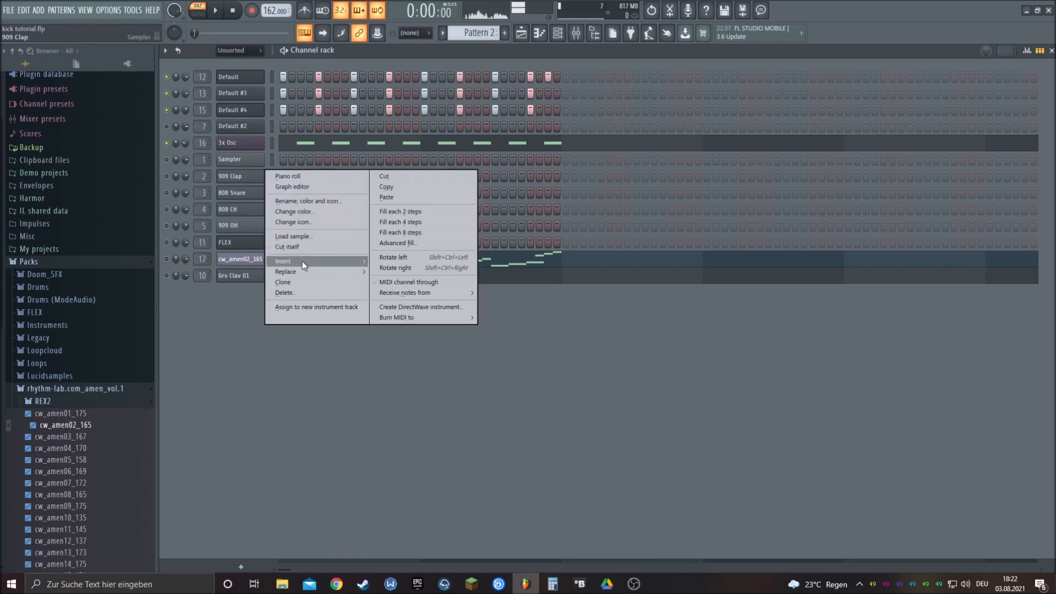
click(296, 290)
right_click(240, 181)
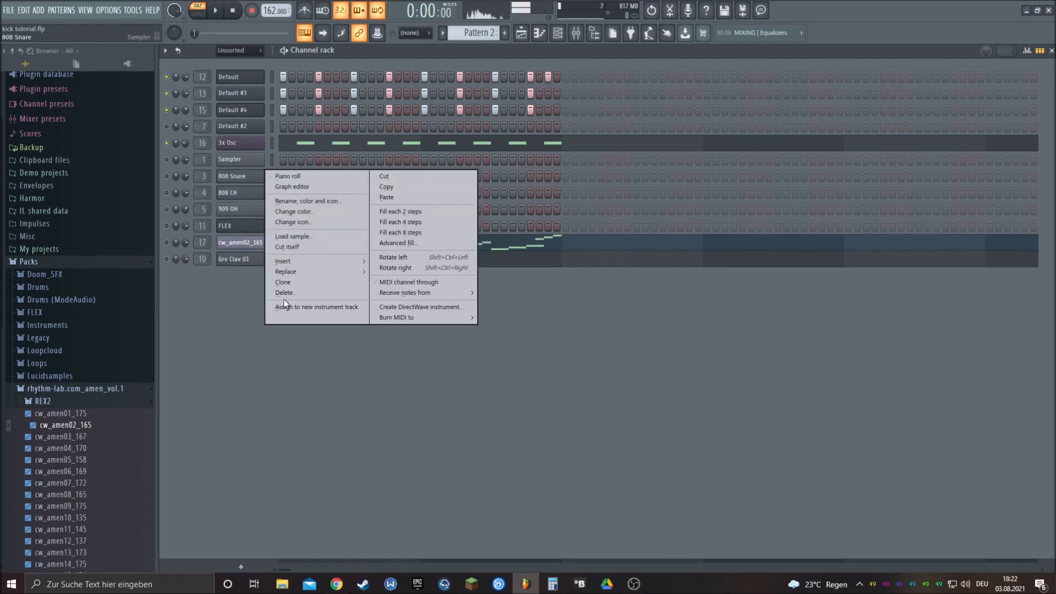
click(283, 293)
right_click(239, 181)
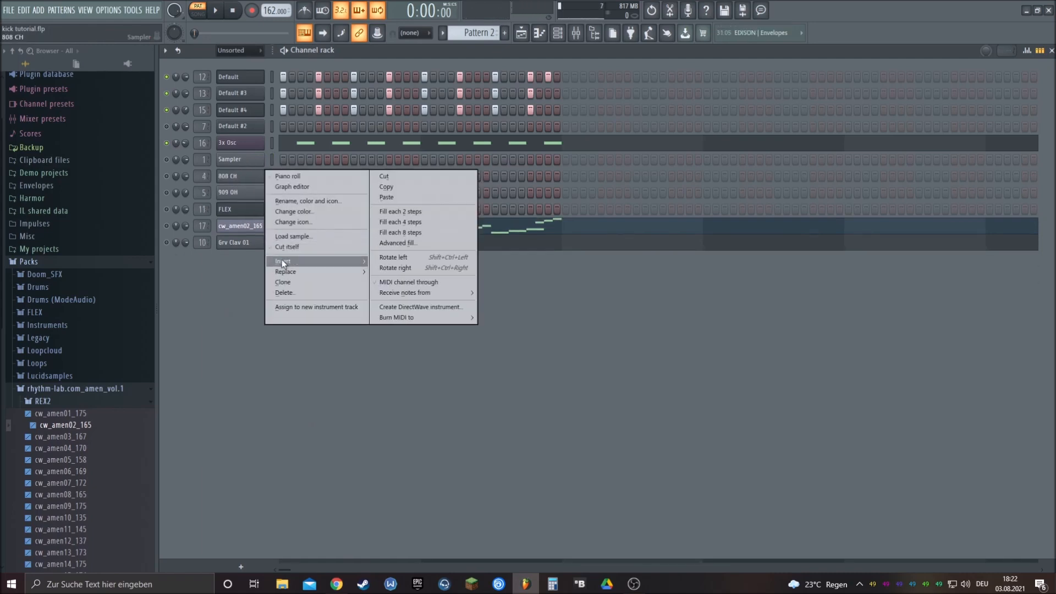
click(289, 291)
right_click(252, 176)
click(303, 296)
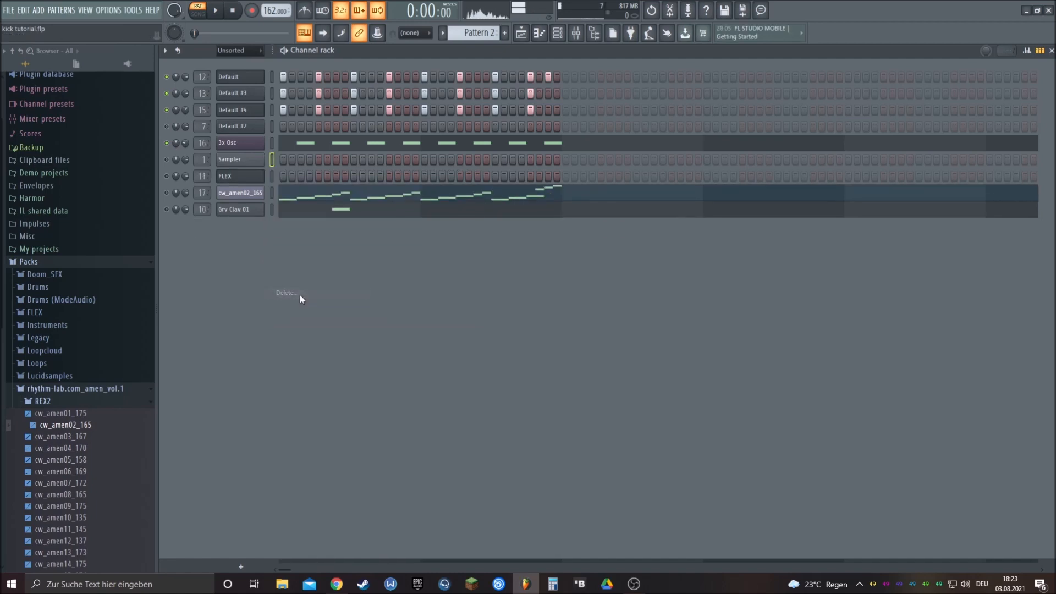
- Delete the unused FLEX and Sampler channels from the channel rack
right_click(246, 177)
click(288, 283)
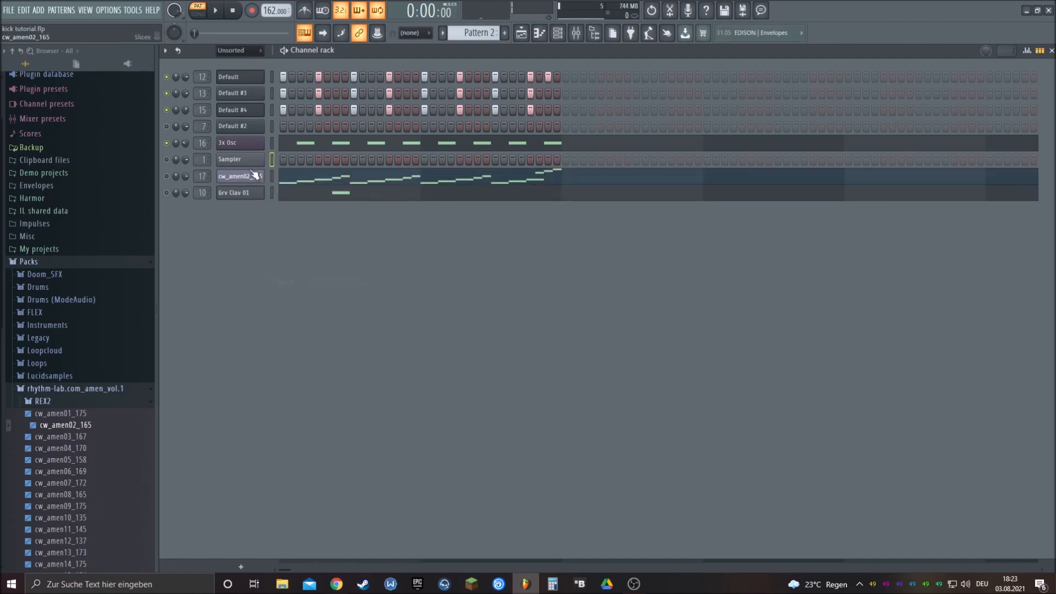
right_click(242, 161)
click(309, 275)
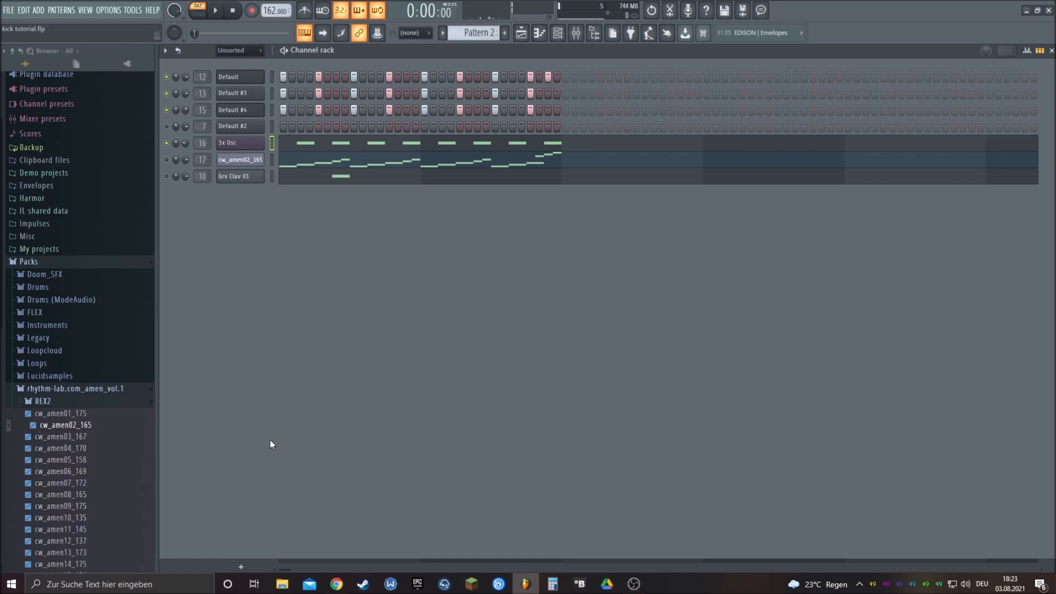
- Open the Snares folder of the Drums pack, preview a few snare samples and play back the pattern
click(64, 288)
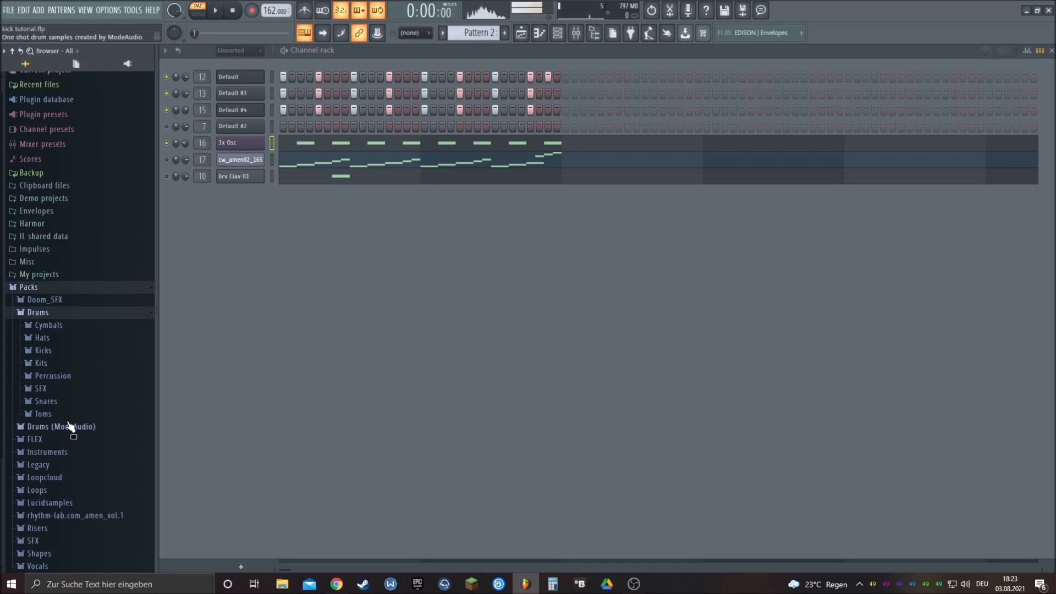
click(61, 402)
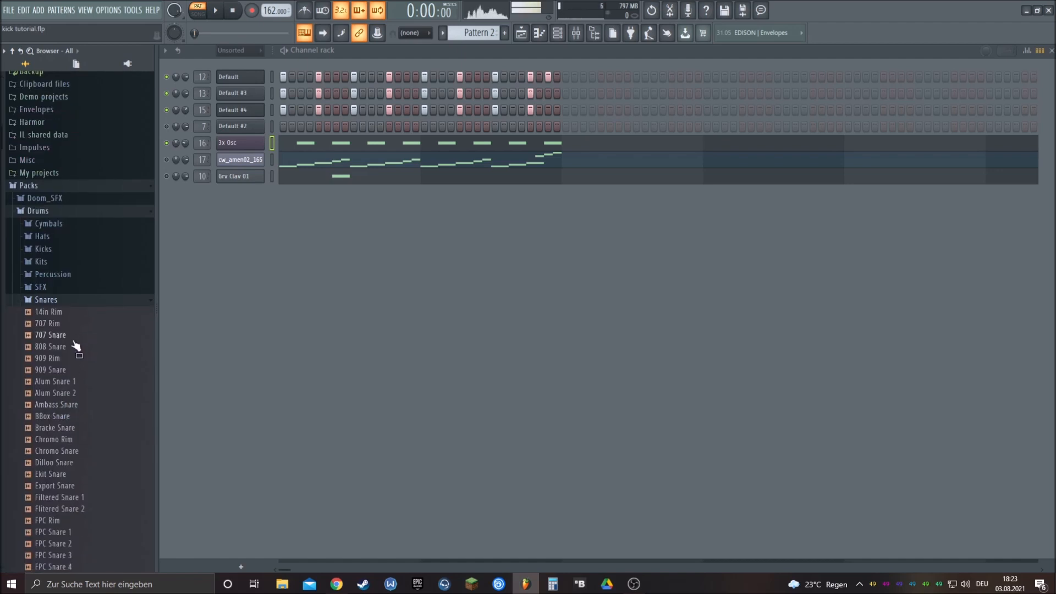
drag(55, 339, 92, 342)
drag(78, 357, 32, 375)
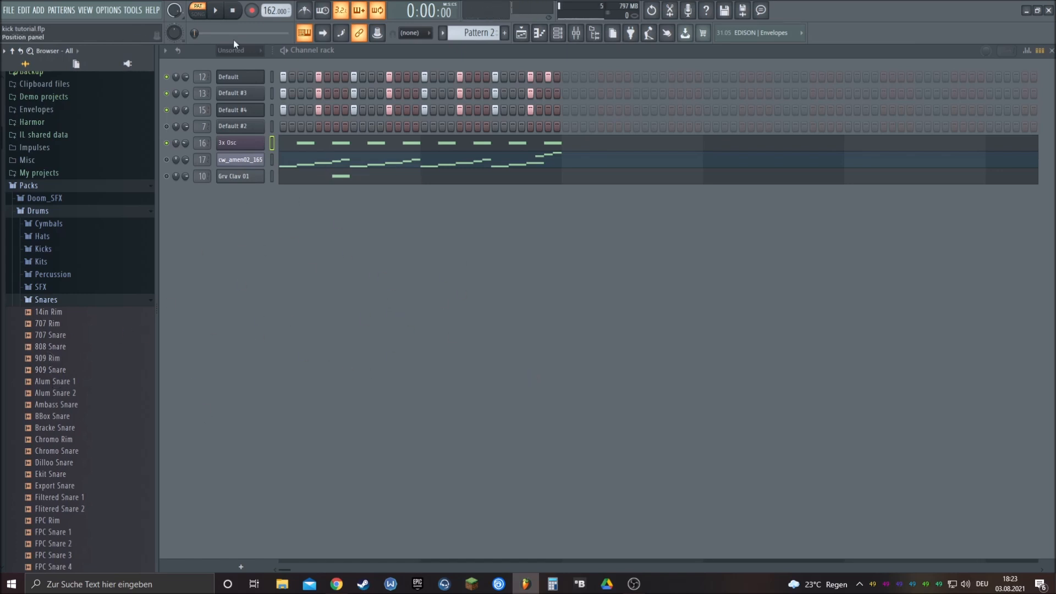
click(218, 11)
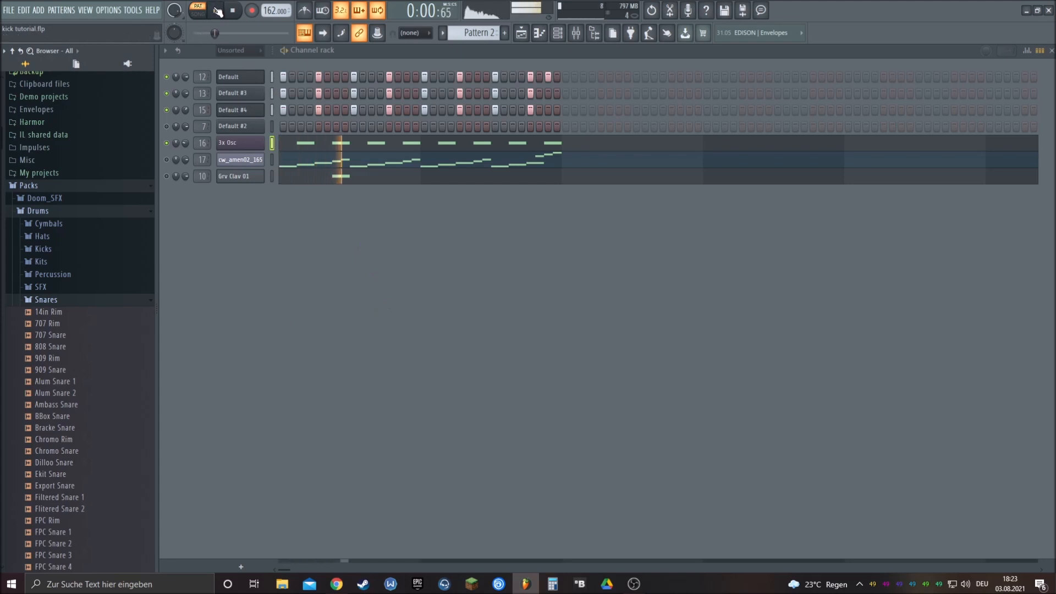
click(241, 11)
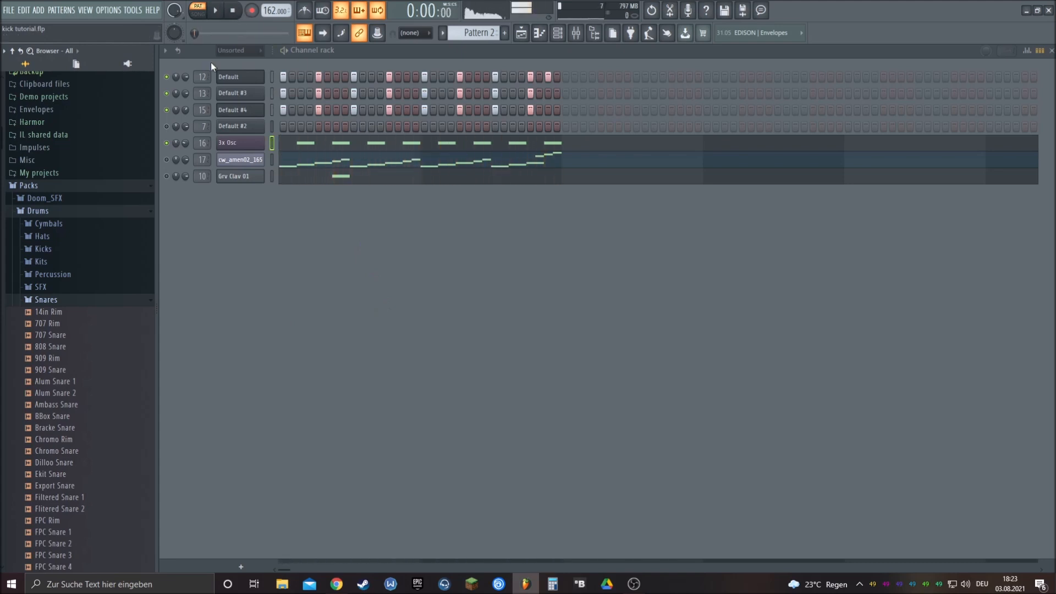
- Add the 808 Snare sample as a new channel with hits on steps 5, 13, 21 and 29, and play the pattern
click(66, 370)
click(71, 358)
click(73, 348)
drag(73, 349, 280, 233)
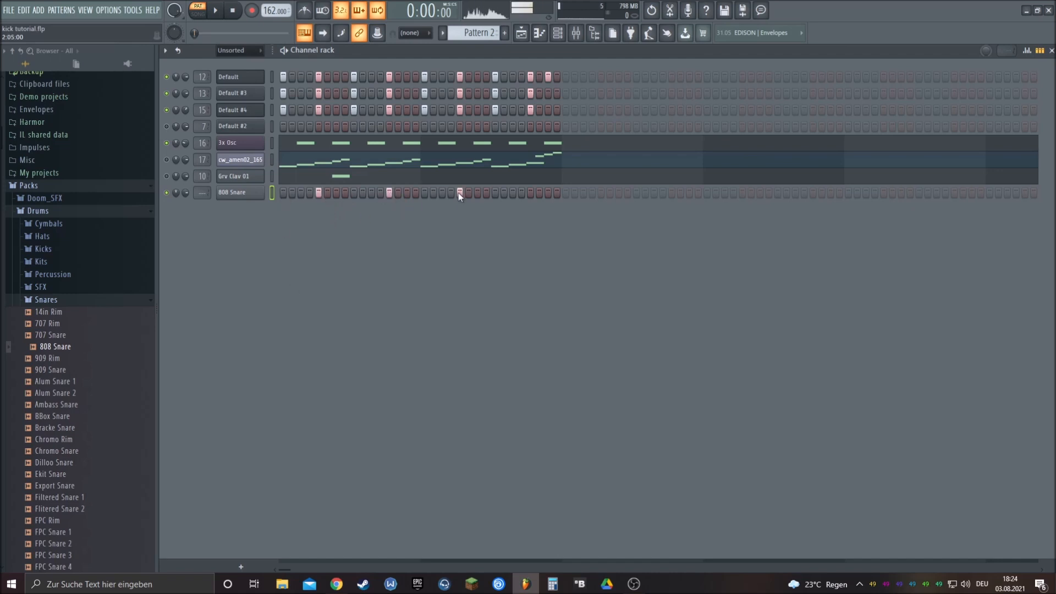
click(216, 11)
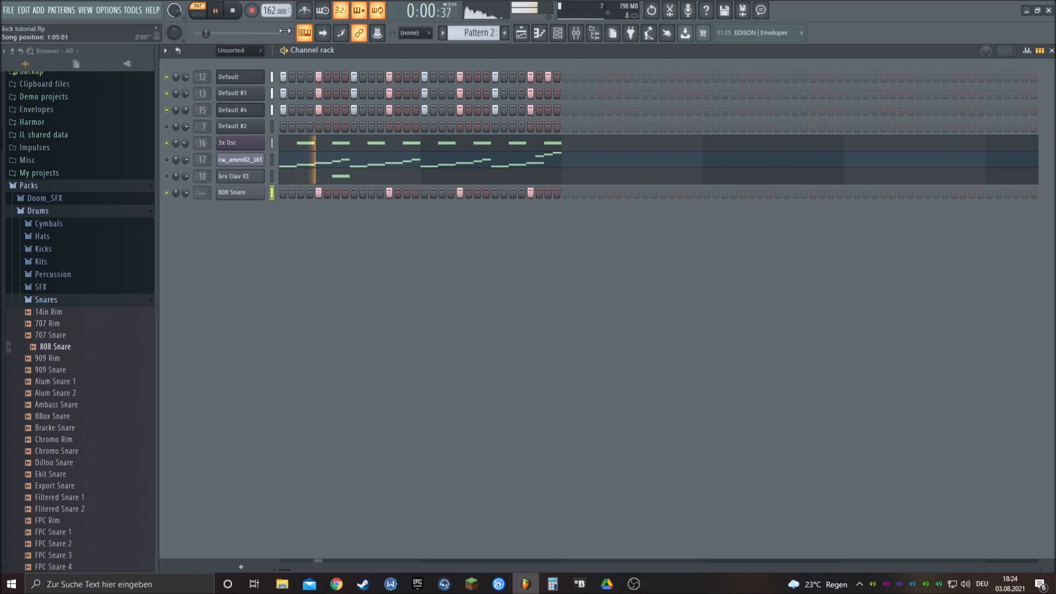
click(232, 11)
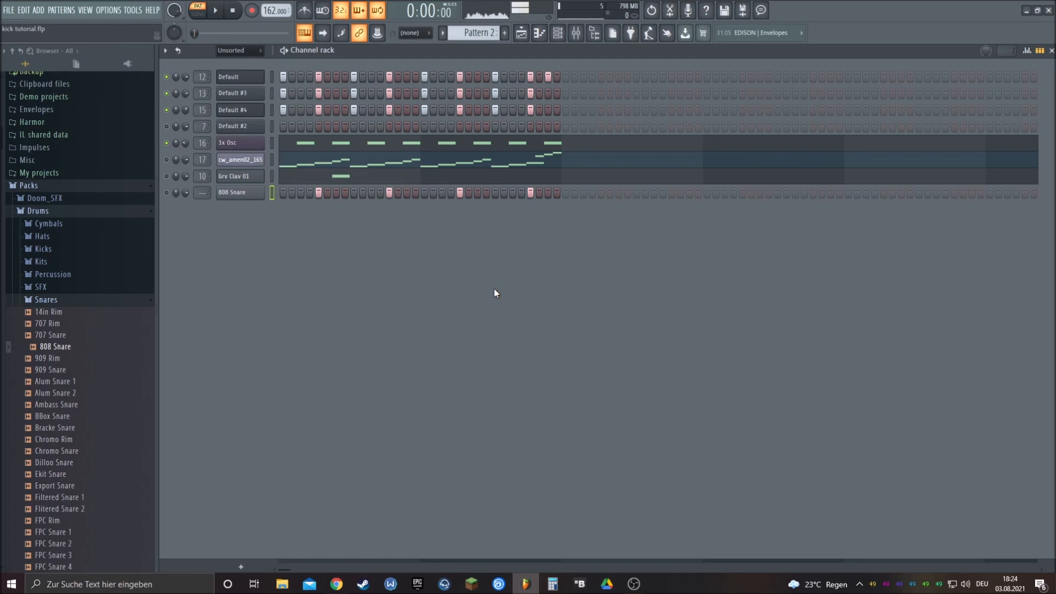
- Compare the groove during playback with the 808 Snare and cw_amen02_165 channels muted and unmuted
key(space)
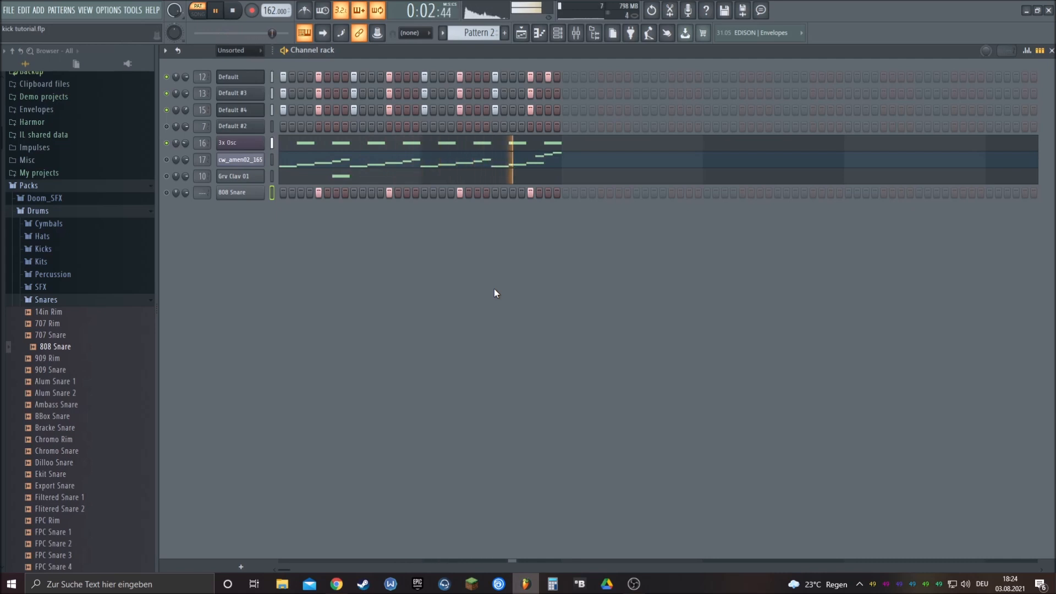
click(167, 93)
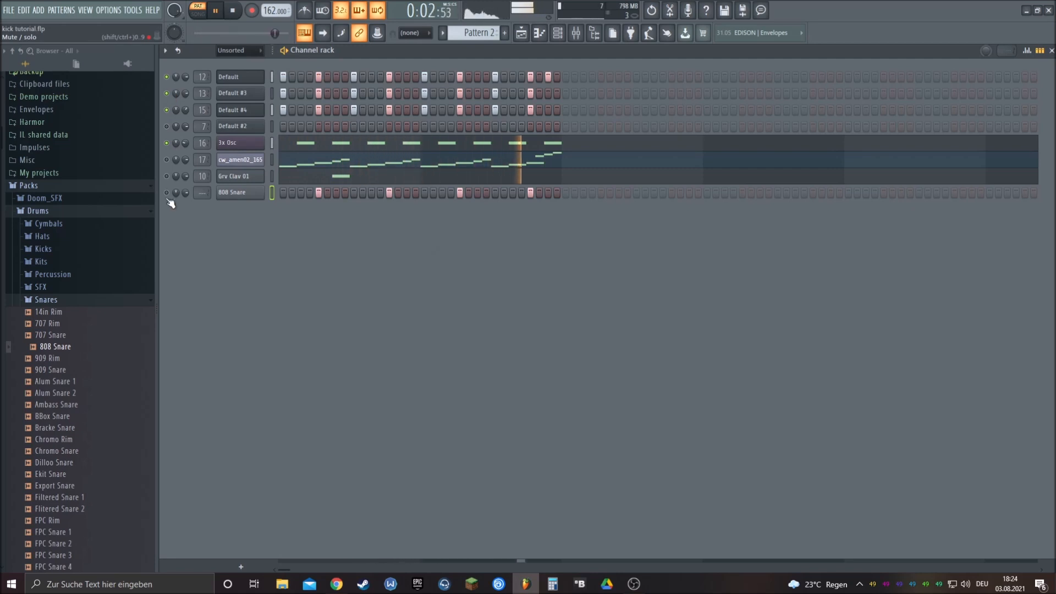
click(166, 193)
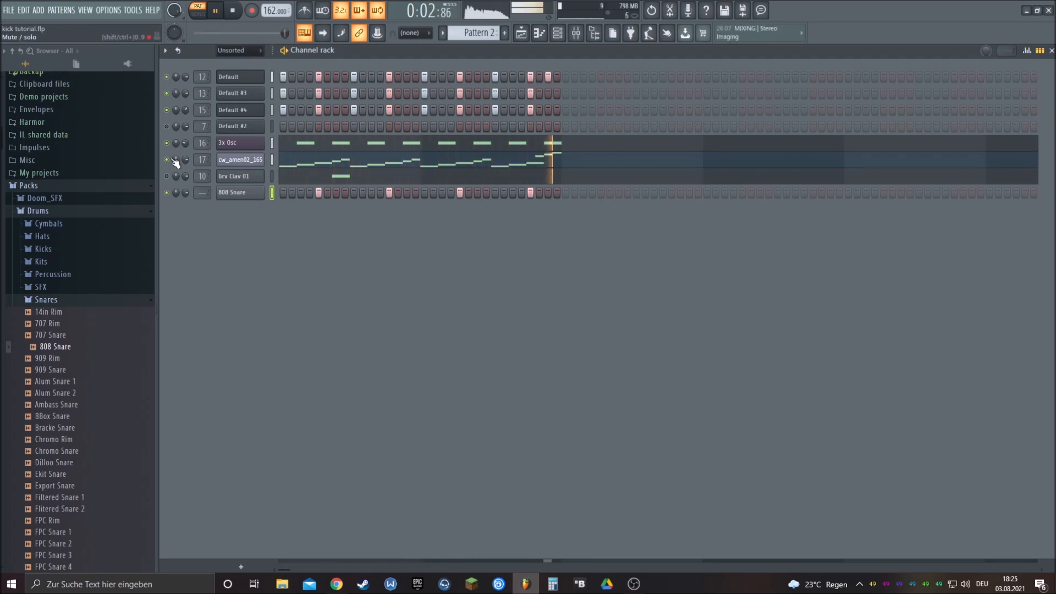
key(space)
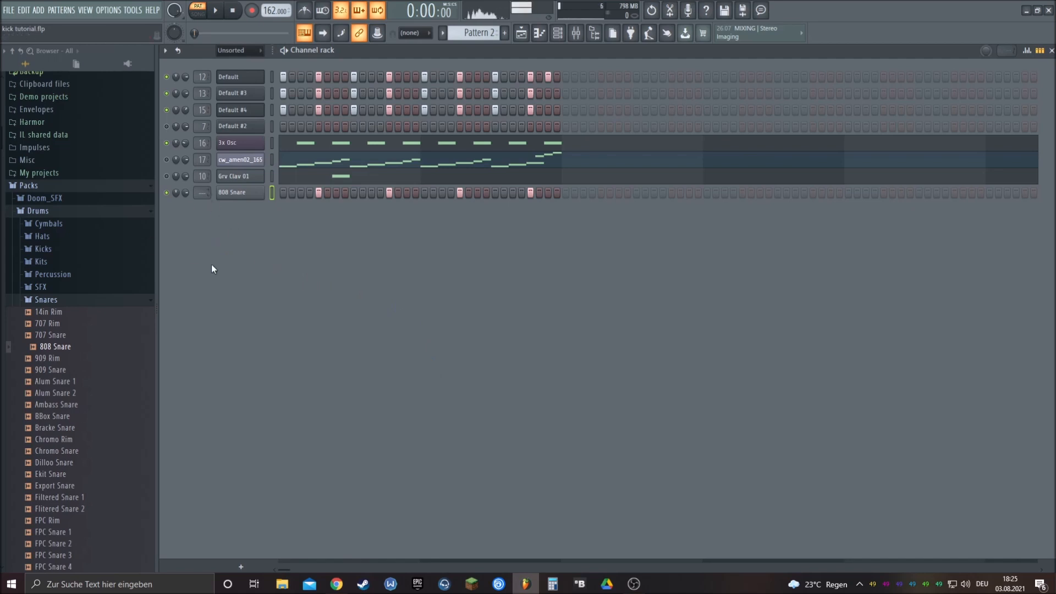
- Route the 808 Snare channel to mixer track 18 and load Fruity parametric EQ 2 on it
click(243, 192)
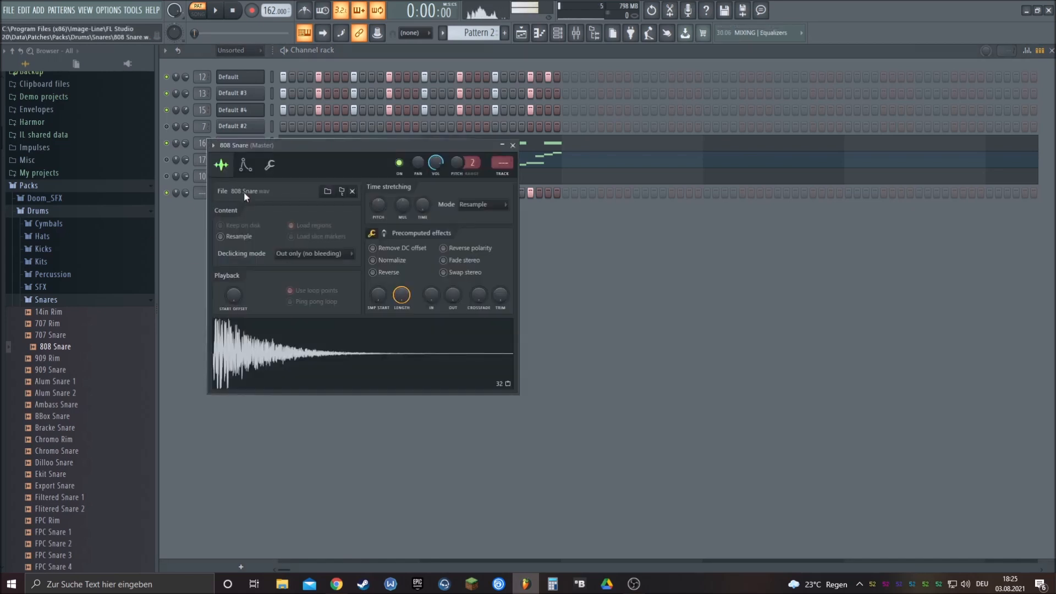
click(502, 178)
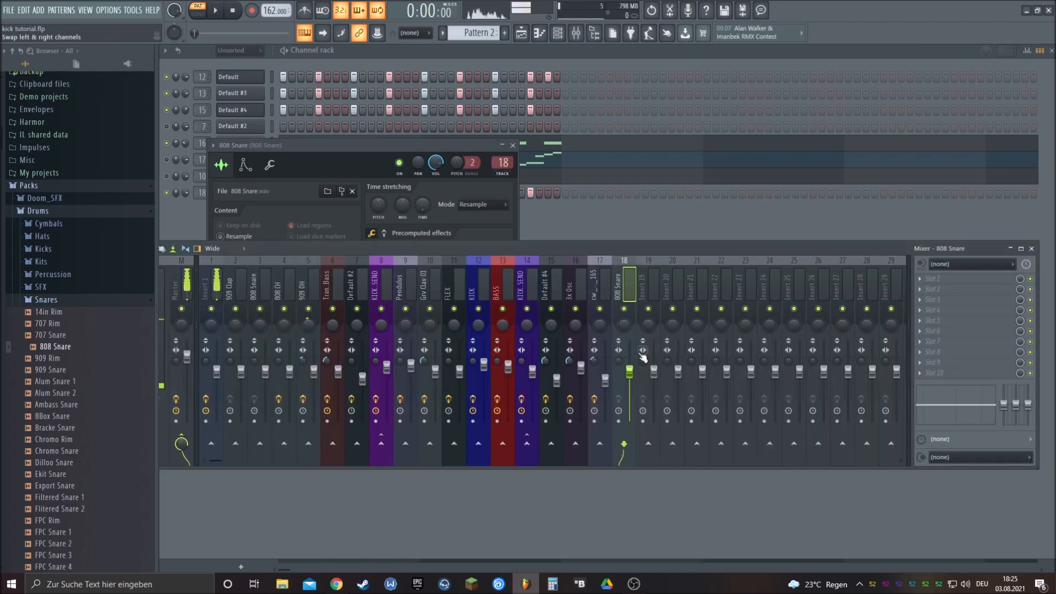
click(951, 283)
click(819, 160)
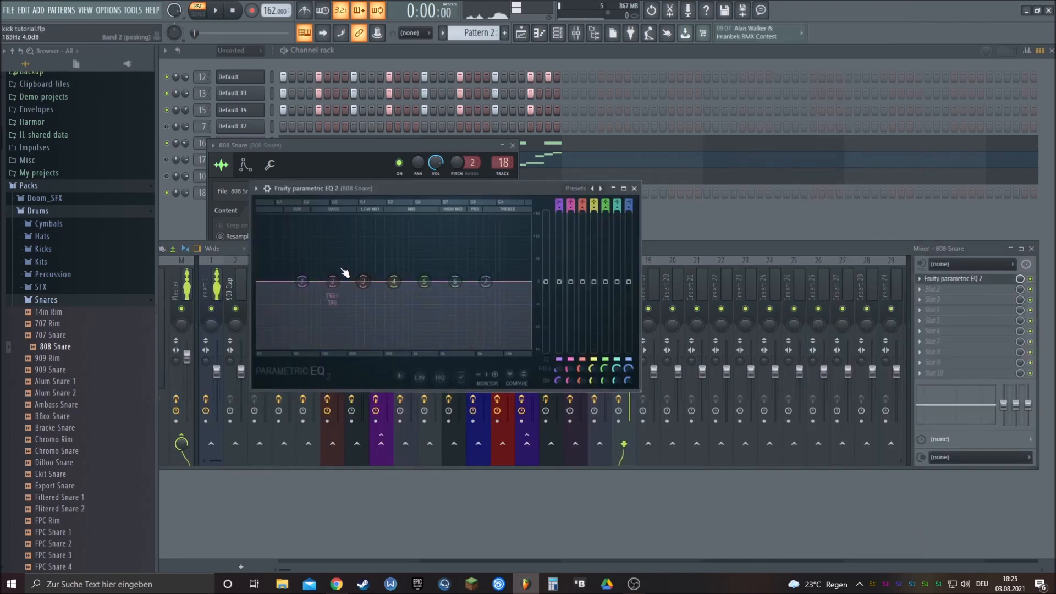
- Turn EQ band 1 into a Steep 8 high pass with its cutoff at about 296 Hz
right_click(300, 282)
mouse_move(333, 319)
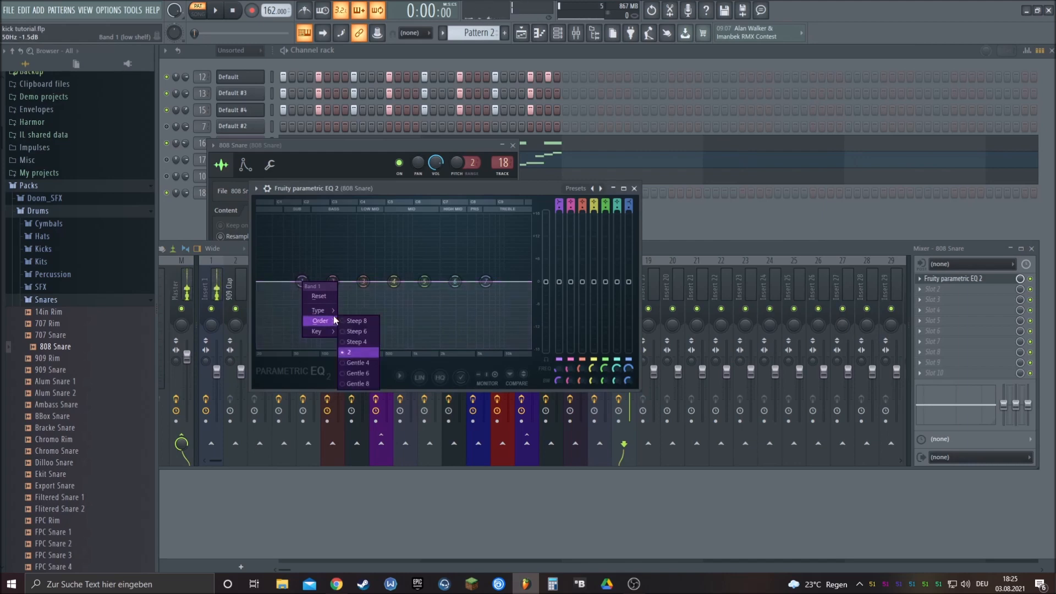
click(356, 336)
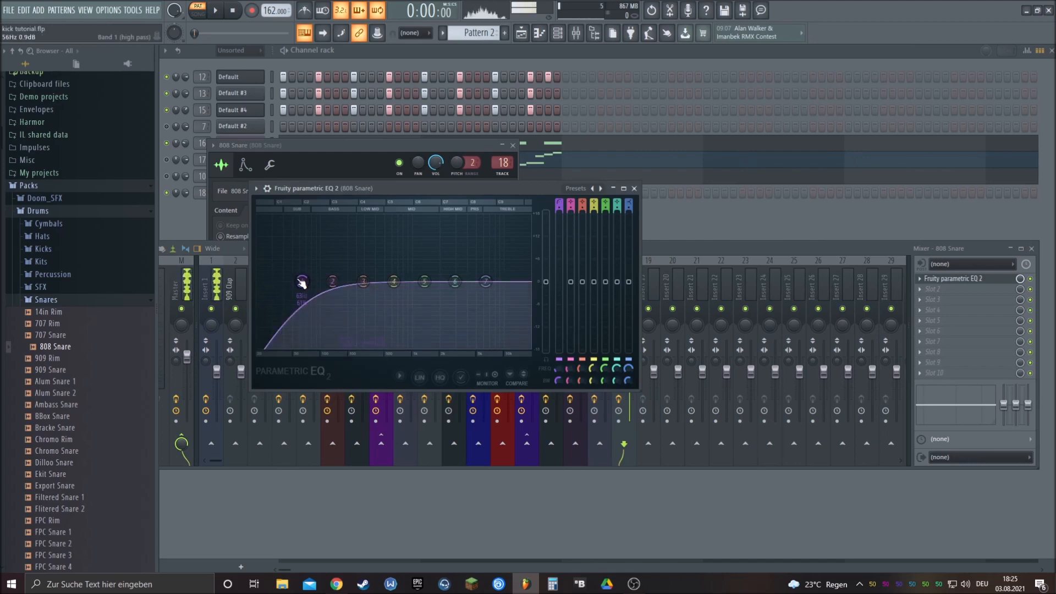
right_click(302, 282)
click(355, 325)
drag(558, 380, 559, 355)
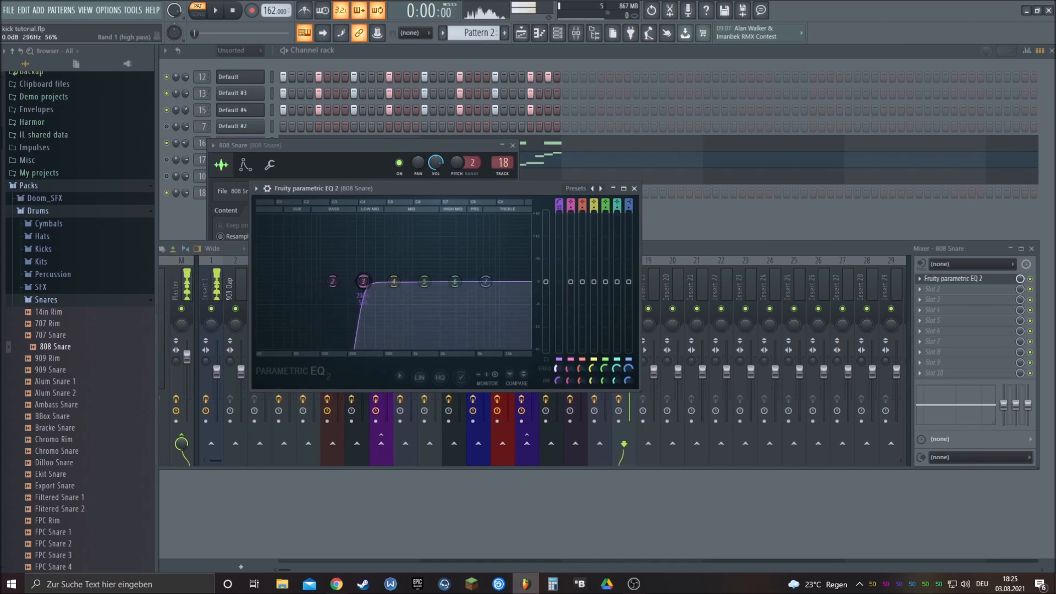
- Play the pattern and lower the snare EQ's band 7 high shelf to about -4.7 dB near 8837 Hz
key(space)
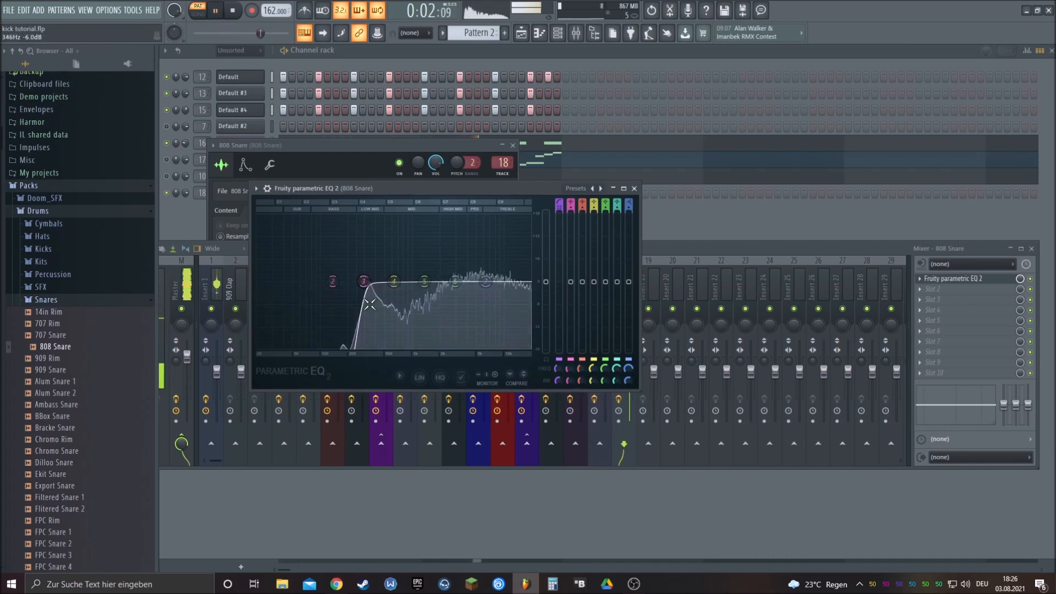
drag(487, 281, 498, 300)
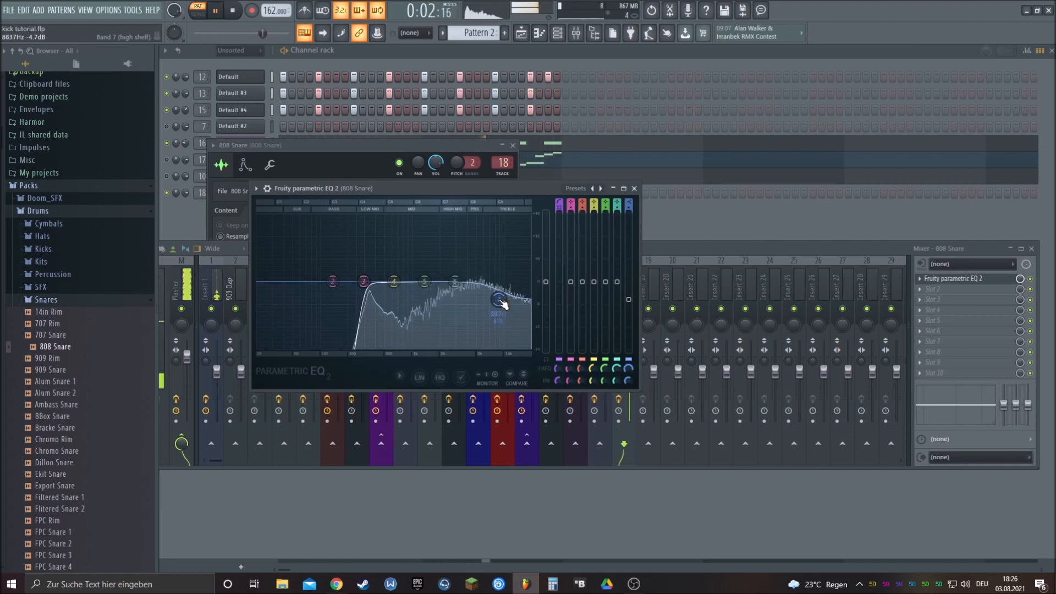
click(565, 56)
- Increase the fade-out of the 808 Snare sample, stop playback and close its channel settings
click(236, 193)
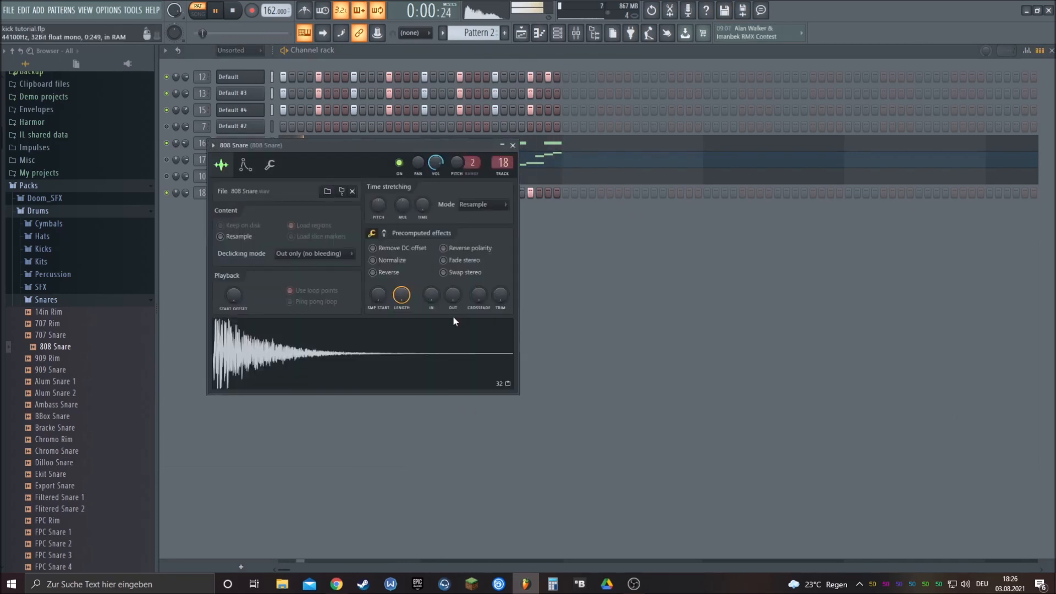
drag(452, 295, 454, 307)
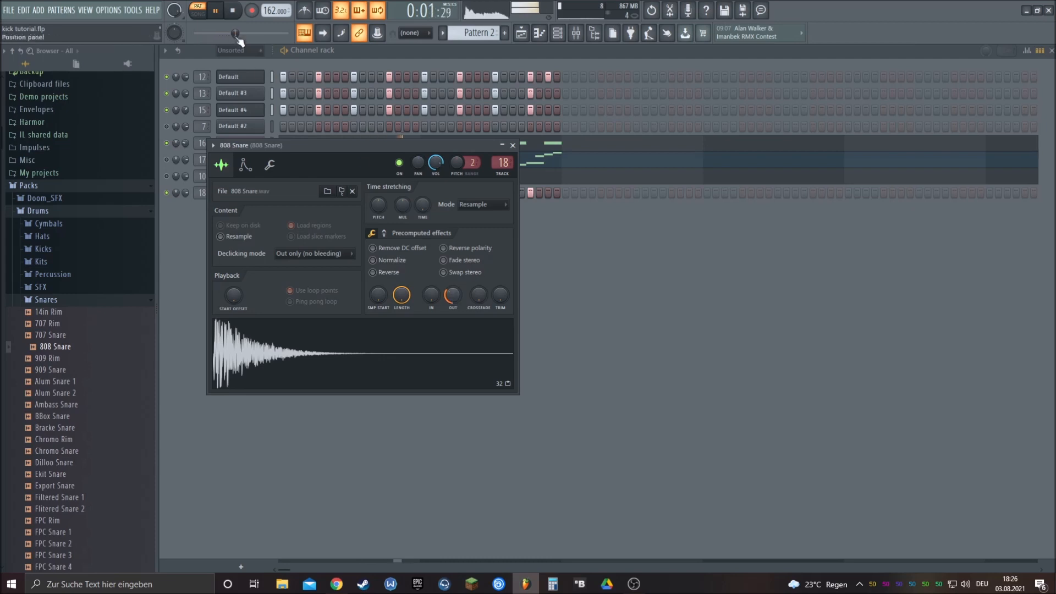
click(234, 16)
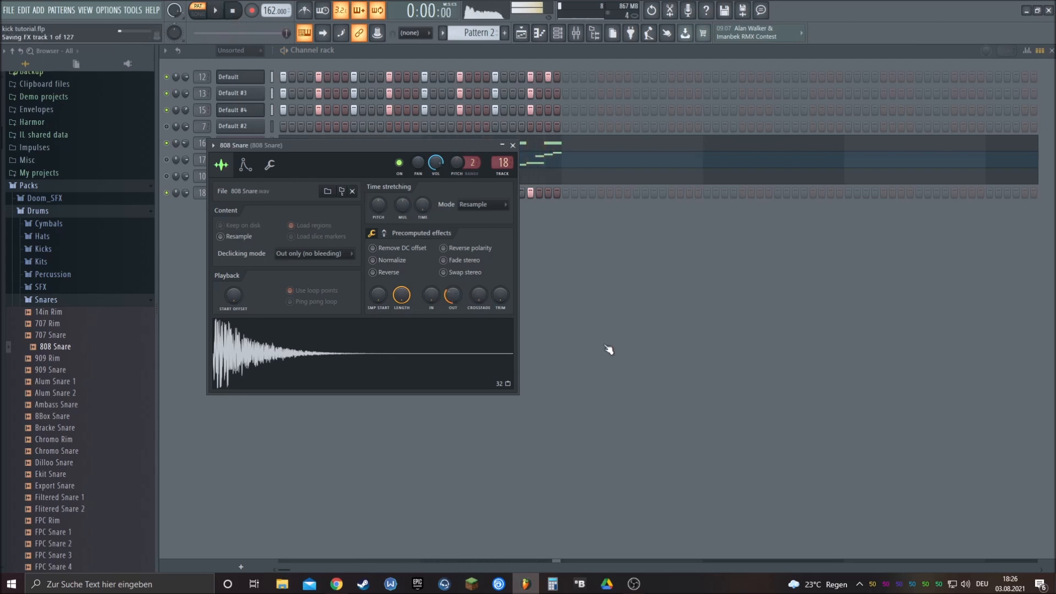
key(Escape)
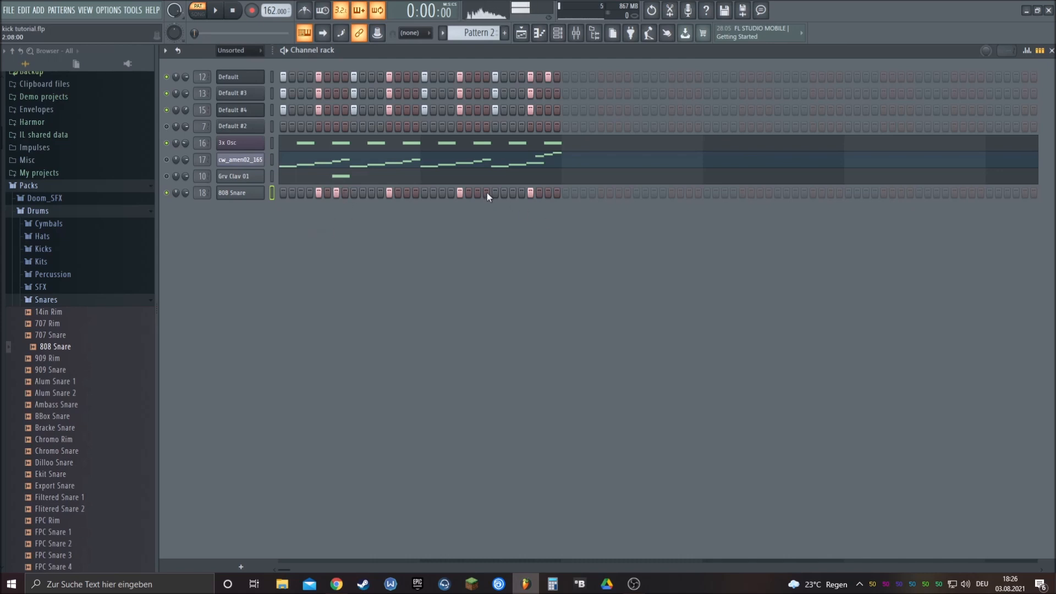
- Reduce the velocity of the 808 Snare hit on step 24 and raise its fine pitch to about 101 cents
key(space)
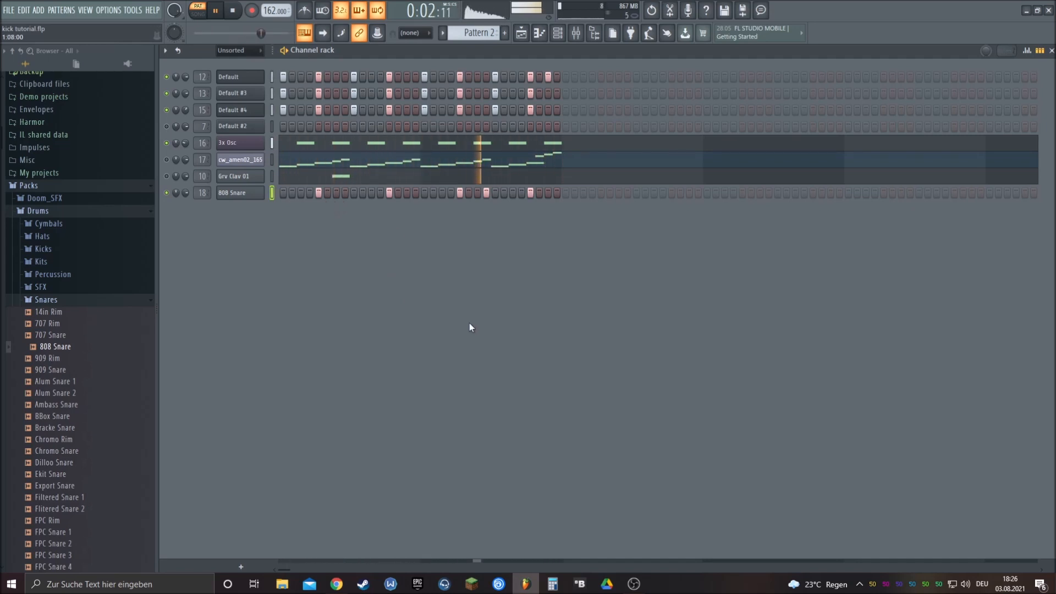
click(1028, 51)
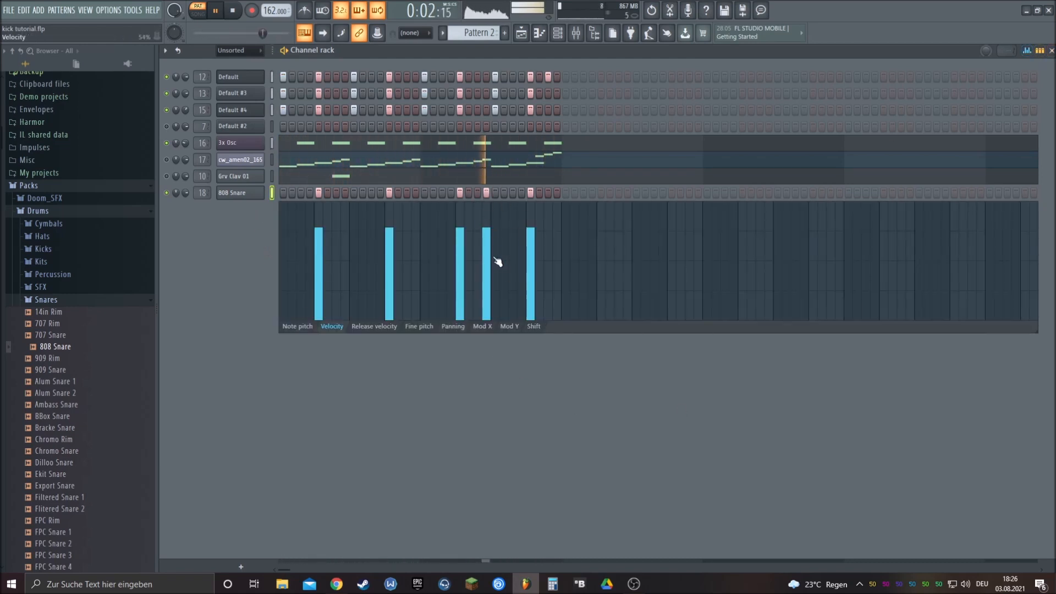
click(487, 244)
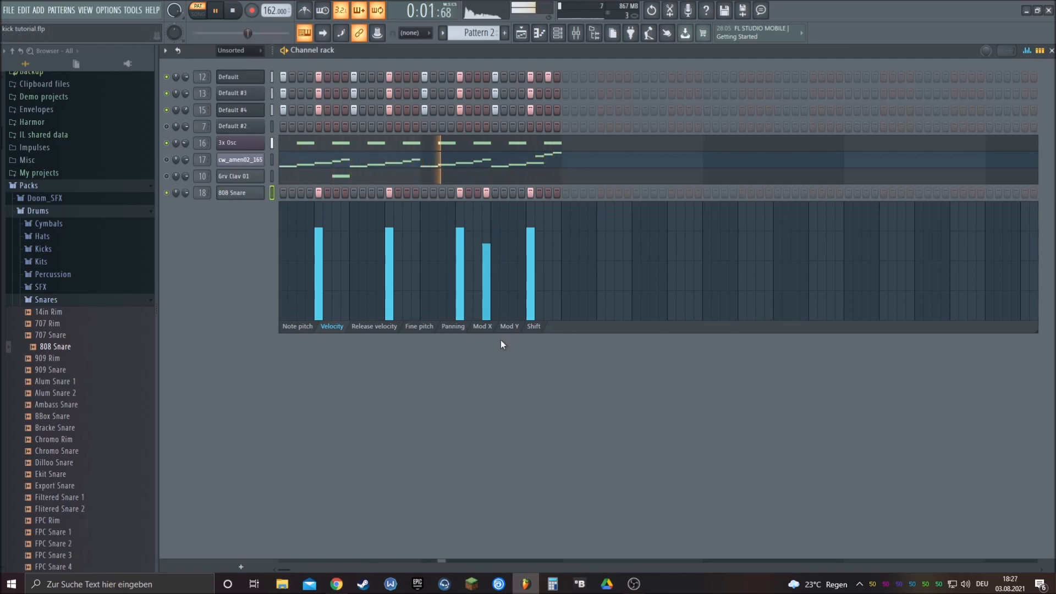
click(419, 326)
click(489, 258)
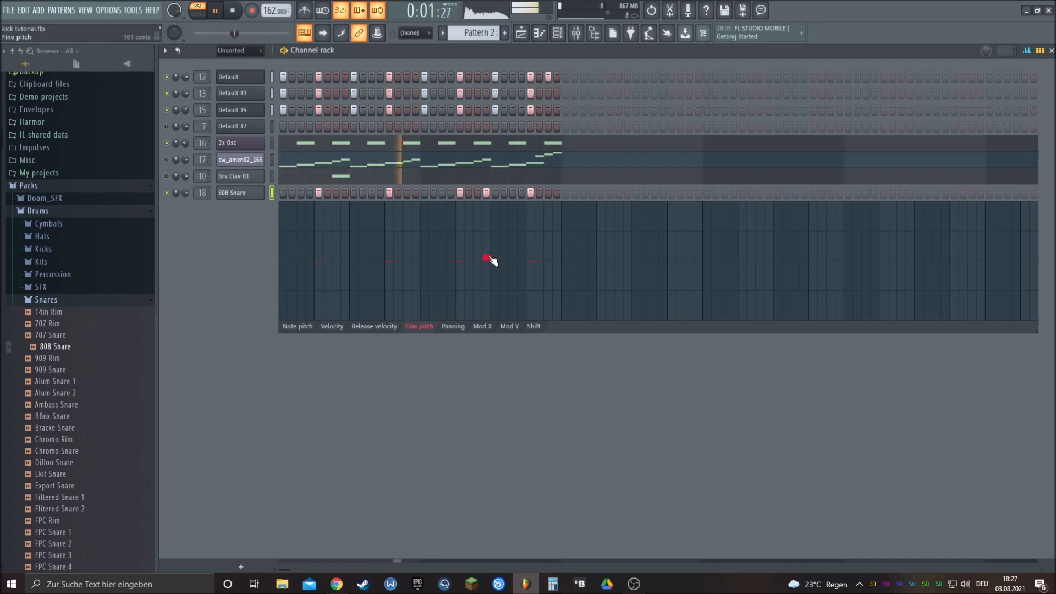
- Add a softer 808 Snare hit on step 27 with fine pitch about 112 cents; try another on step 28 and remove it
click(512, 193)
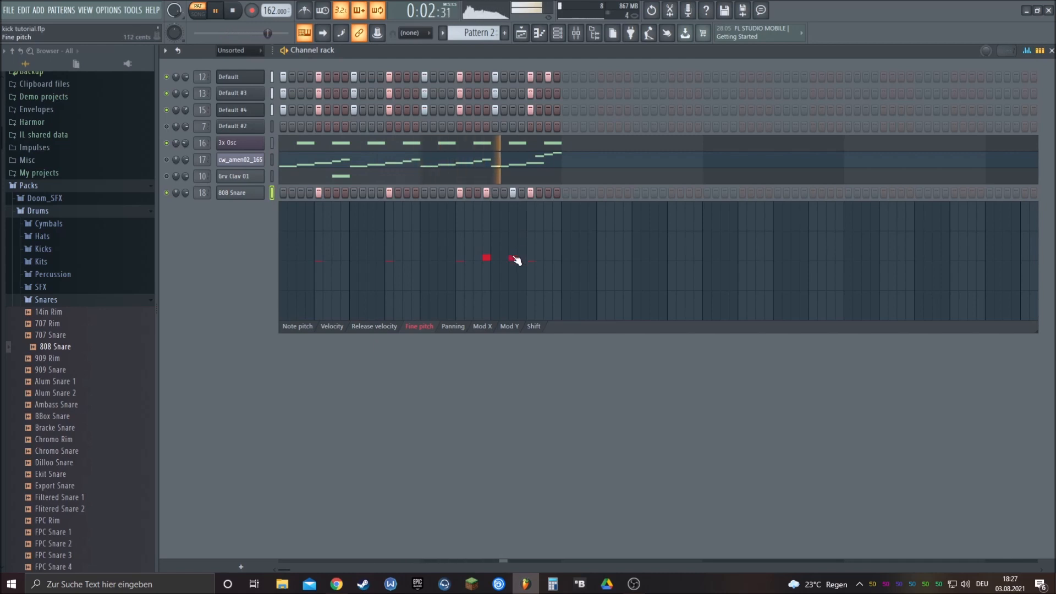
click(332, 327)
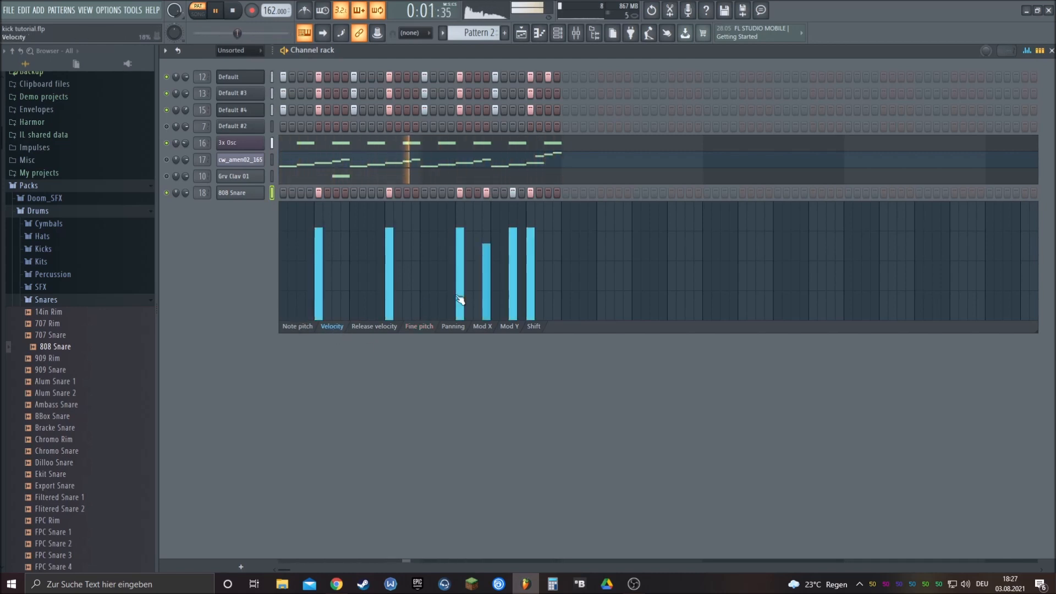
click(513, 258)
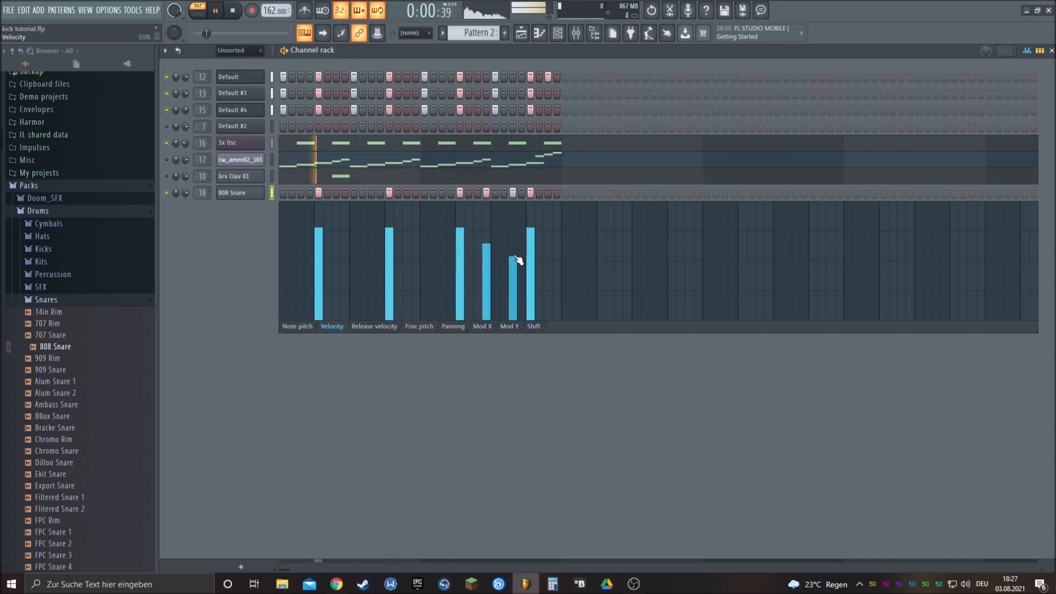
drag(522, 234, 523, 270)
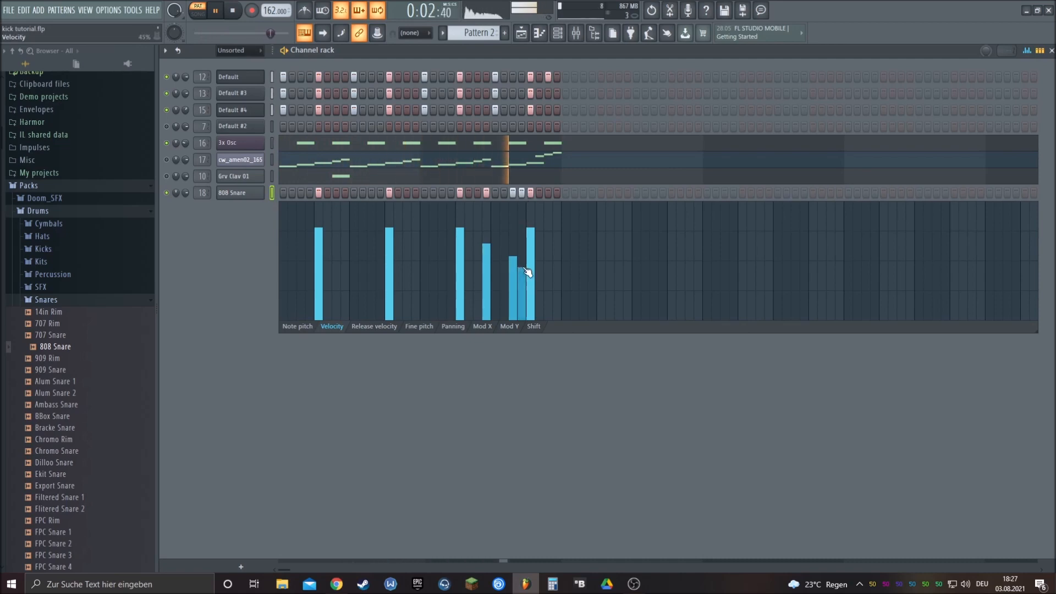
click(521, 193)
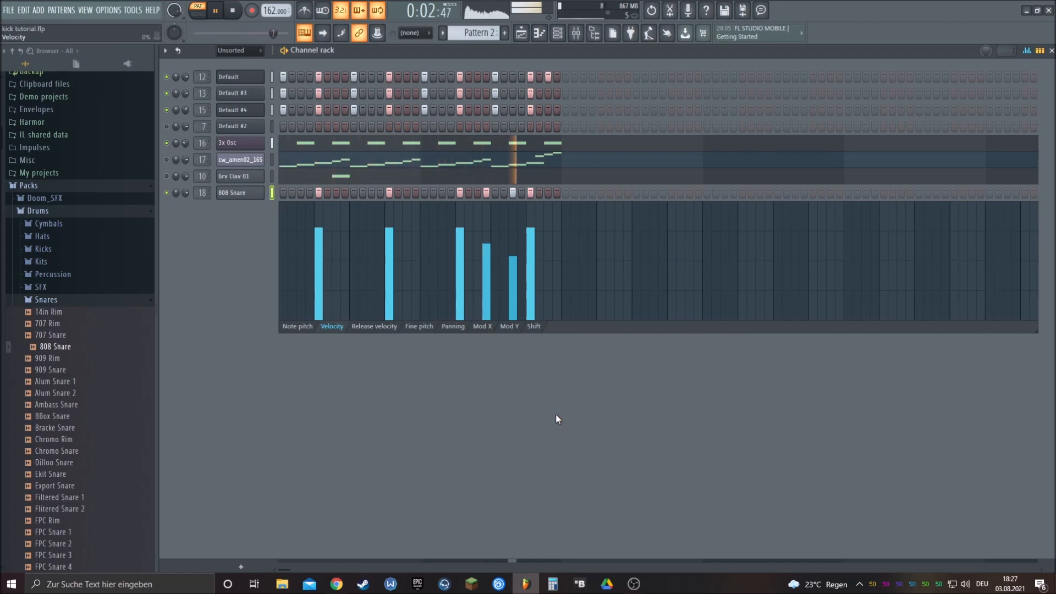
- Lower the velocity of the 808 Snare hits on steps 24 and 27 and add Fruity Reeverb 2 to the snare's mixer track
drag(494, 255, 514, 268)
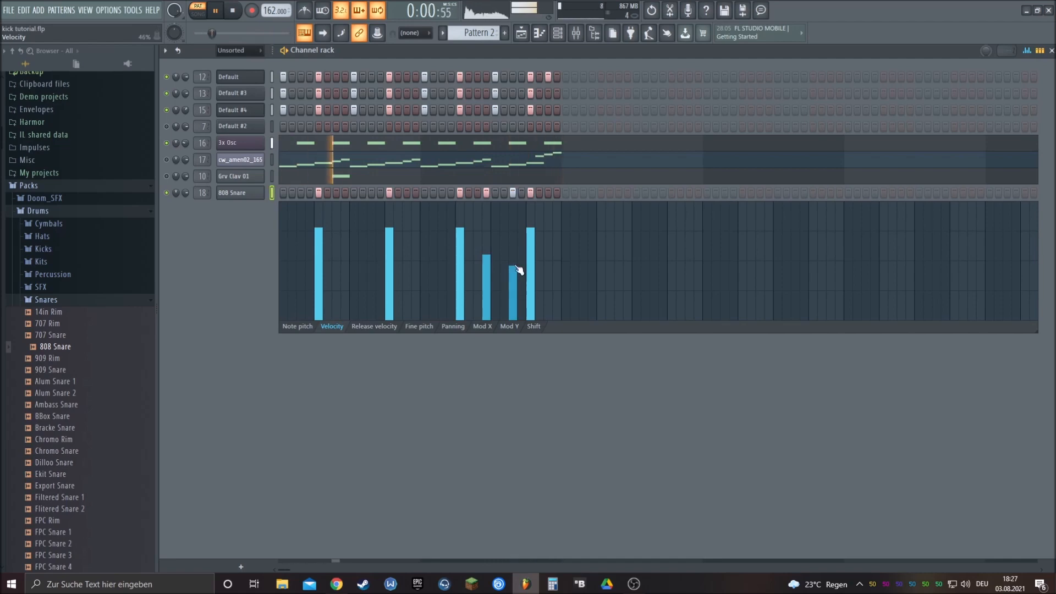
click(576, 33)
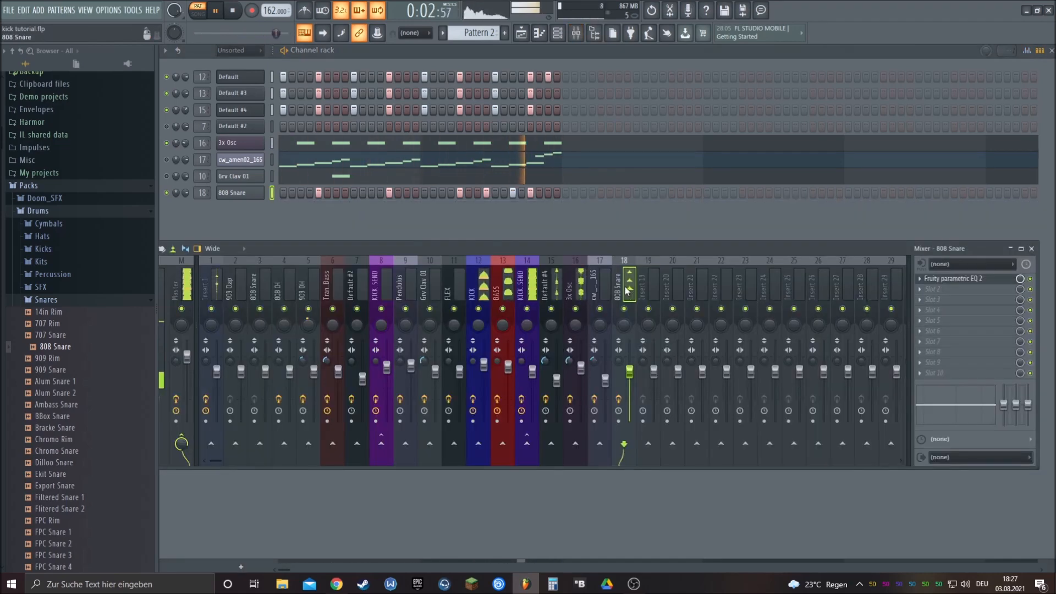
key(space)
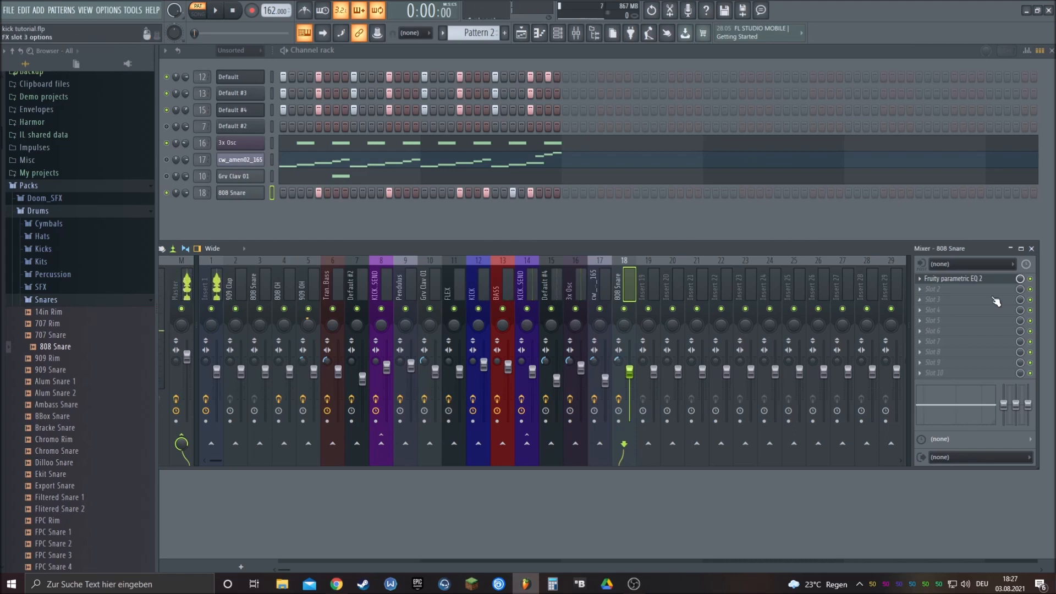
click(941, 294)
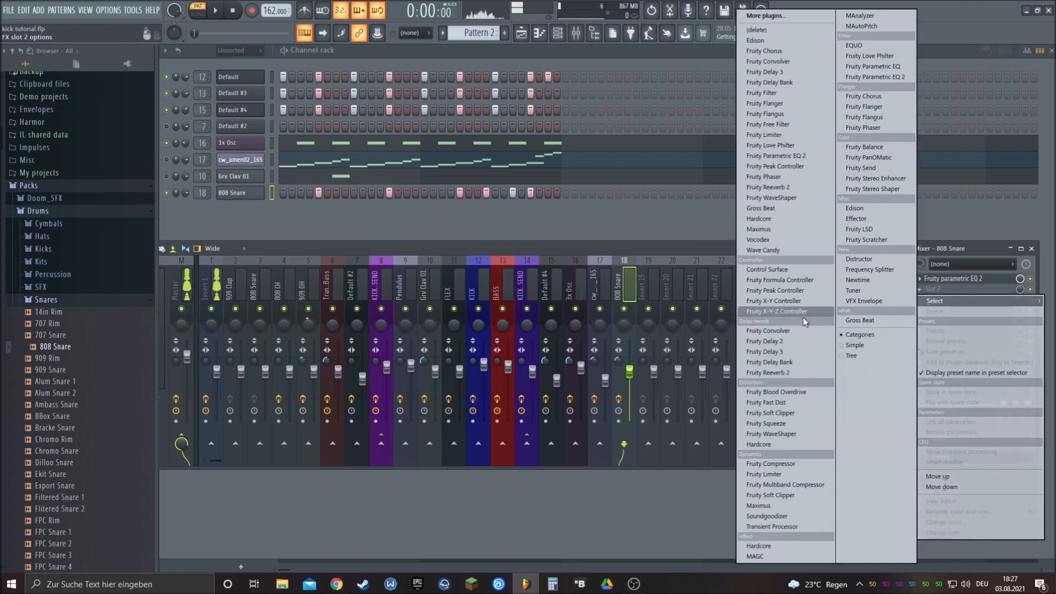
click(789, 371)
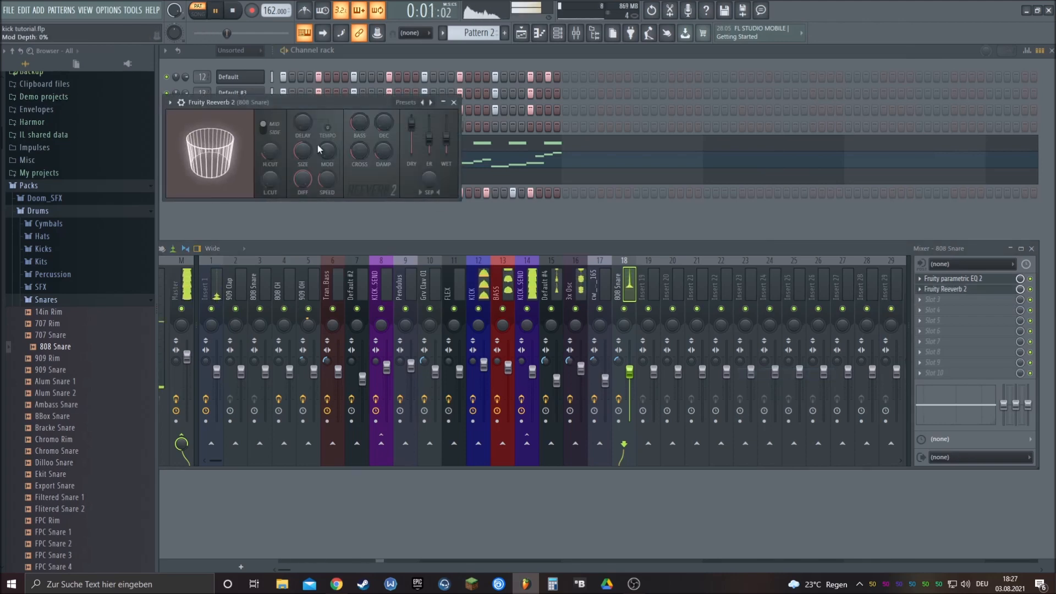
- Reduce the high cut, decay and wet level of the 808 Snare reverb and play the pattern
drag(270, 151, 270, 168)
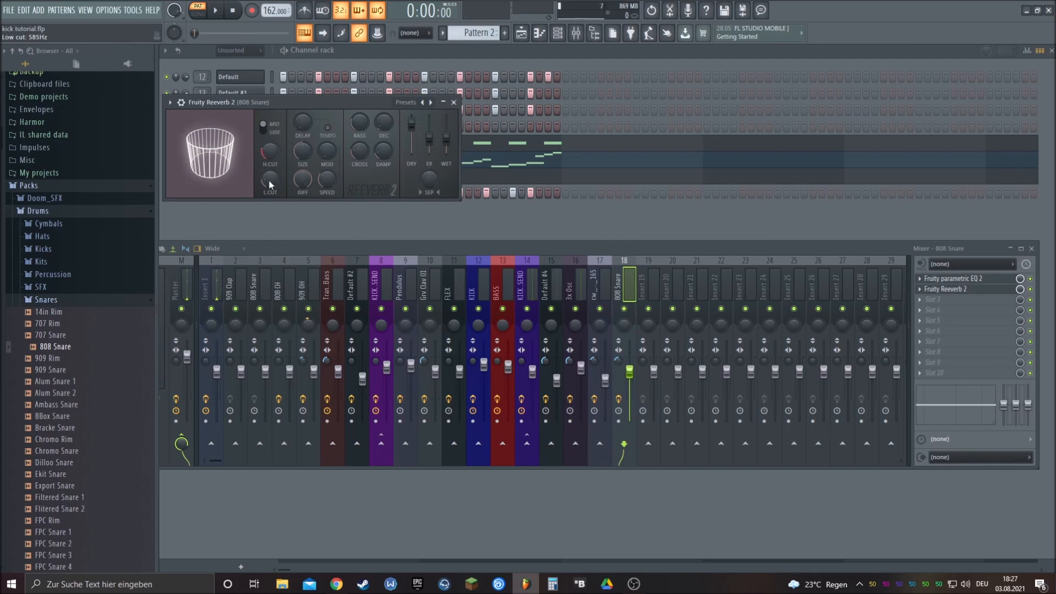
drag(381, 121, 381, 126)
drag(446, 137, 446, 142)
key(space)
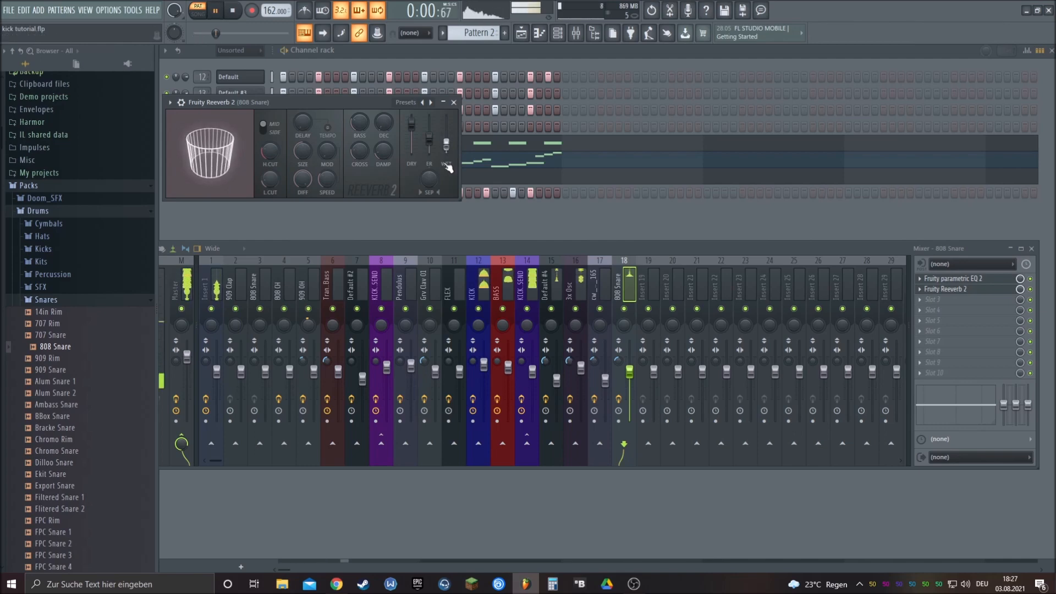
- Solo the 808 Snare mixer track and listen to it with its reverb
right_click(624, 309)
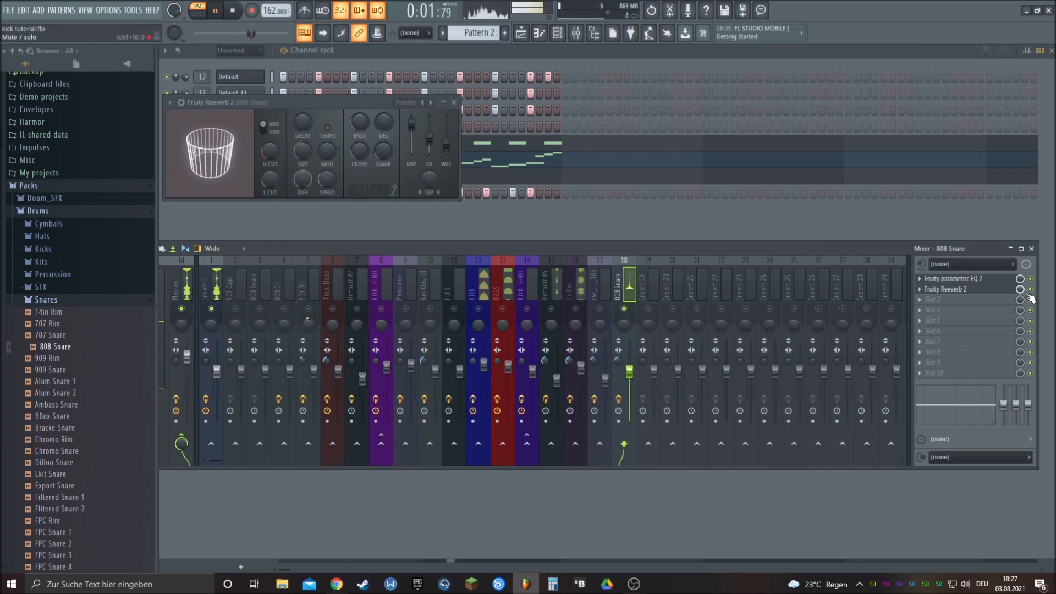
key(space)
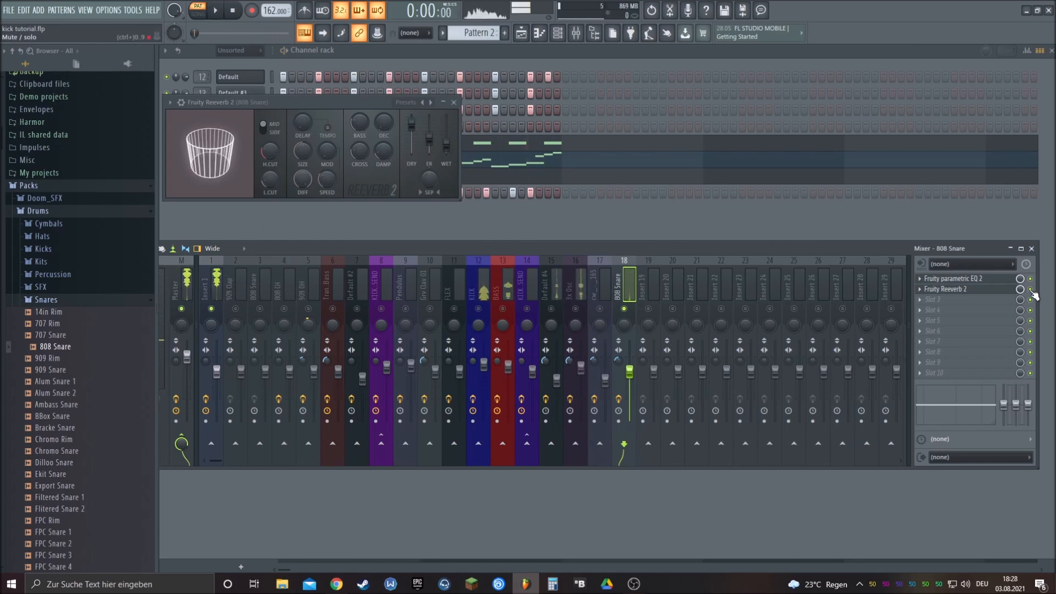
key(space)
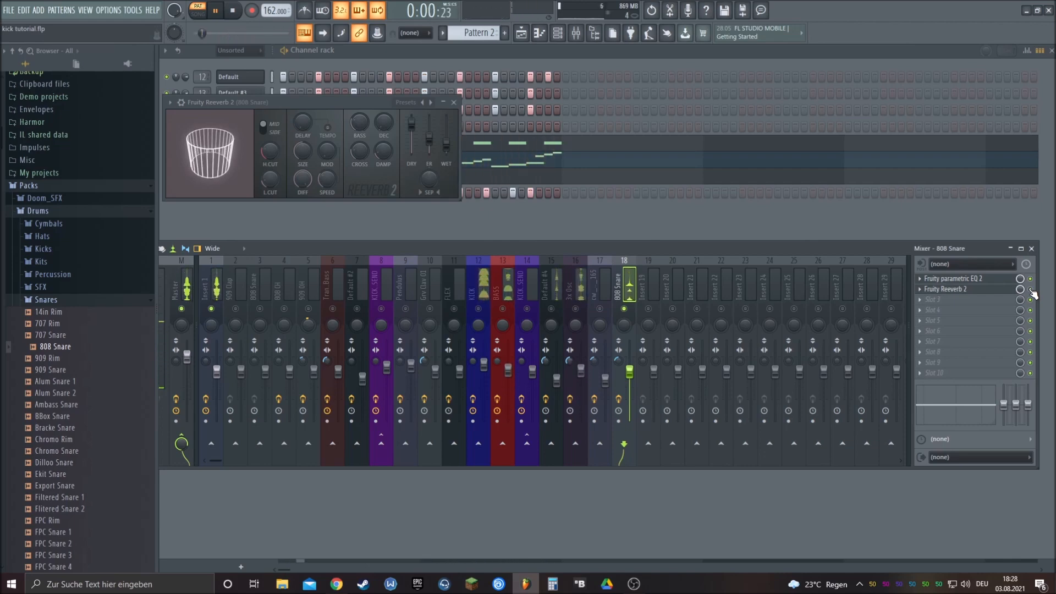
click(950, 289)
click(949, 289)
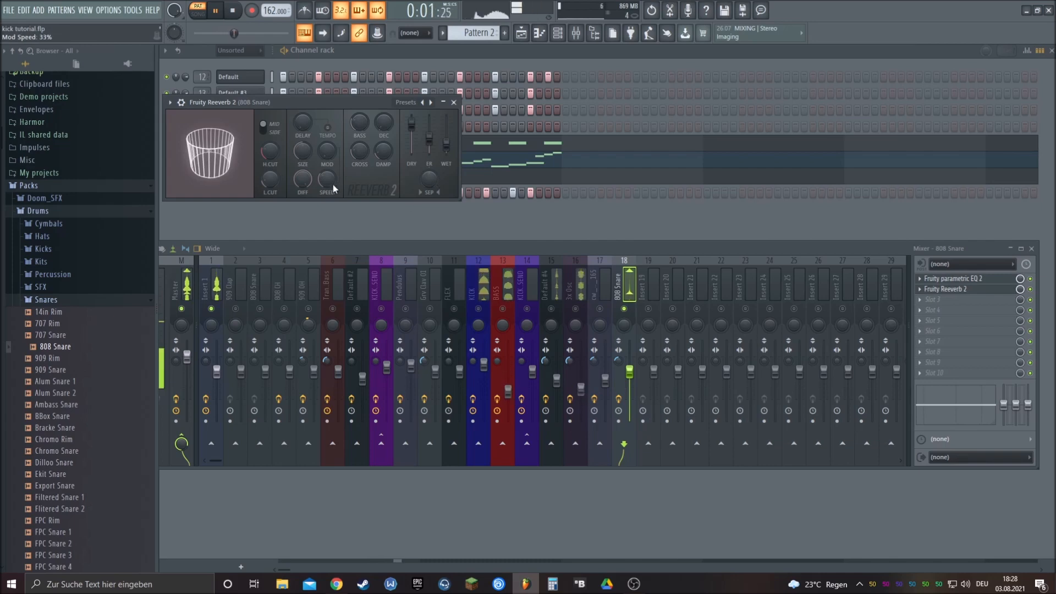
- Turn on tempo-based predelay in the 808 Snare reverb and try different predelay amounts
click(329, 128)
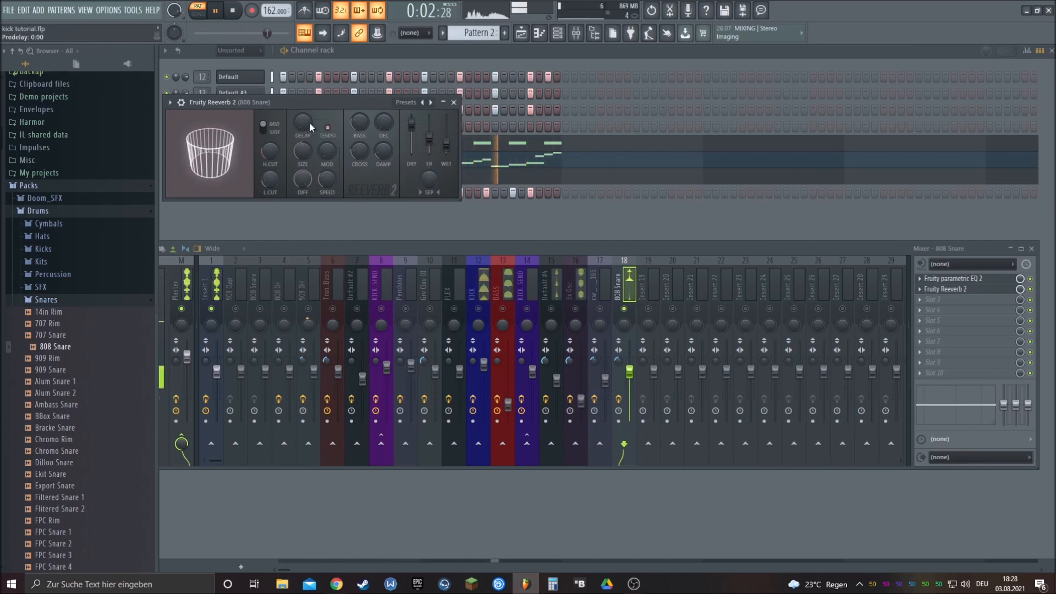
scroll(308, 123, up, 1)
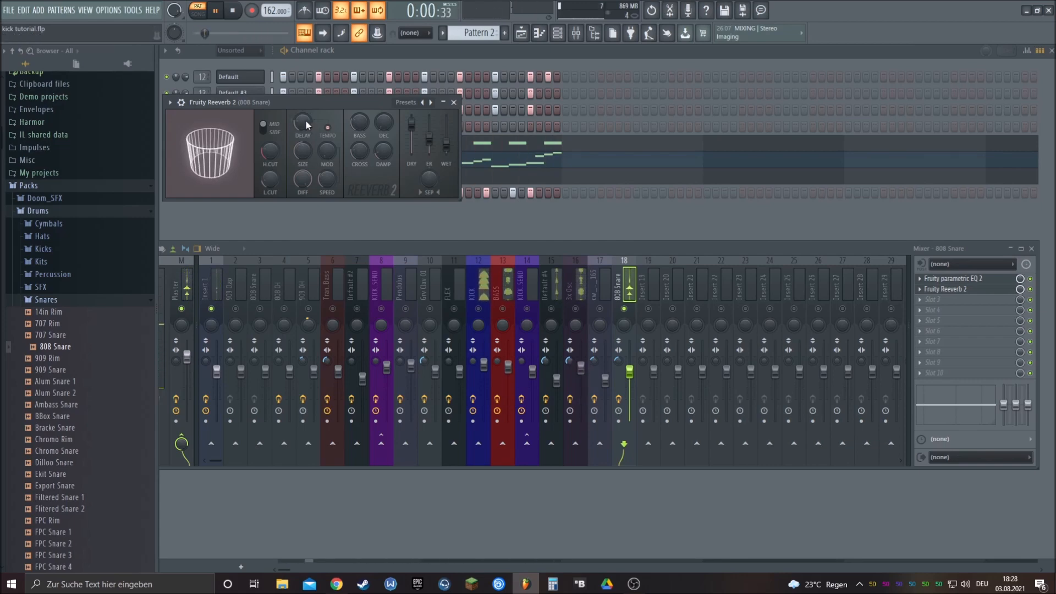
scroll(306, 121, down, 2)
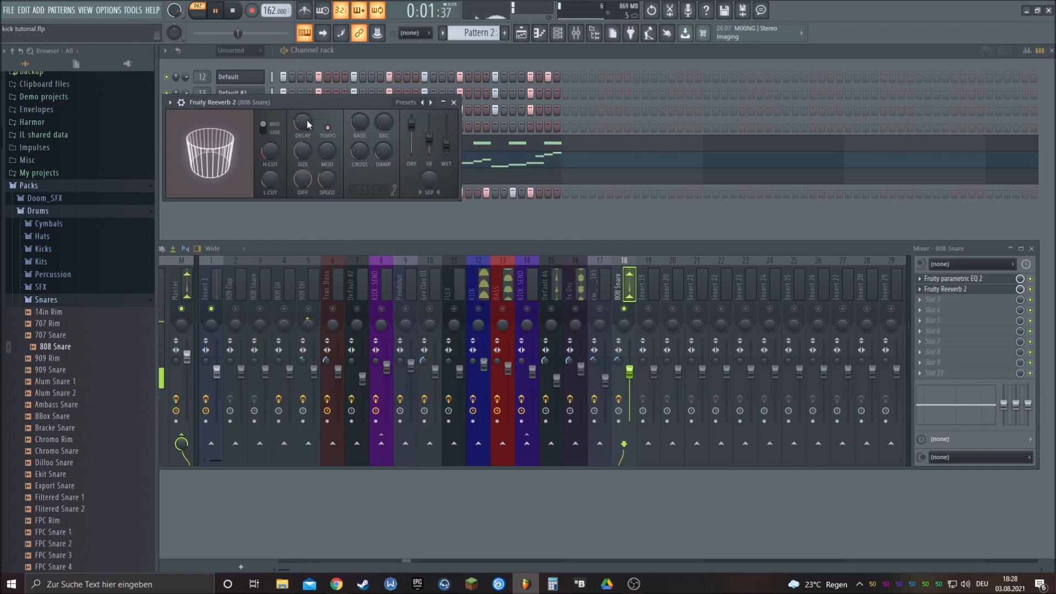
scroll(299, 125, up, 3)
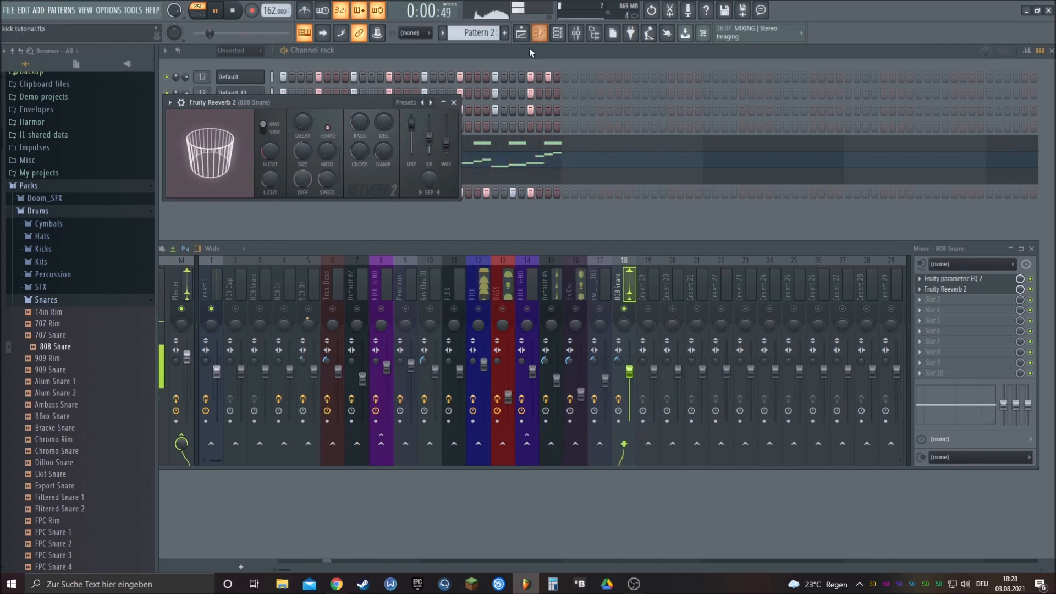
- Unsolo the 808 Snare mixer track and lower its volume to about 75% (-5.9 dB) while checking it against the pattern
click(539, 33)
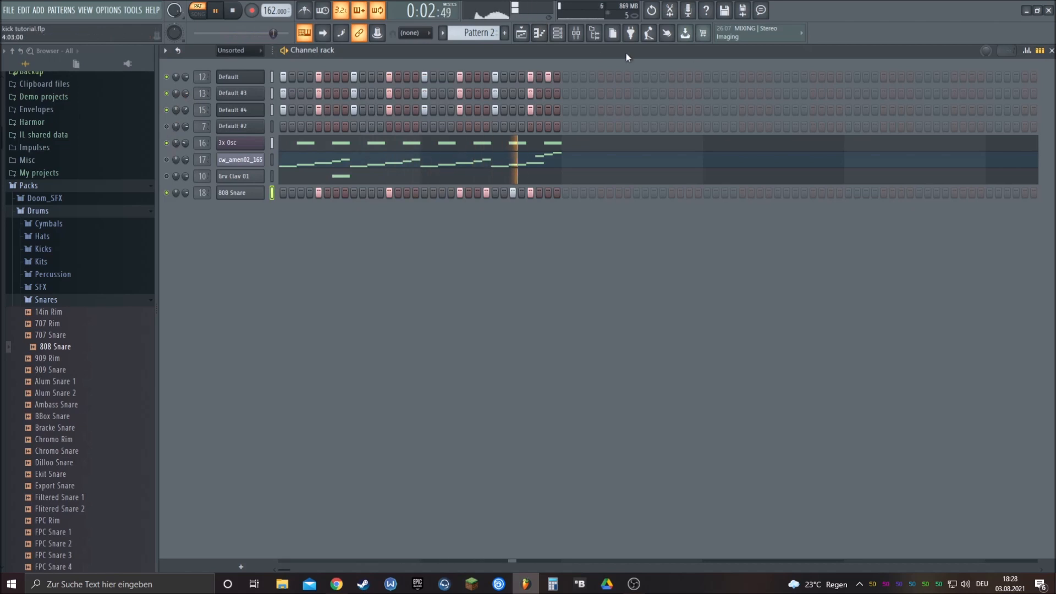
click(576, 34)
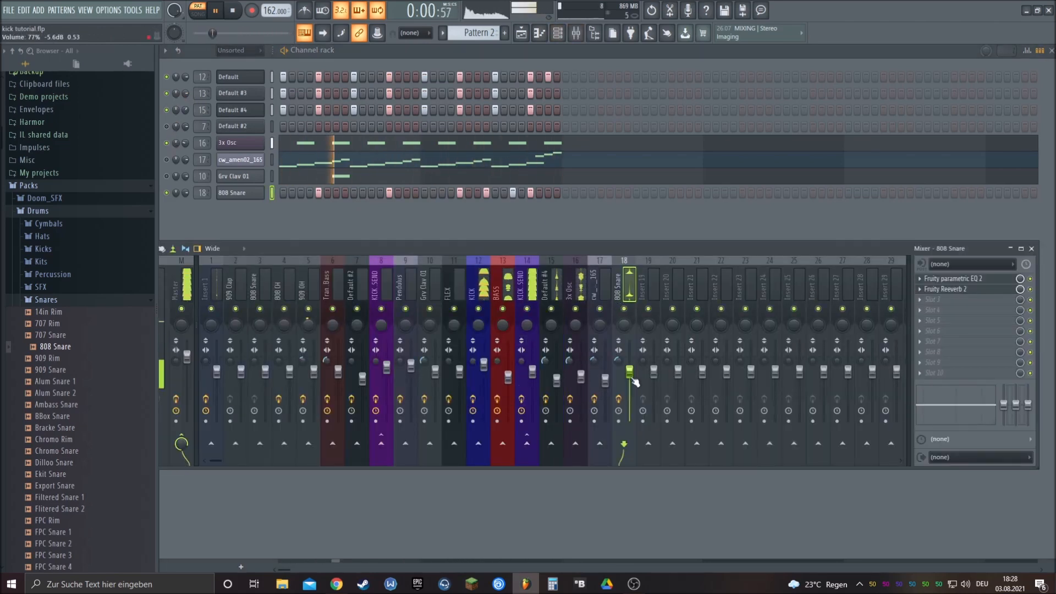
key(F9)
click(234, 11)
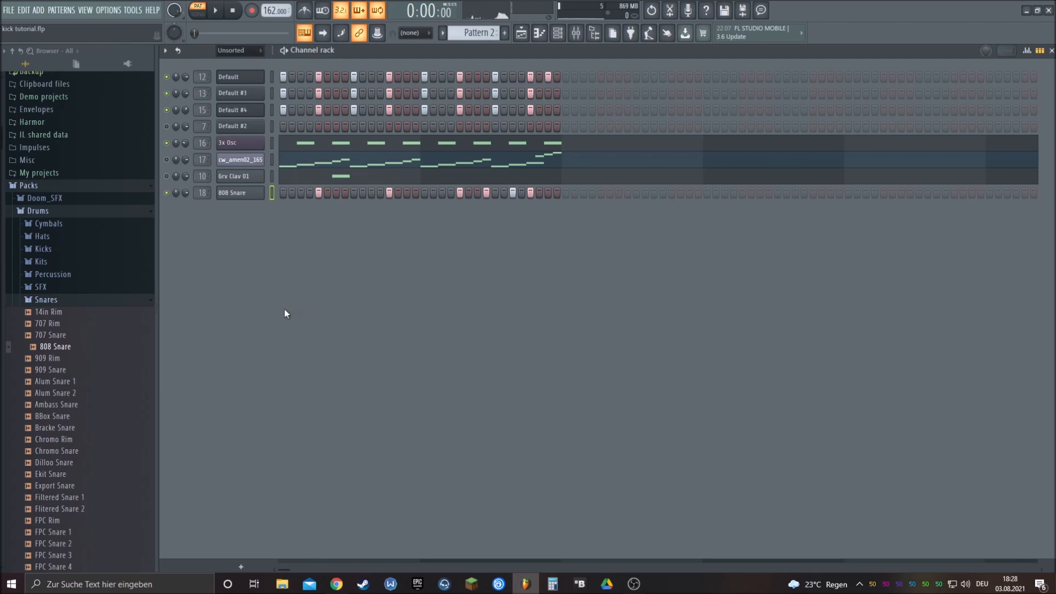
click(220, 13)
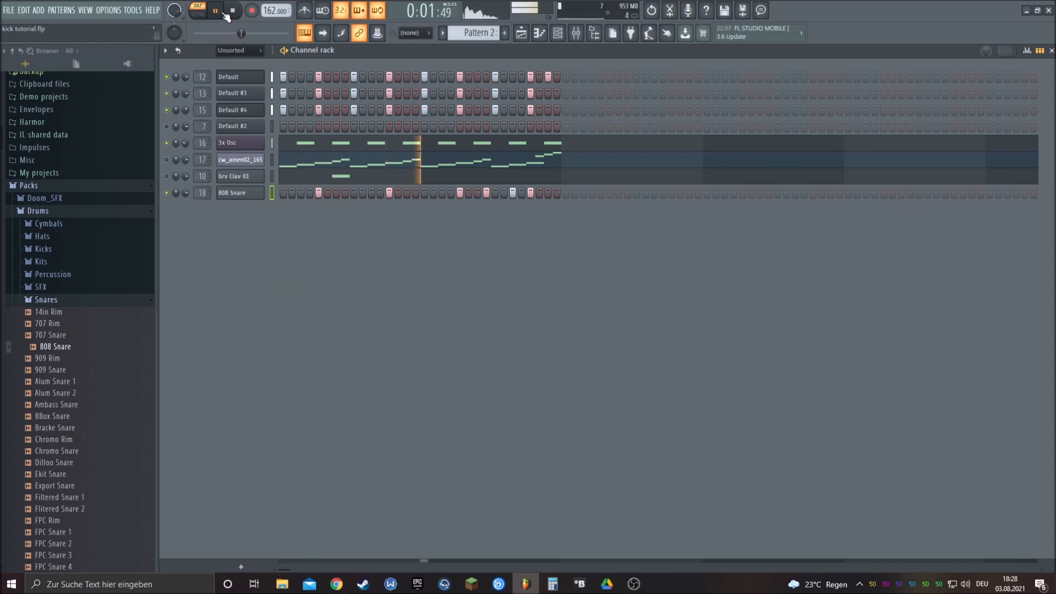
click(576, 33)
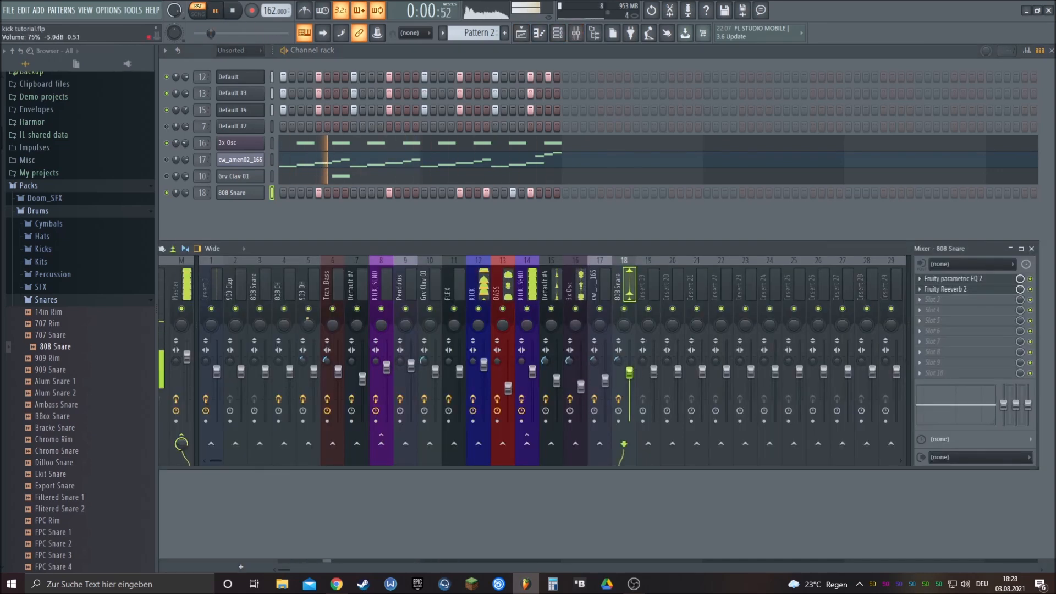
click(576, 33)
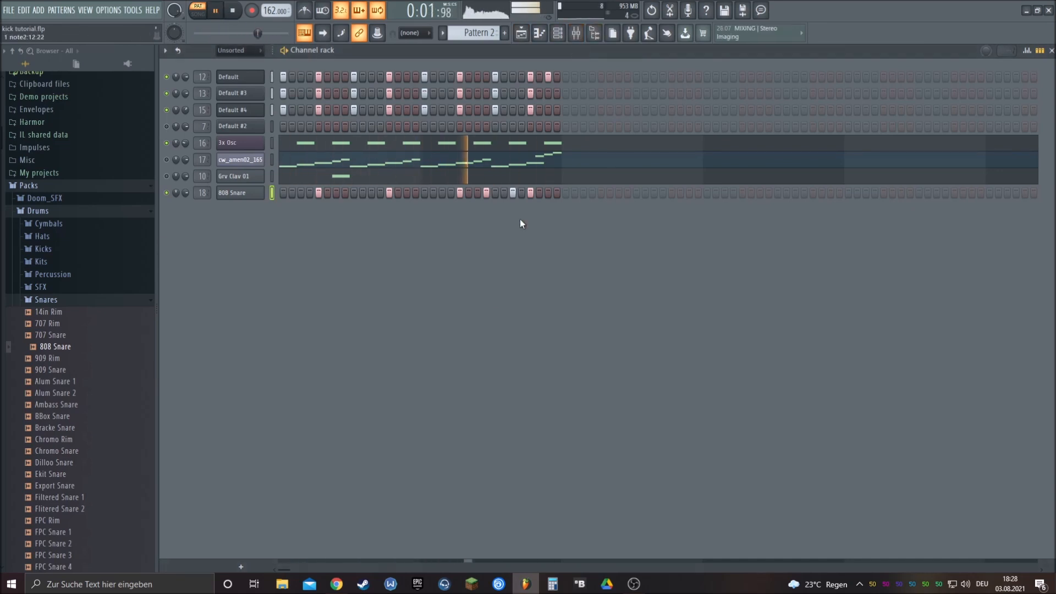
- Raise the 808 Snare channel's pitch to about +98 cents, stop playback and close the channel settings
click(249, 198)
drag(453, 164, 460, 164)
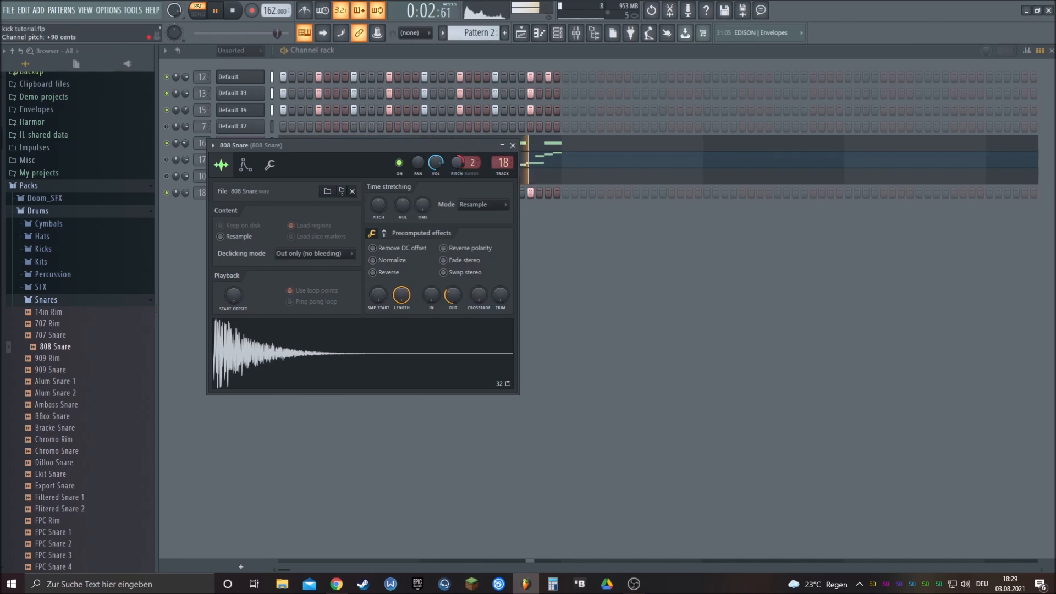
click(233, 10)
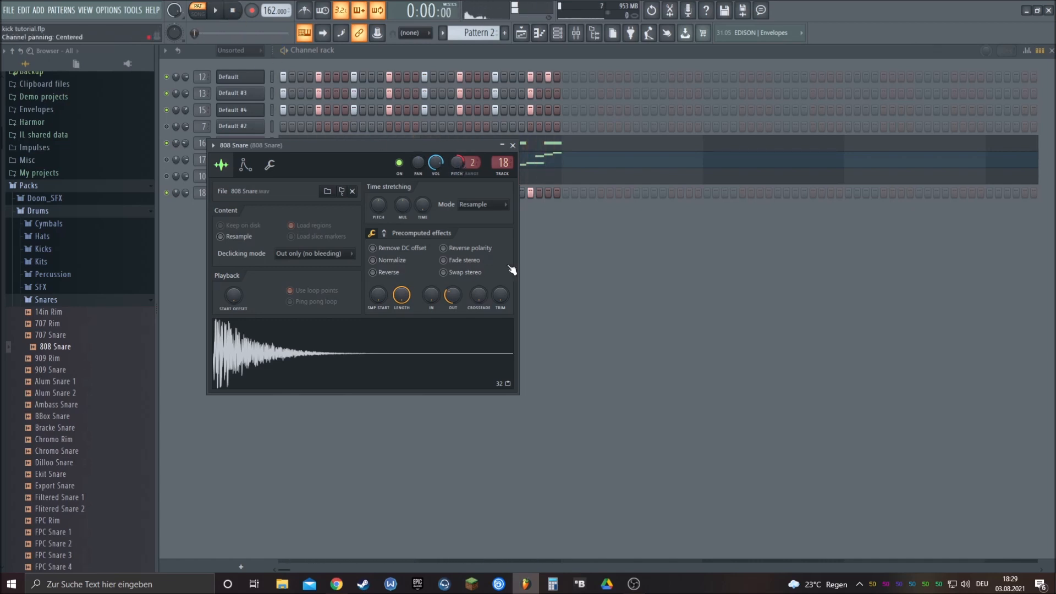
click(513, 145)
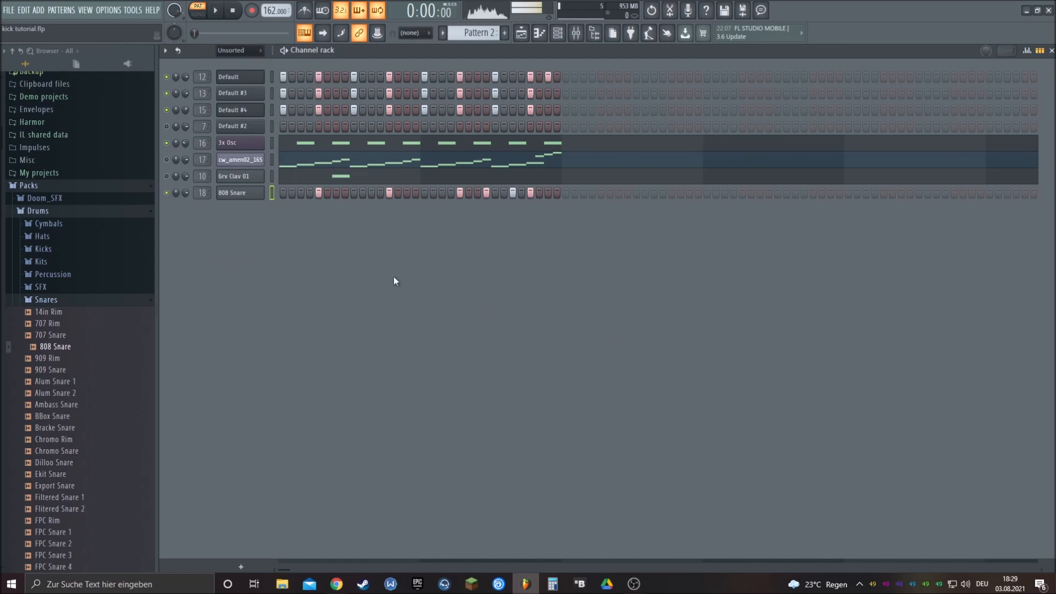
- Check the Edison recording on the master mixer track and return to the channel rack
click(576, 33)
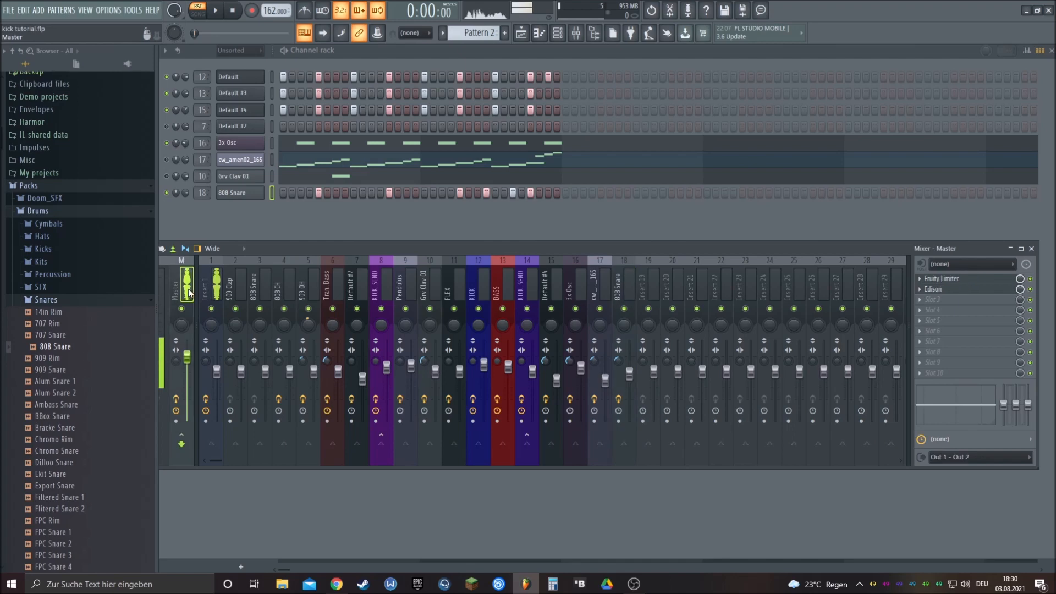
click(978, 290)
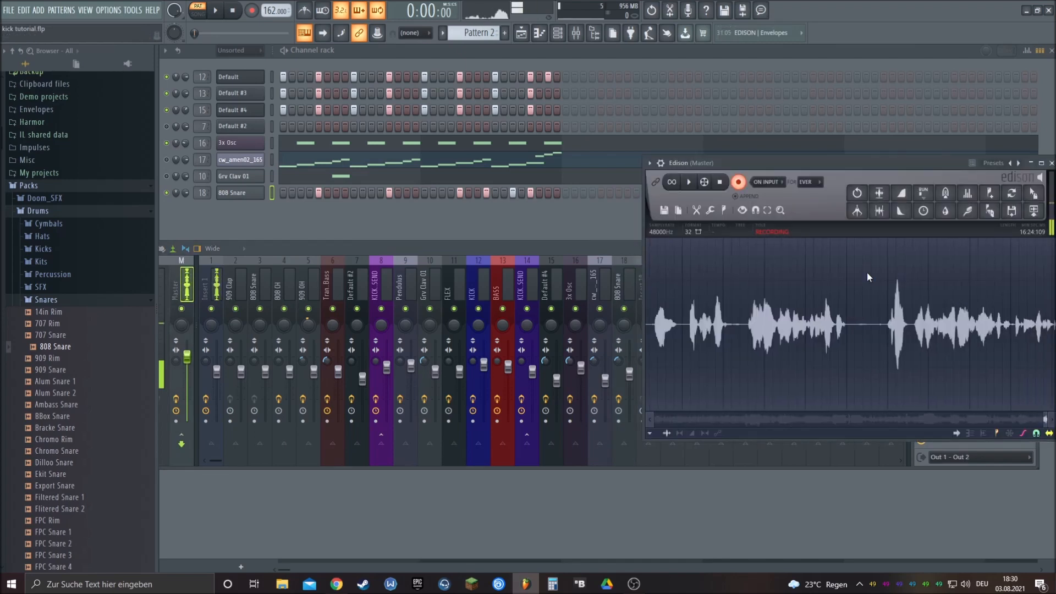
click(772, 54)
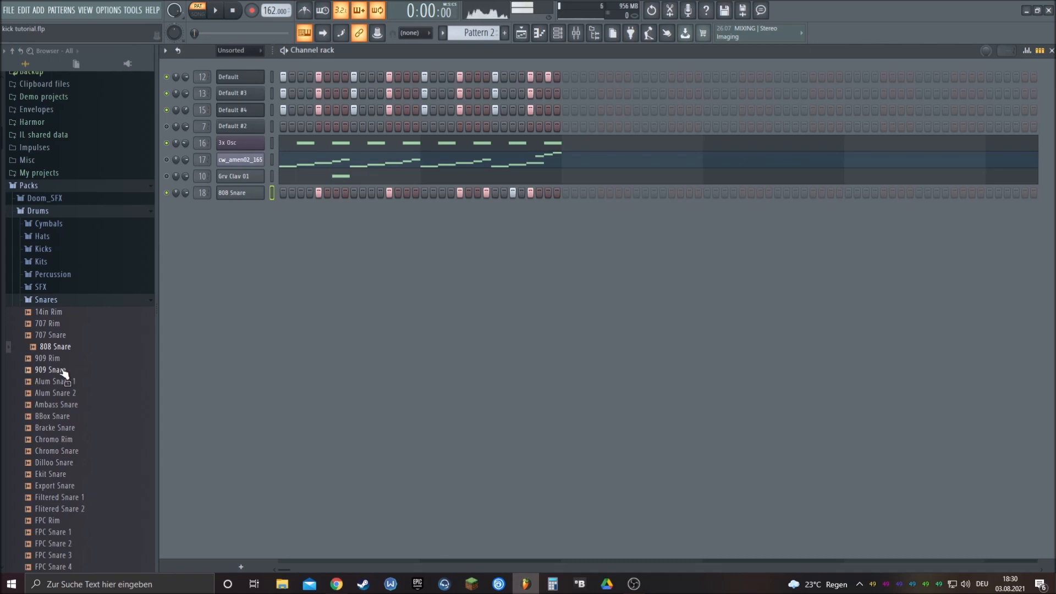
- Add the 909 Snare sample as a new channel, place hits on steps 5, 13, 21 and 29 and play the pattern
drag(63, 373, 255, 243)
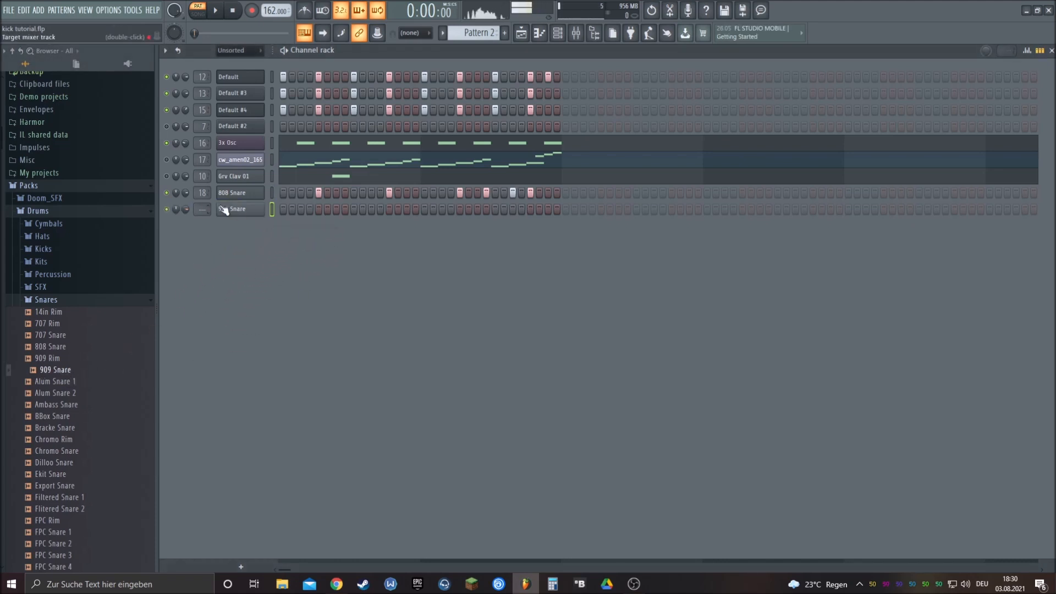
click(255, 211)
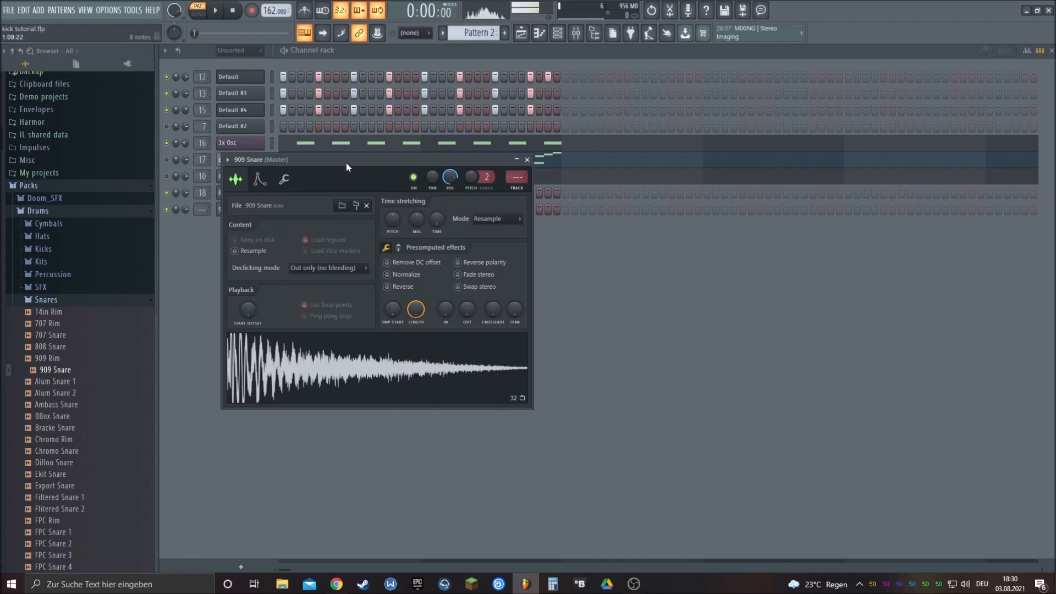
drag(346, 163, 515, 368)
click(321, 210)
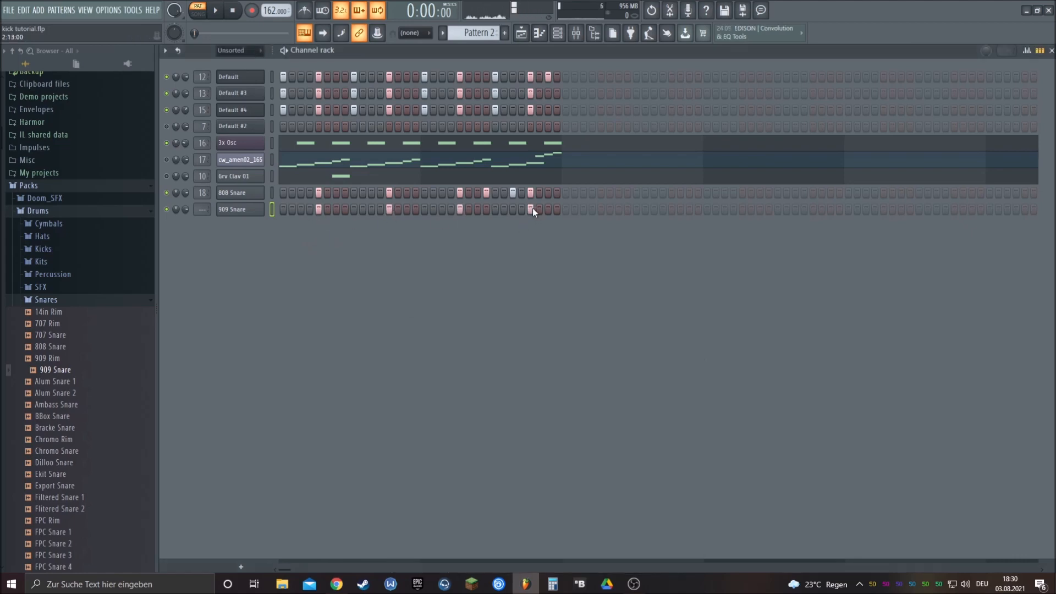
key(space)
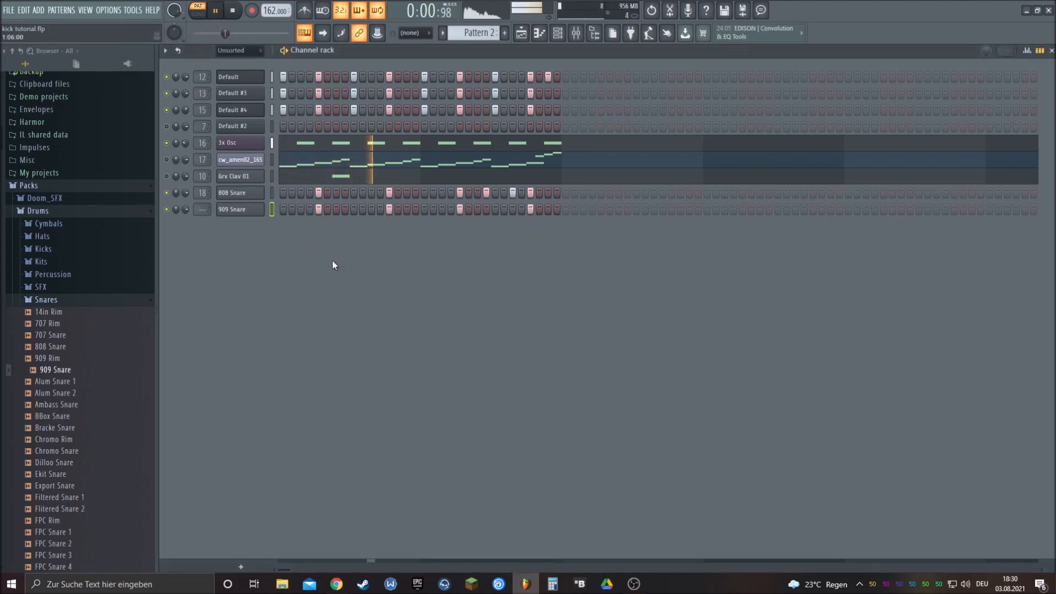
- Route the 909 Snare channel to mixer track 18 and play the layered snares
click(235, 11)
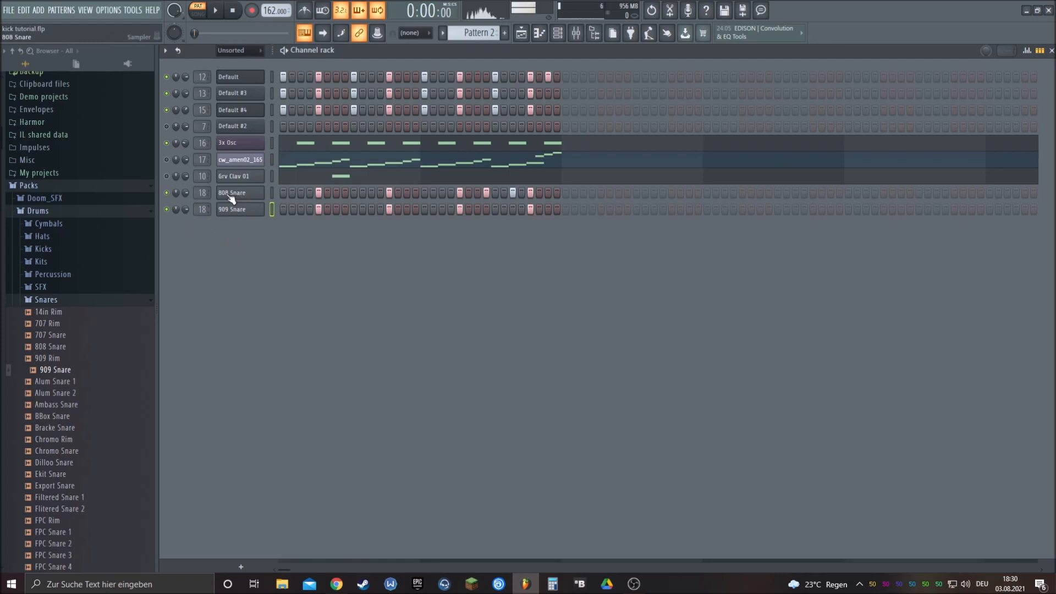
click(217, 10)
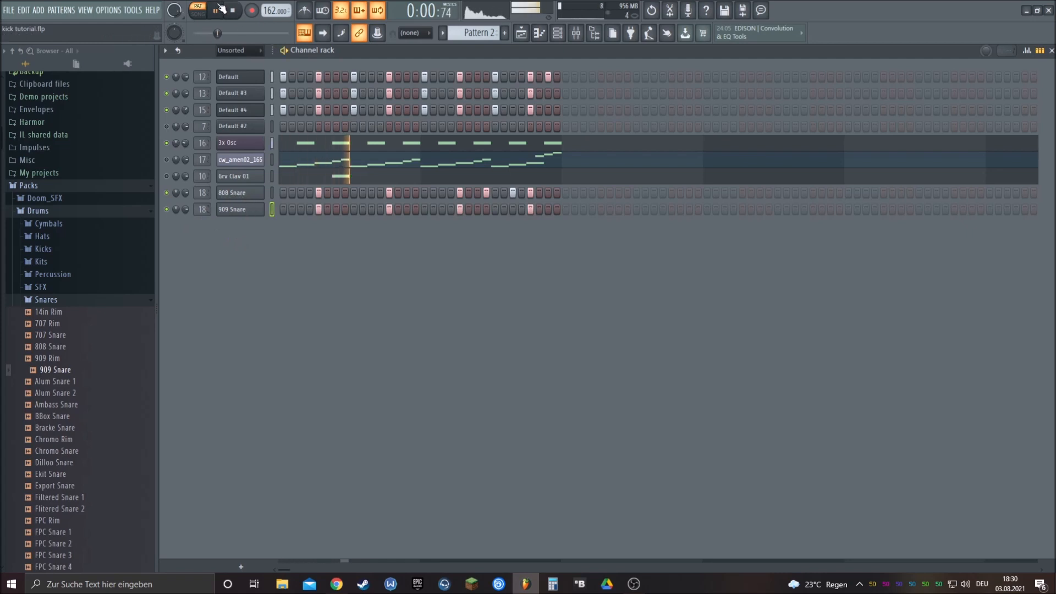
click(232, 10)
- Stop playback and bring up the 909 Snare channel's sample settings, checking the 808 Snare channel in between
click(250, 214)
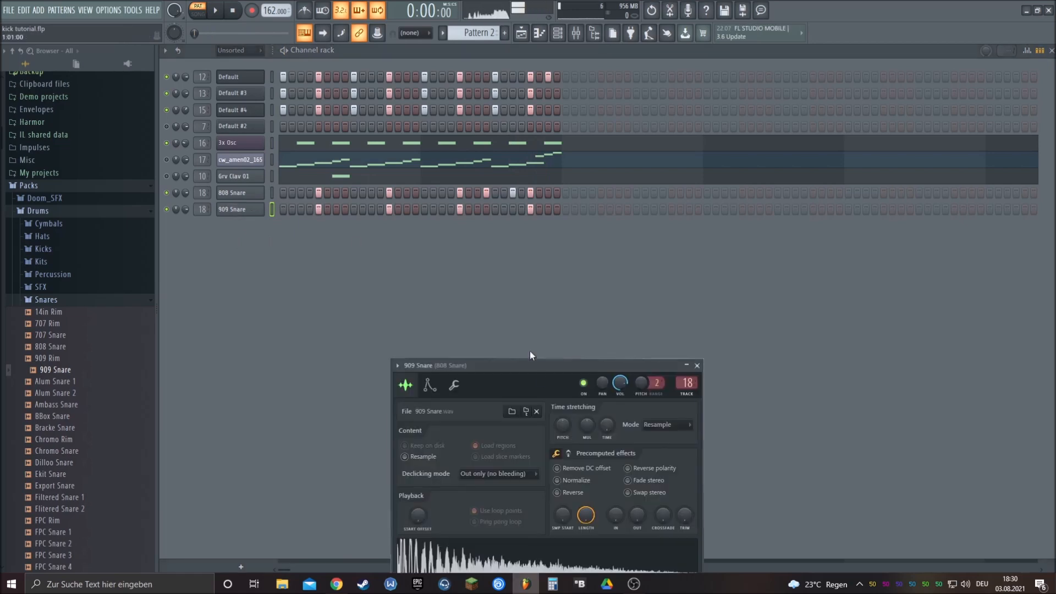
drag(539, 362, 506, 151)
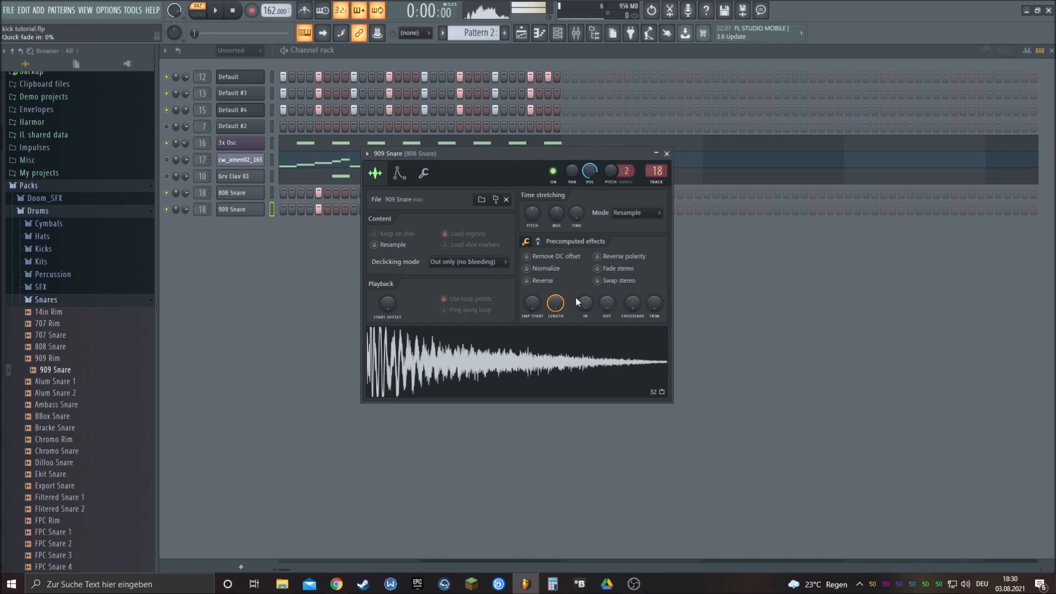
click(229, 194)
click(640, 286)
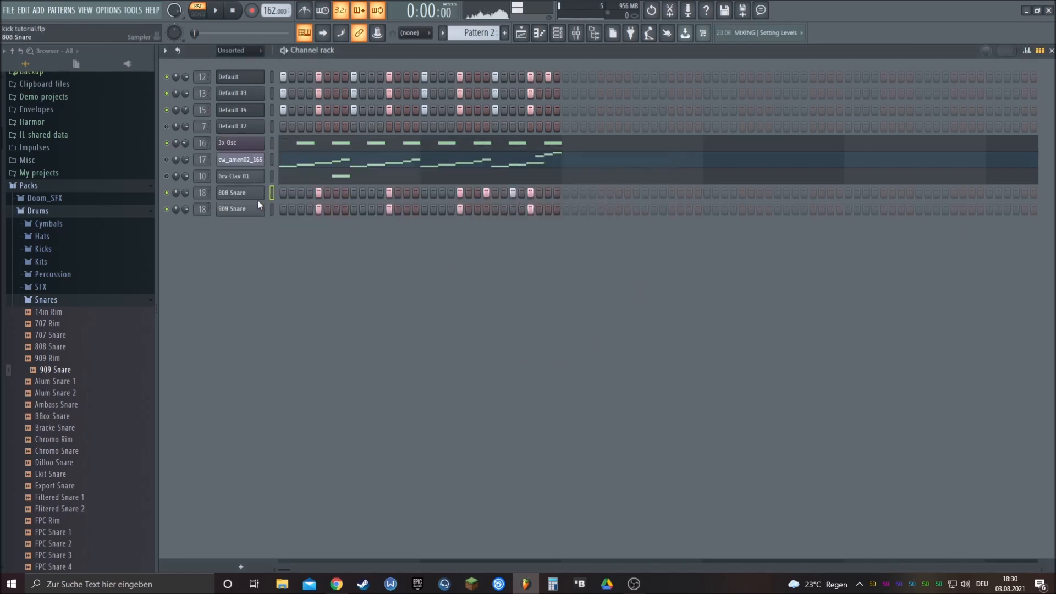
click(234, 209)
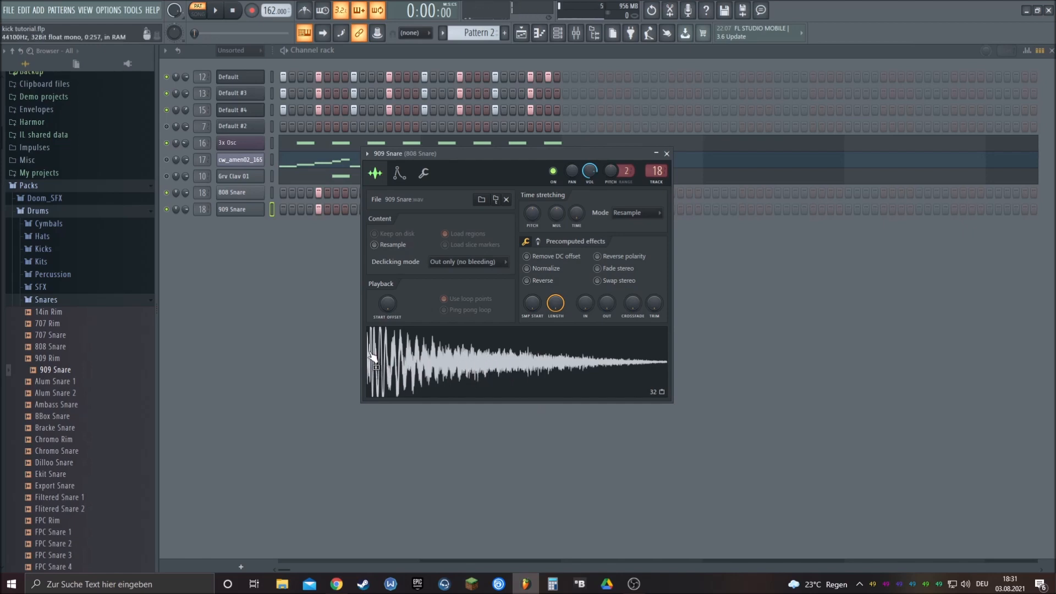
- Try a 9% sample start offset on the 909 Snare and reset it to 0%, deleting the stray duplicate channel
click(383, 342)
mouse_move(532, 304)
mouse_down()
mouse_move(532, 269)
mouse_move(532, 284)
mouse_up()
drag(533, 374, 534, 303)
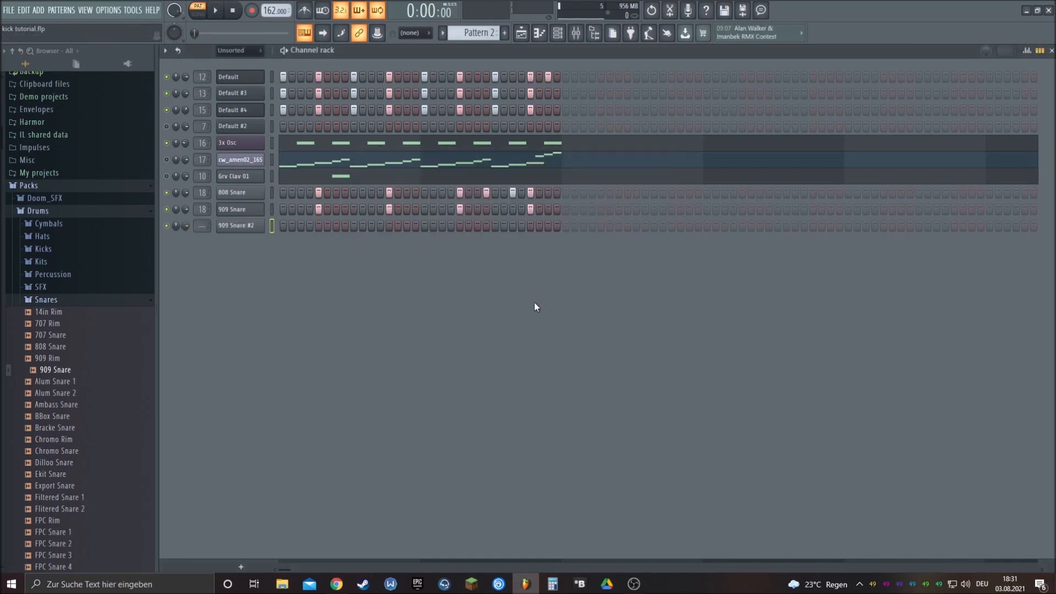
right_click(246, 228)
click(303, 334)
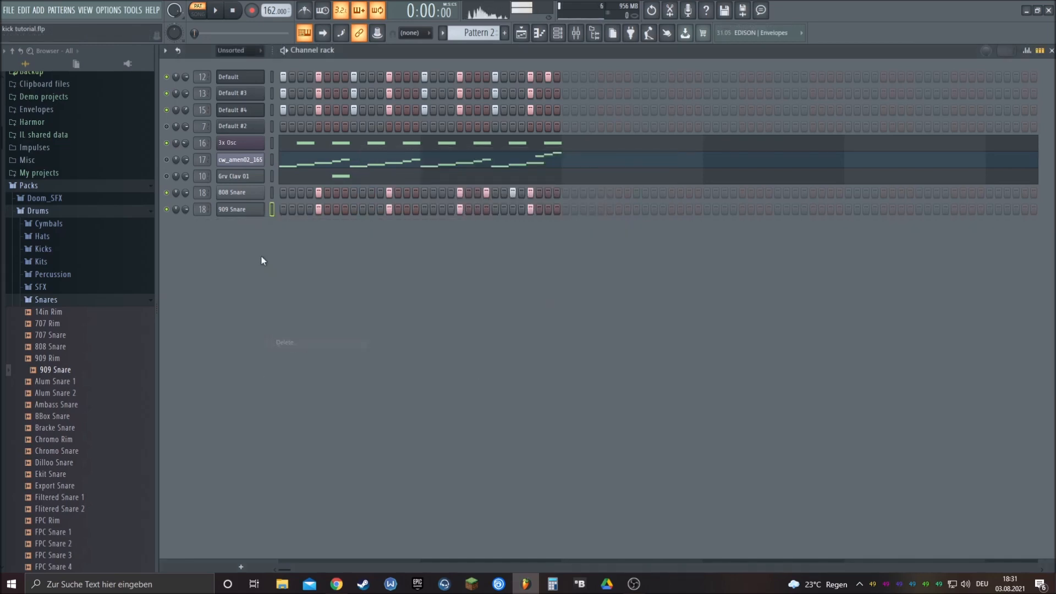
click(250, 210)
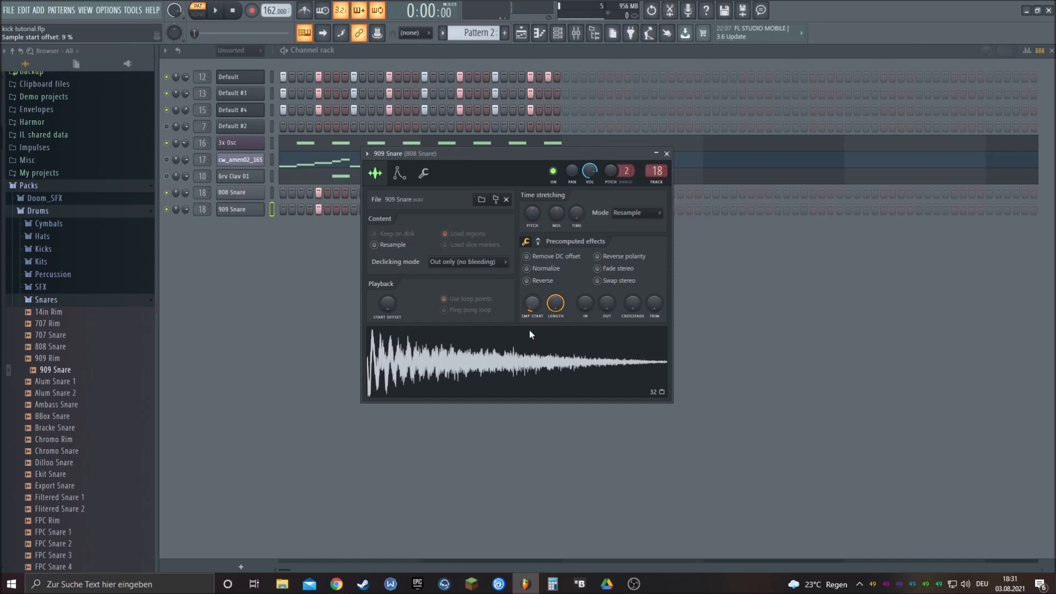
click(532, 357)
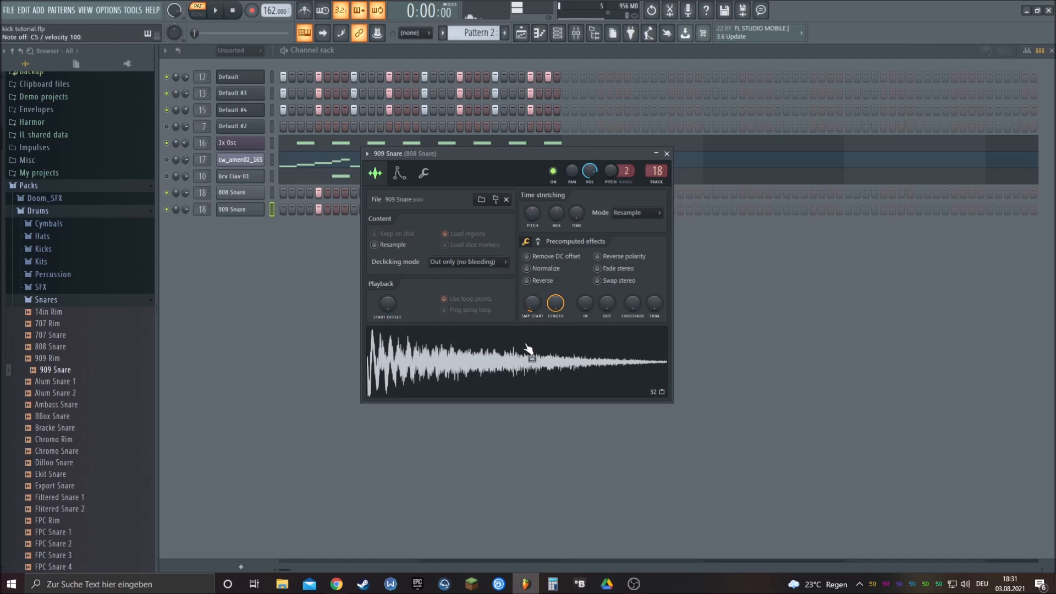
mouse_move(534, 304)
mouse_down()
mouse_move(542, 308)
mouse_move(532, 310)
mouse_up()
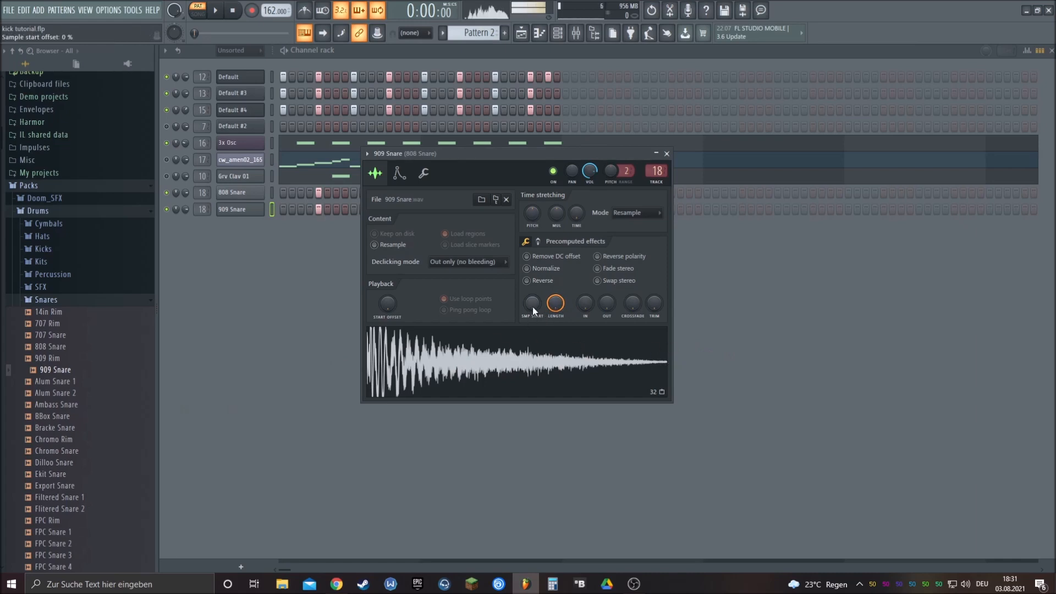
- Try shortening the 909 Snare sample and fading it in by 46%, 25% and 16%, and restore the full, unfaded sample
drag(555, 304, 555, 291)
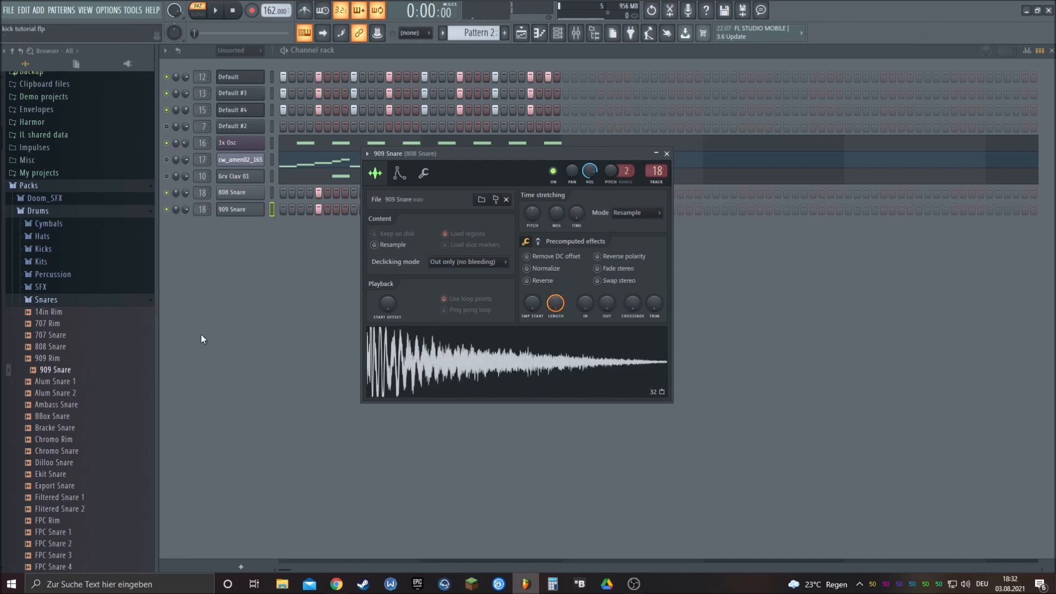
key(q)
drag(585, 303, 586, 292)
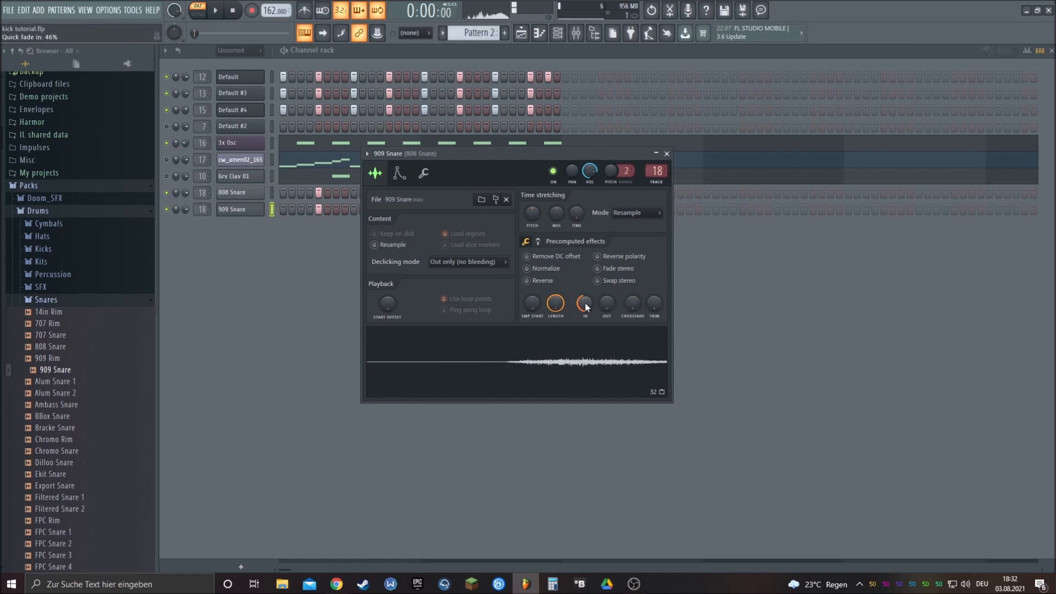
drag(586, 305, 586, 315)
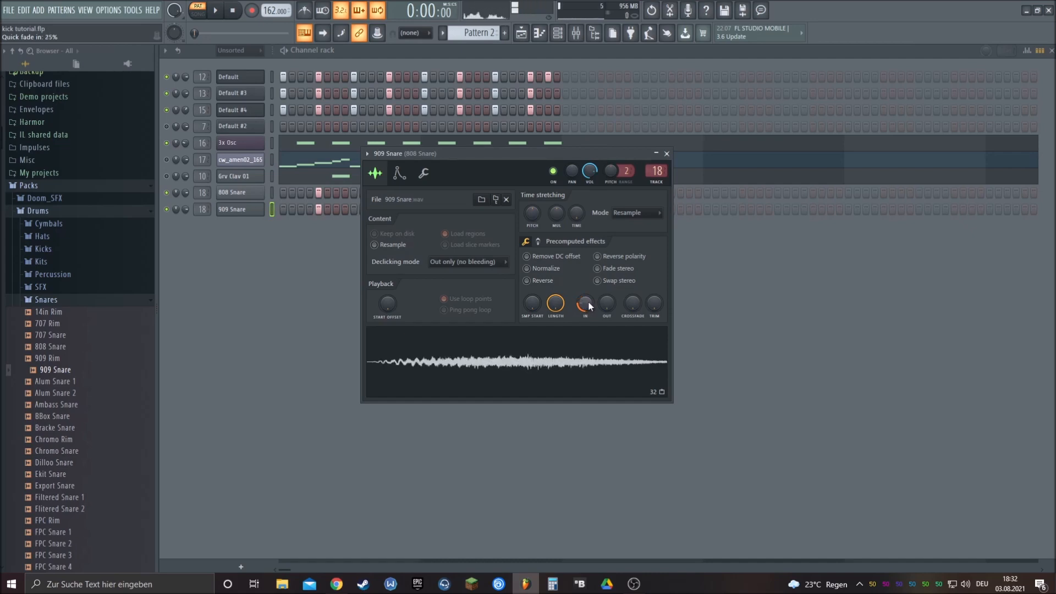
drag(589, 299, 589, 314)
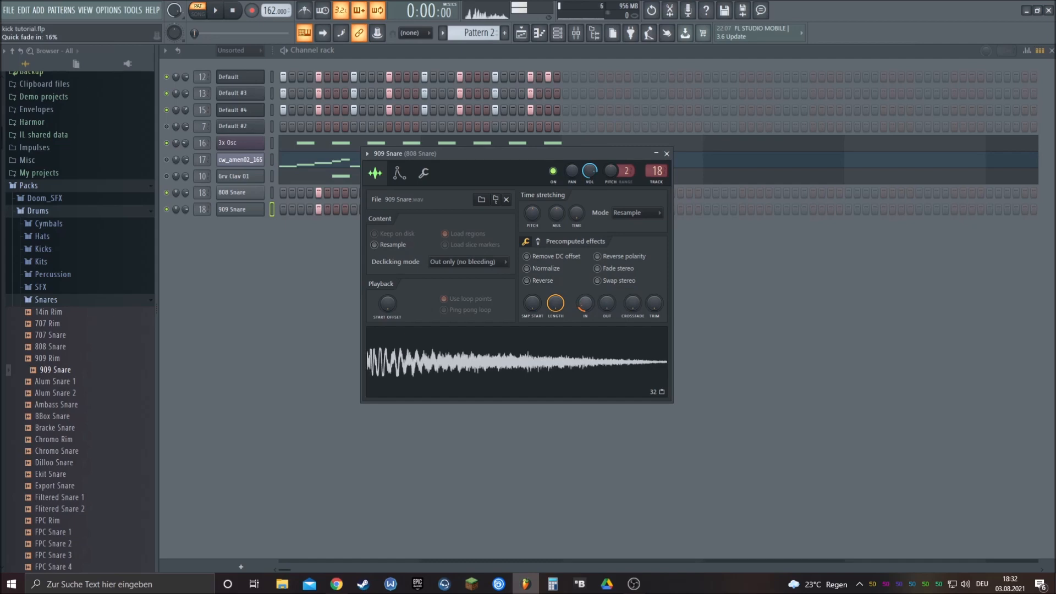
click(605, 337)
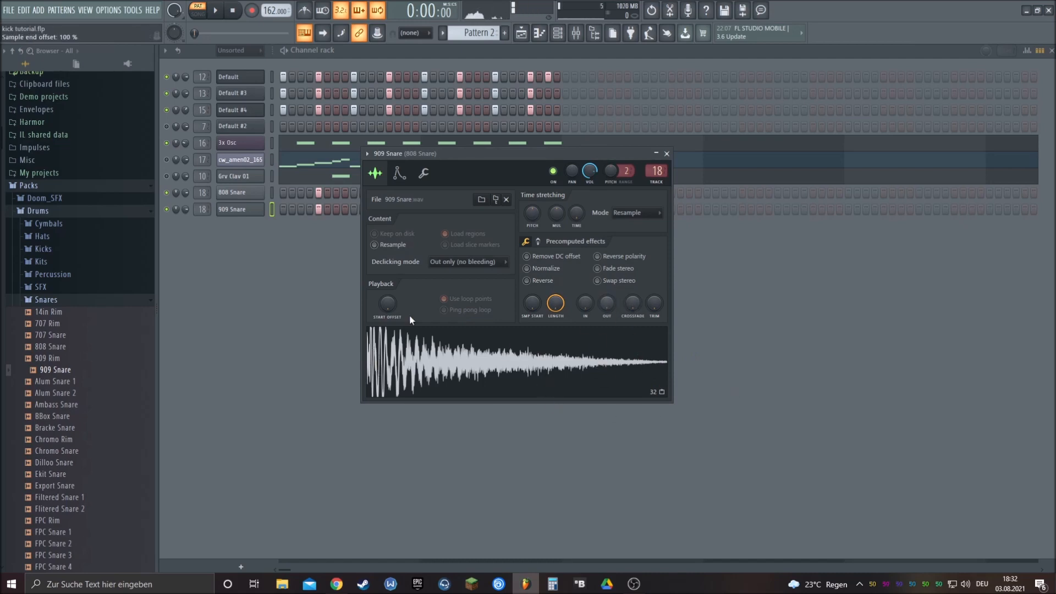
key(q)
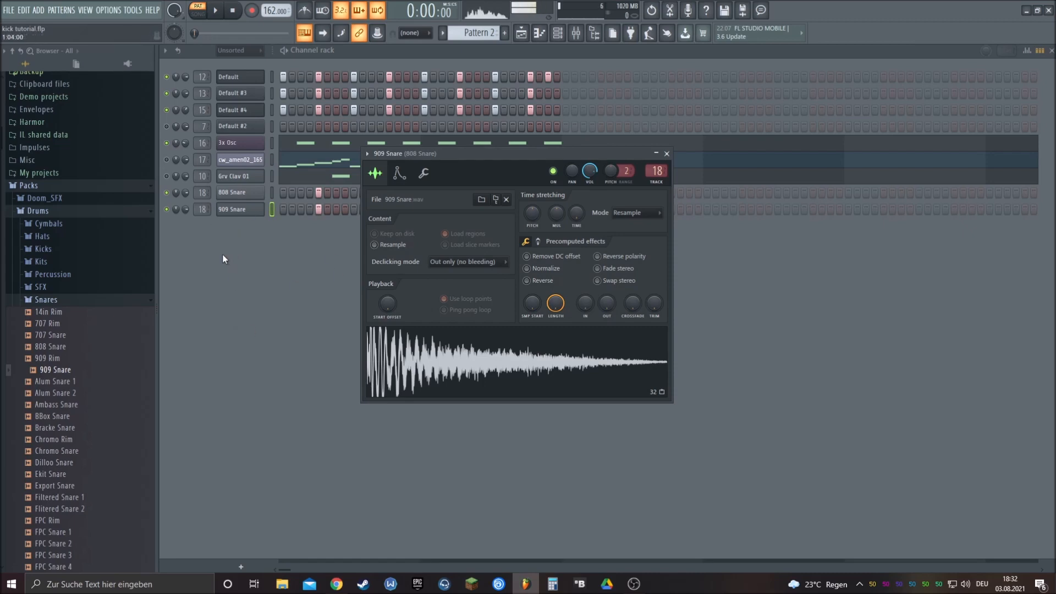
- Fade out the 909 Snare sample's tail by about 49% and reduce the fade slightly while playing the pattern
drag(610, 310, 612, 302)
key(q)
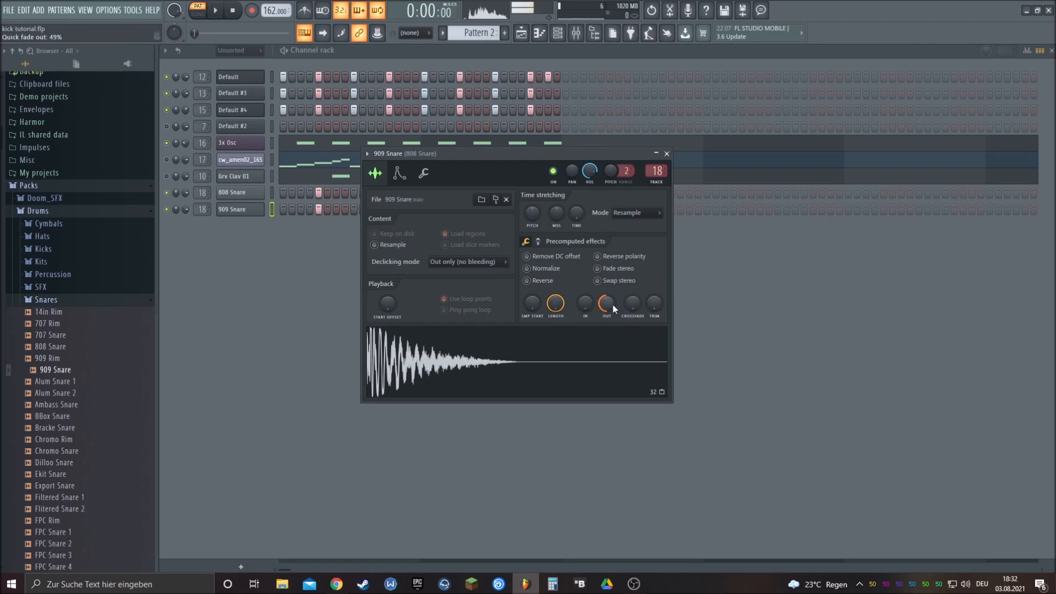
click(222, 15)
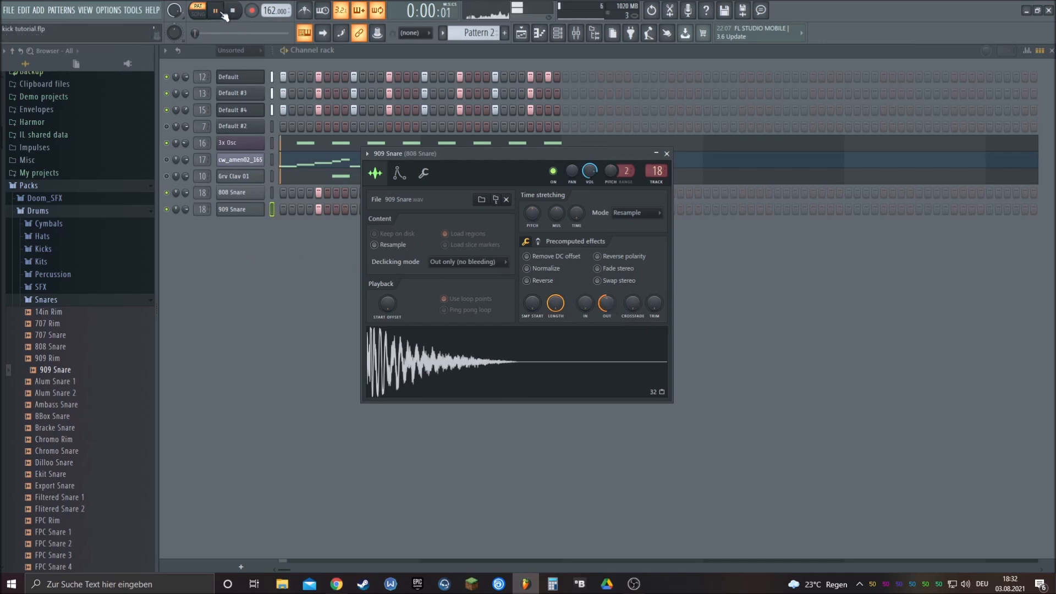
drag(611, 303, 612, 302)
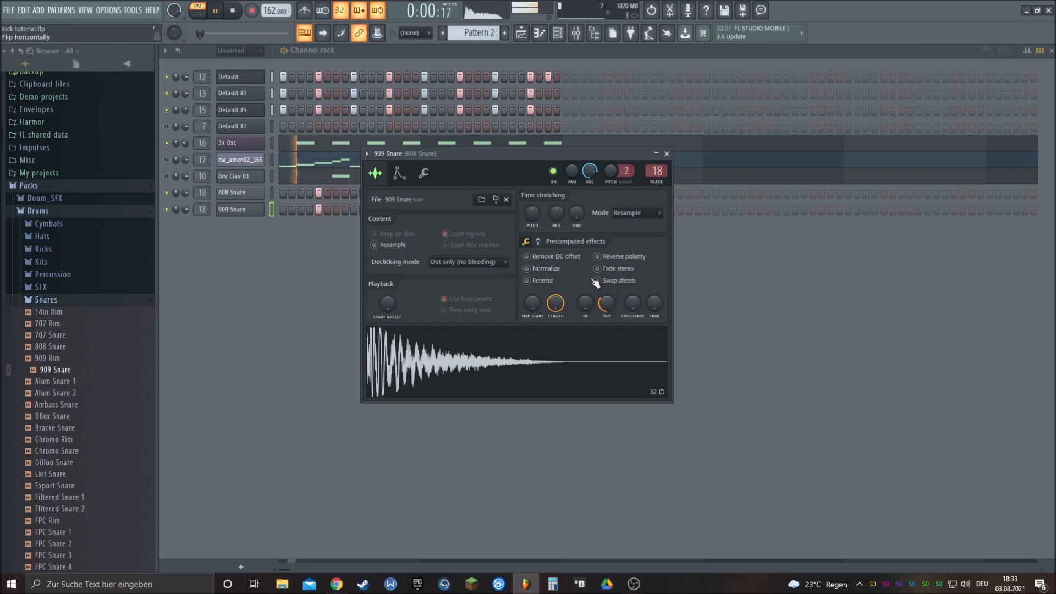
click(239, 12)
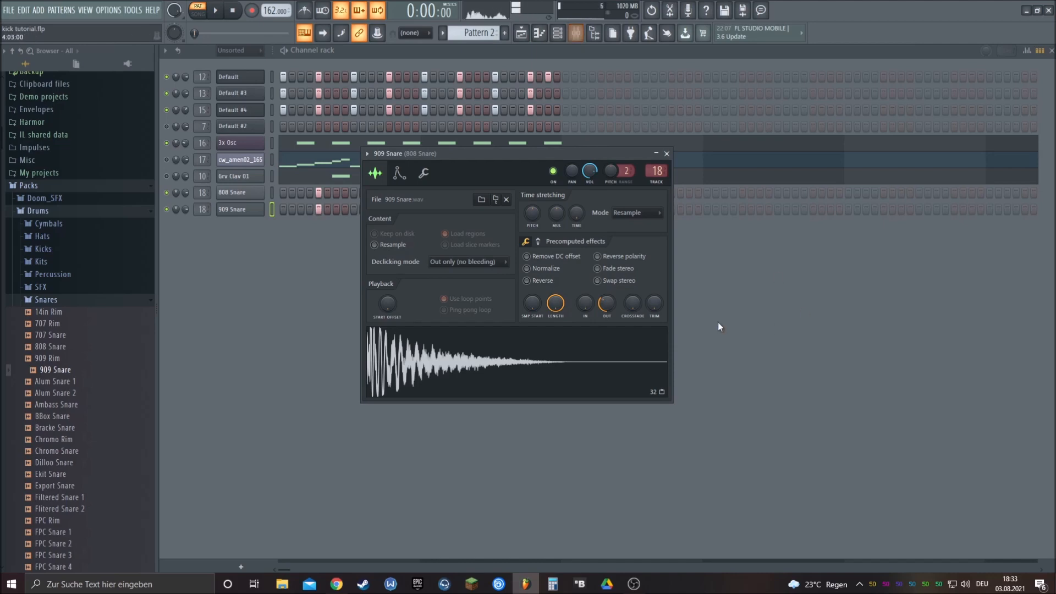
- Route the 909 Snare channel to its own mixer track 19 and set that track's stereo separation to about 16% separated
click(576, 36)
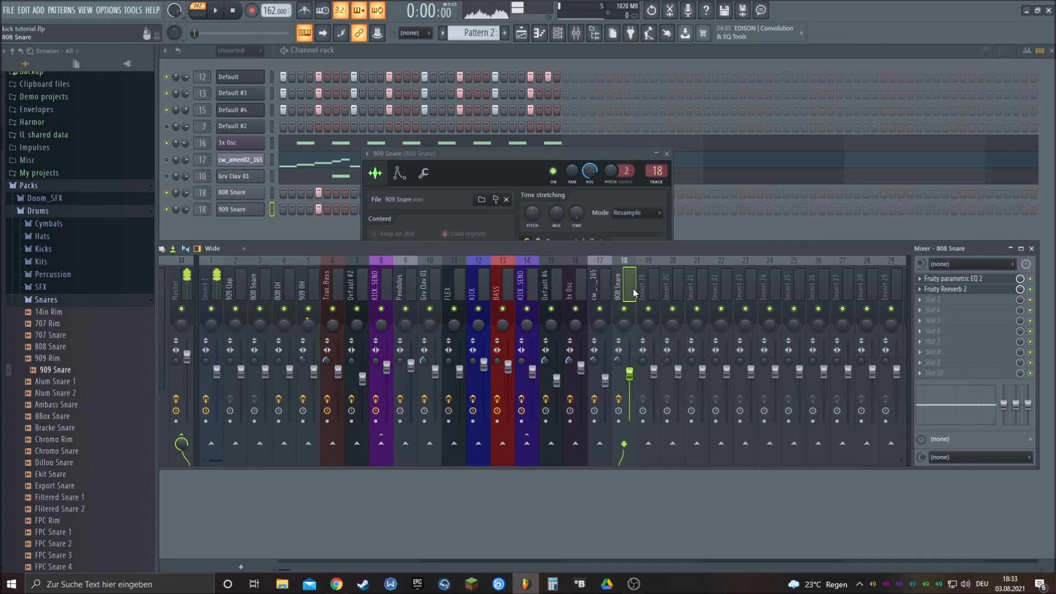
click(240, 209)
click(239, 209)
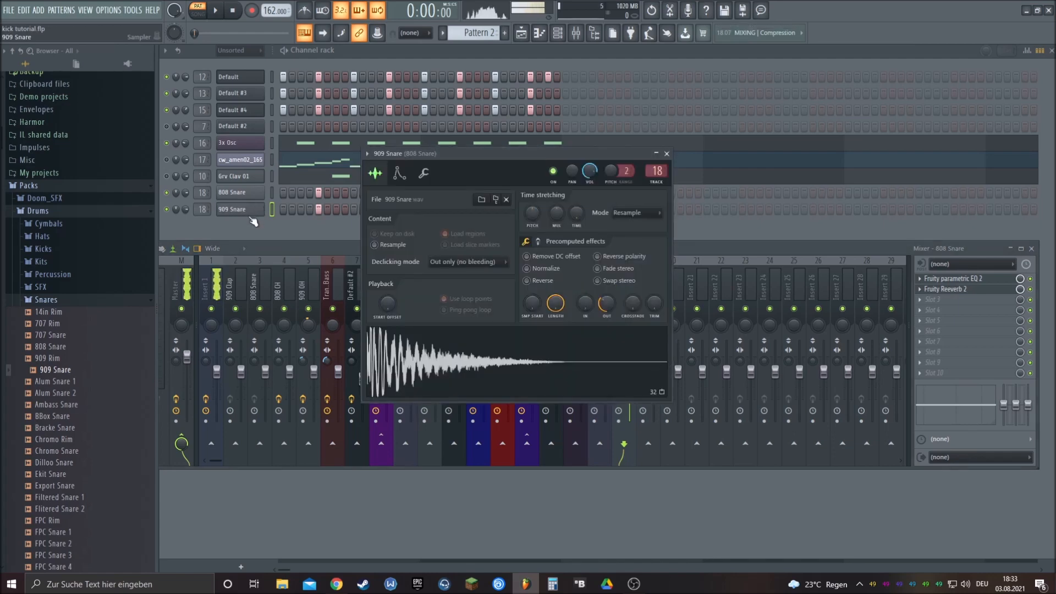
click(662, 188)
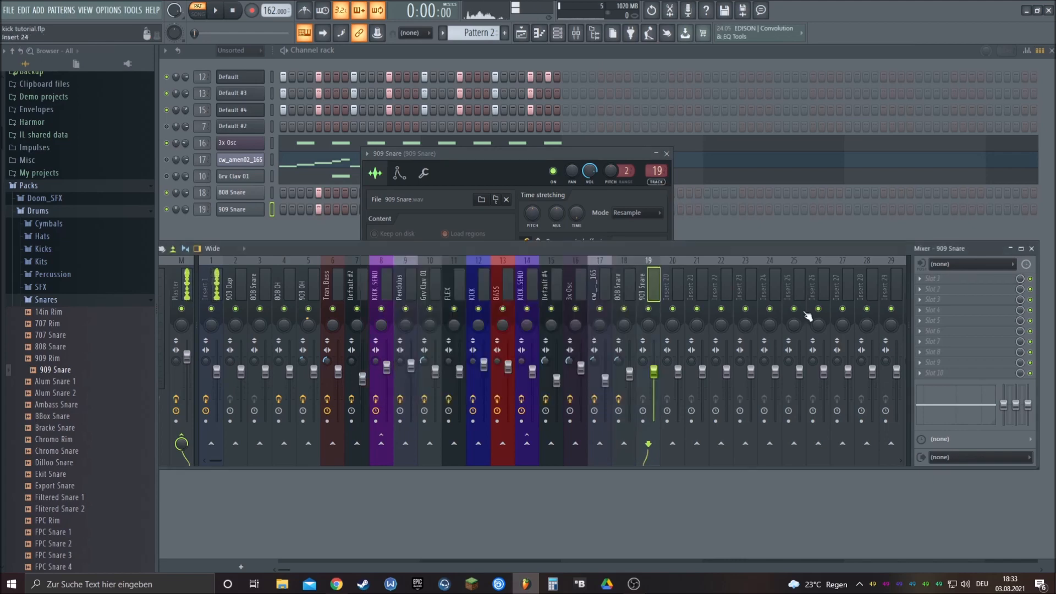
click(945, 278)
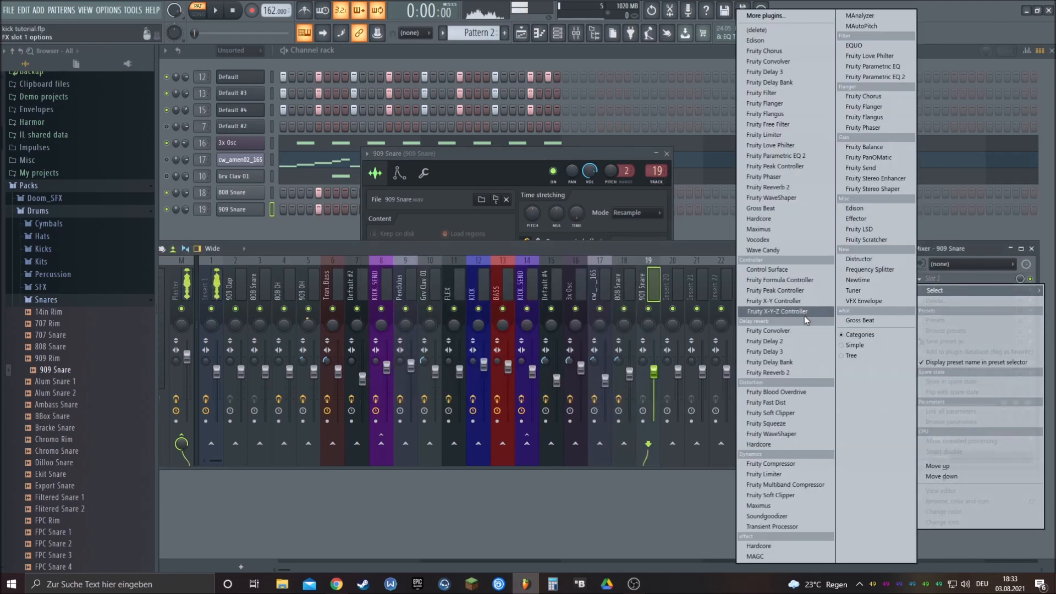
click(644, 360)
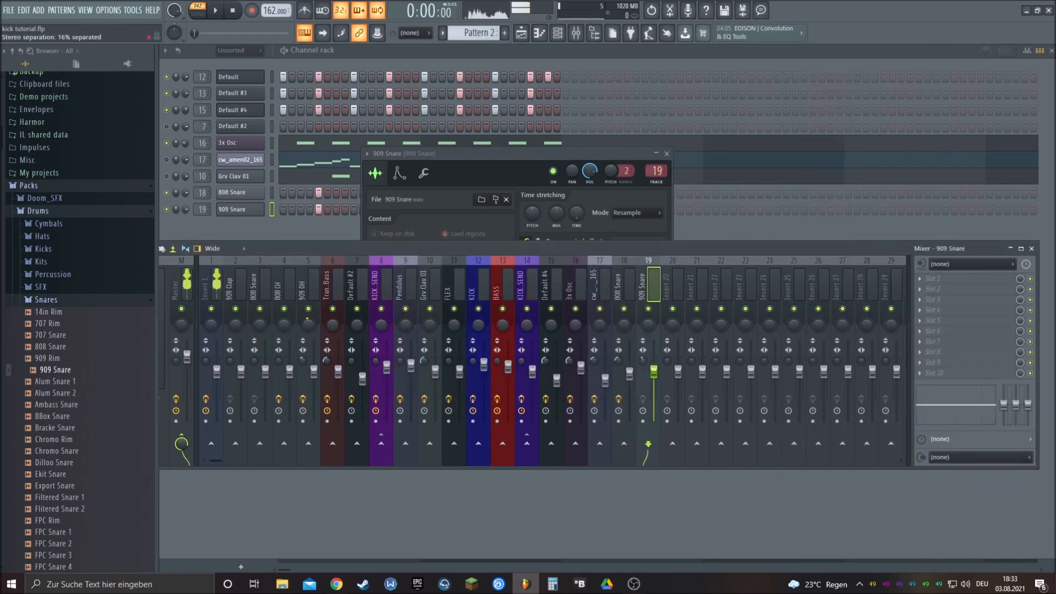
- Add Fruity Parametric EQ 2 to the 909 Snare mixer track and make band 1 a Steep 8 high pass
click(945, 281)
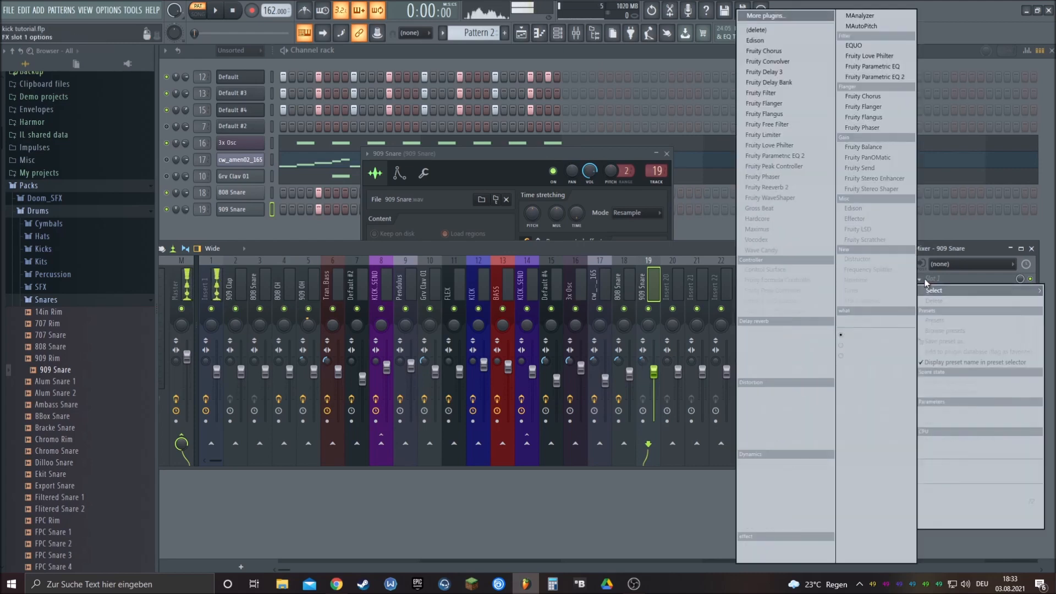
click(797, 158)
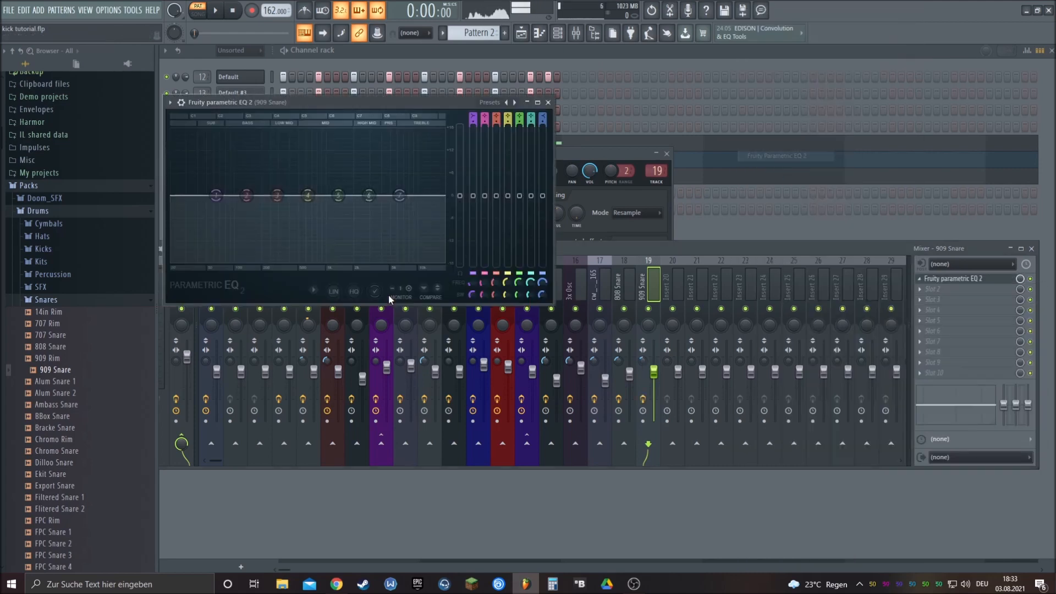
right_click(216, 195)
mouse_move(244, 226)
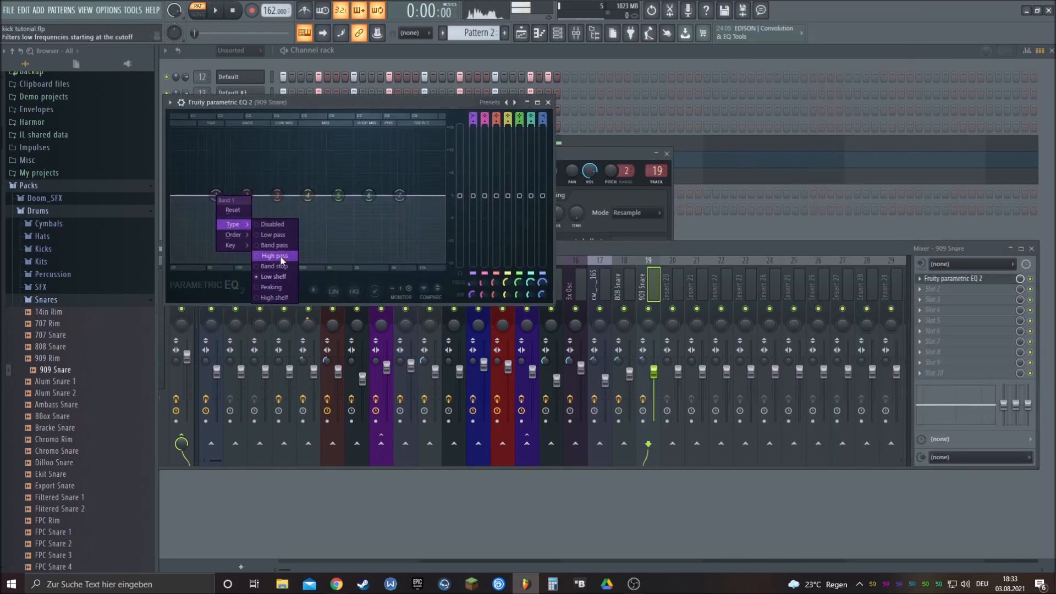
click(274, 255)
right_click(216, 195)
mouse_move(235, 235)
click(267, 235)
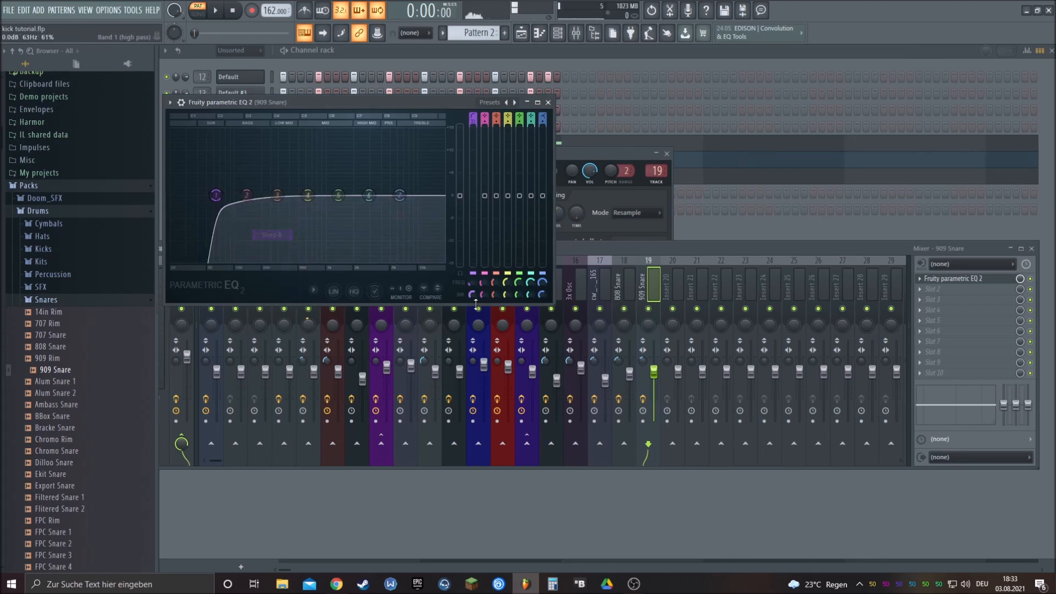
- Raise the band 1 high-pass cutoff on the 909 Snare EQ to about 300 Hz while playing the pattern
drag(471, 294, 470, 266)
key(space)
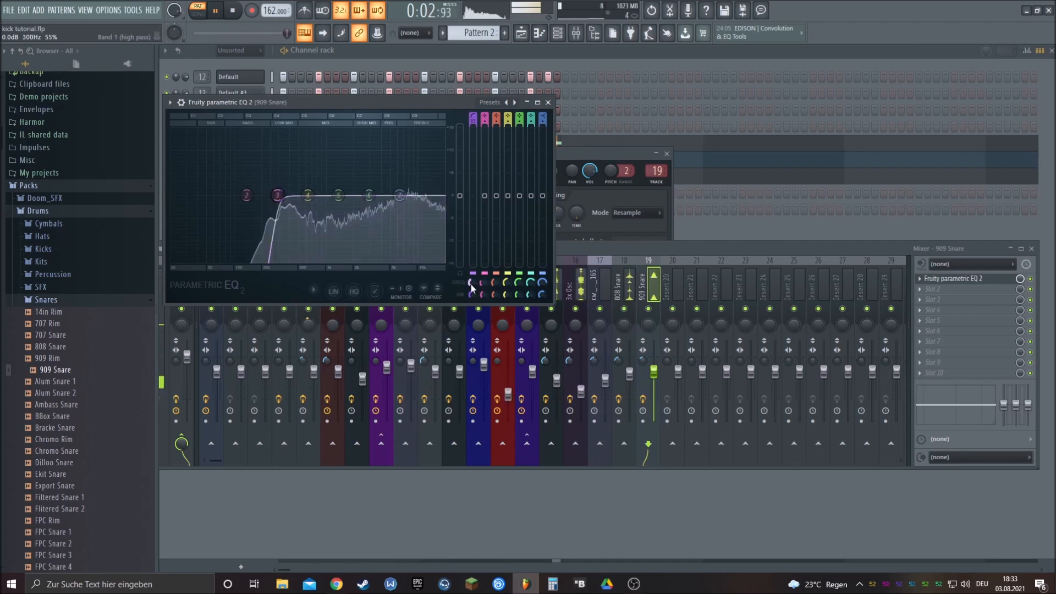
key(space)
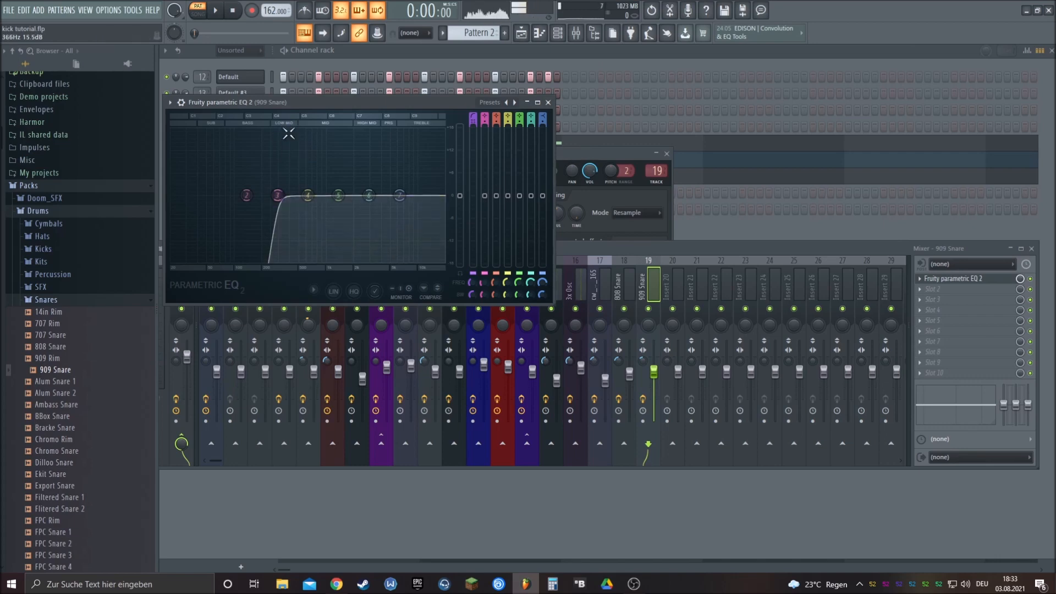
- Shape the 909 Snare EQ by boosting bands 4 and 6 and cutting bands 5 and 7, auditioning the pattern
mouse_move(307, 196)
mouse_down()
mouse_move(295, 138)
mouse_move(297, 179)
mouse_up()
key(space)
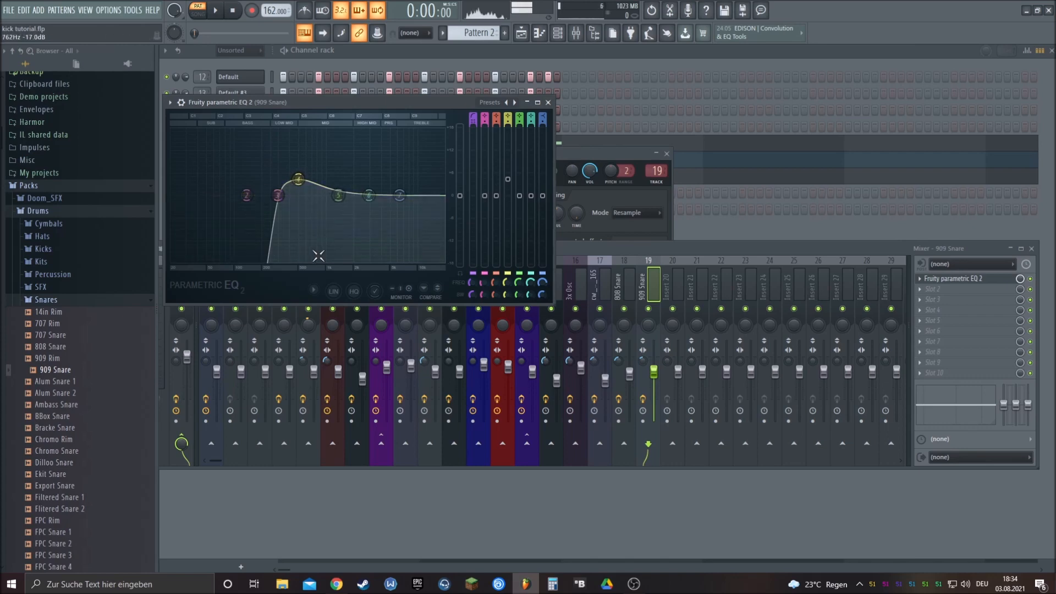
drag(339, 197, 413, 205)
drag(298, 179, 299, 183)
key(space)
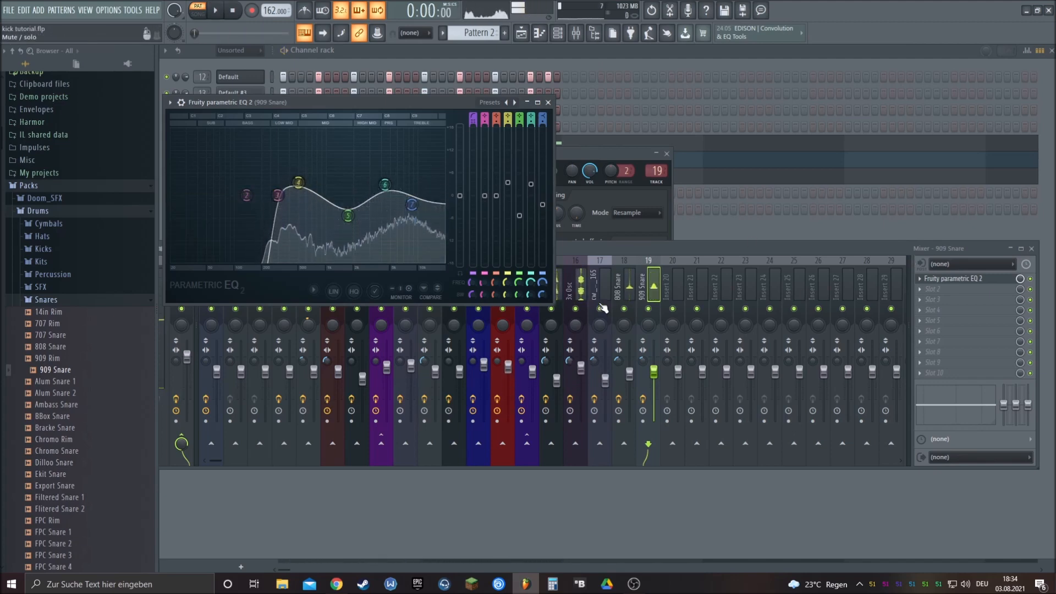
- Check the 808 Snare track's effects, add Fruity Delay 3 to slot 2 of the 909 Snare track and play the pattern
click(625, 284)
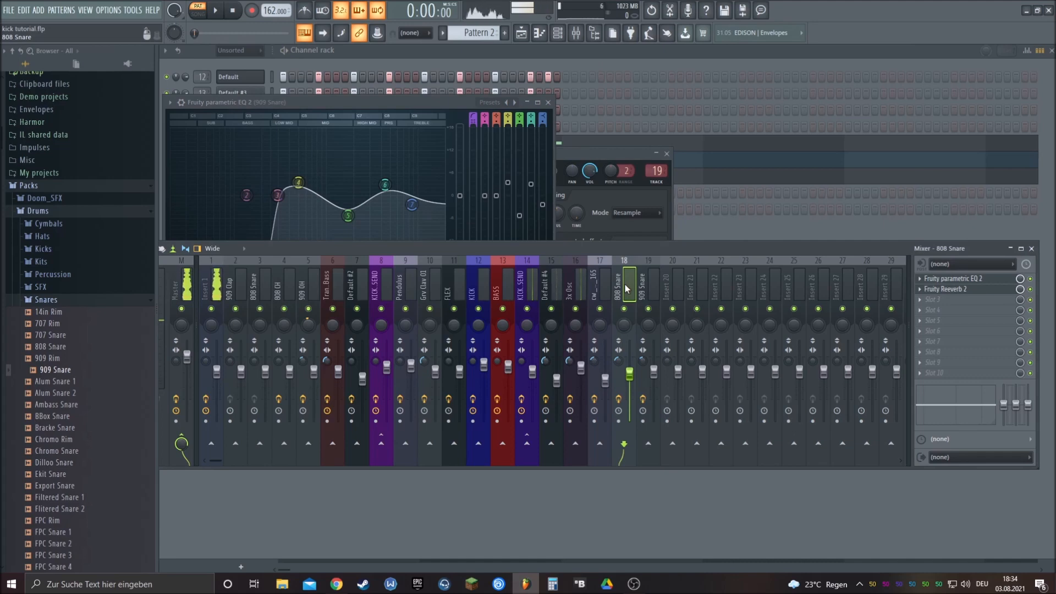
click(653, 284)
click(936, 290)
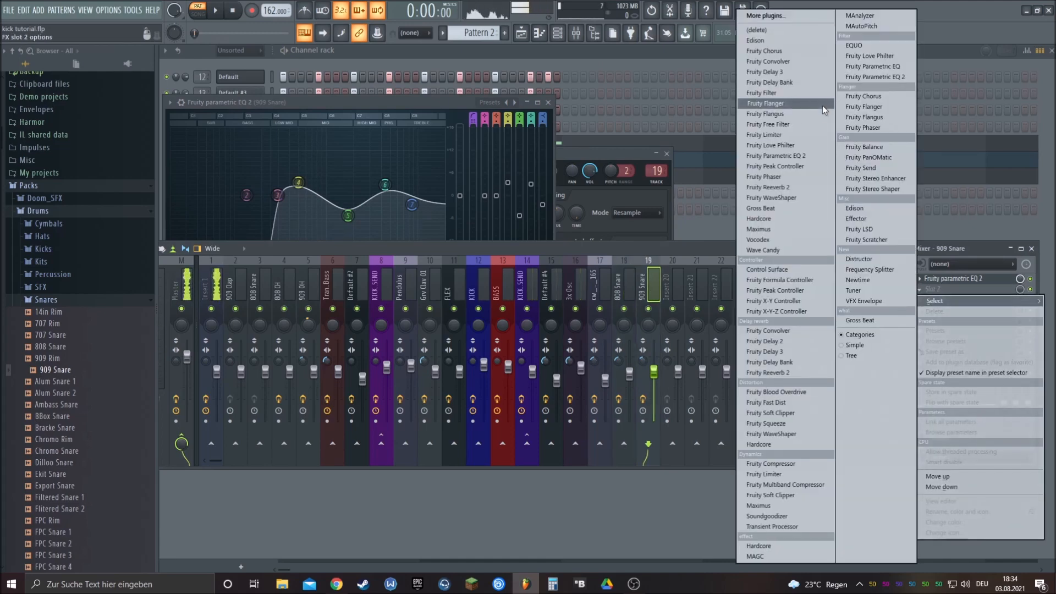
click(779, 350)
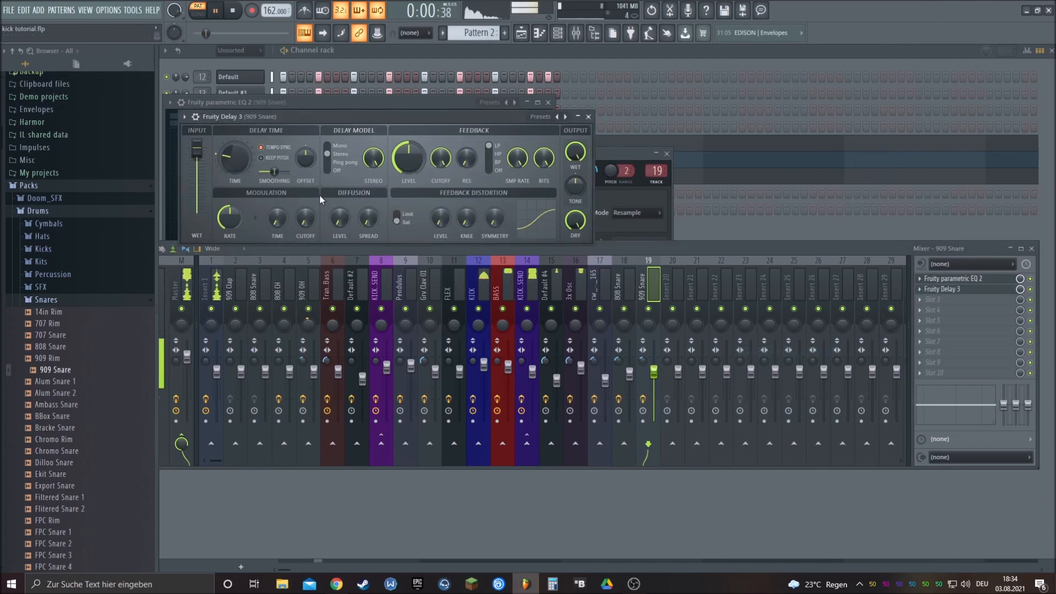
- Adjust the delay offset on the 909 Snare's Fruity Delay 3 and try the Ping pong model while auditioning the pattern
key(space)
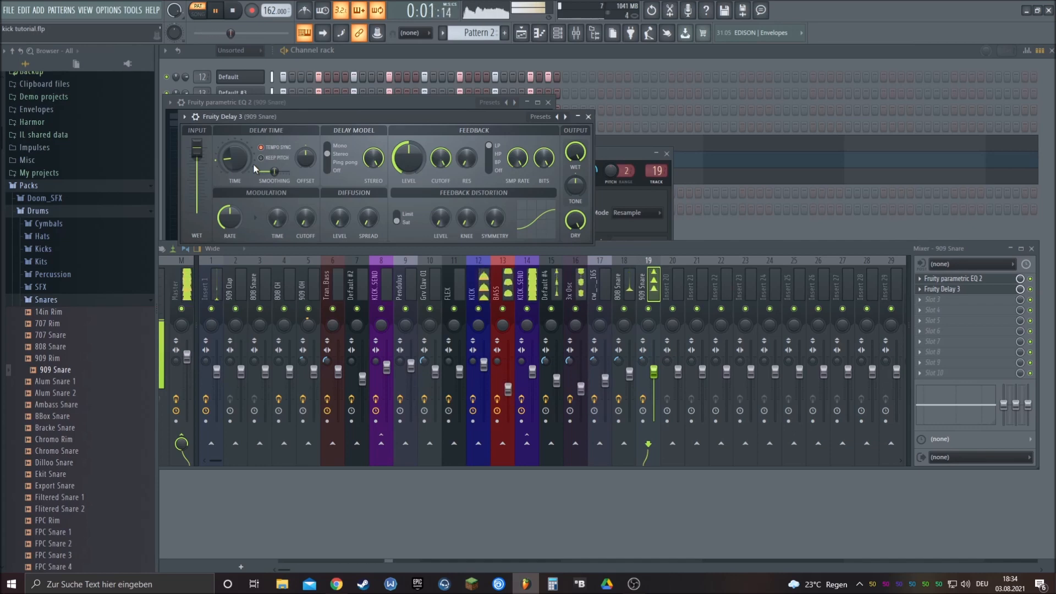
key(space)
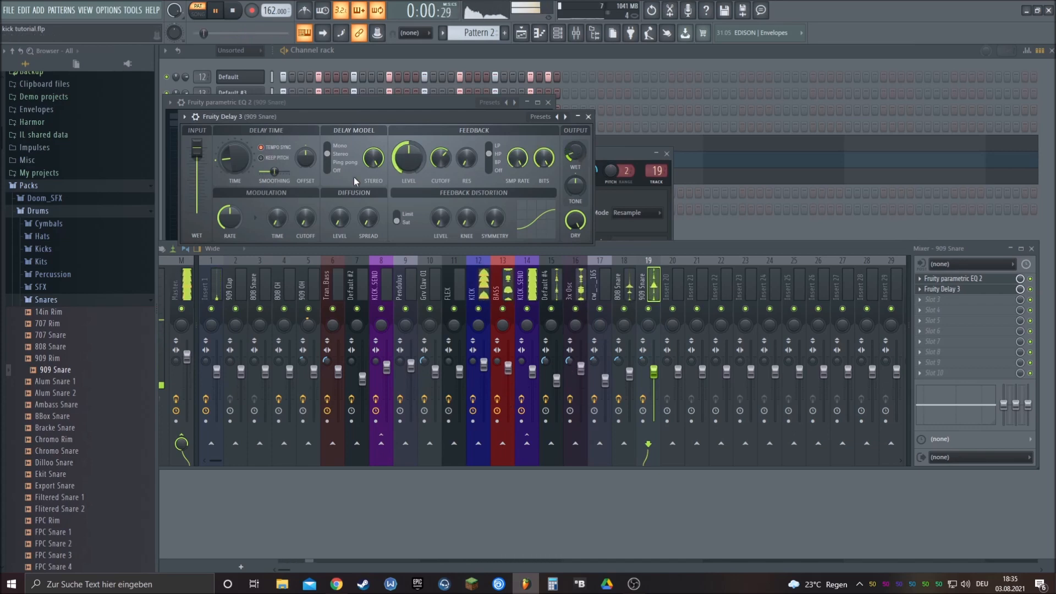
drag(309, 156, 309, 157)
click(337, 162)
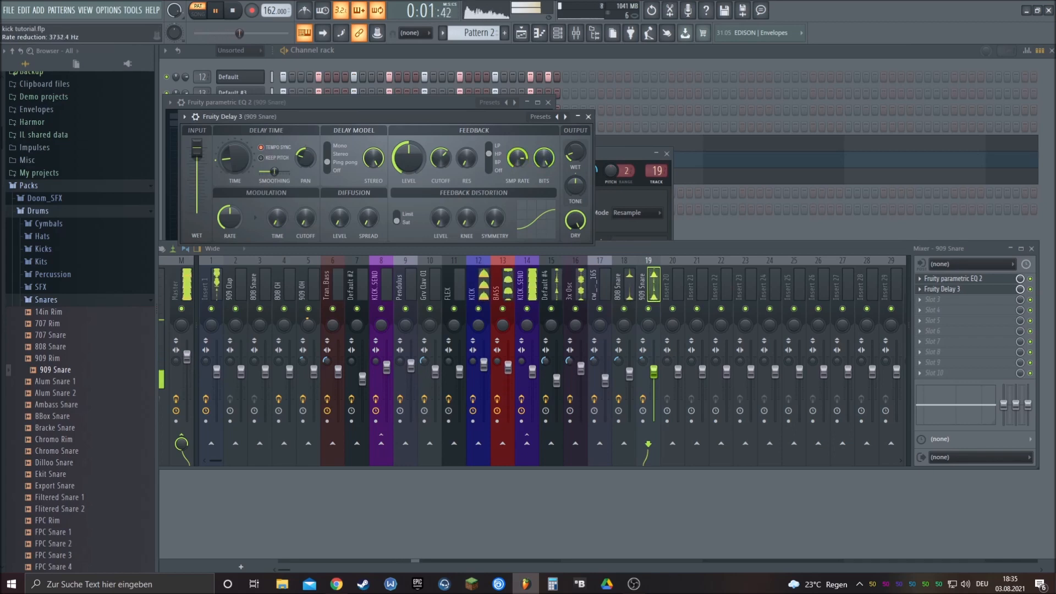
- Lower the delay's feedback sample rate to about 1830 Hz and return the delay model to Stereo, auditioning the pattern
drag(521, 161, 521, 156)
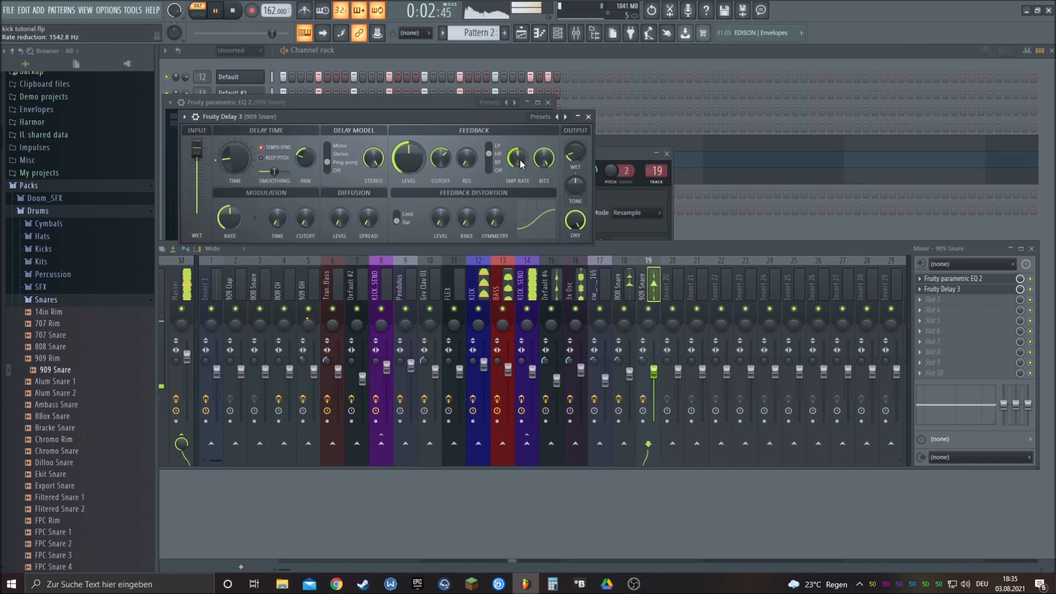
drag(520, 160, 519, 160)
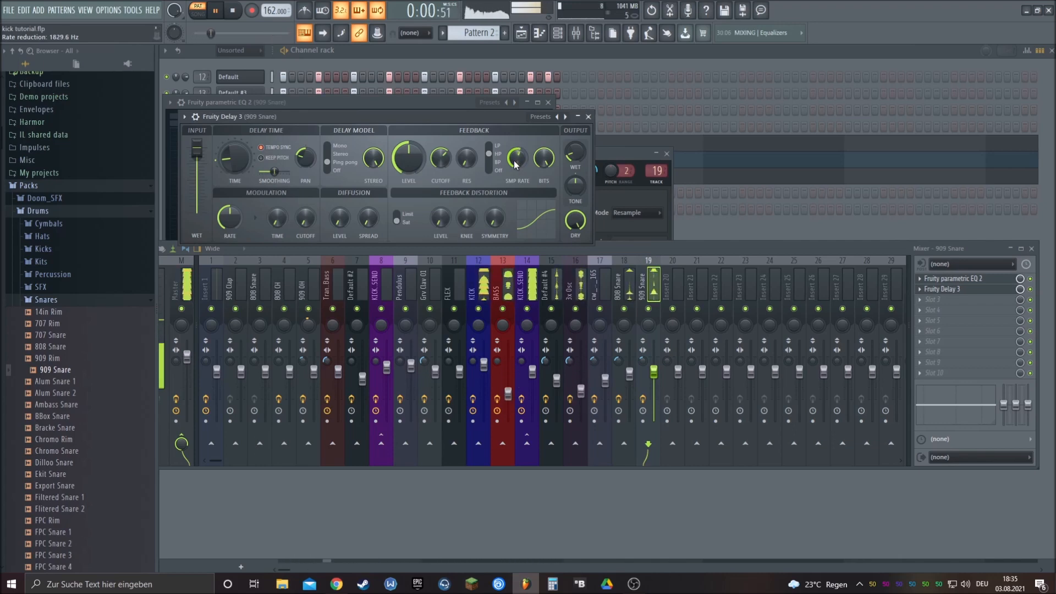
click(327, 155)
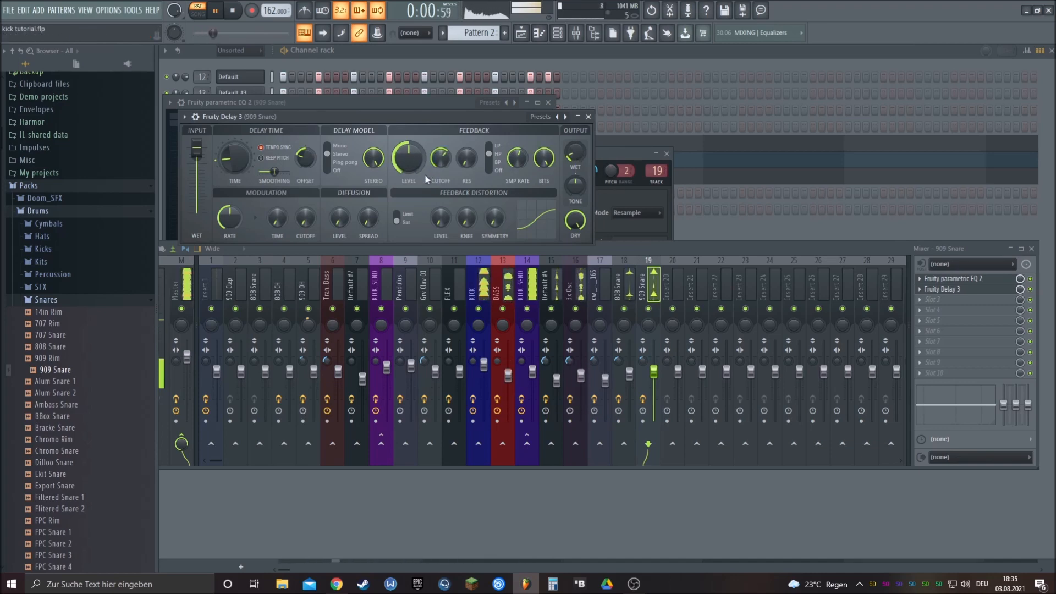
key(space)
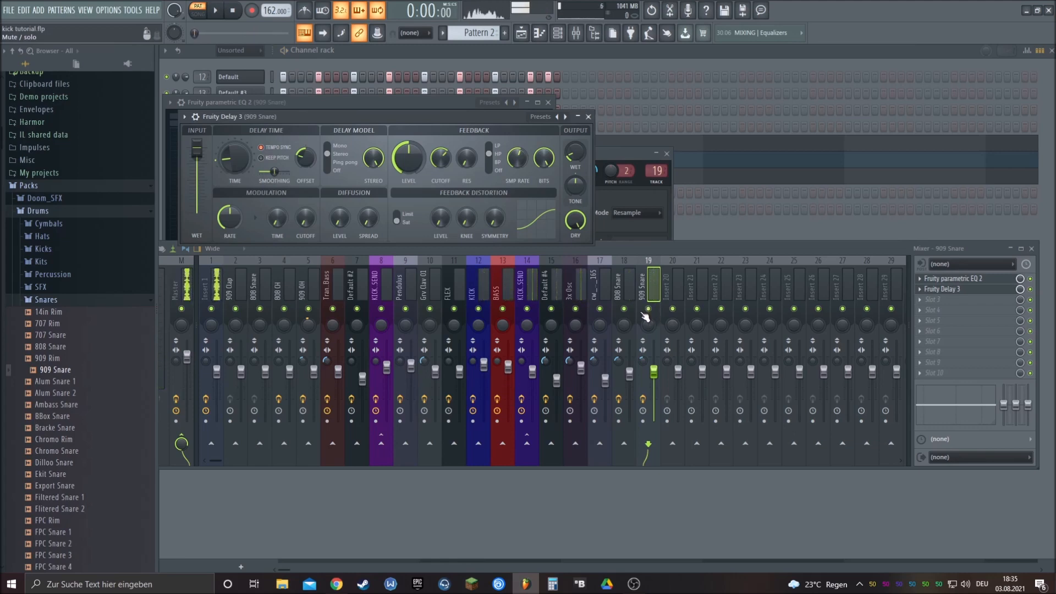
- Solo the 909 Snare track, audition its delay at 11.2% output wet, and unmute the 808 Snare track
right_click(649, 309)
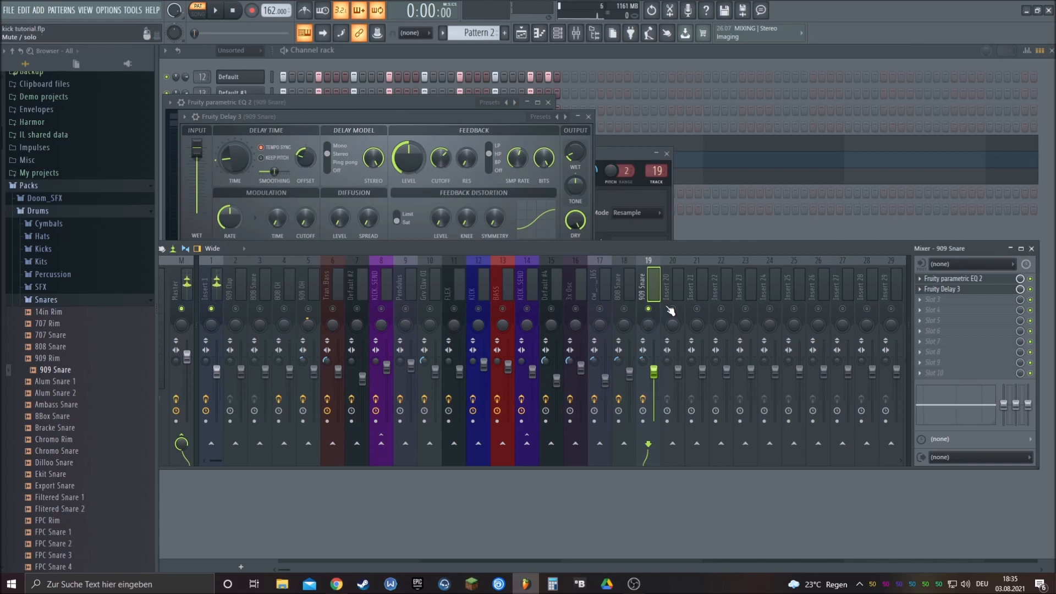
key(space)
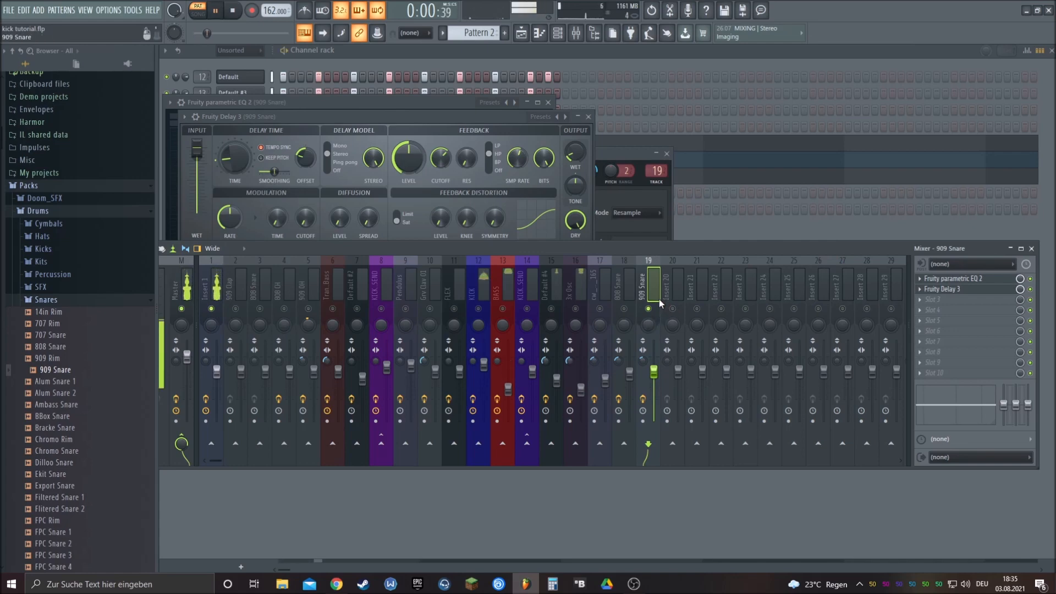
click(575, 160)
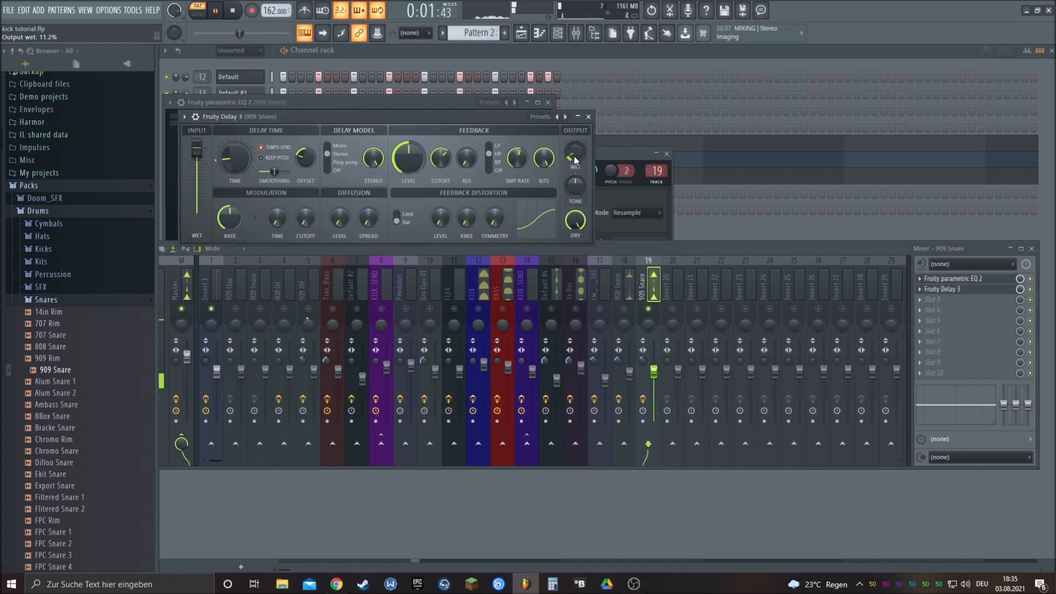
click(624, 309)
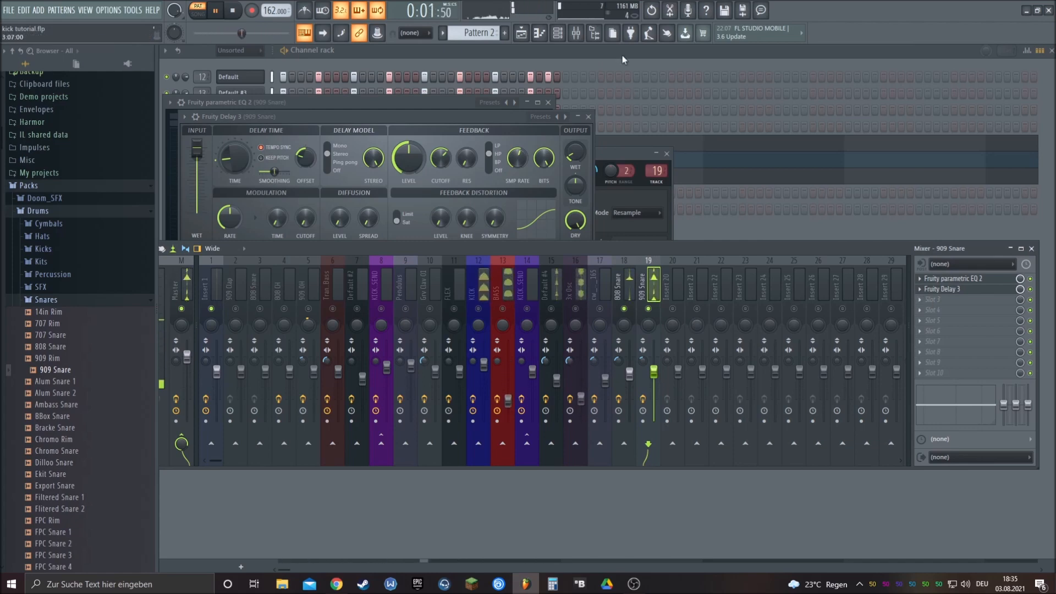
- Reduce the mix level of Fruity Delay 3 on the 909 Snare track while auditioning both snares with kick and bass
click(576, 33)
click(576, 34)
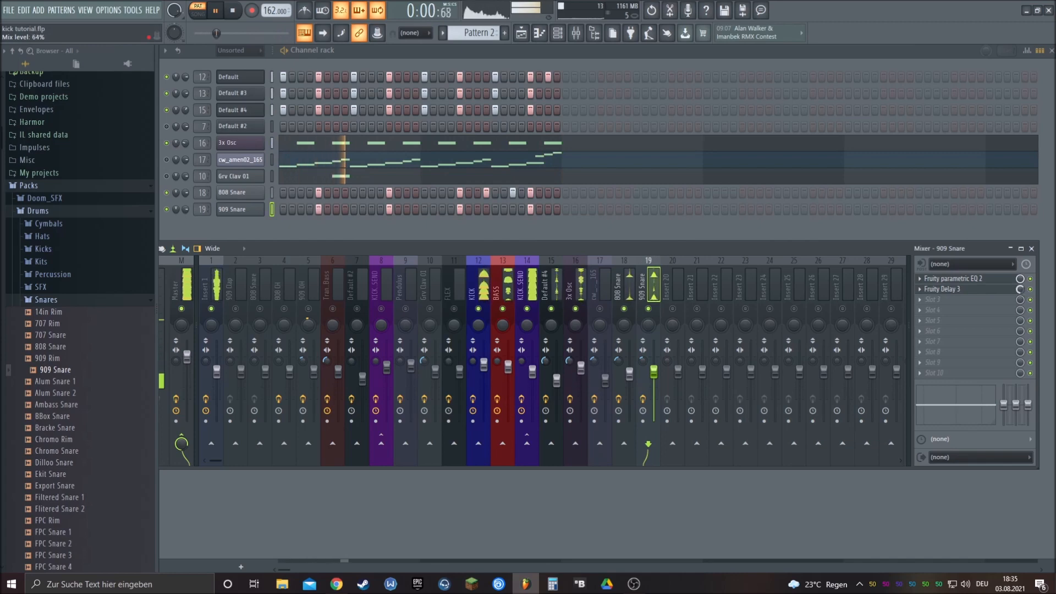
drag(1020, 289, 1017, 296)
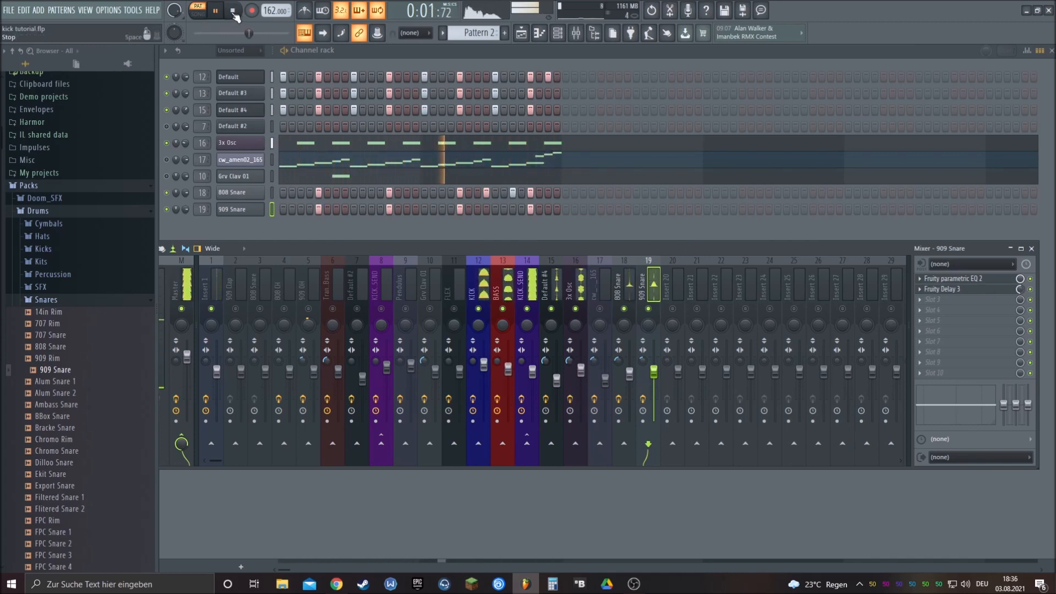
click(234, 14)
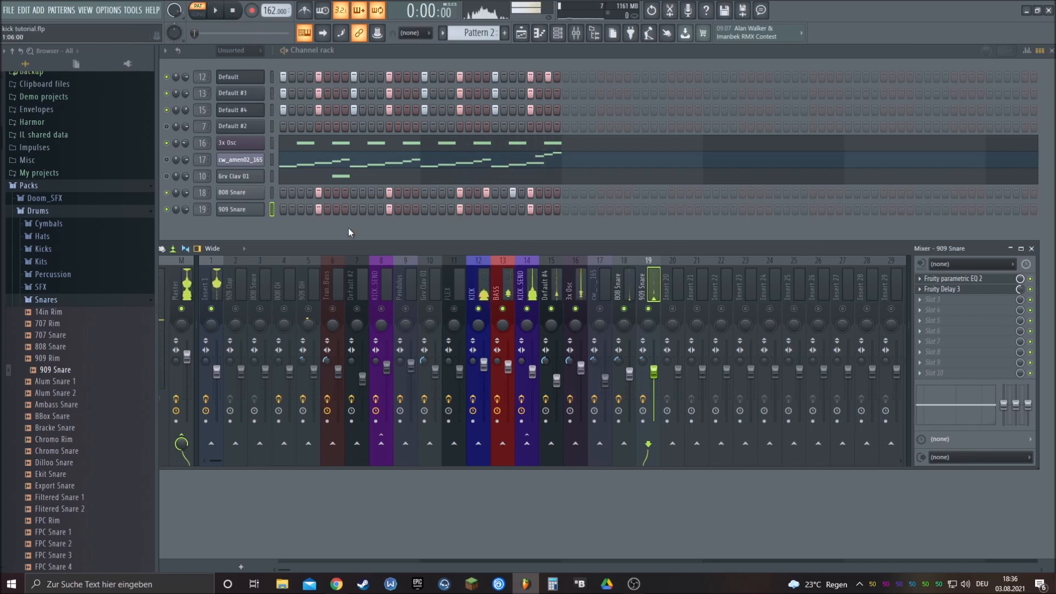
- Play the full pattern including the amen break and watch the levels of all mixer tracks
click(341, 229)
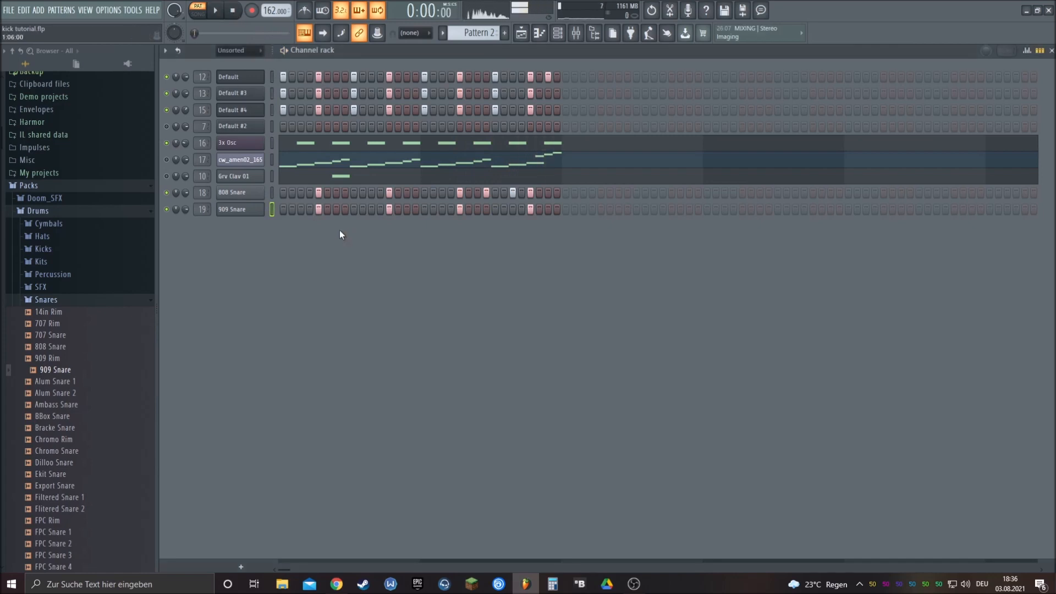
click(223, 13)
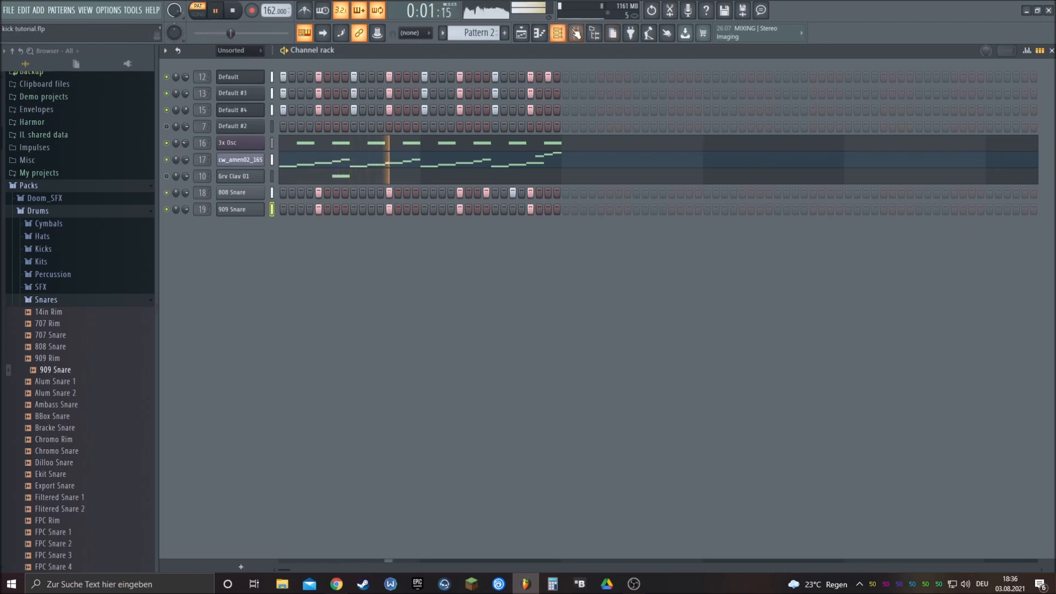
key(F9)
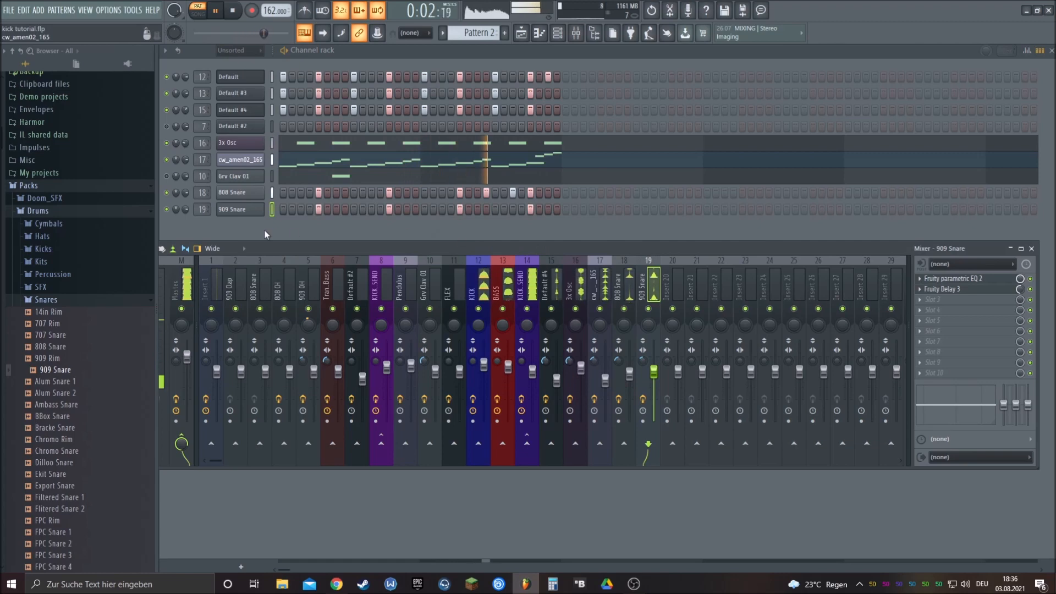
key(space)
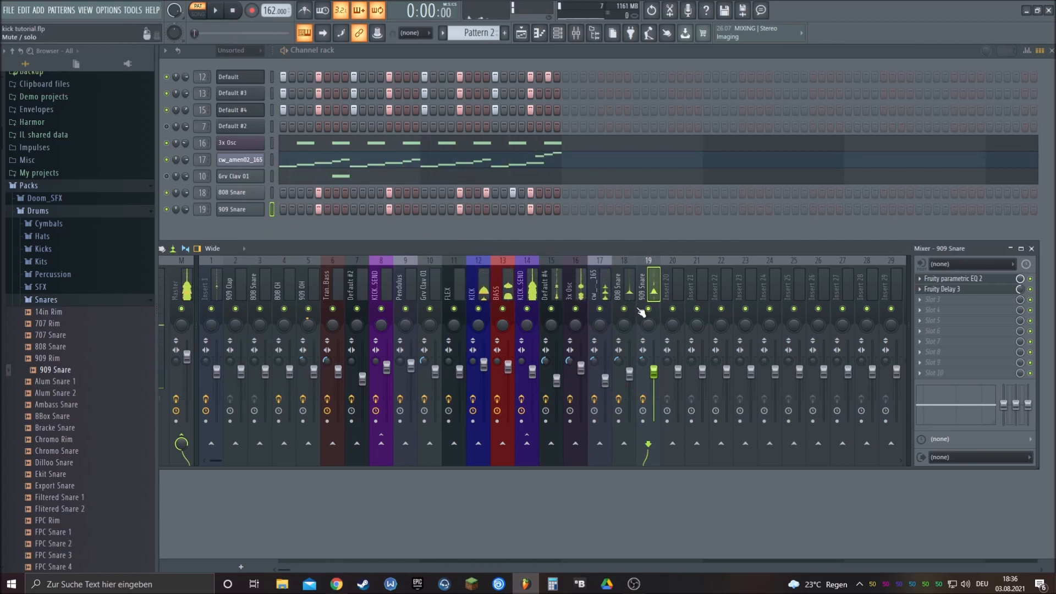
- Raise the band 1 high-pass cutoff on the cw_amen02_165 track's Fruity Parametric EQ 2 to about 460 Hz while playing the pattern
click(606, 279)
click(242, 161)
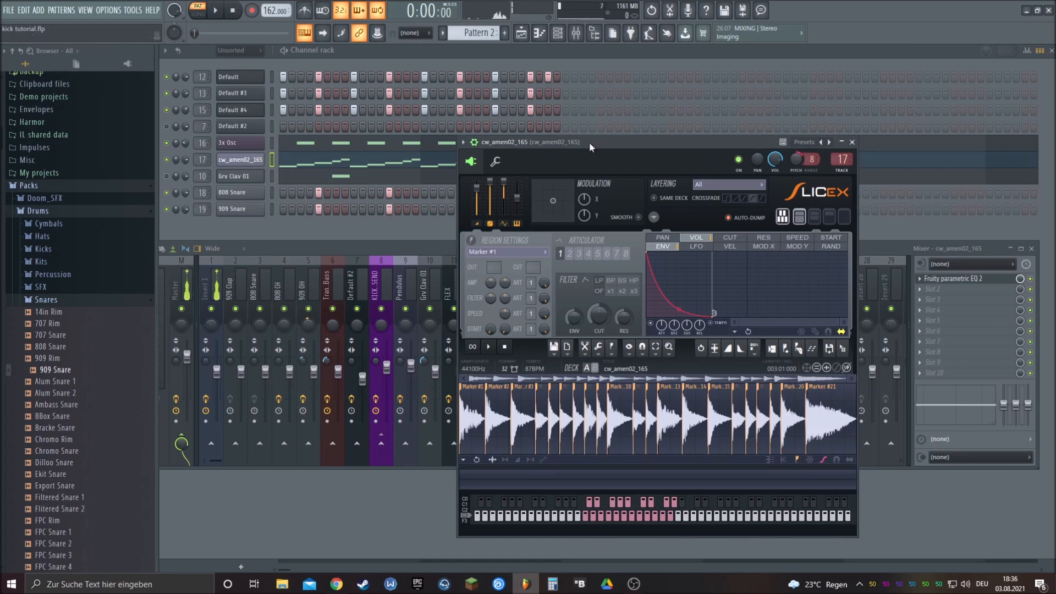
key(space)
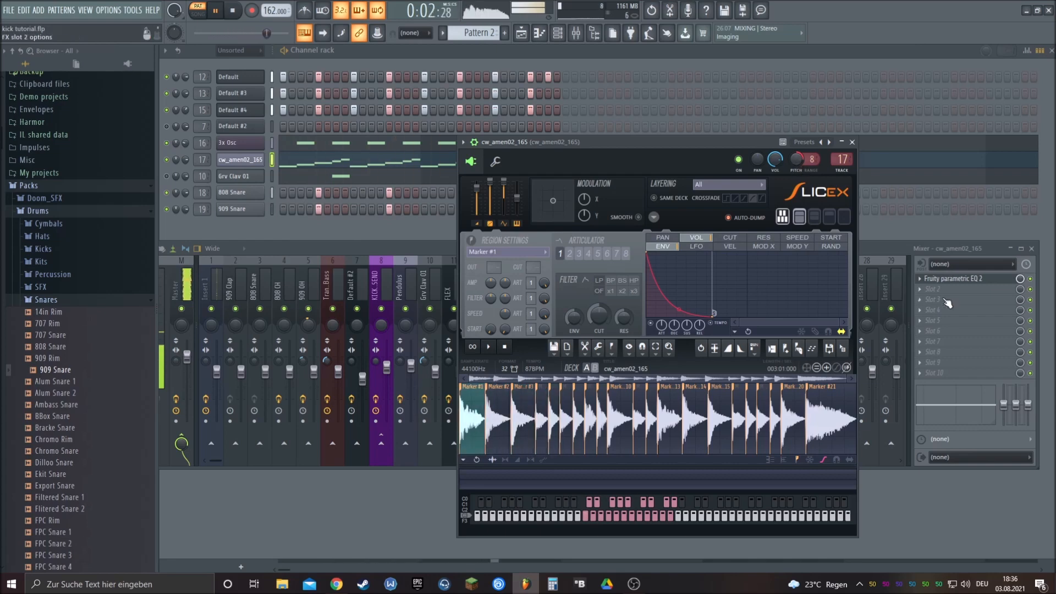
click(892, 251)
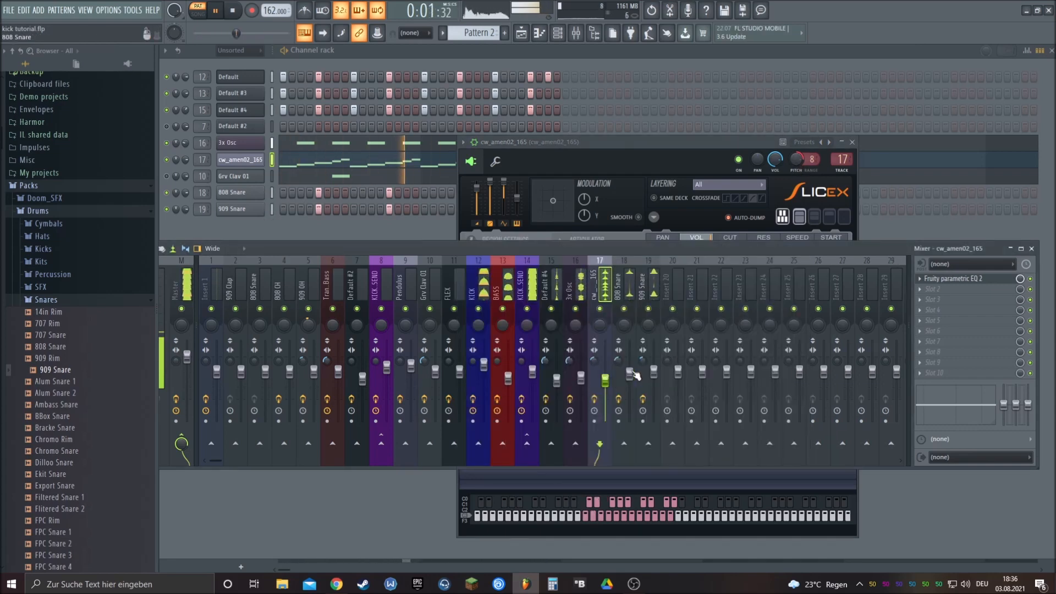
click(953, 279)
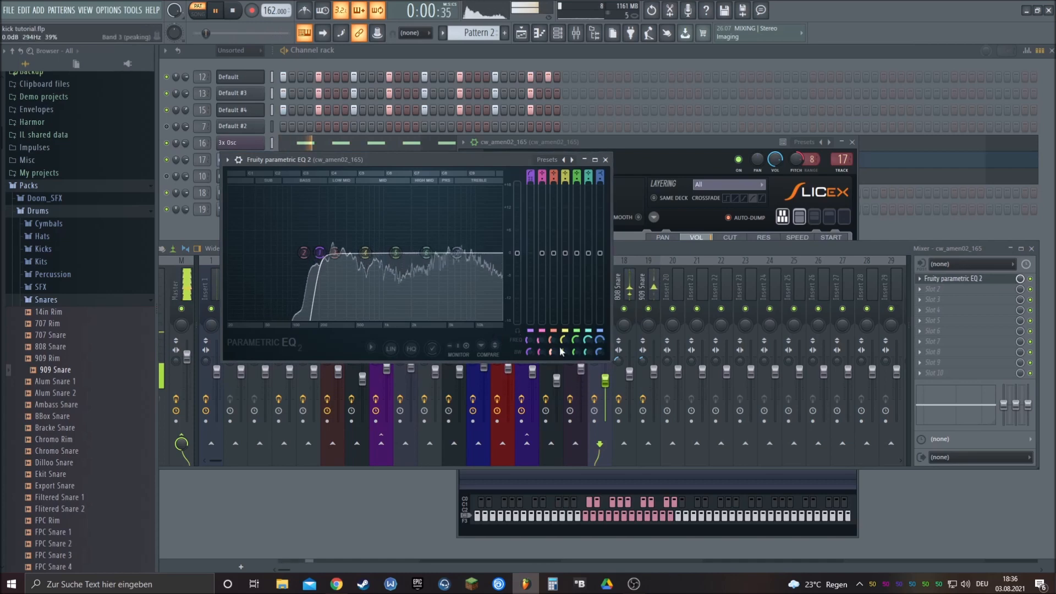
drag(529, 339, 529, 317)
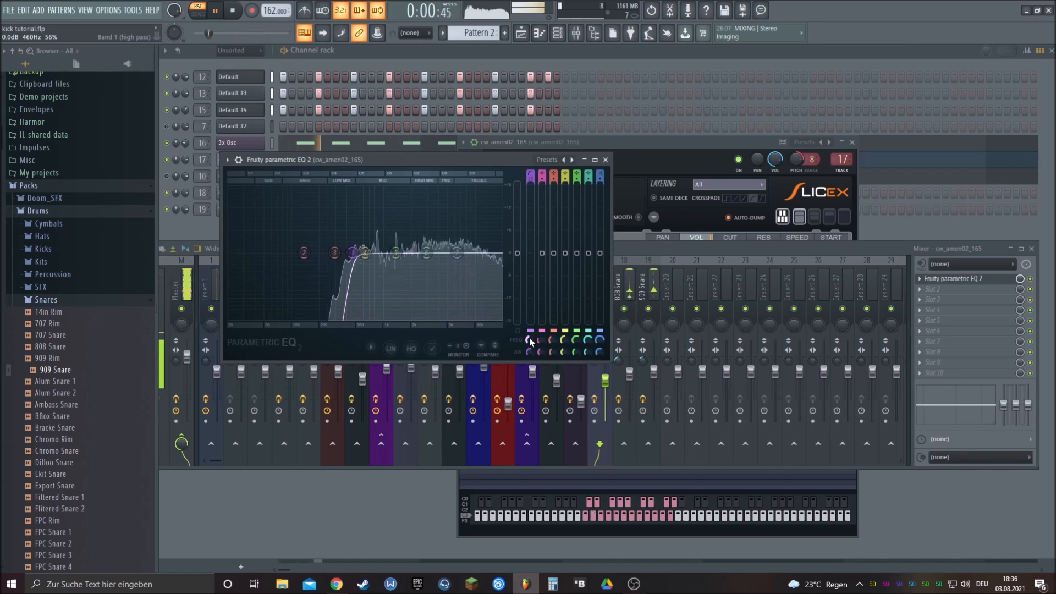
click(236, 12)
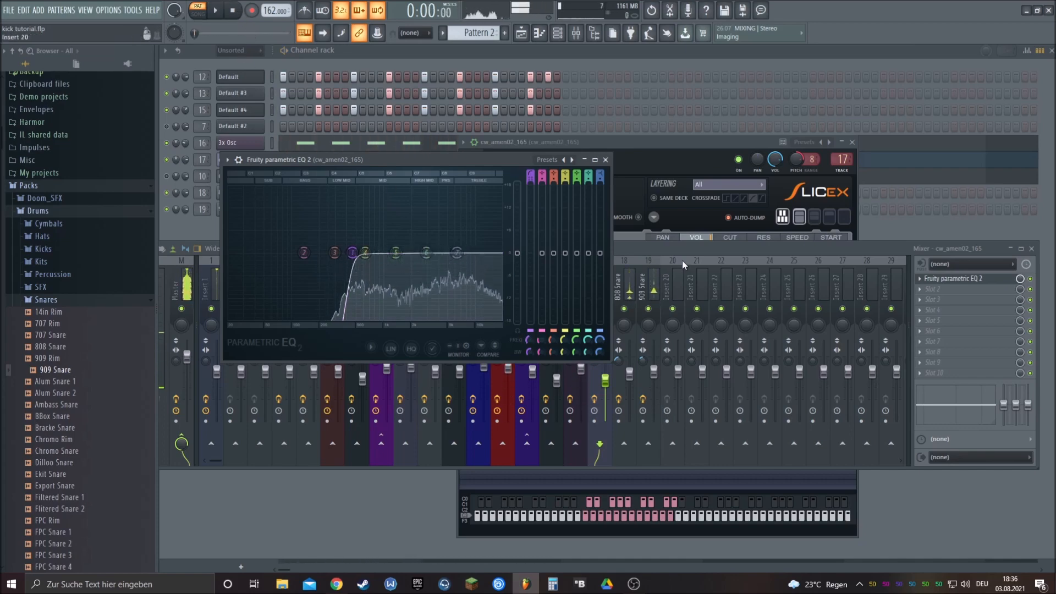
- Add Fruity Free Filter to slot 2 of the cw_amen02_165 mixer track
click(697, 286)
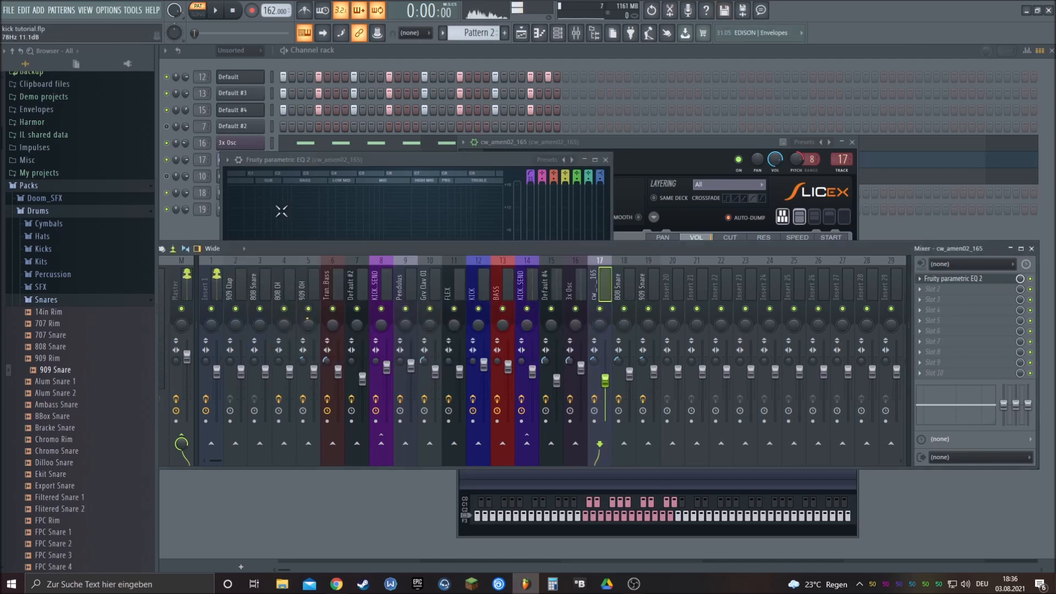
click(516, 51)
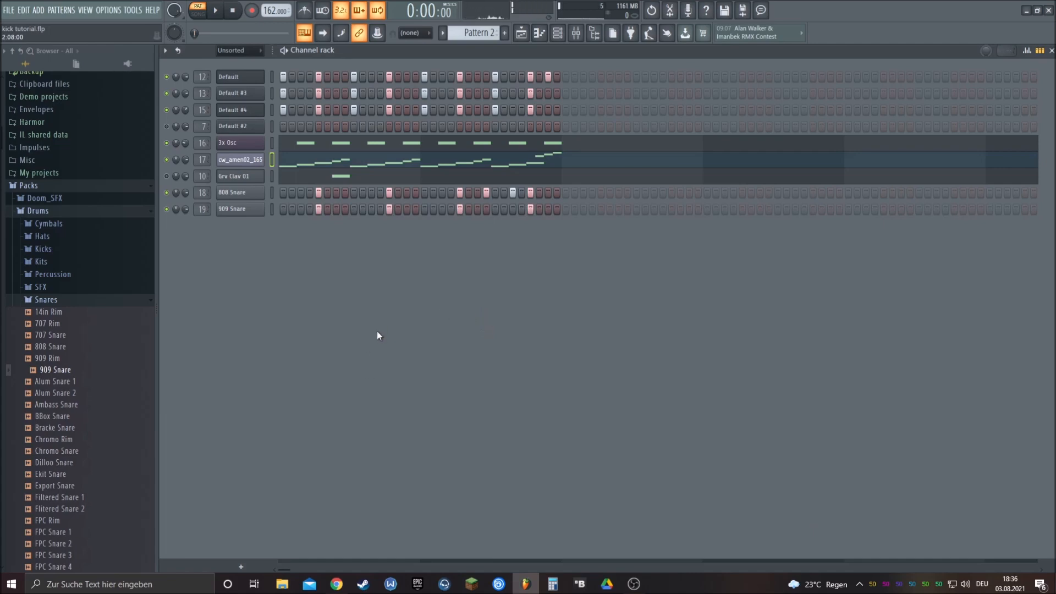
click(576, 33)
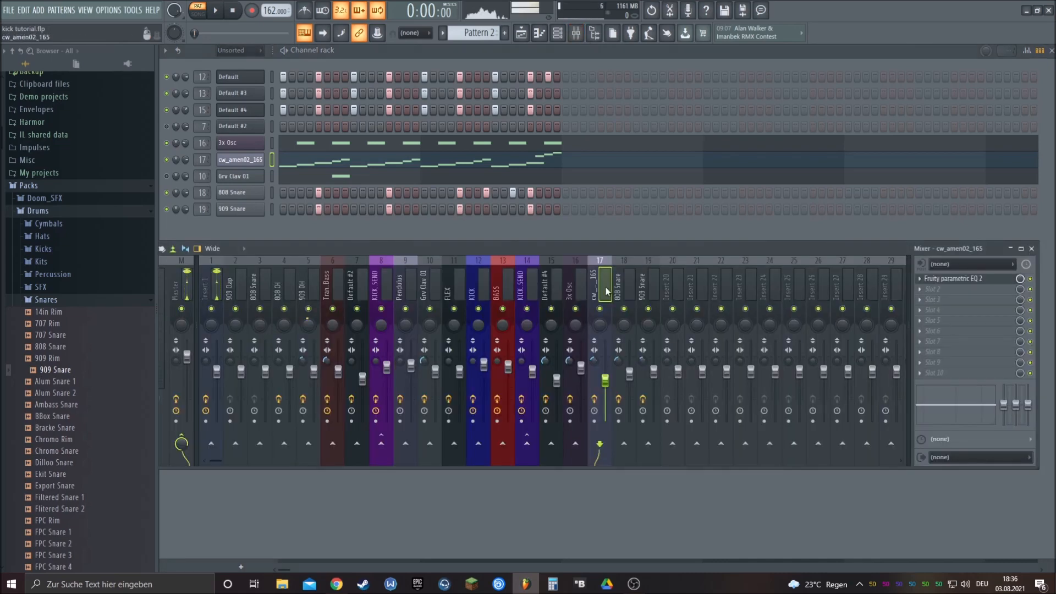
click(942, 288)
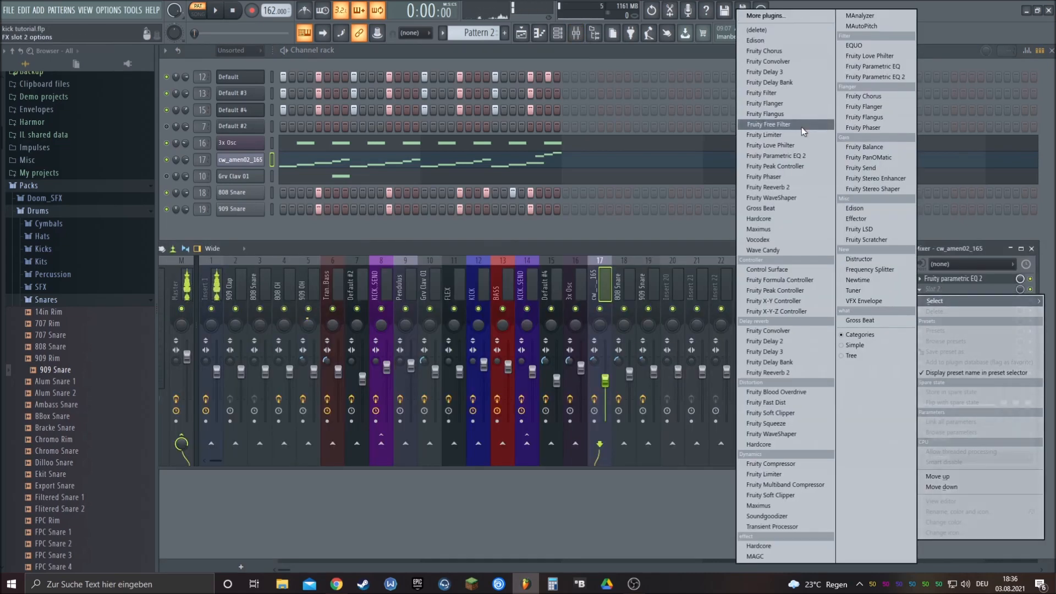
click(783, 124)
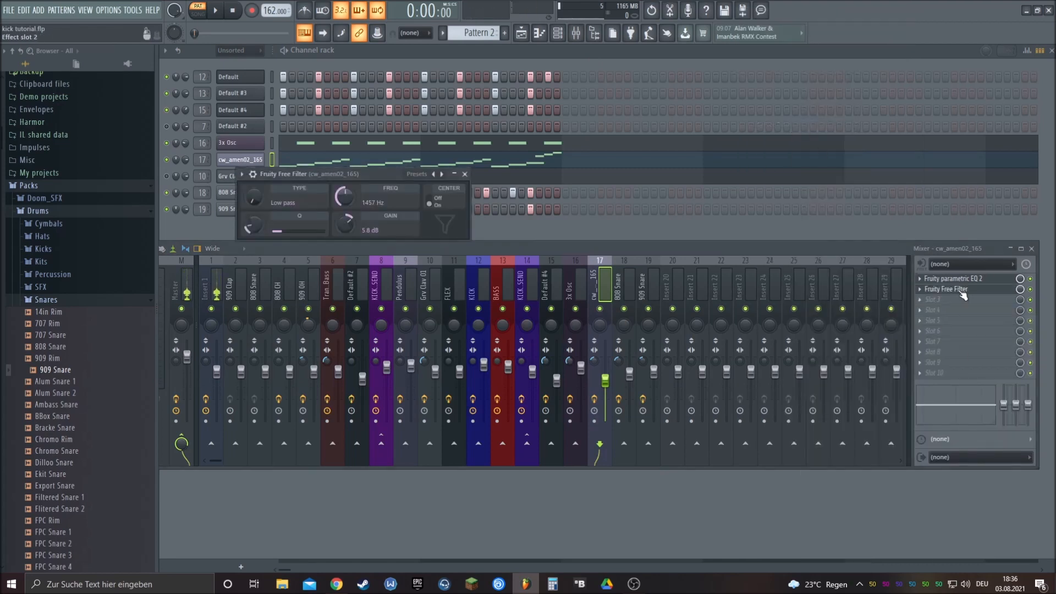
- Set the Free Filter type to Band pass and its frequency to about 514 Hz
drag(254, 199, 254, 192)
drag(370, 202, 370, 214)
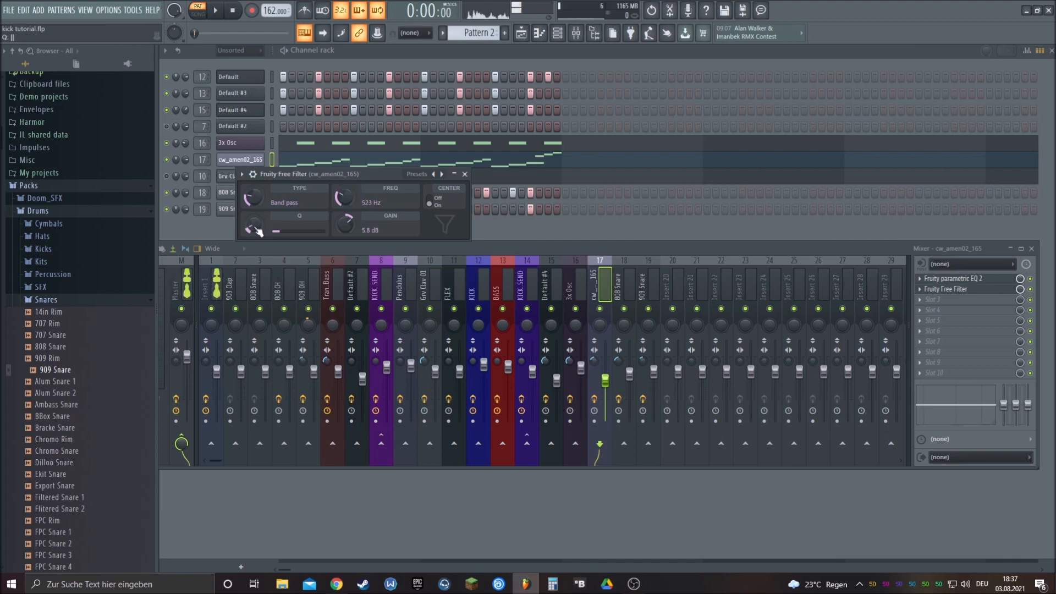
right_click(344, 196)
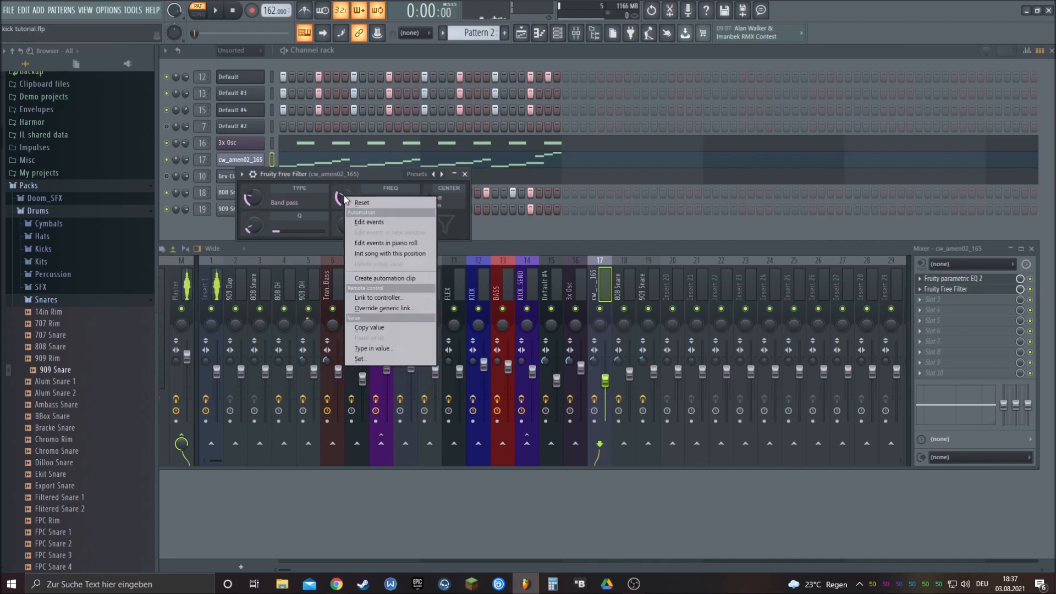
click(342, 192)
- Open the event editor for the Free Filter frequency, show about four bars, and play the pattern briefly
right_click(343, 193)
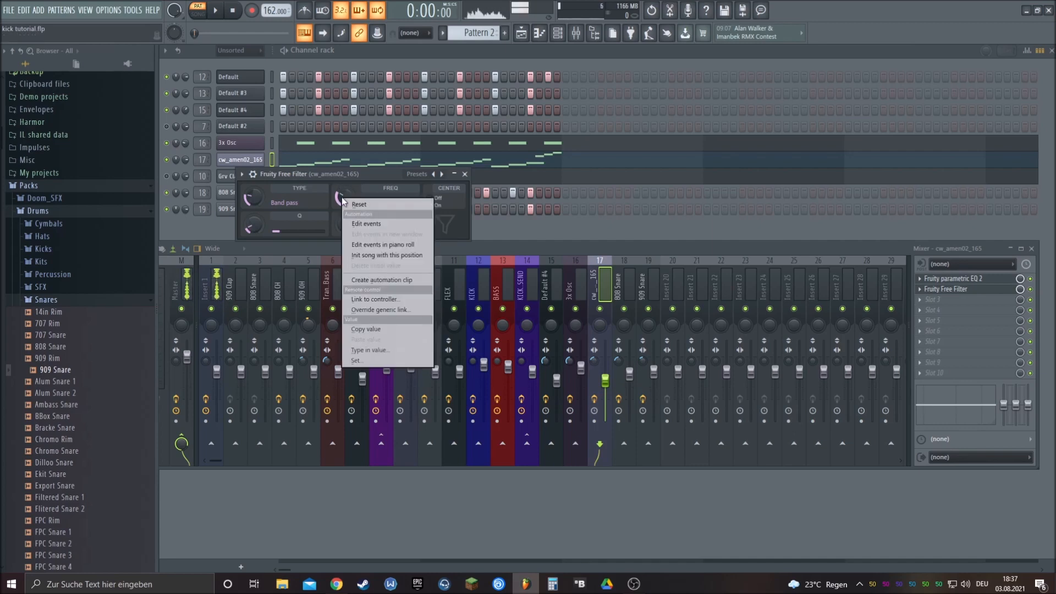
click(384, 224)
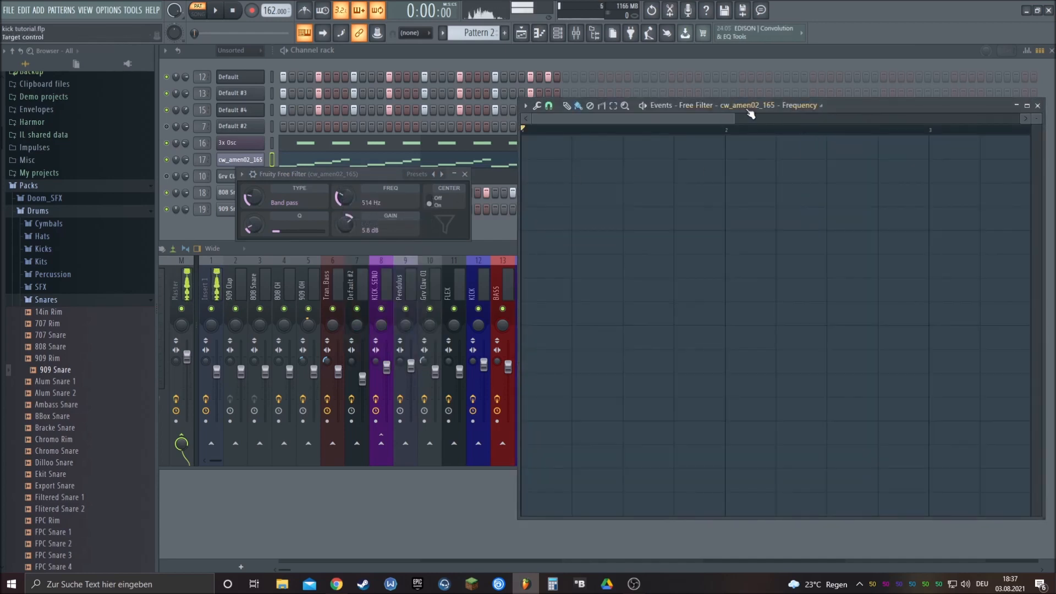
drag(735, 118, 836, 118)
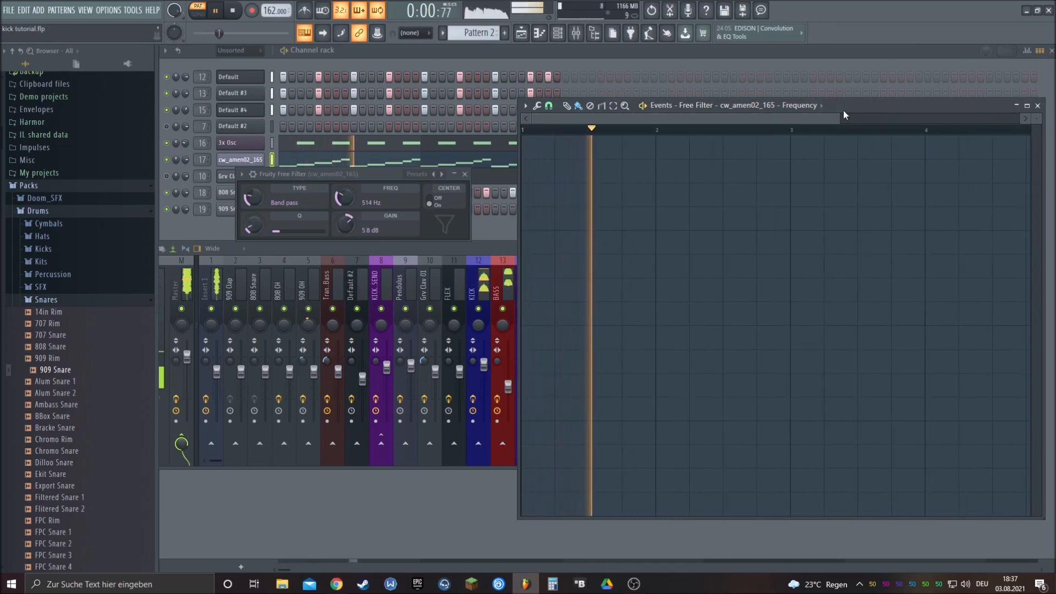
key(space)
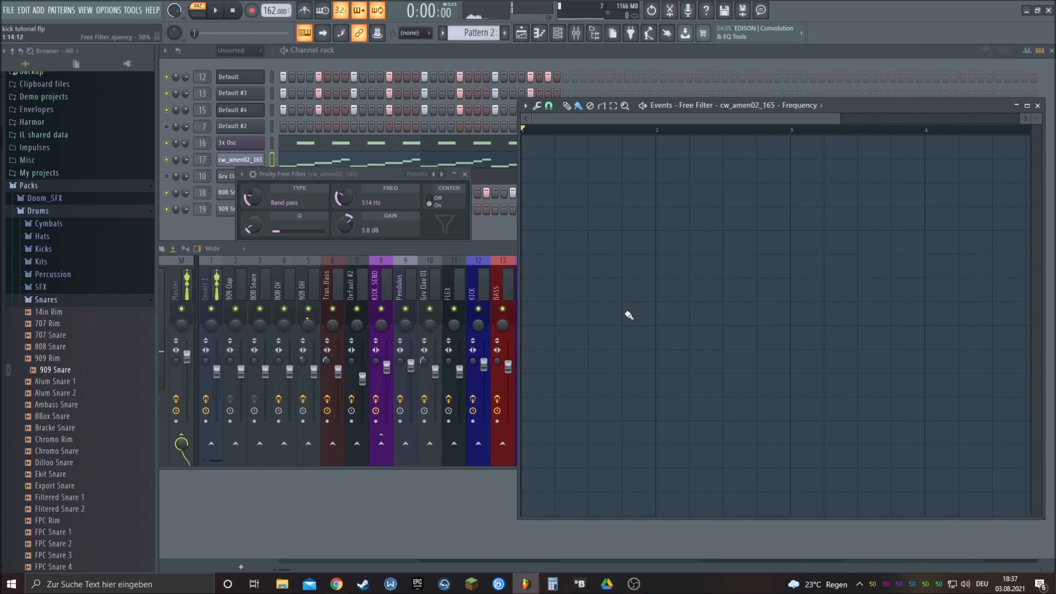
- Draw the Free Filter frequency automation rising through bar 1 and falling back through bar 2, and play the soloed cw_amen02_165 track
mouse_move(527, 377)
mouse_down()
mouse_move(642, 267)
mouse_move(658, 226)
mouse_move(704, 306)
mouse_move(790, 377)
mouse_up()
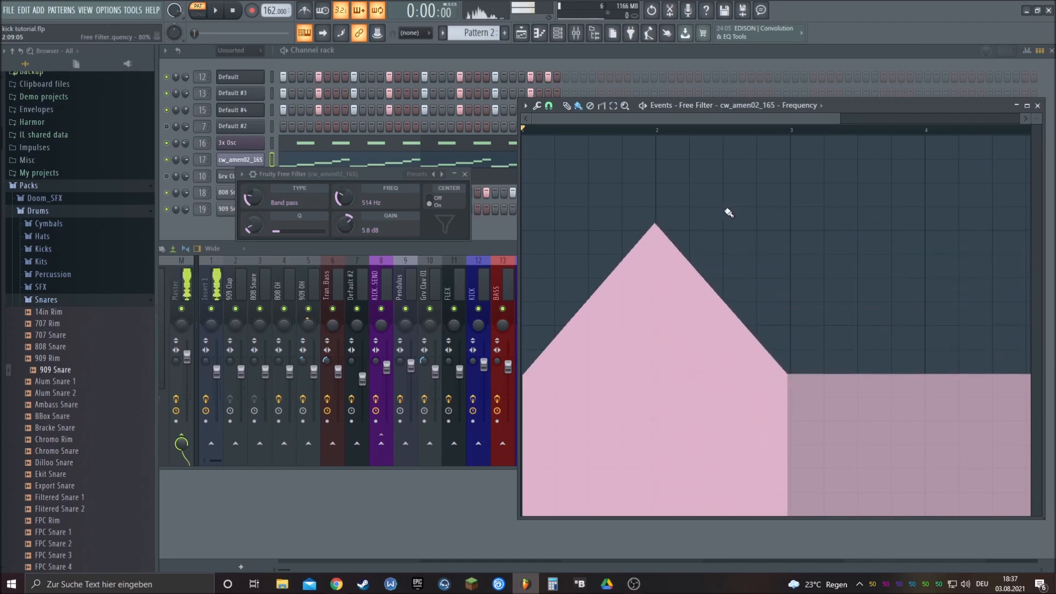
click(465, 253)
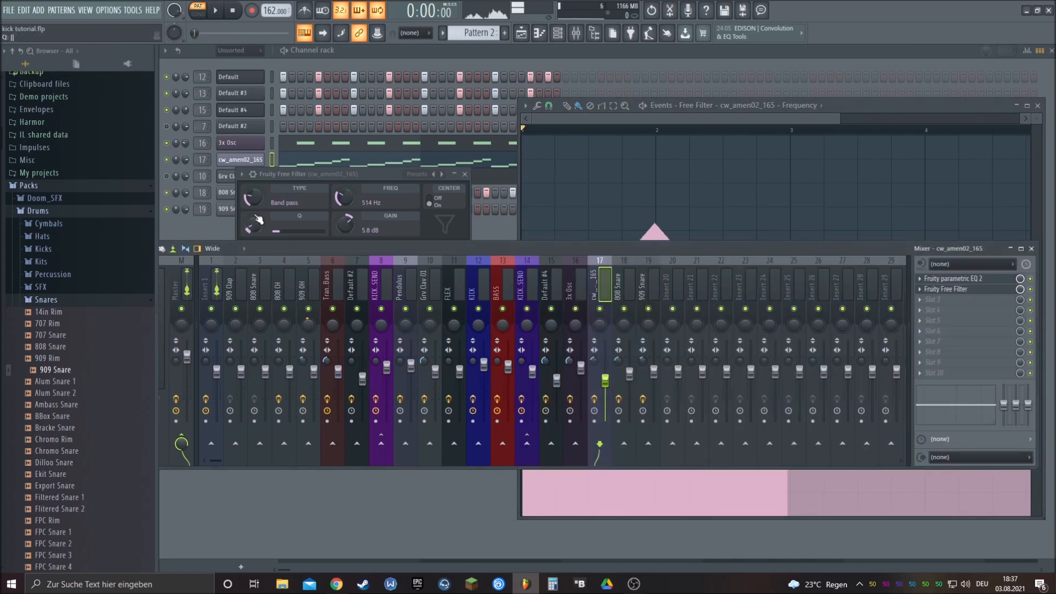
key(space)
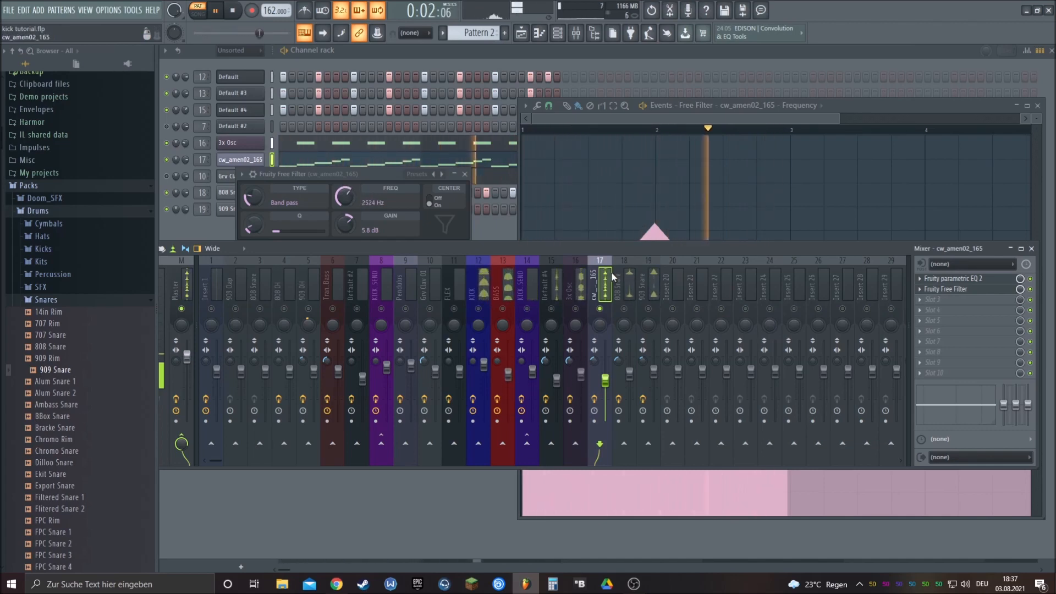
key(space)
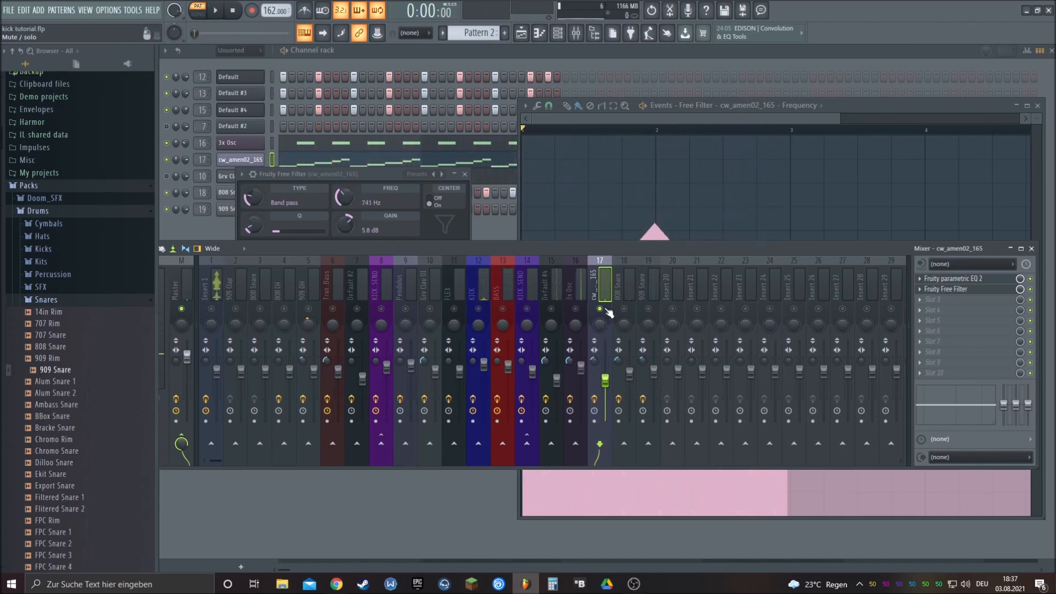
- Set the Fruity Free Filter slot's mix level to about 48% and play the soloed amen break
key(space)
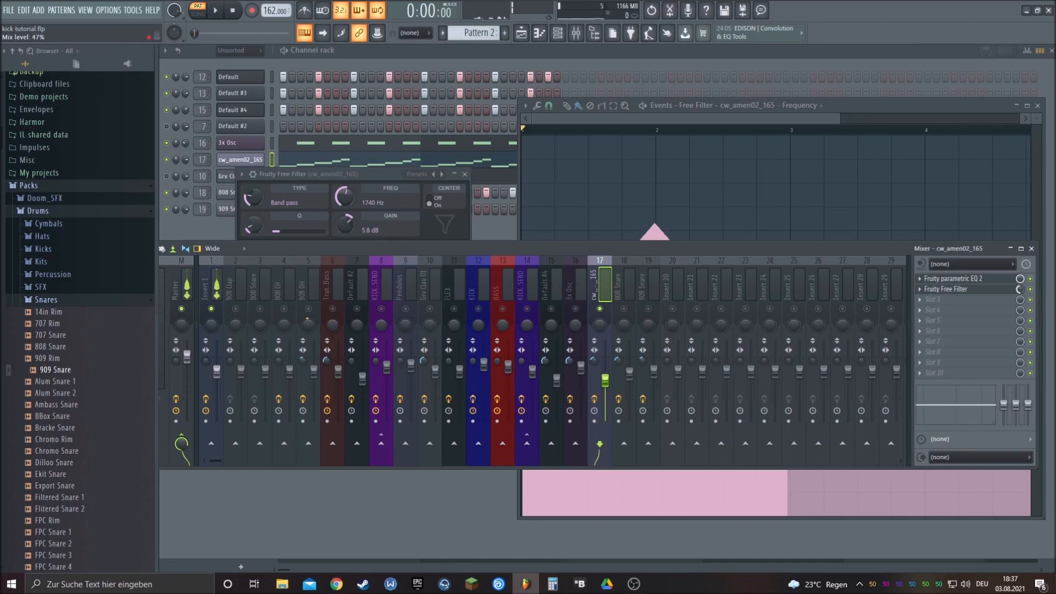
key(space)
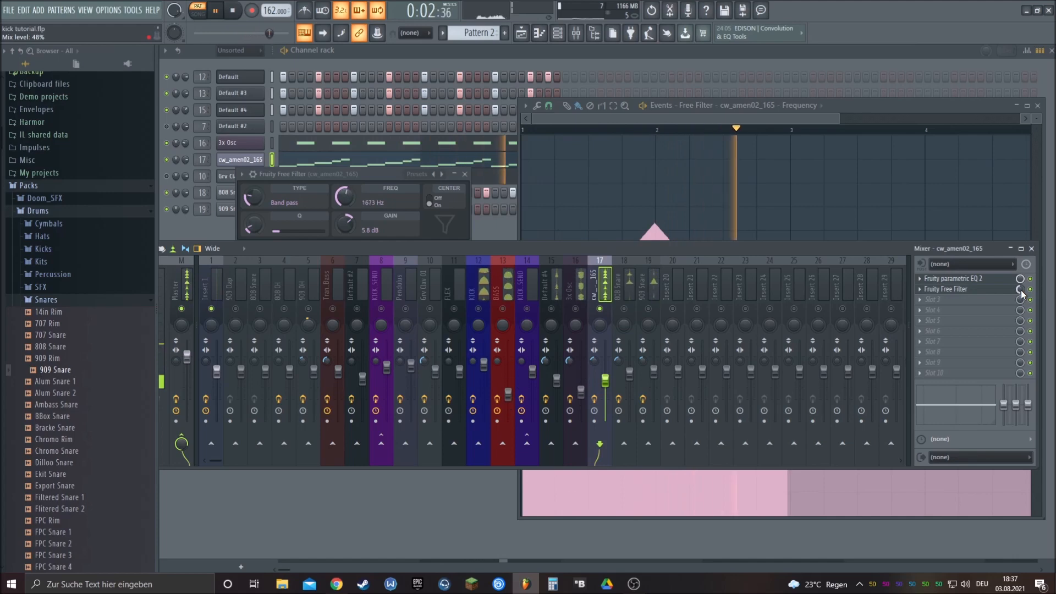
key(space)
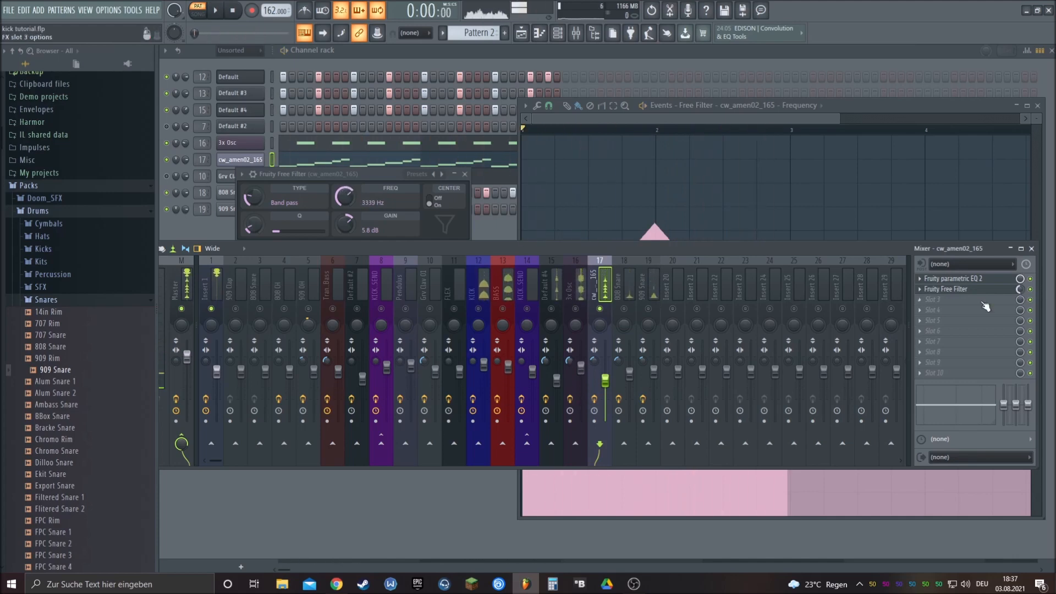
- Add Fruity Delay 3 to slot 3 of the cw_amen02_165 mixer track and lower its output wet to about 10%
click(926, 299)
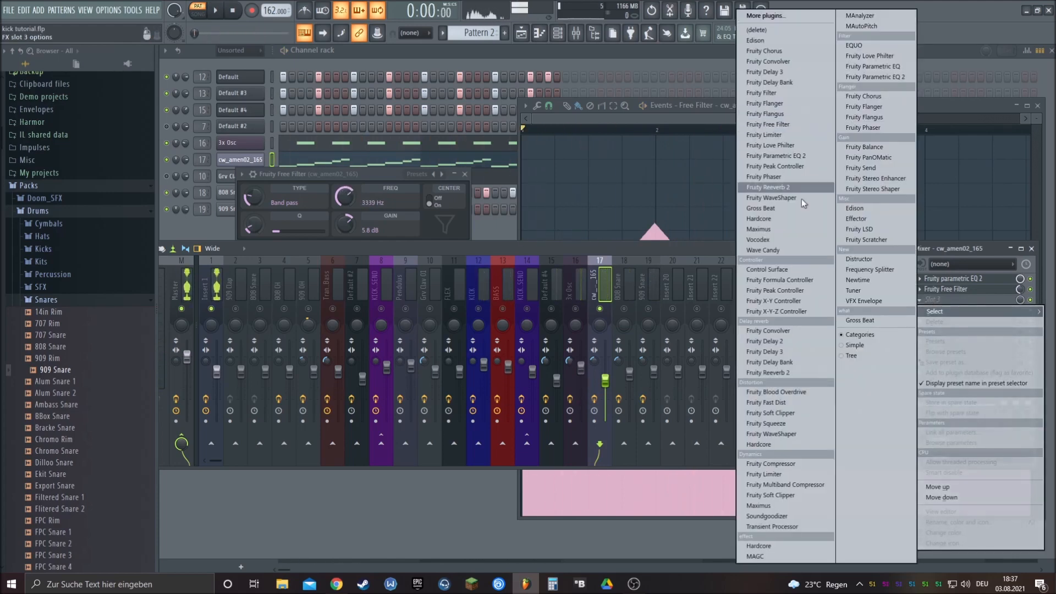
click(794, 352)
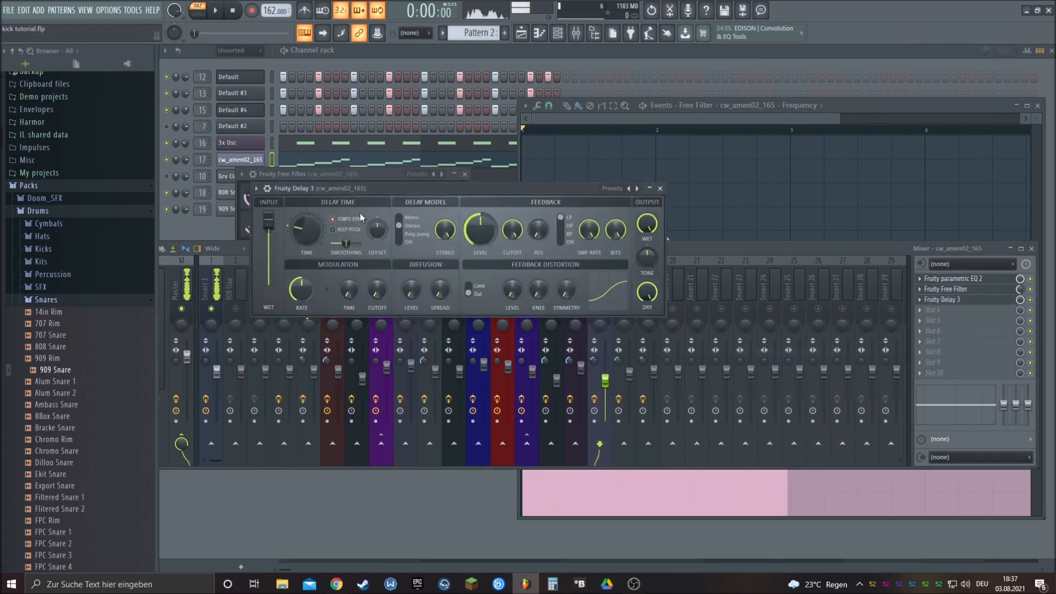
key(space)
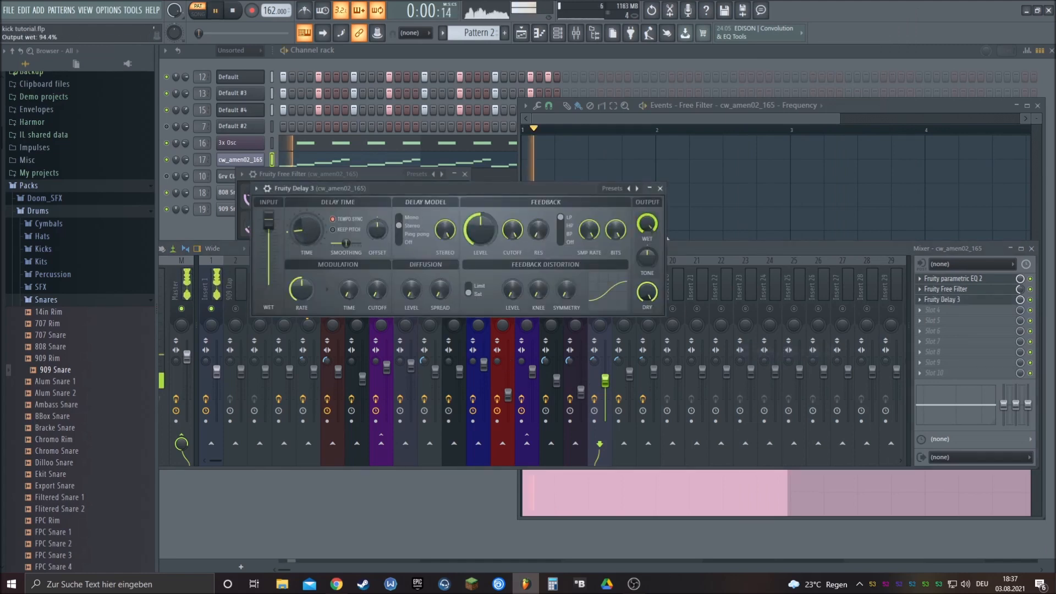
drag(649, 229, 649, 230)
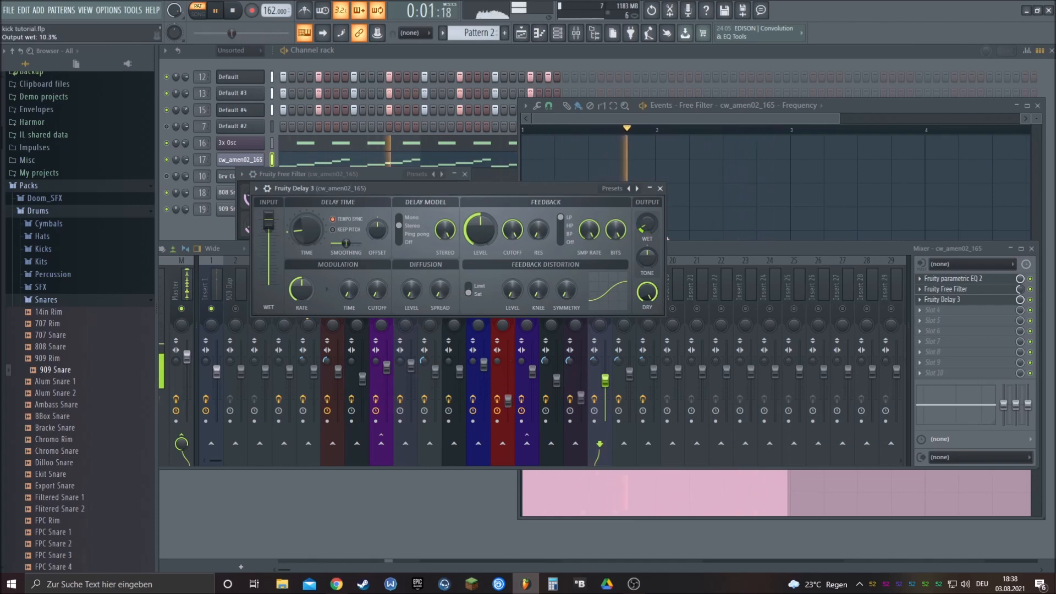
key(space)
click(936, 310)
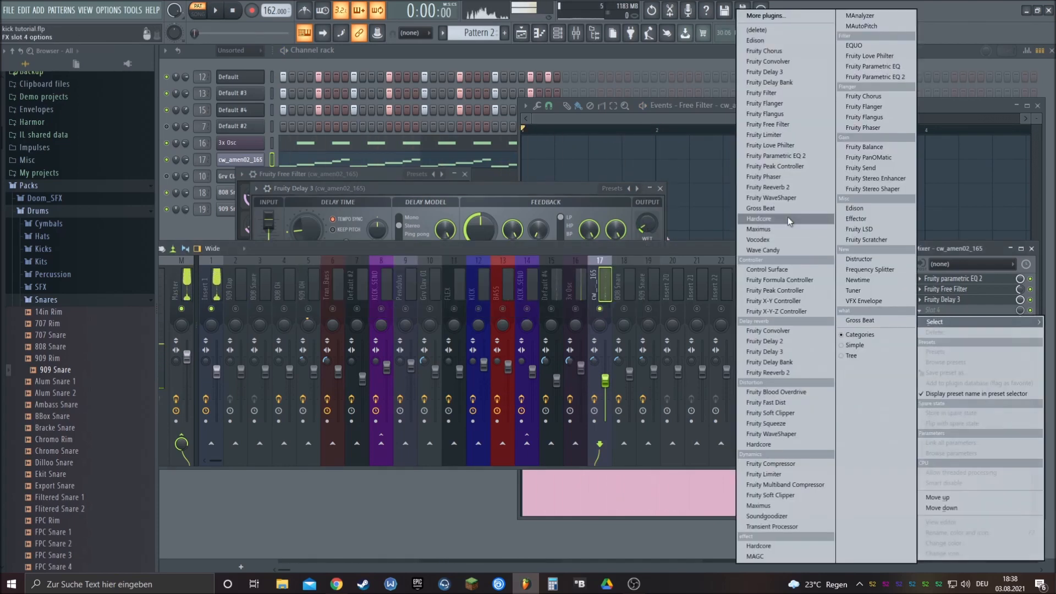
click(970, 242)
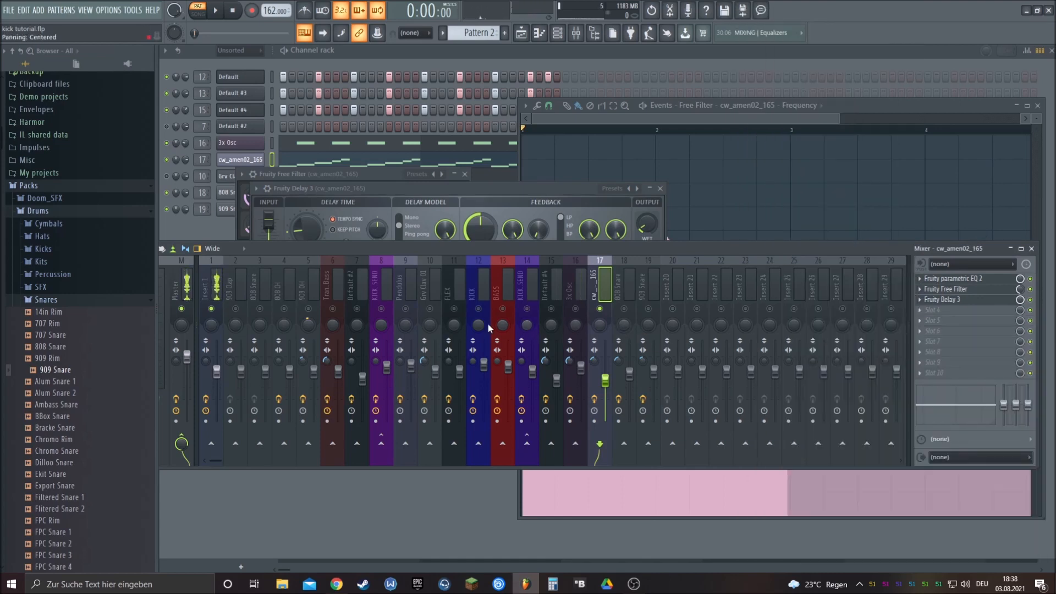
- Raise the cw_amen02_165 mixer track's volume to about 70% while playing the full mix
key(space)
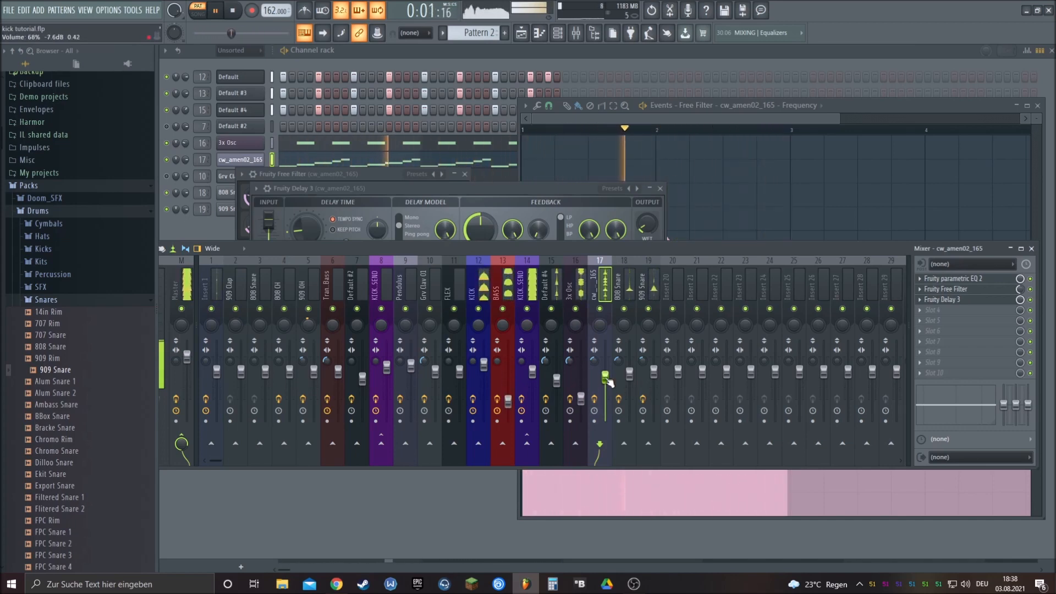
drag(606, 383, 606, 377)
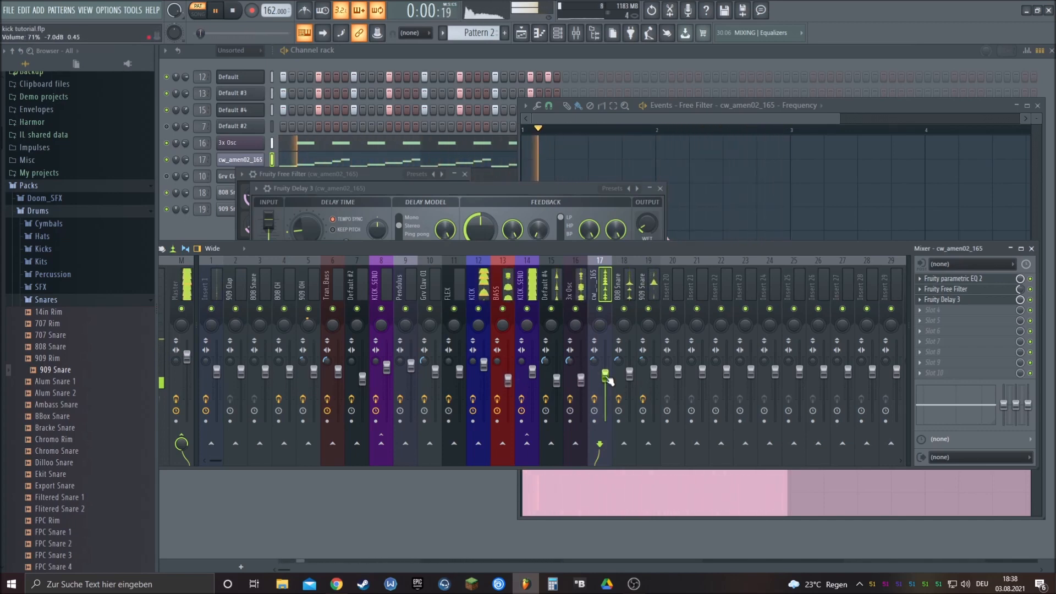
drag(606, 379, 606, 377)
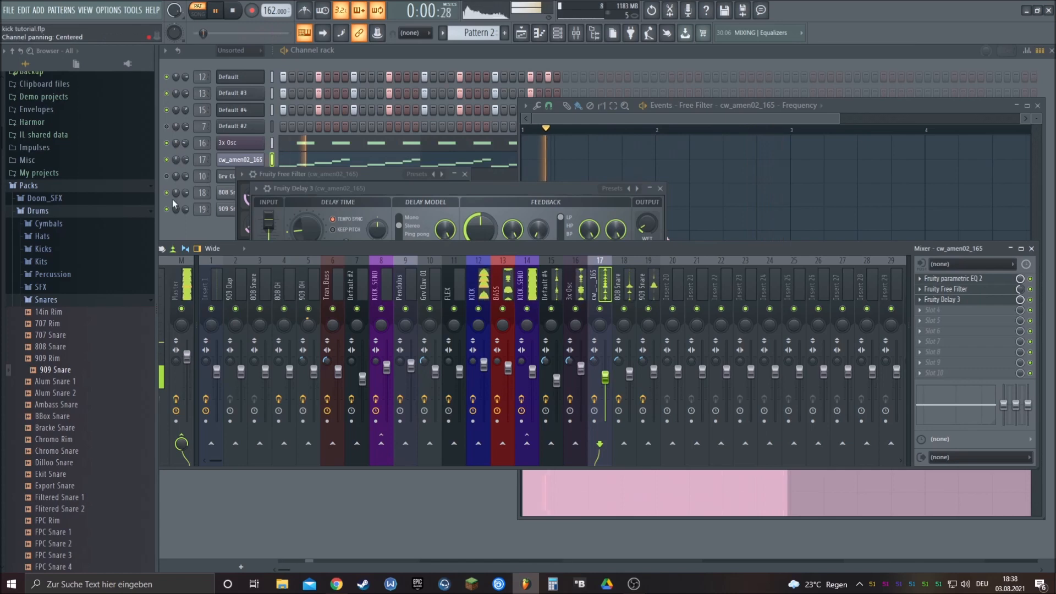
key(space)
- Close the open plugin windows, inspect Edison on the Master mixer track, and return to the channel rack
click(507, 54)
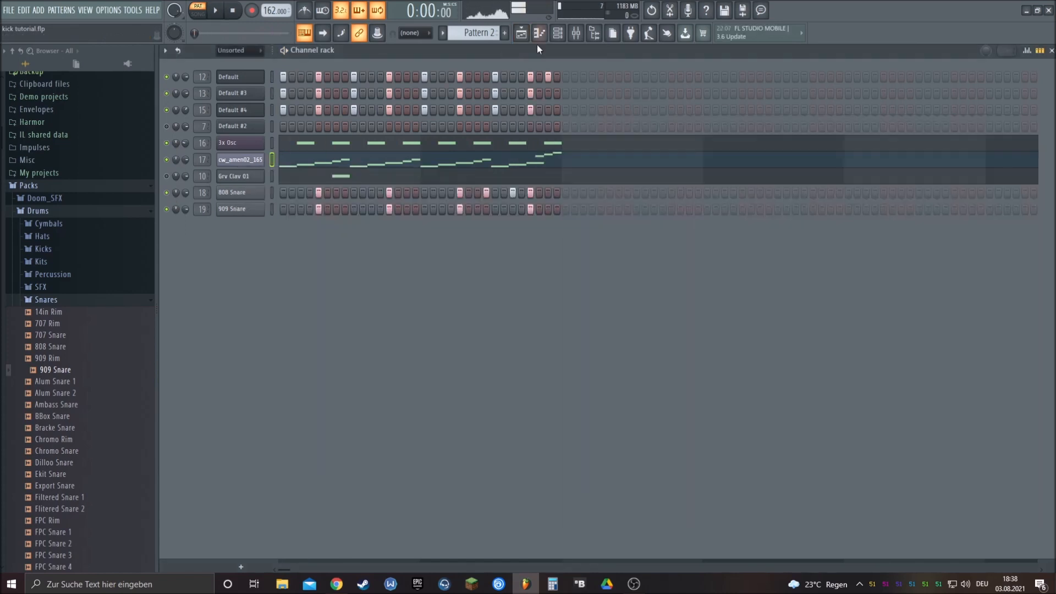
click(576, 34)
click(189, 281)
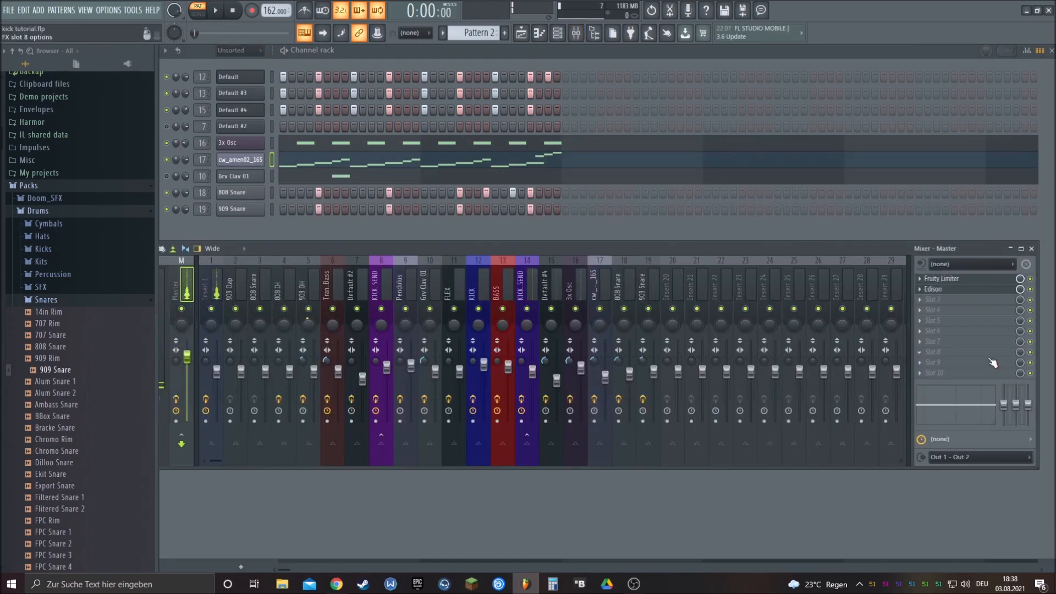
key(ctrl+e)
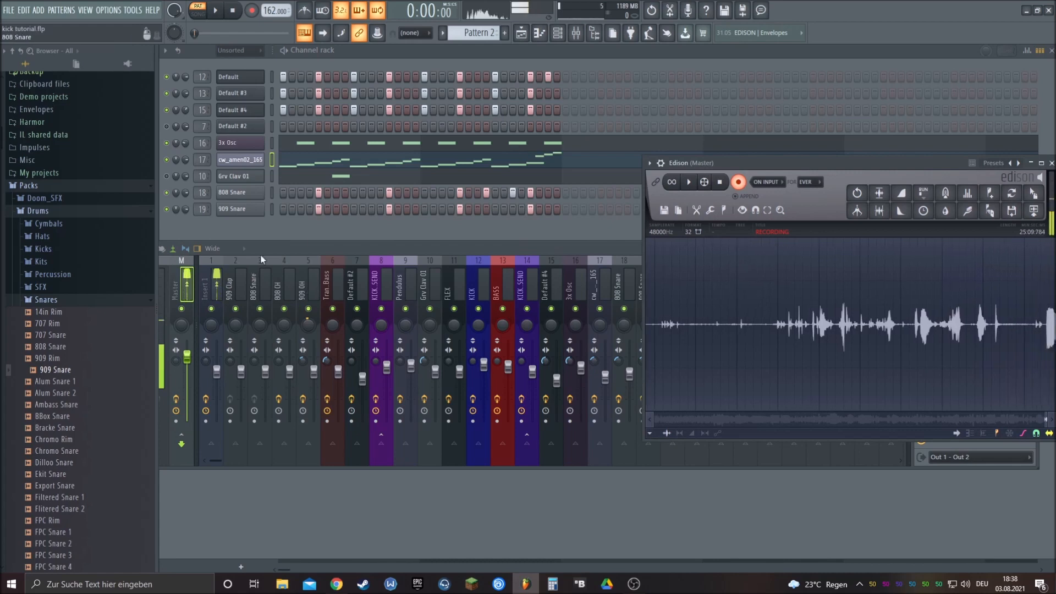
click(300, 236)
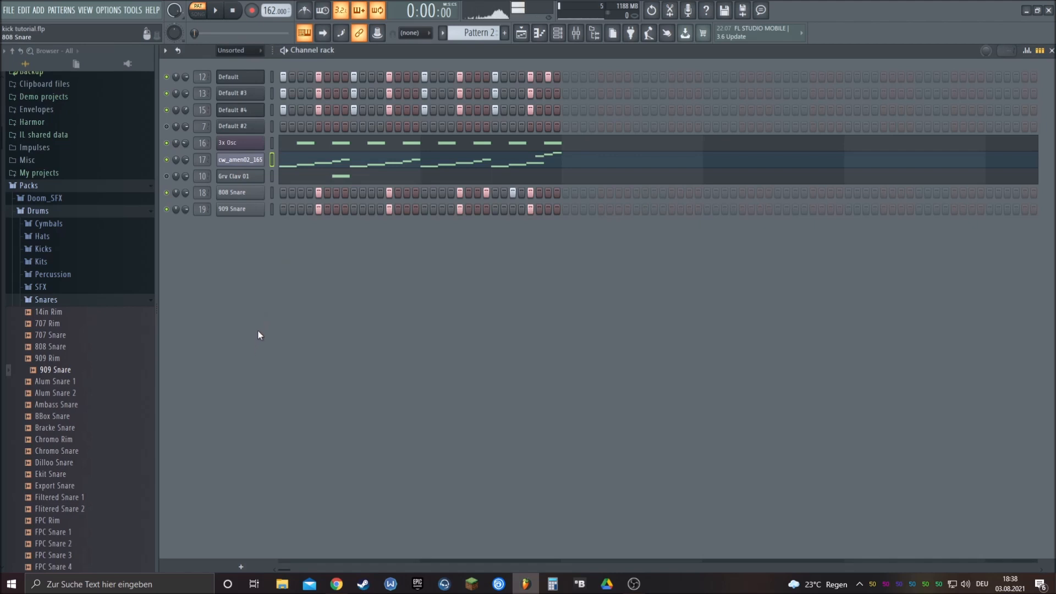
- Add the 909 OH sample from the Hats folder as a channel, place hits on the third step of every beat, and play it
click(137, 299)
click(56, 239)
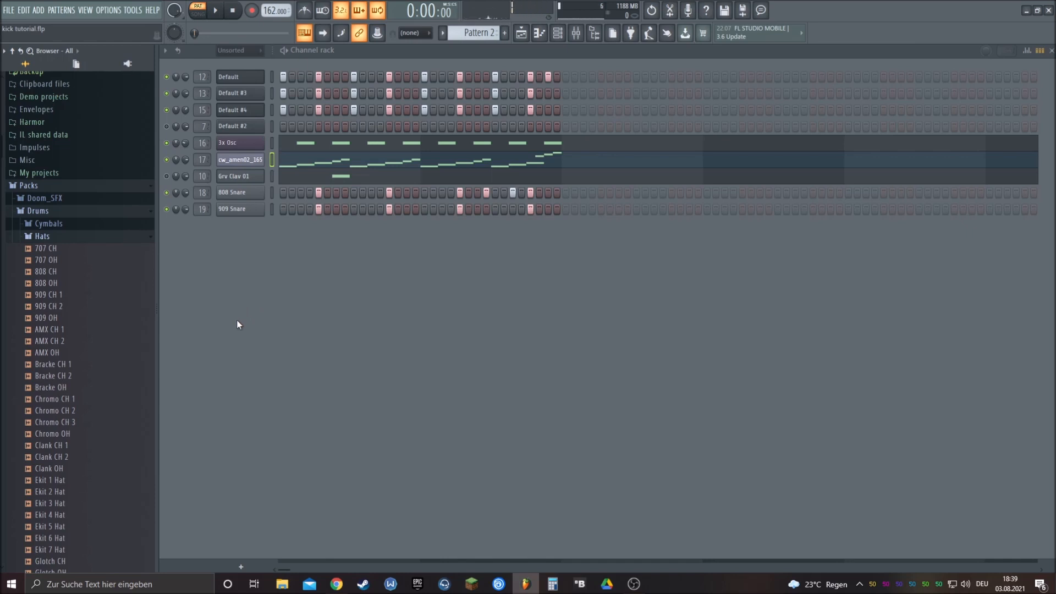
click(57, 319)
click(52, 319)
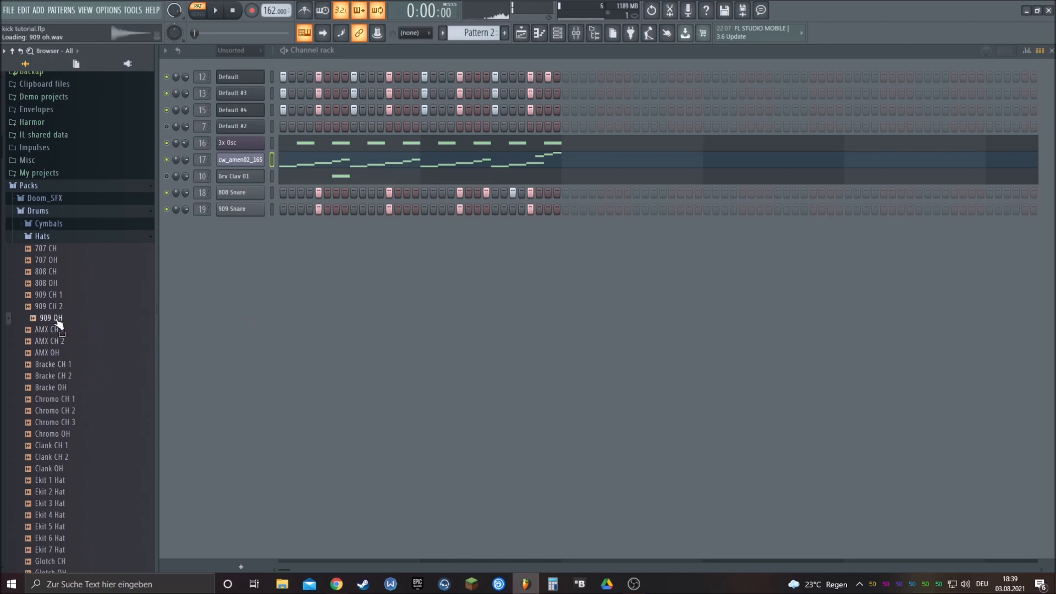
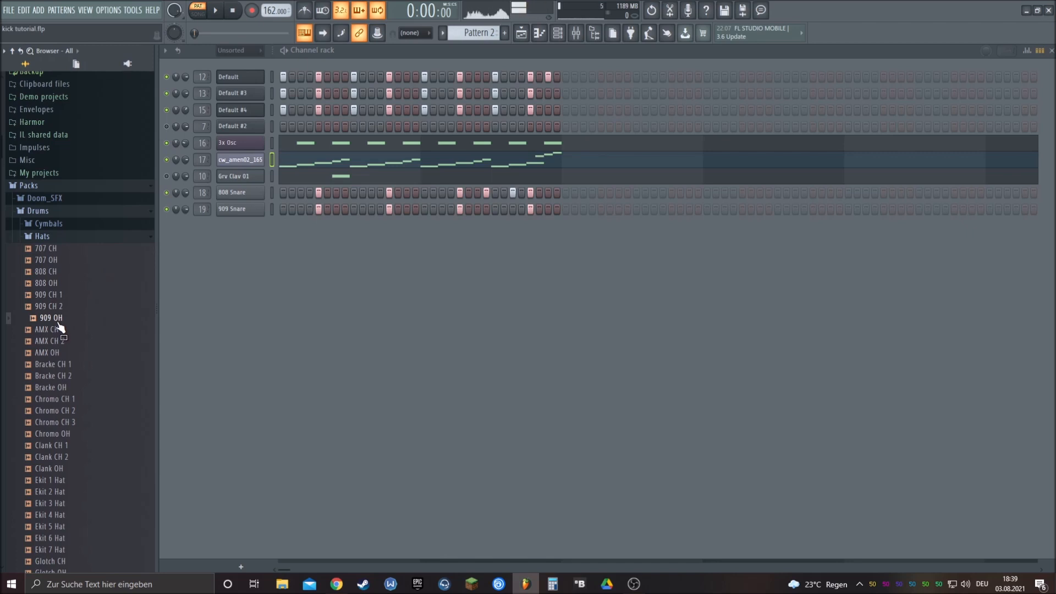
drag(61, 323, 239, 249)
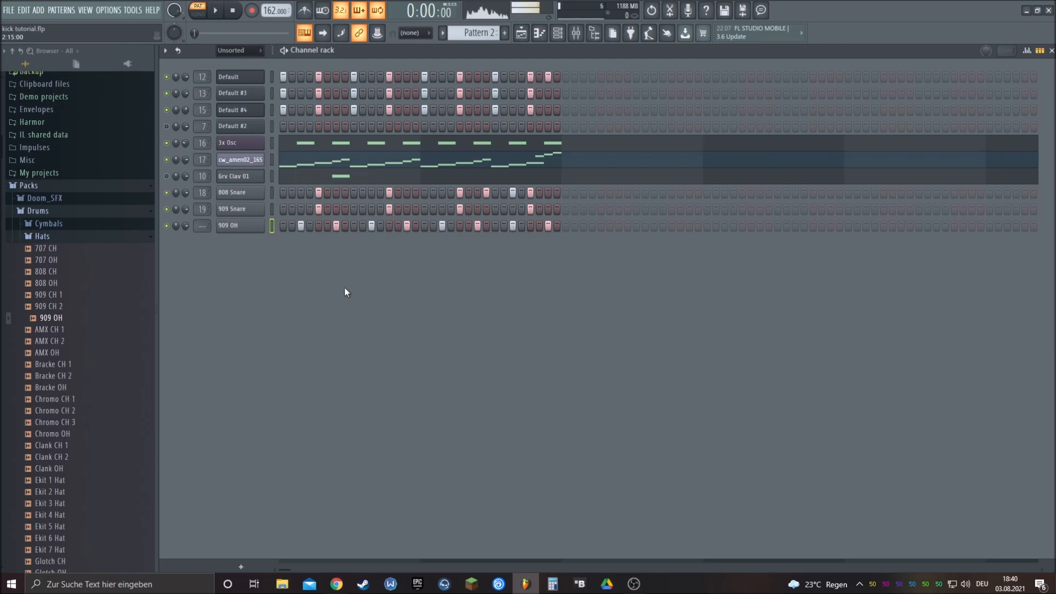
click(217, 11)
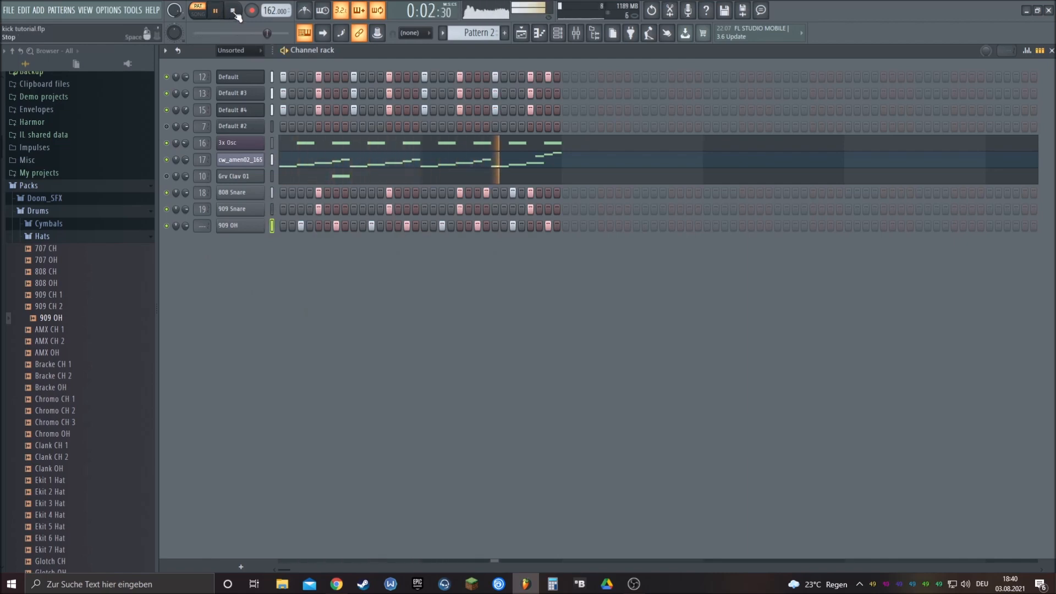
click(234, 11)
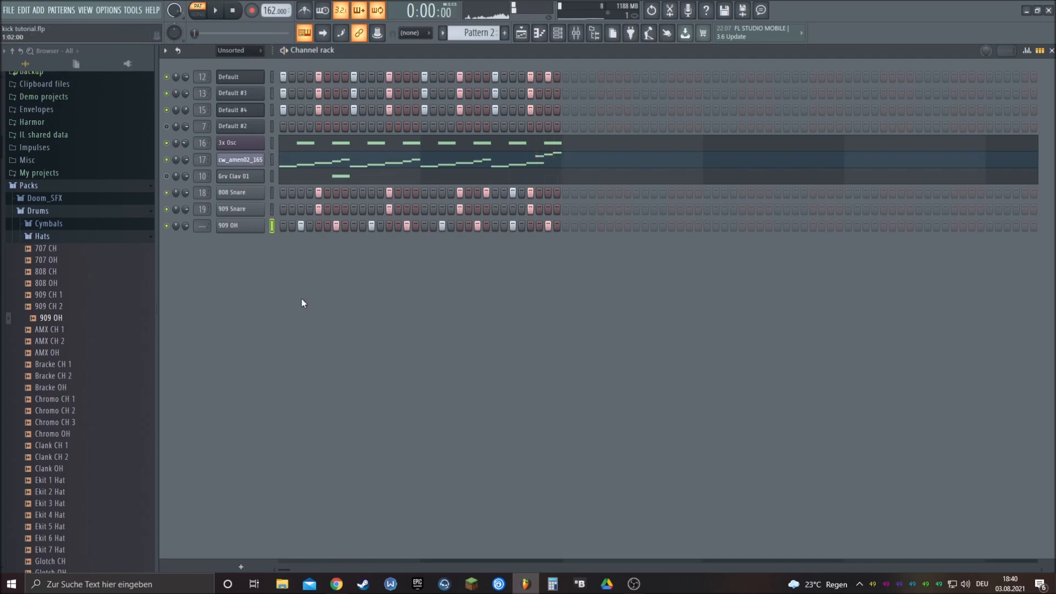
- Set the 909 OH sample's quick fade out to about 50% while playing the pattern
click(250, 228)
drag(495, 339, 495, 326)
click(215, 11)
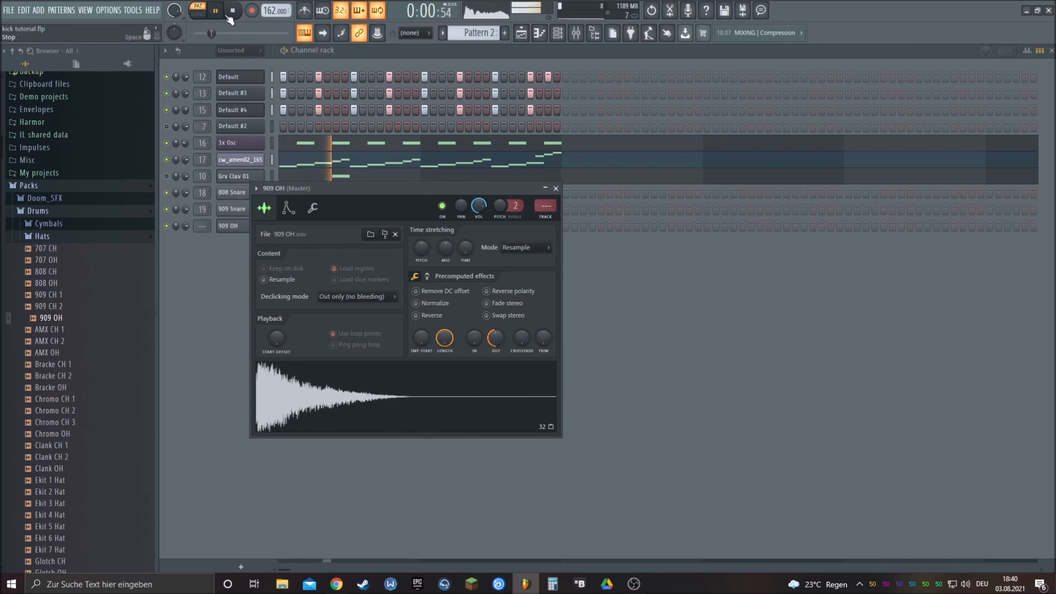
drag(496, 339, 500, 340)
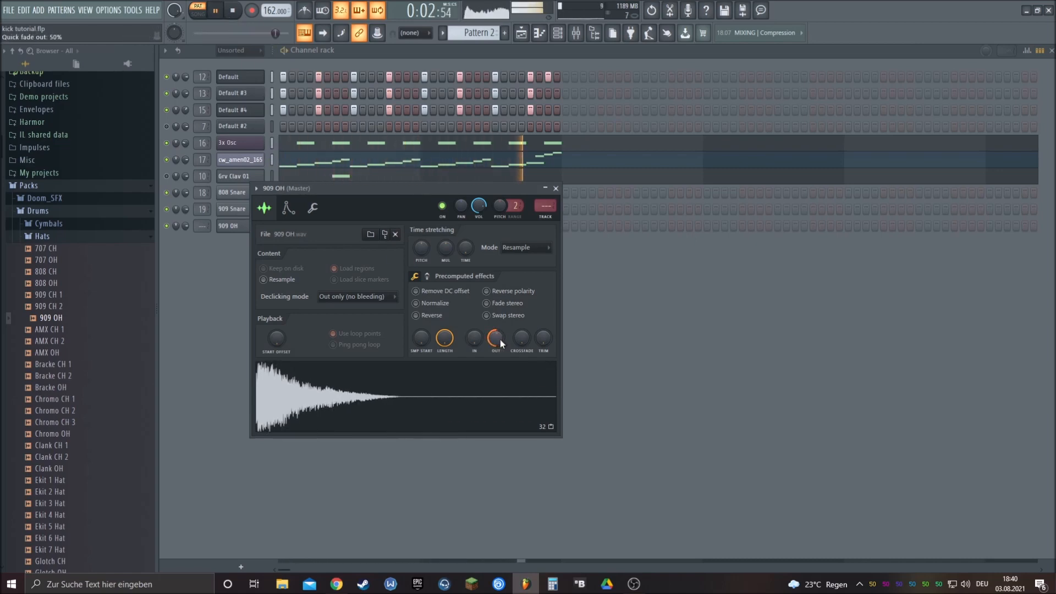
key(space)
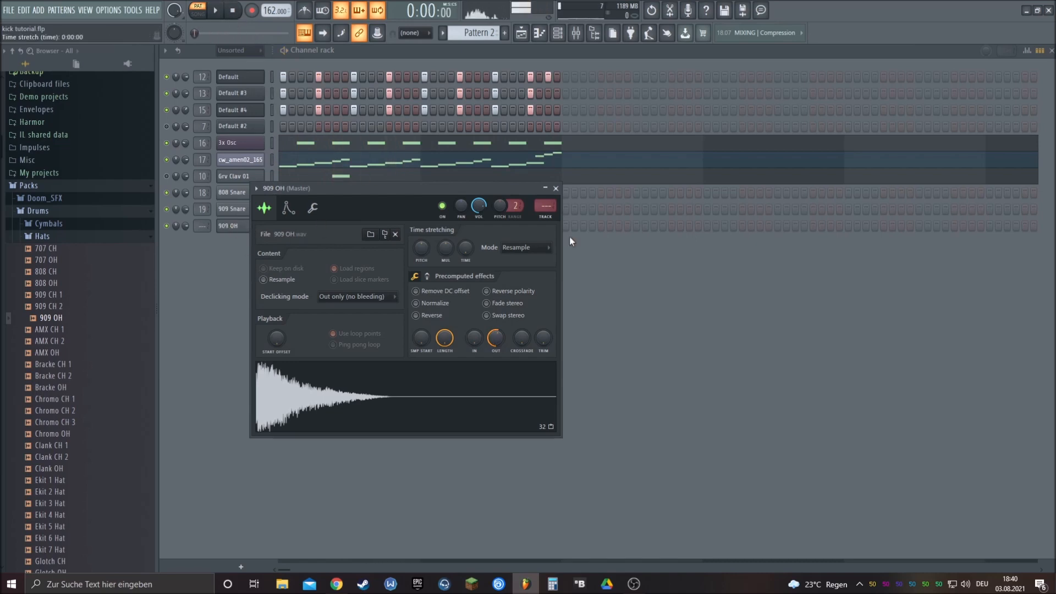
- Route the 909 OH channel to mixer track 20 and add Fruity Parametric EQ 2 to its first slot
click(545, 206)
click(932, 284)
click(816, 158)
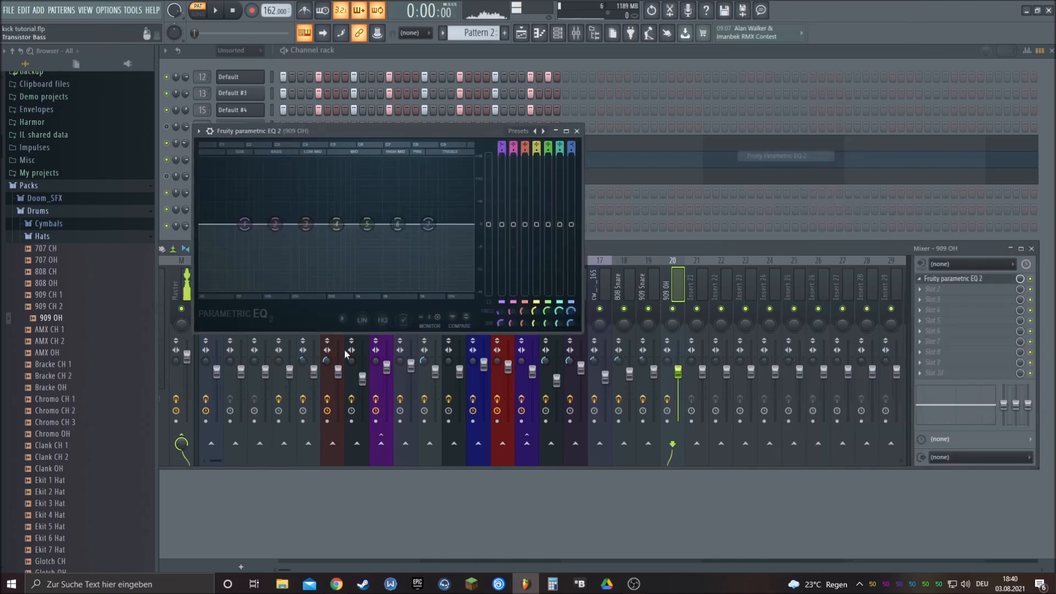
- Make band 1 of the 909 OH equalizer a steep high pass with its cutoff at about 574 Hz while playing the pattern
right_click(244, 224)
mouse_move(262, 253)
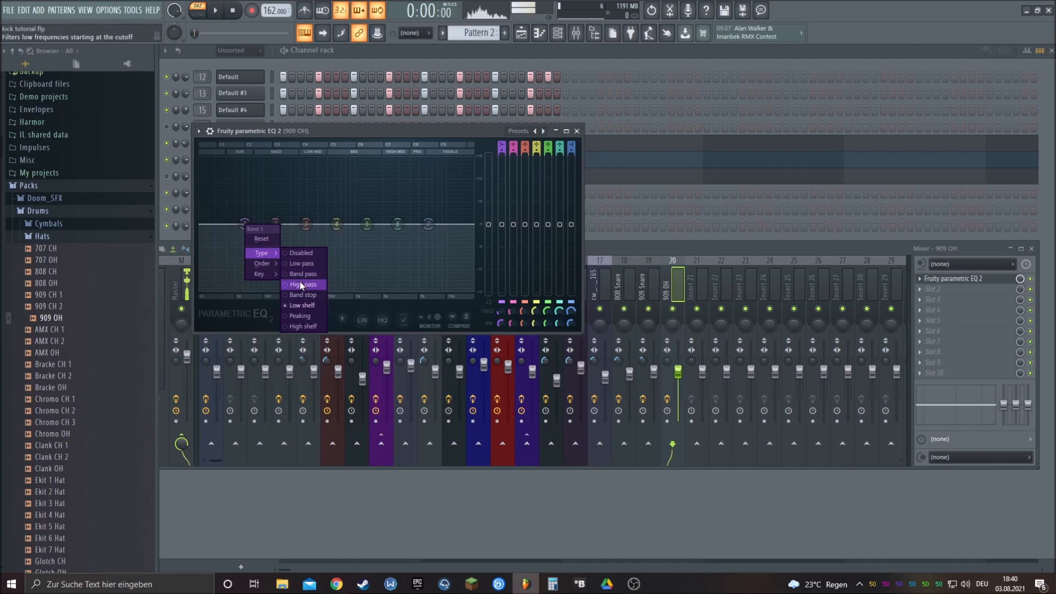
click(301, 285)
right_click(246, 225)
click(296, 264)
drag(501, 323, 500, 274)
click(216, 11)
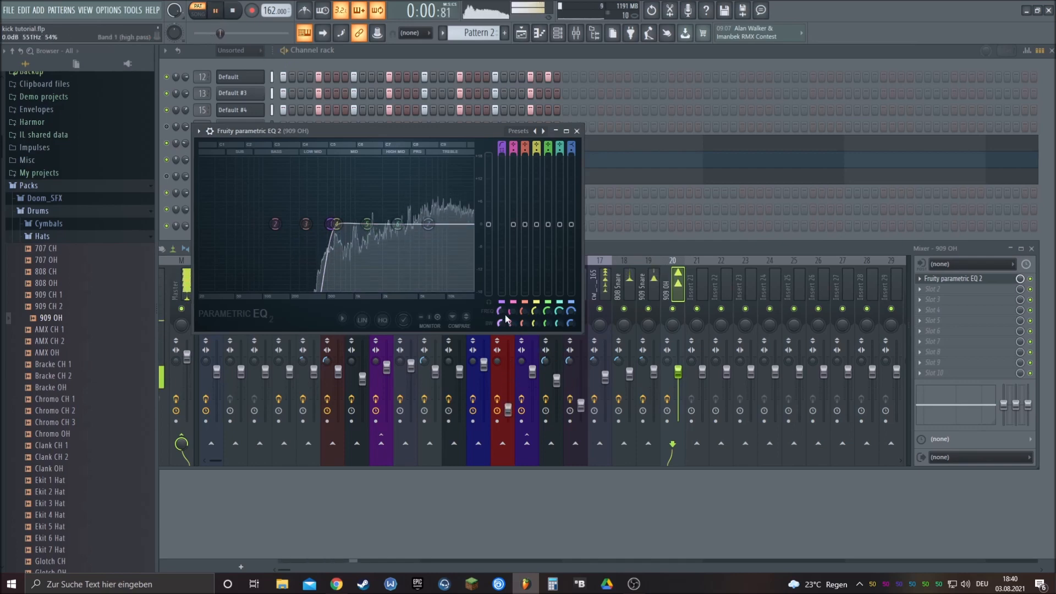
drag(500, 311, 501, 310)
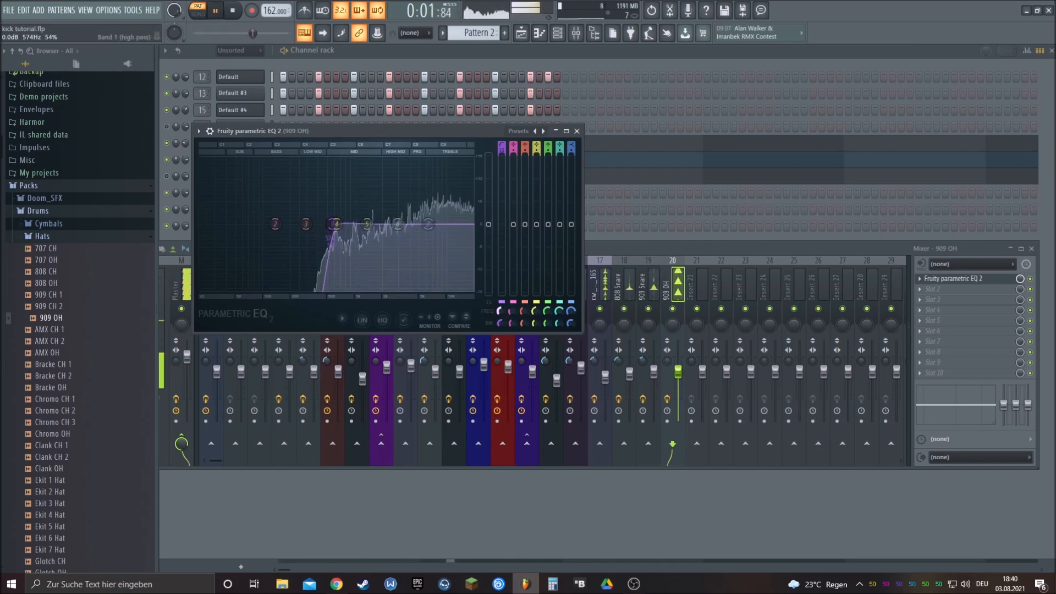
- Restart playback and slightly lower band 7 of the 909 OH equalizer to soften the treble
click(235, 13)
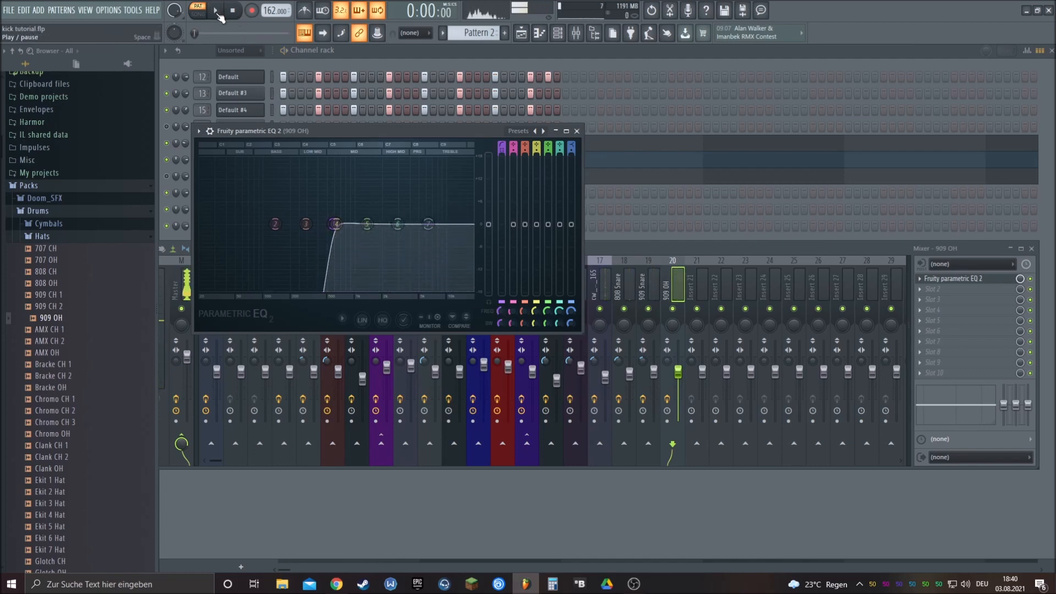
click(218, 15)
drag(428, 224, 440, 237)
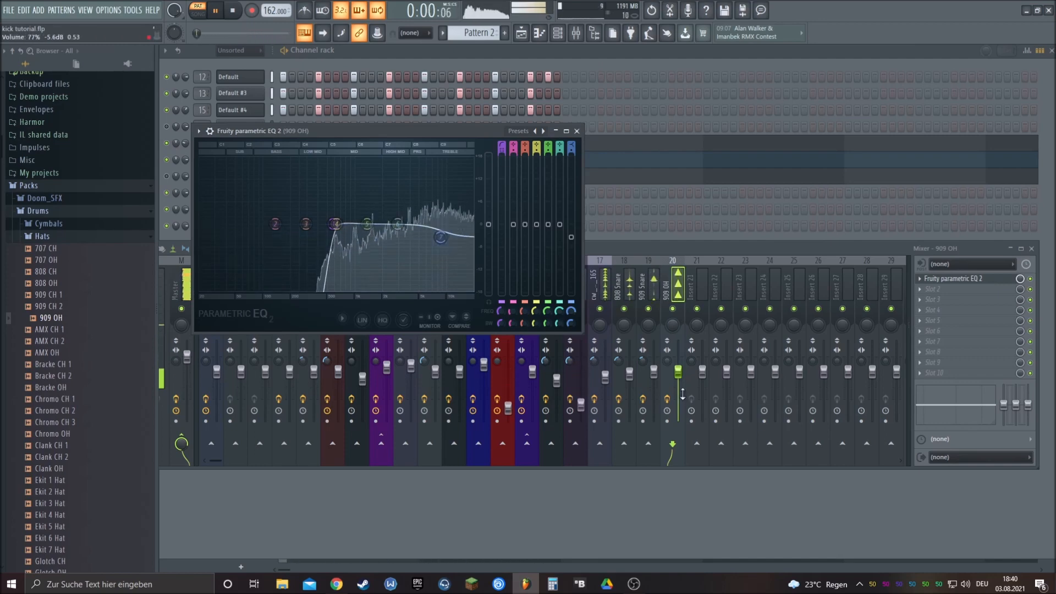
- Lower the 909 OH mixer track's volume to about 68% and audition the whole pattern
drag(682, 374, 667, 346)
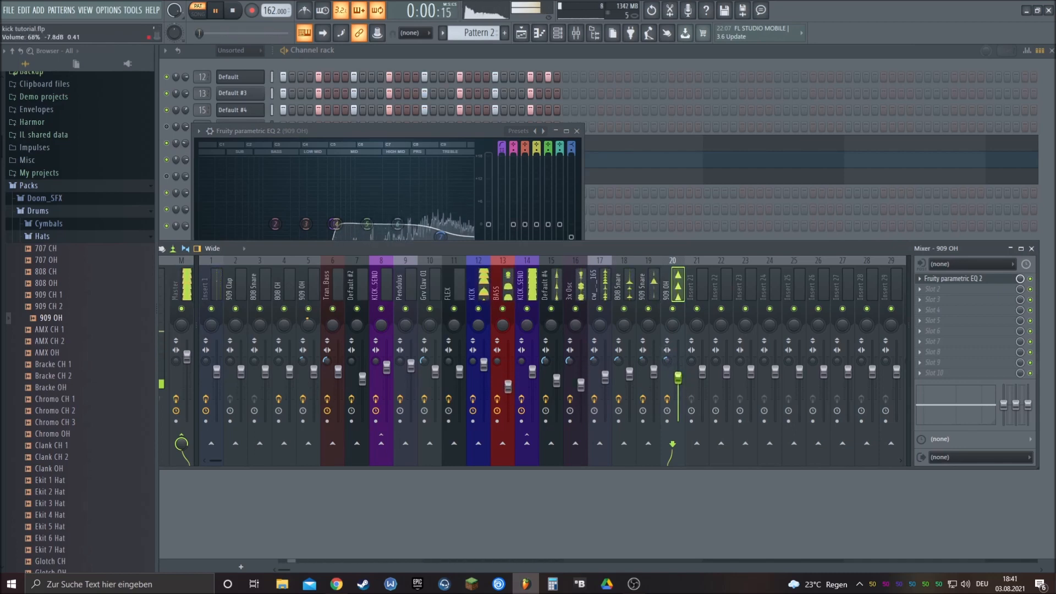
click(233, 12)
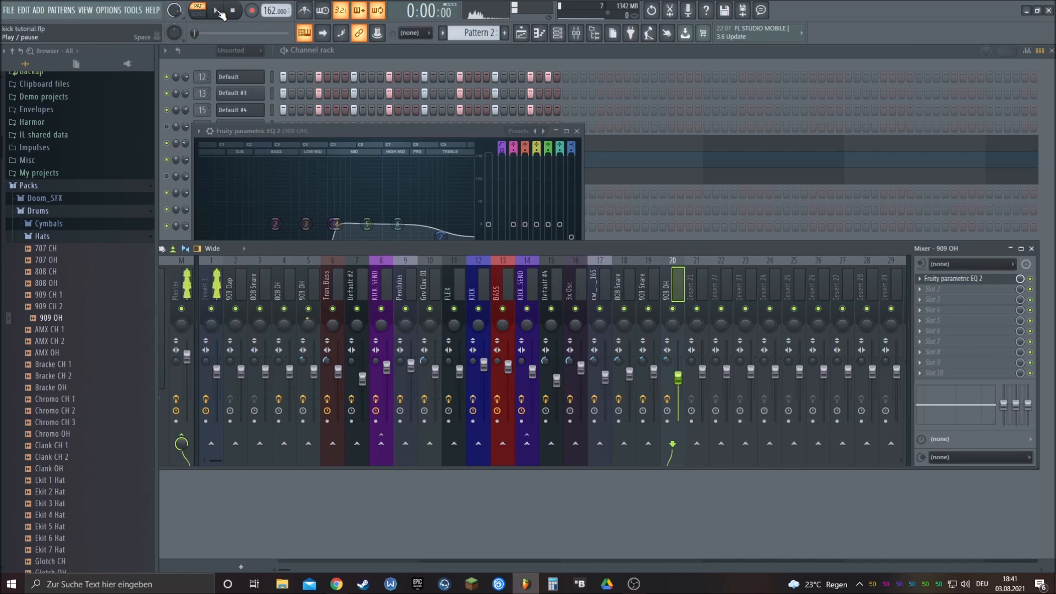
click(219, 11)
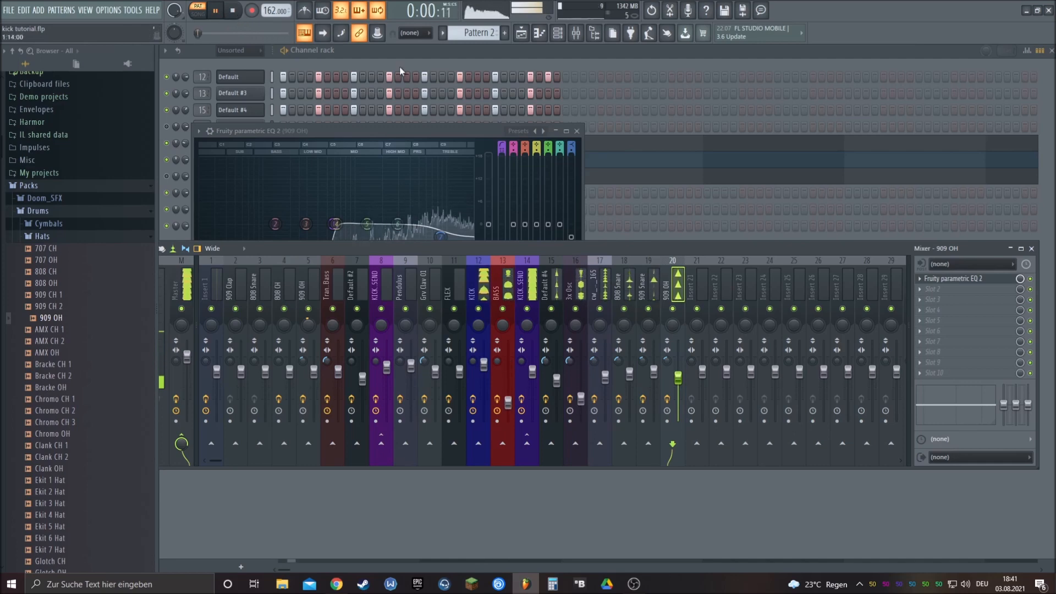
click(392, 54)
key(space)
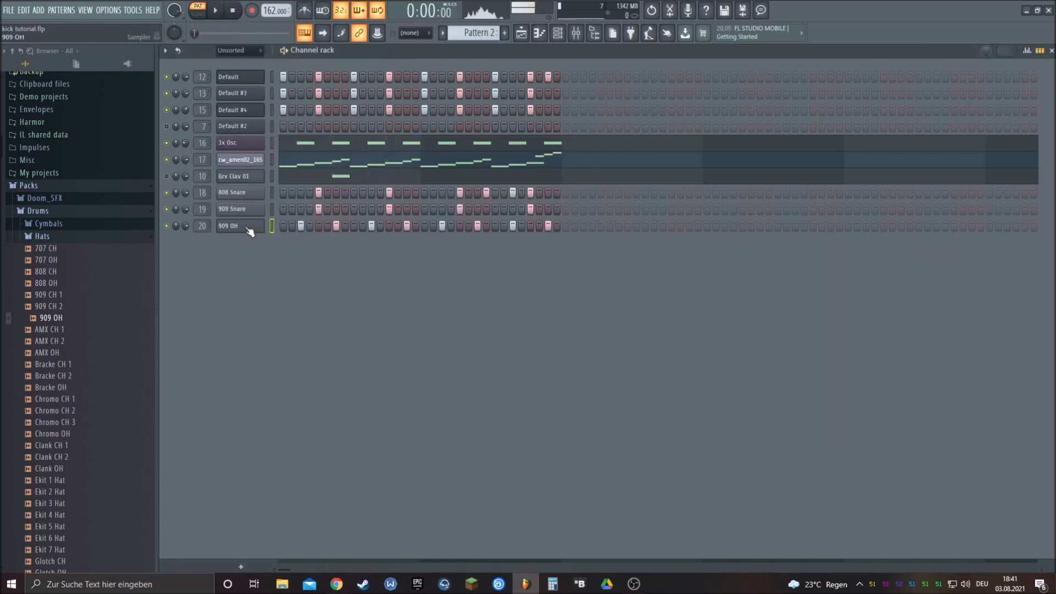
- Raise the 909 OH channel's pitch by about 128 cents while playing the pattern
click(247, 227)
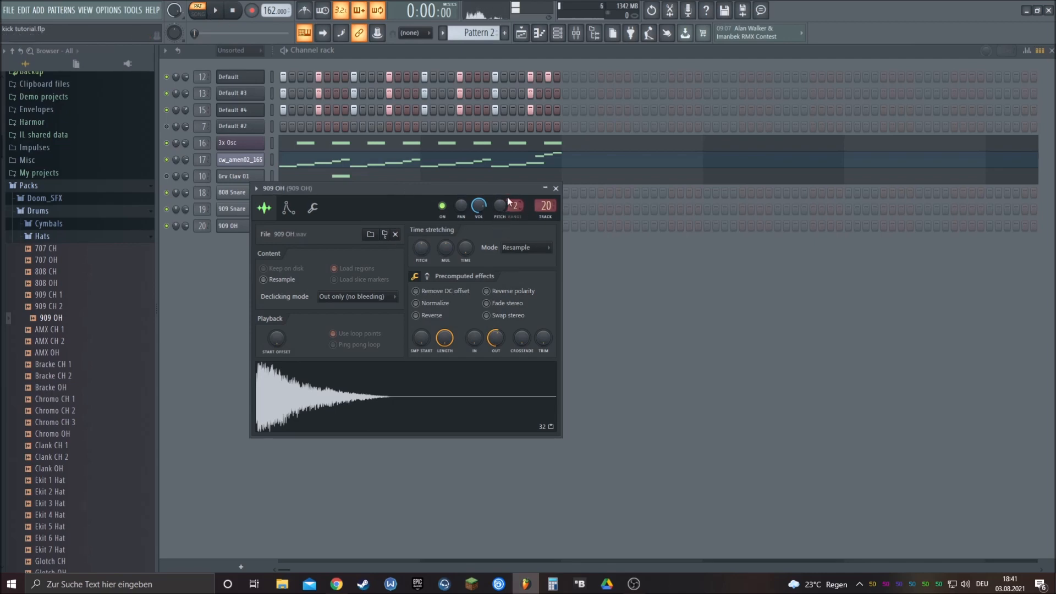
click(217, 12)
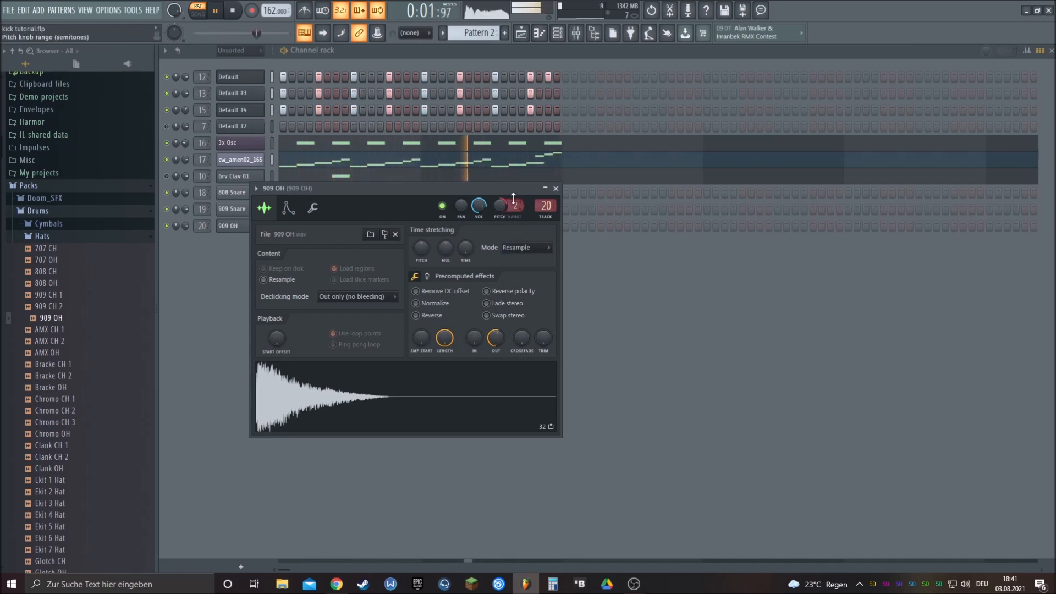
drag(500, 207, 499, 210)
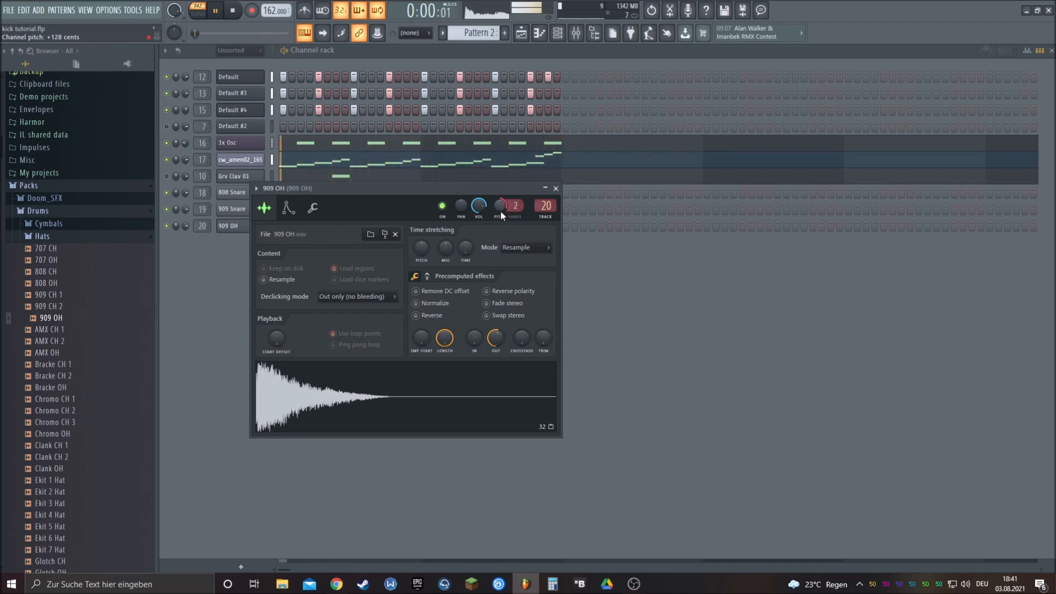
click(665, 302)
- Solo the 909 OH channel to hear it alone, and browse the effects for its second mixer slot
right_click(167, 226)
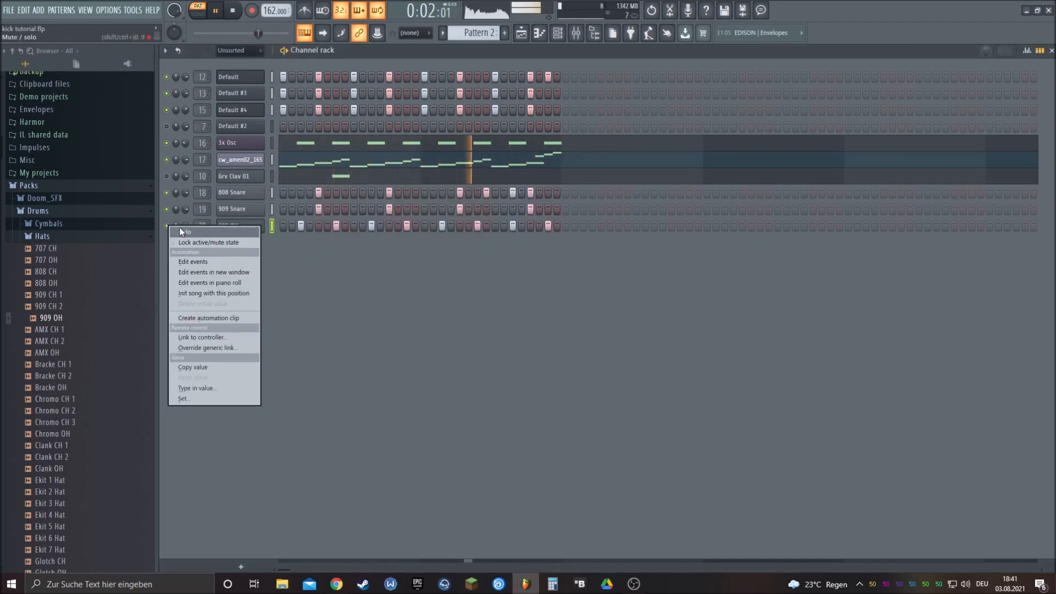
click(180, 229)
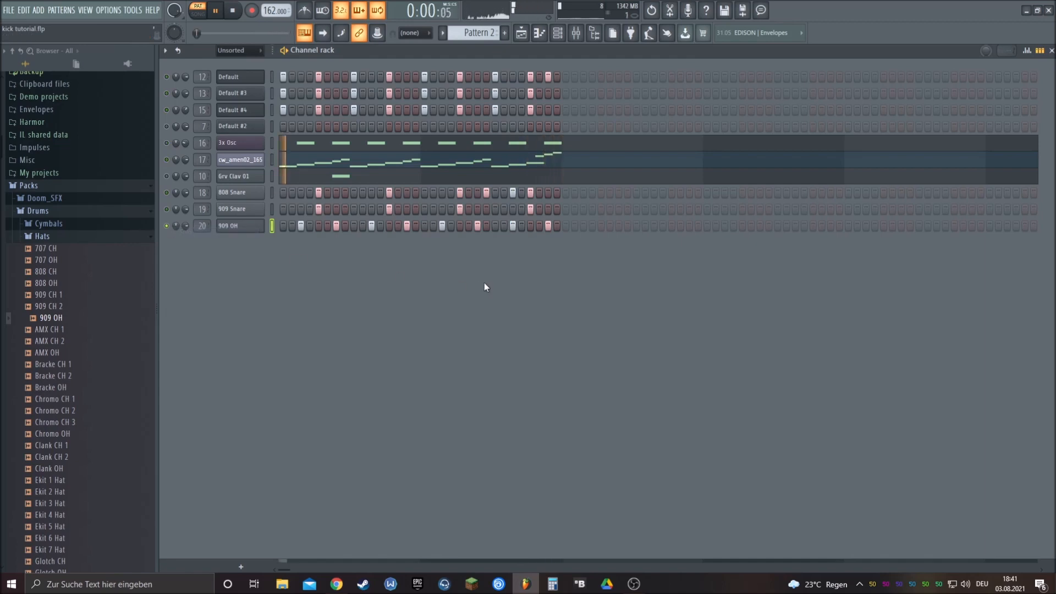
click(576, 33)
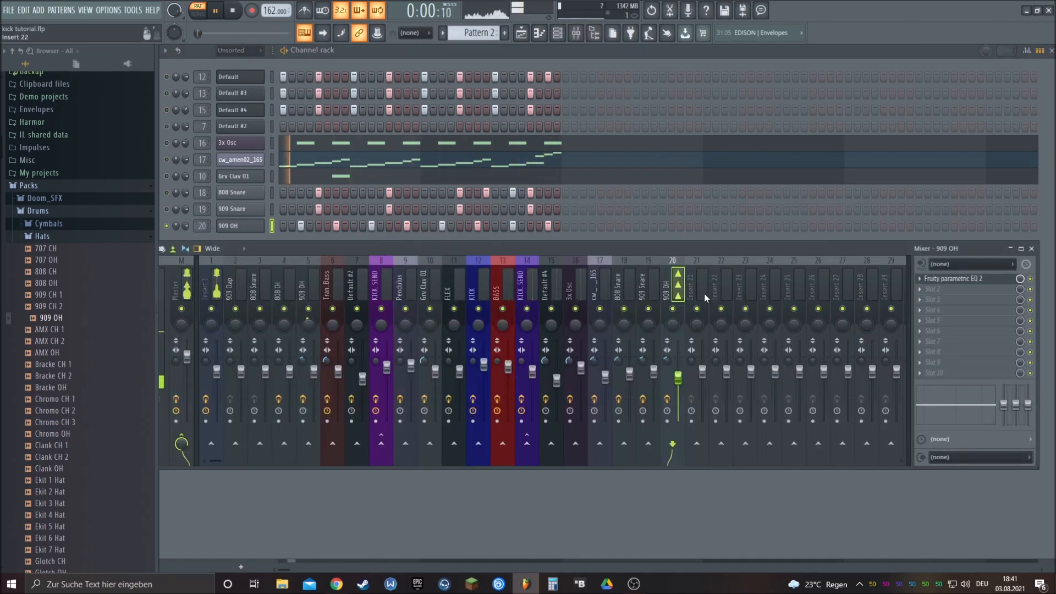
click(235, 11)
click(236, 11)
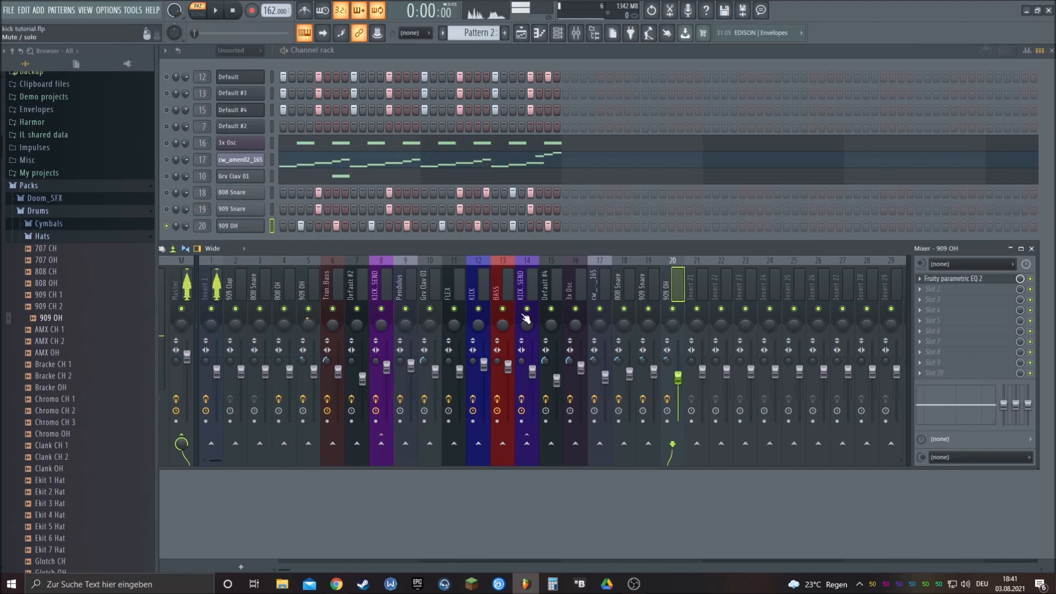
click(945, 296)
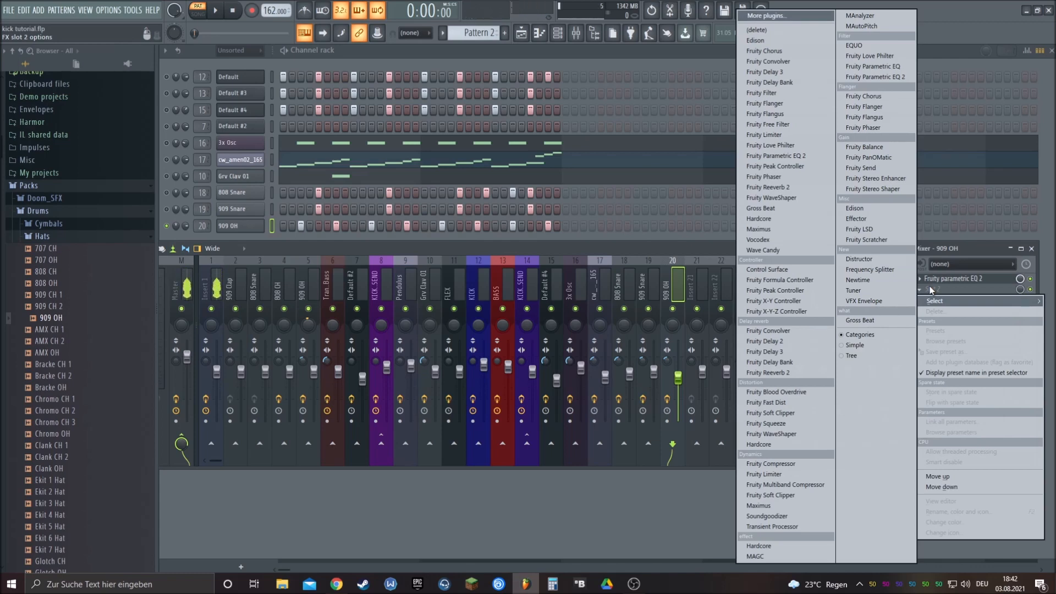
click(587, 252)
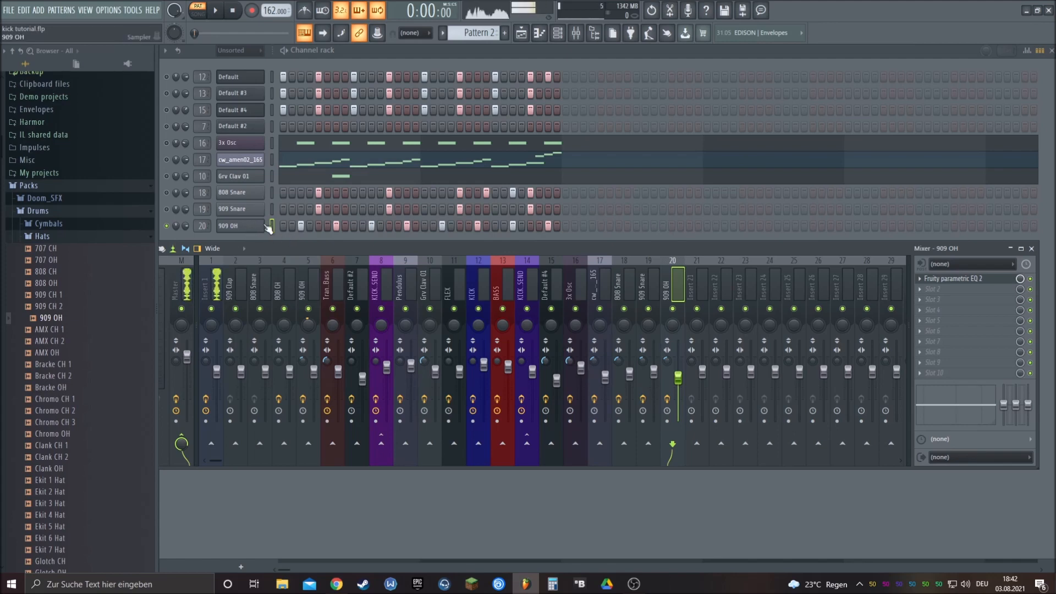
- Add 909 OH hits on the first two steps of bar 2 and unsolo the channel, keeping Grv Clav 01 muted
click(433, 226)
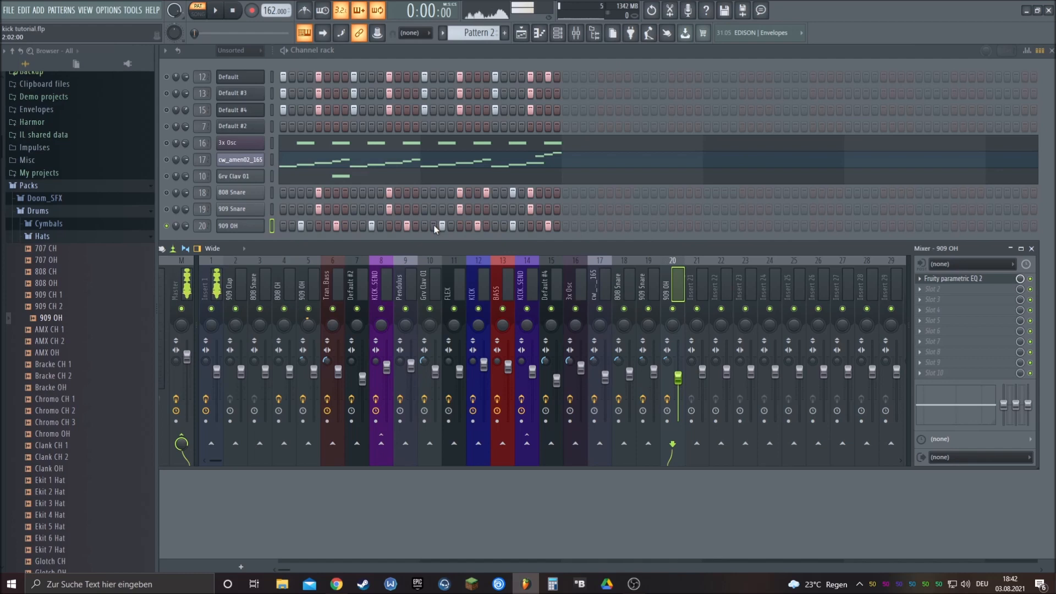
key(F9)
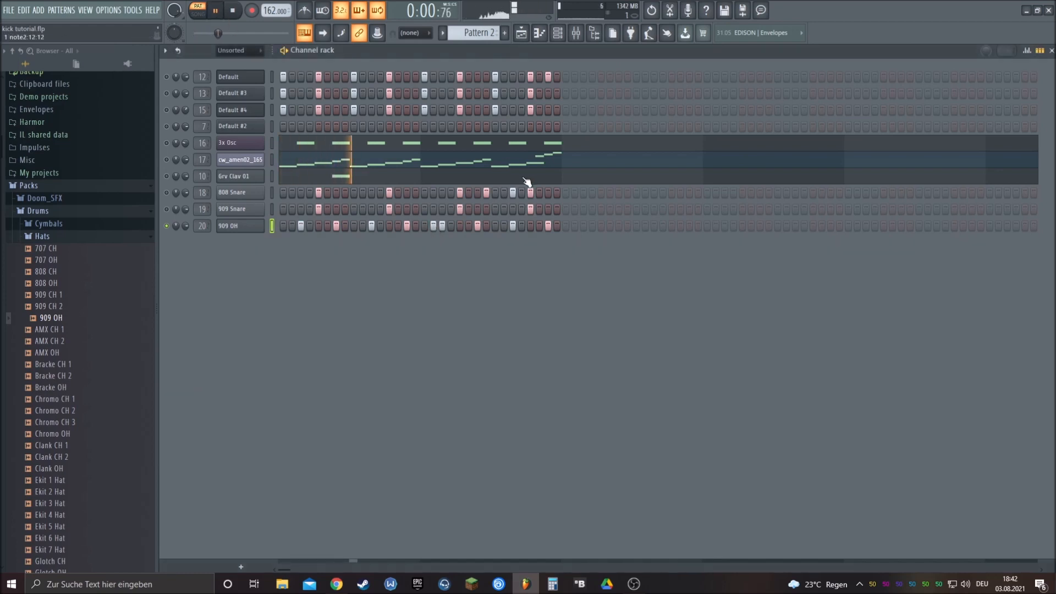
right_click(168, 227)
click(170, 230)
right_click(167, 225)
click(173, 232)
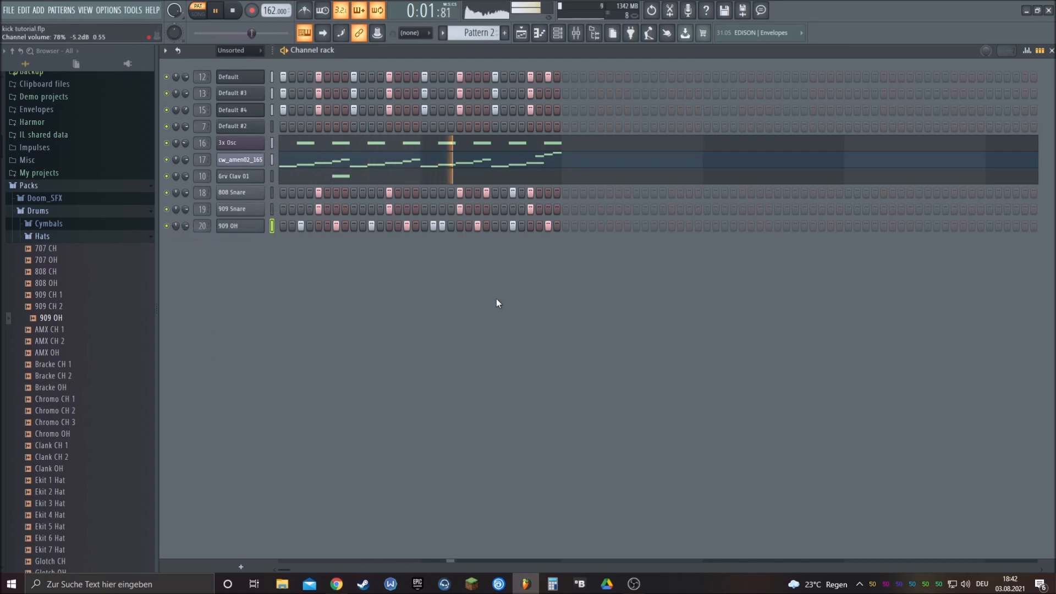
click(425, 226)
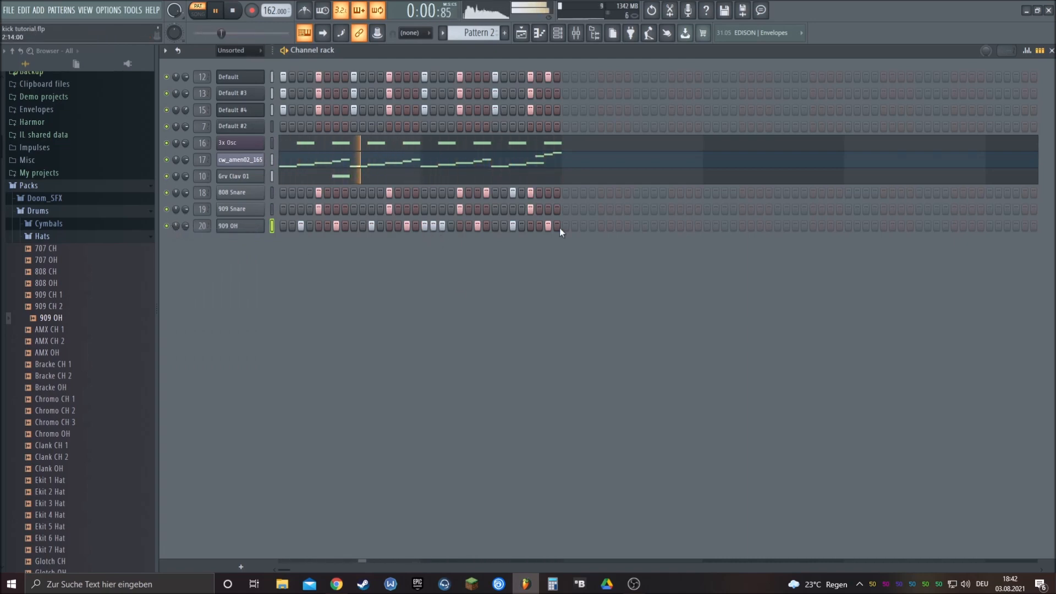
click(173, 177)
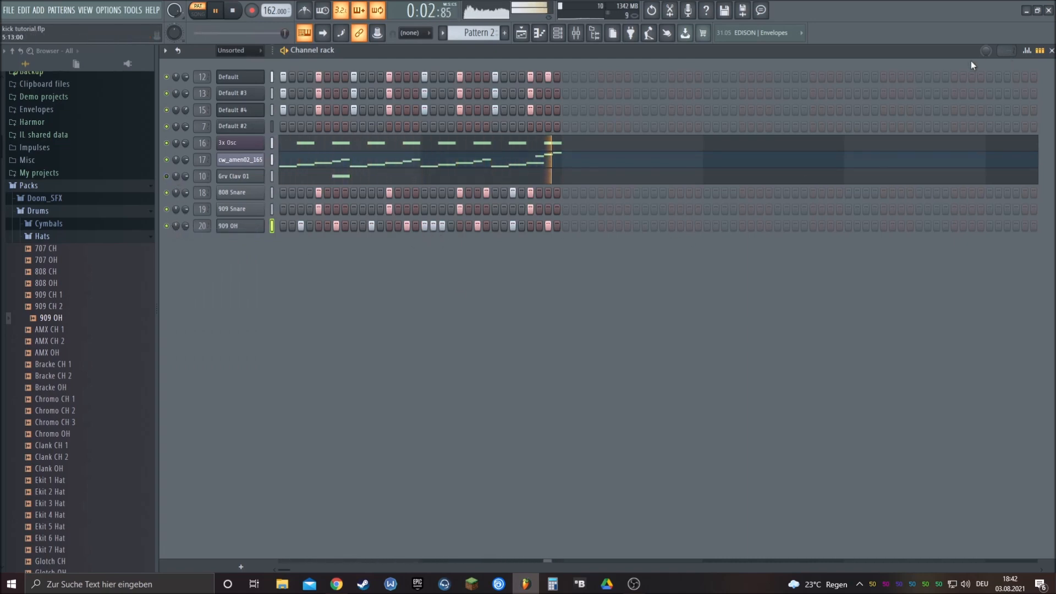
- Lower the velocities of the 909 OH hits on steps 17 and 18 into a ramp rising towards step 19
click(1026, 50)
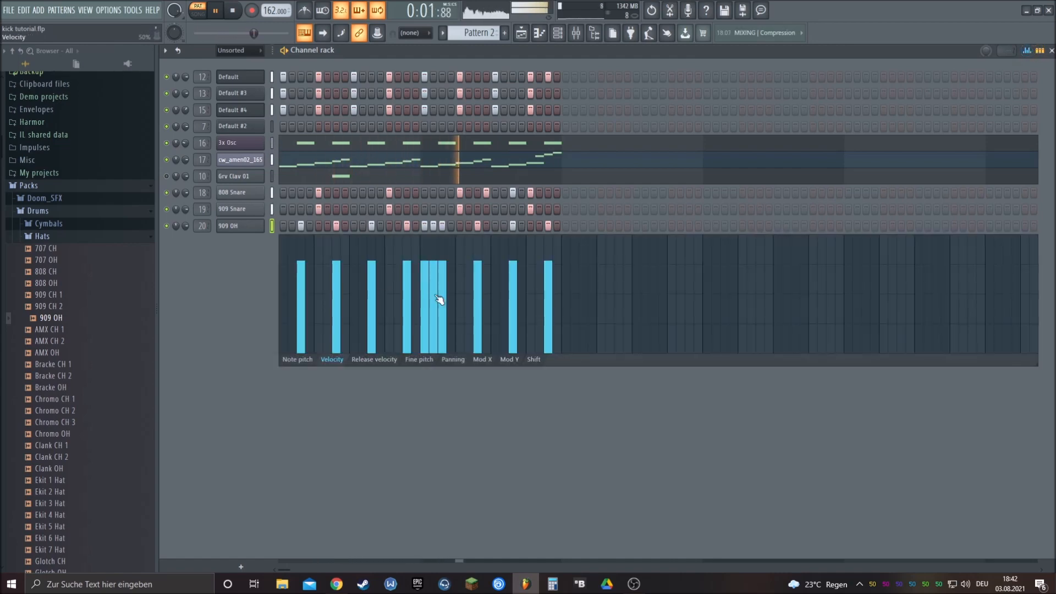
drag(427, 321, 432, 288)
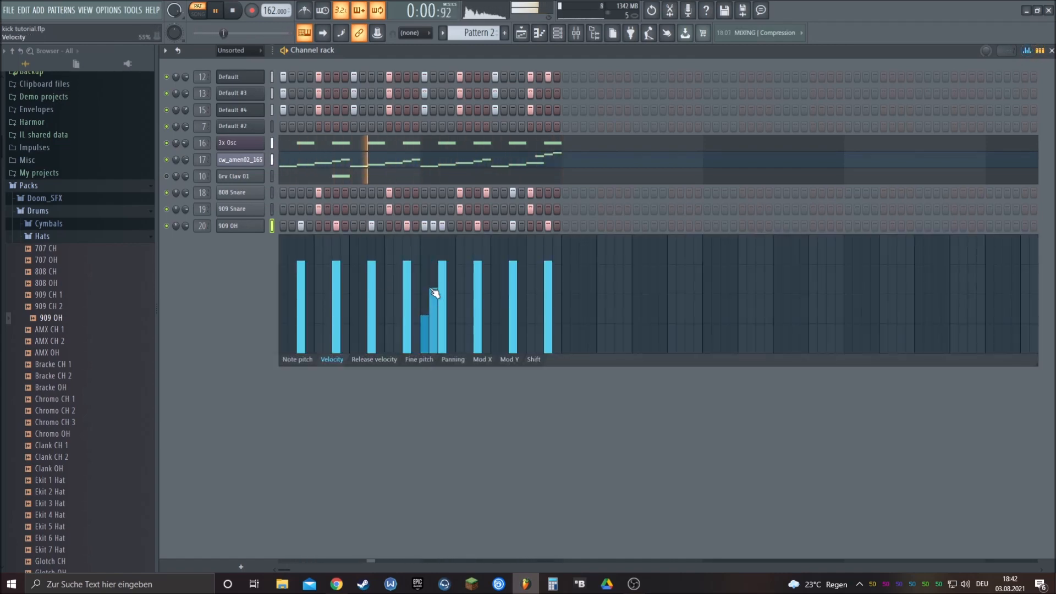
click(434, 291)
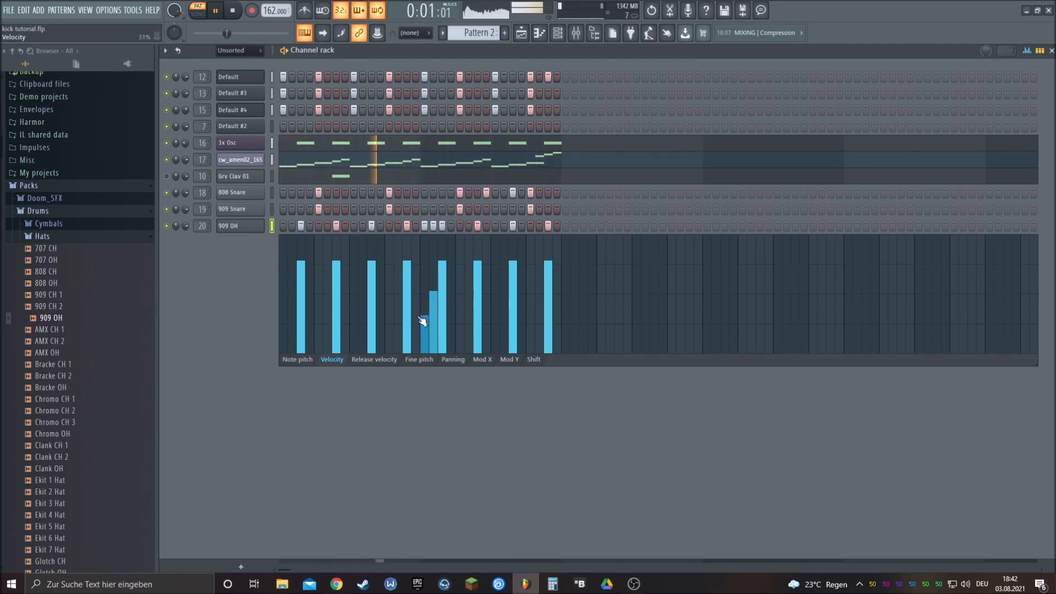
key(space)
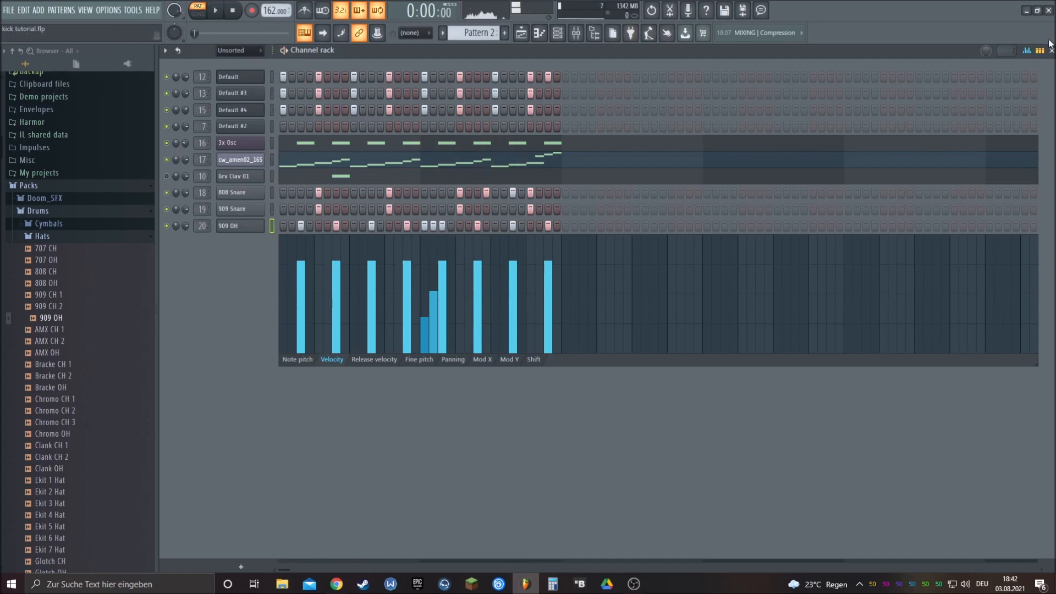
click(1027, 50)
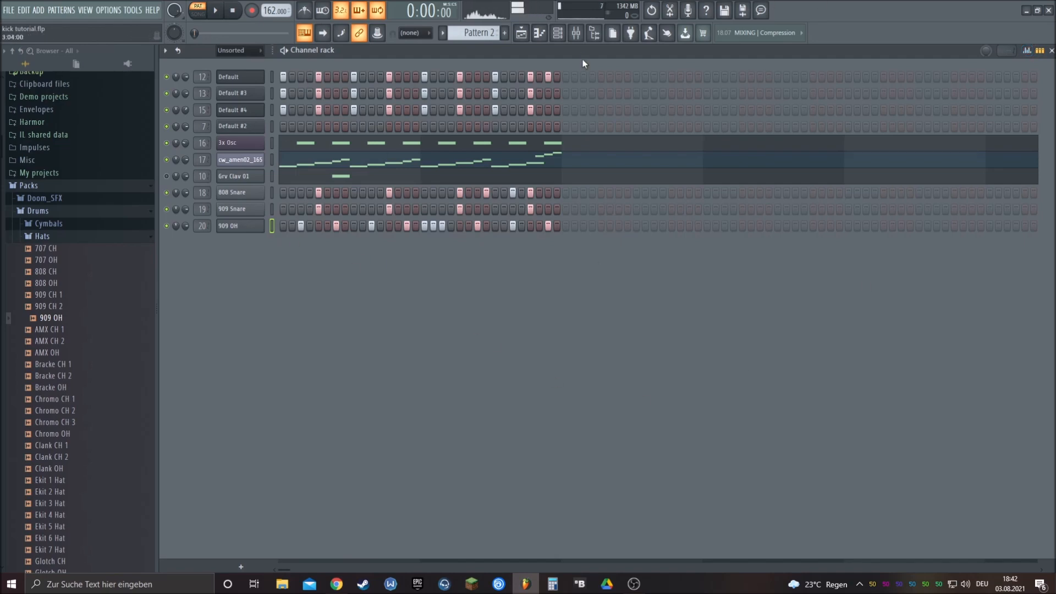
- Add Fruity Delay 3 to the second slot of the 909 OH mixer track and set its delay time to 3:0
click(576, 32)
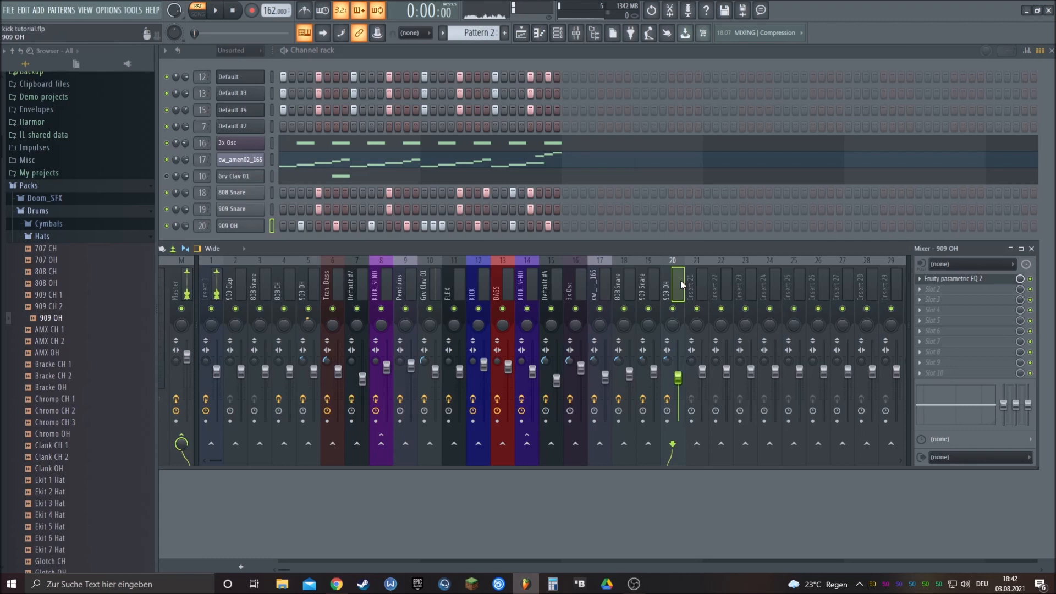
click(942, 290)
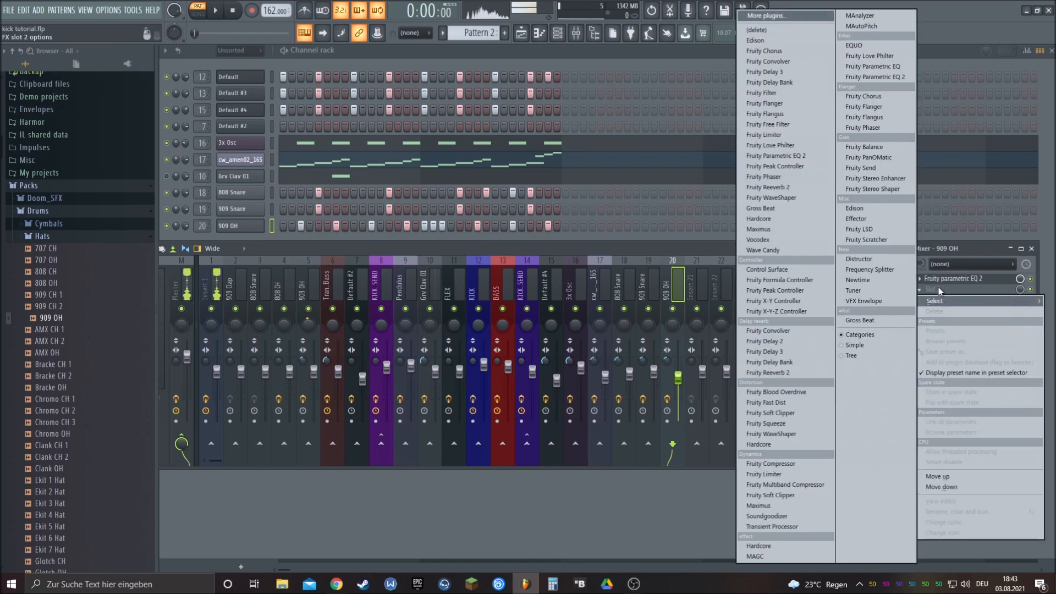
click(783, 352)
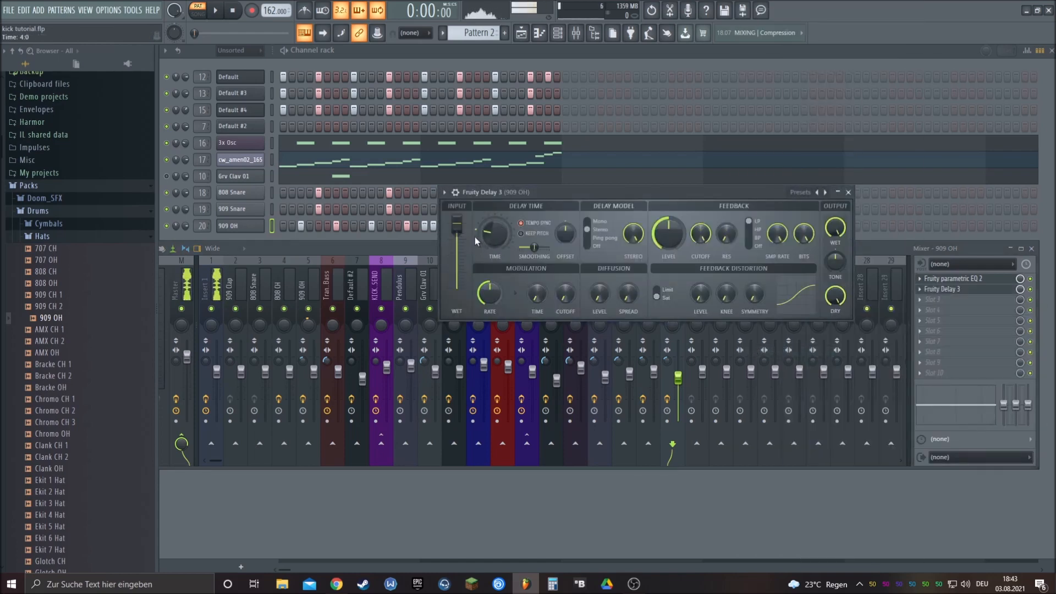
drag(475, 236, 474, 243)
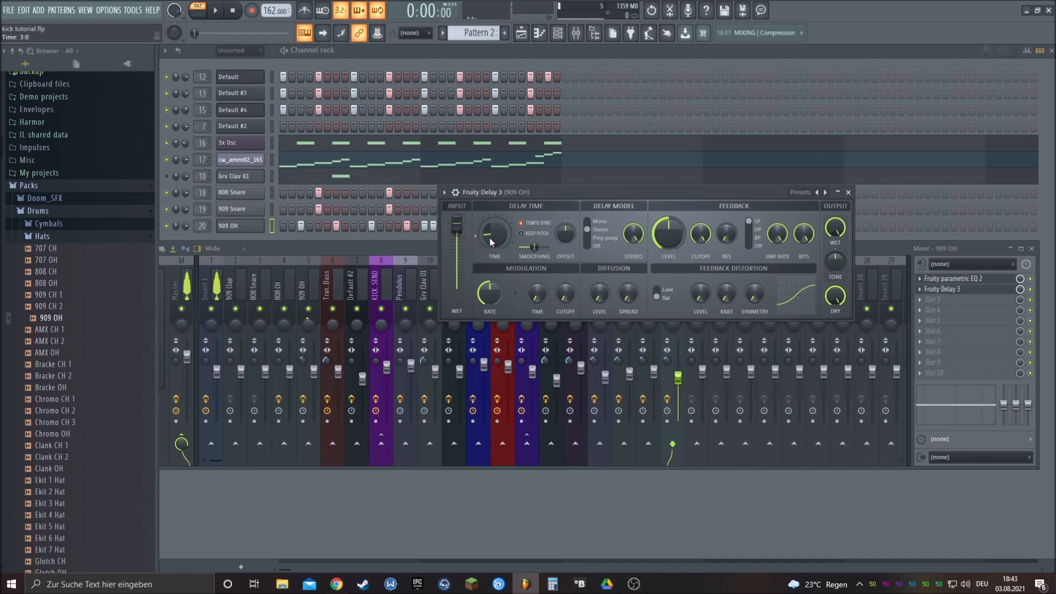
- Solo the 909 OH channel, play the pattern and reopen the track's Fruity Delay 3
right_click(167, 227)
click(177, 232)
click(215, 10)
click(576, 32)
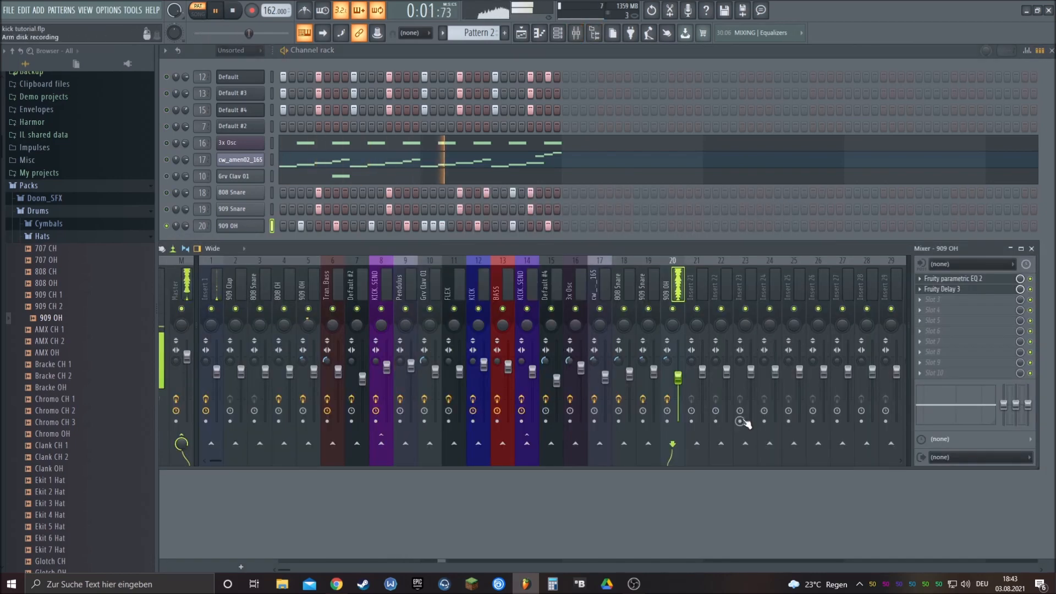
click(943, 289)
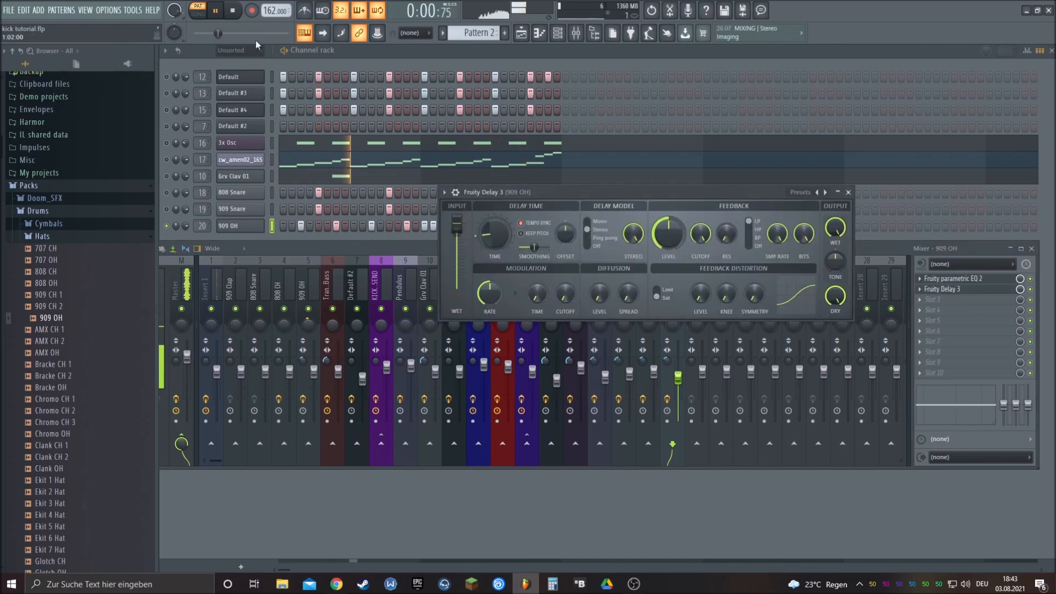
- Reduce the 909 OH delay's wet output to about 7.5% while playing the soloed hat, and check the effect's bypass
key(space)
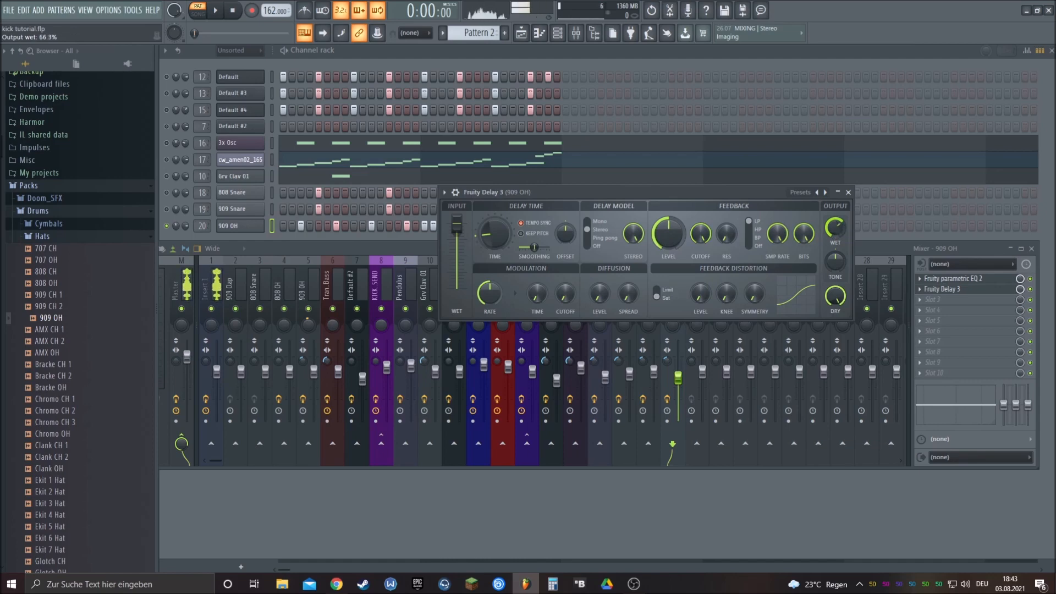
key(space)
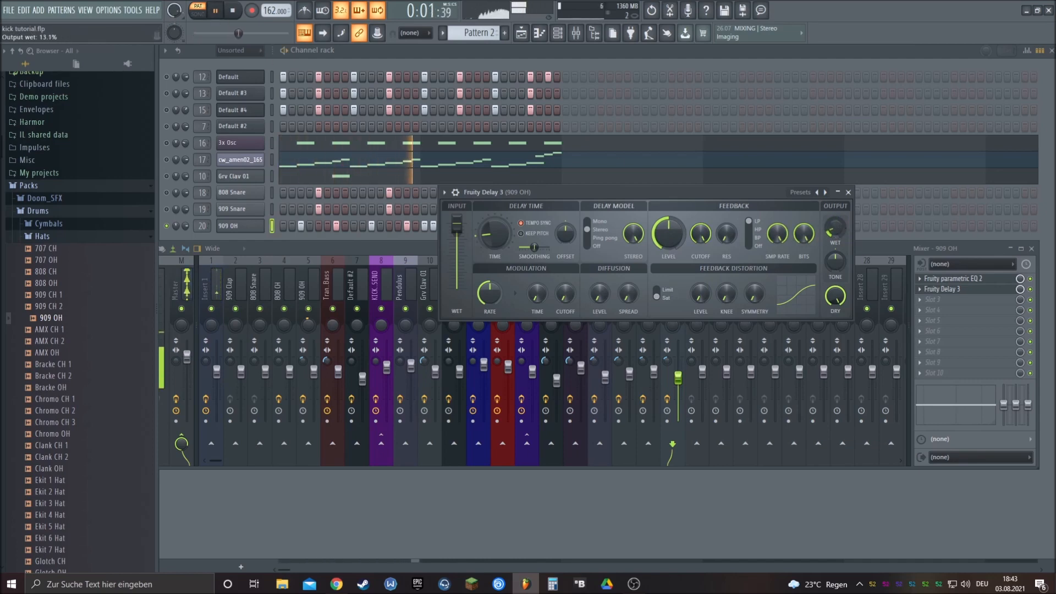
drag(834, 227, 834, 234)
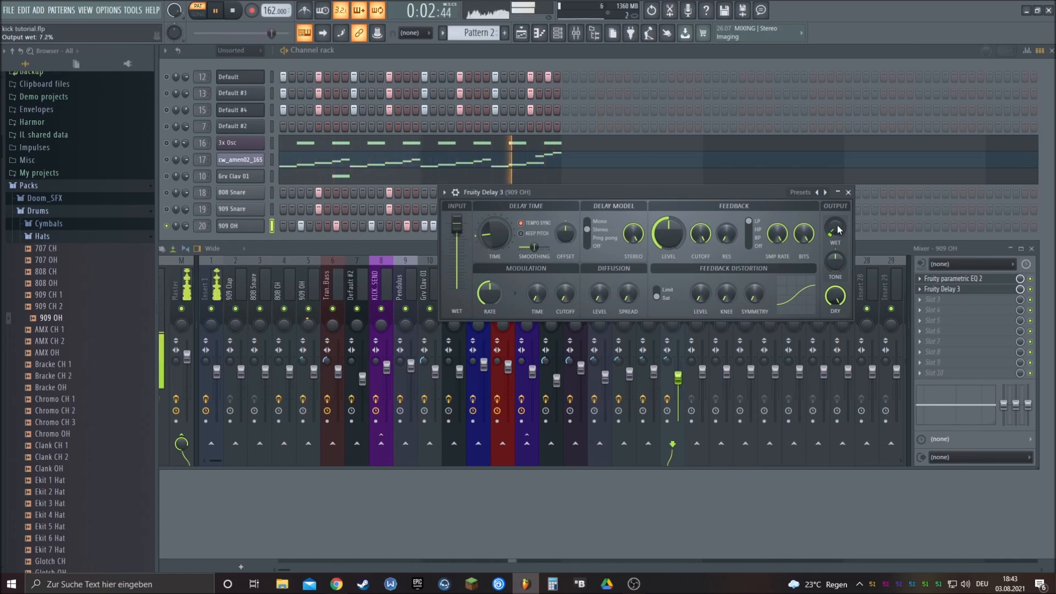
drag(831, 233, 831, 233)
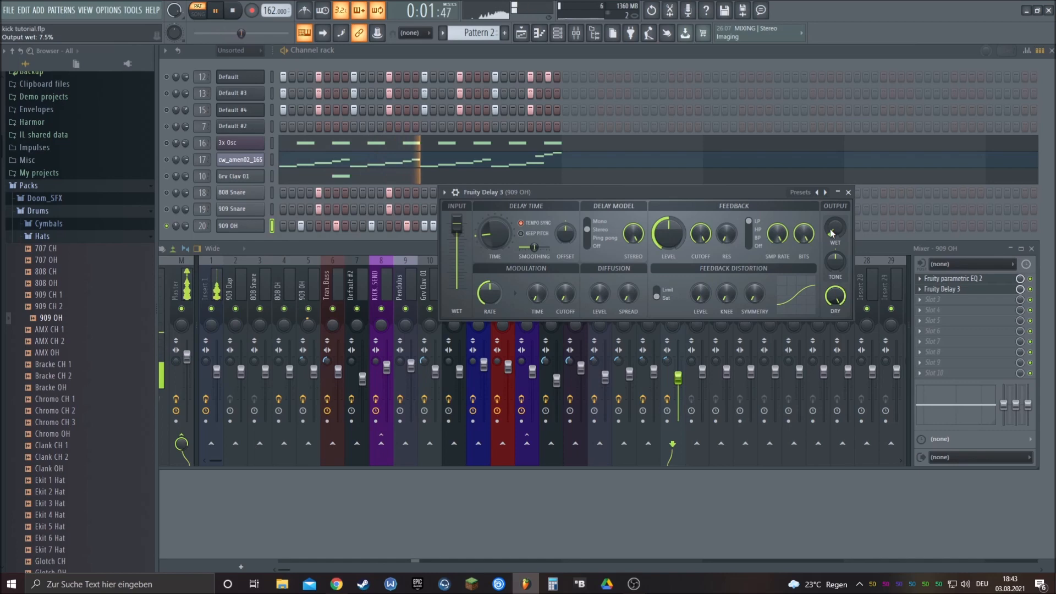
click(1032, 294)
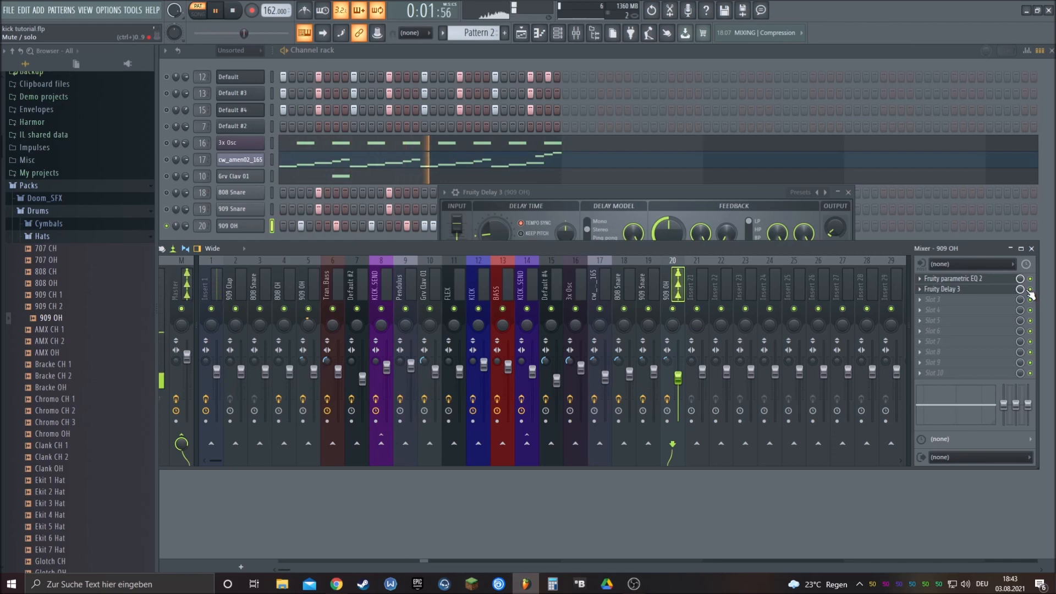
click(840, 227)
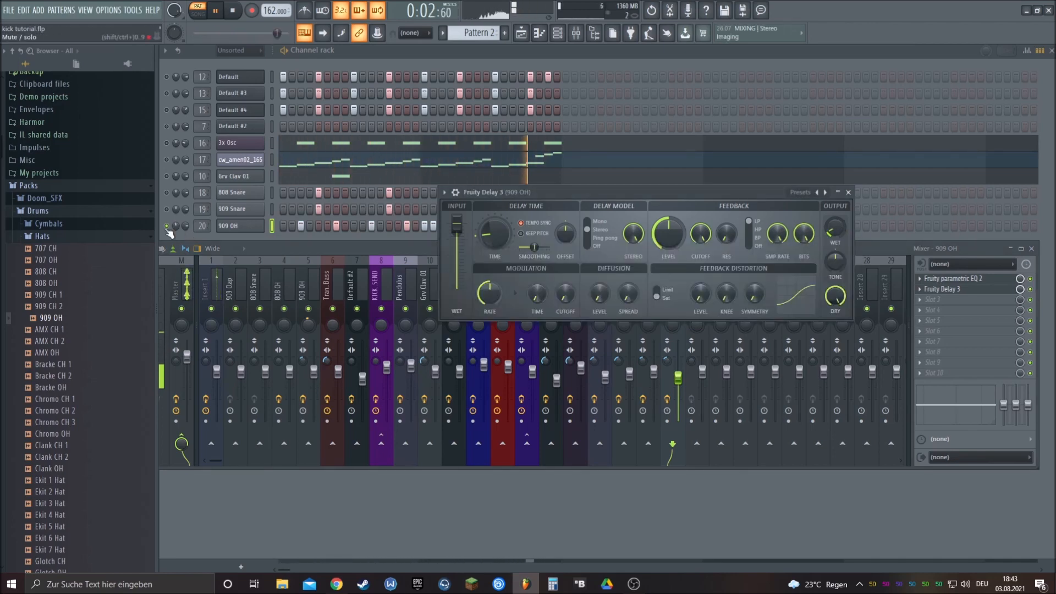
- Unmute Default, Default #3, Default #4, 3x Osc, 808 Snare and 909 Snare so they play with the 909 OH
click(169, 144)
click(169, 111)
click(169, 95)
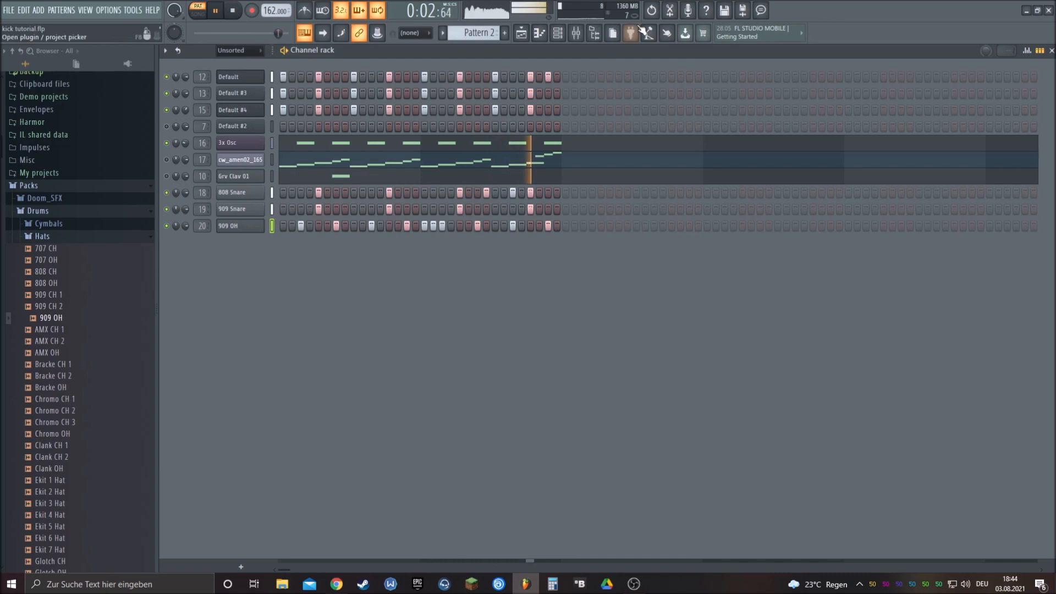
- Set the 909 OH's Fruity Delay 3 slot mix level to 69% and its mixer track volume to 73%, and stop playback
key(F9)
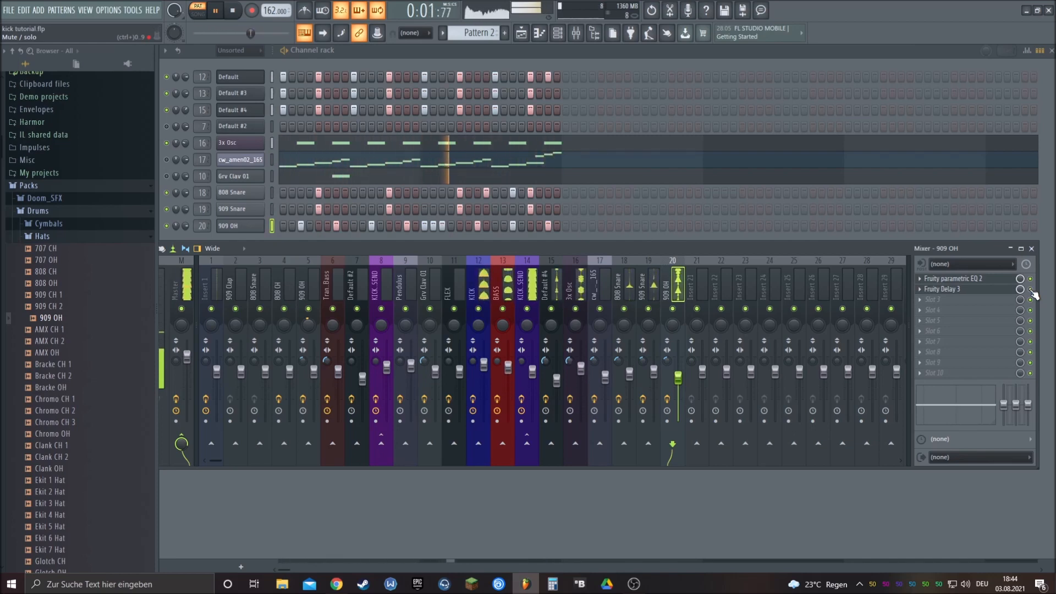
drag(1021, 290, 1020, 299)
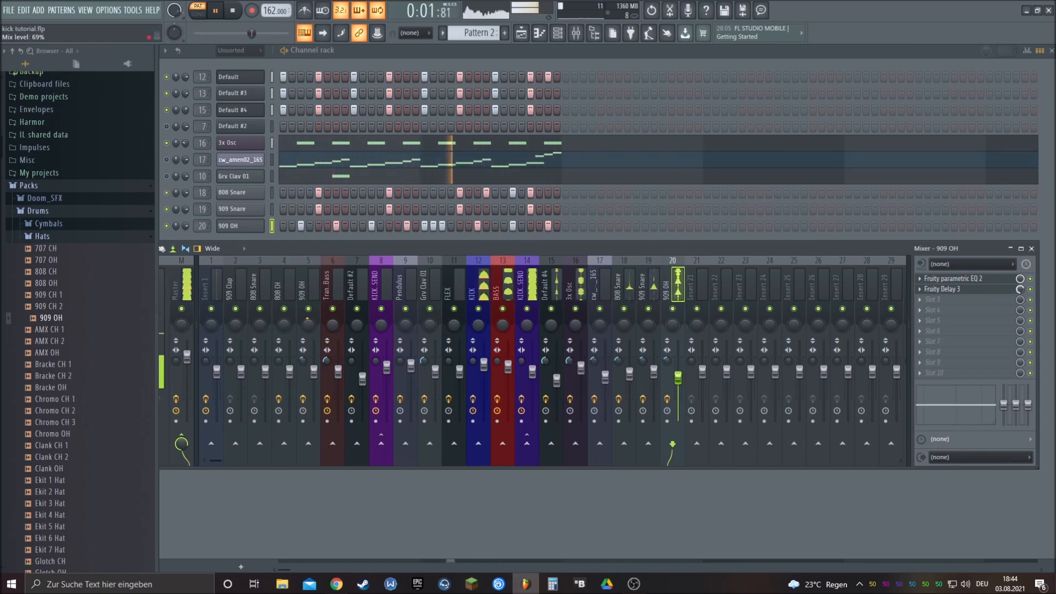
drag(682, 374, 682, 376)
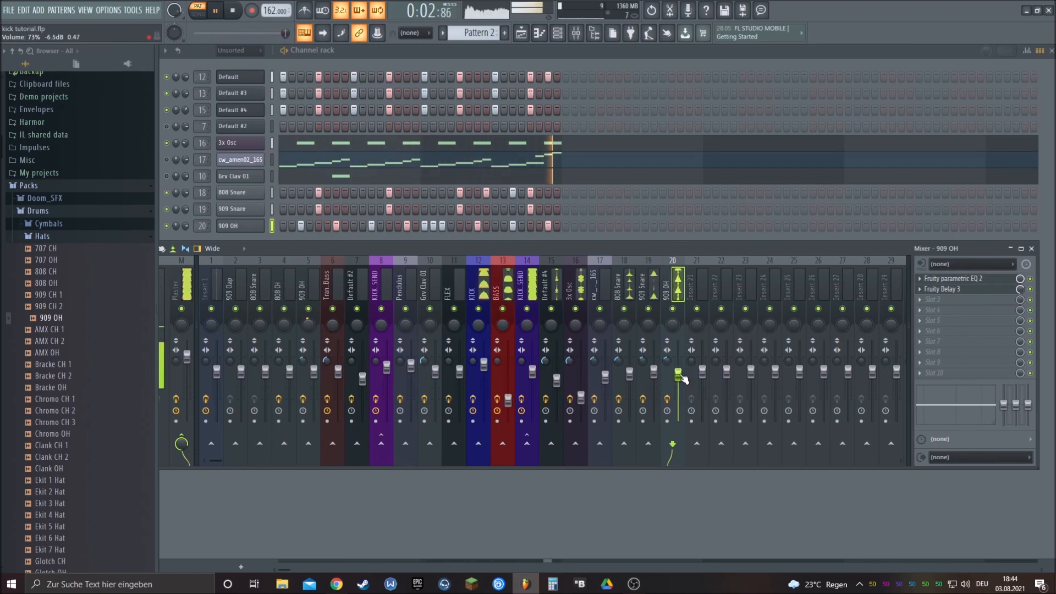
click(234, 11)
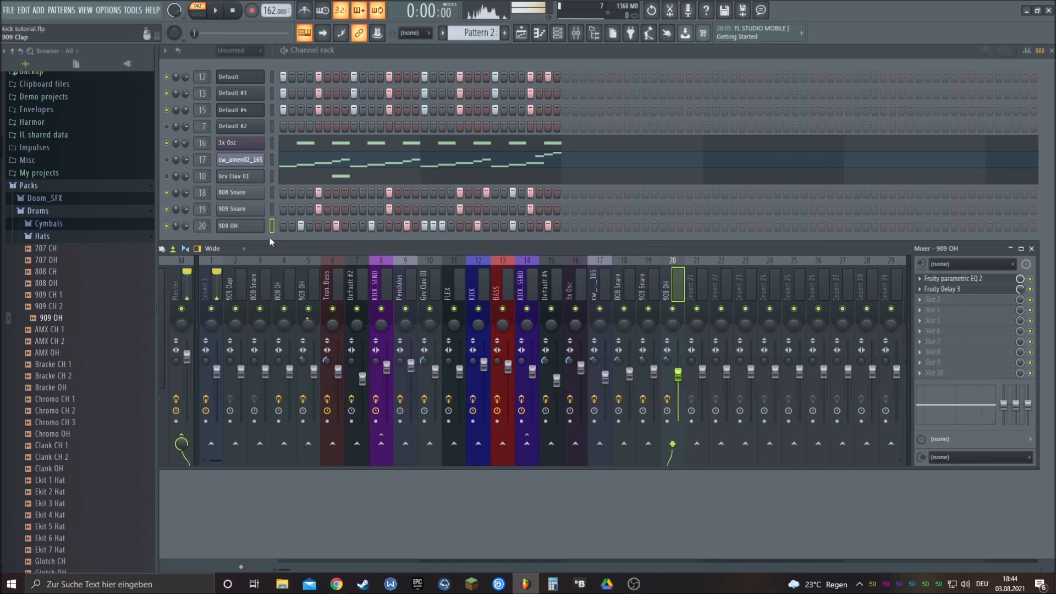
key(F9)
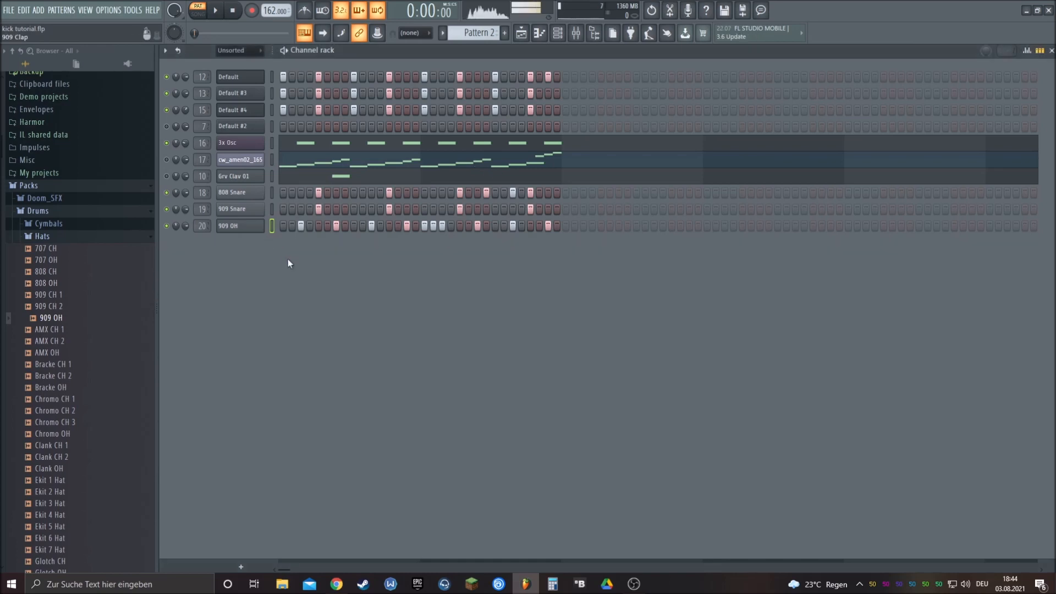
- Look at the Edison recorder on the Master mixer track and close it again
click(578, 38)
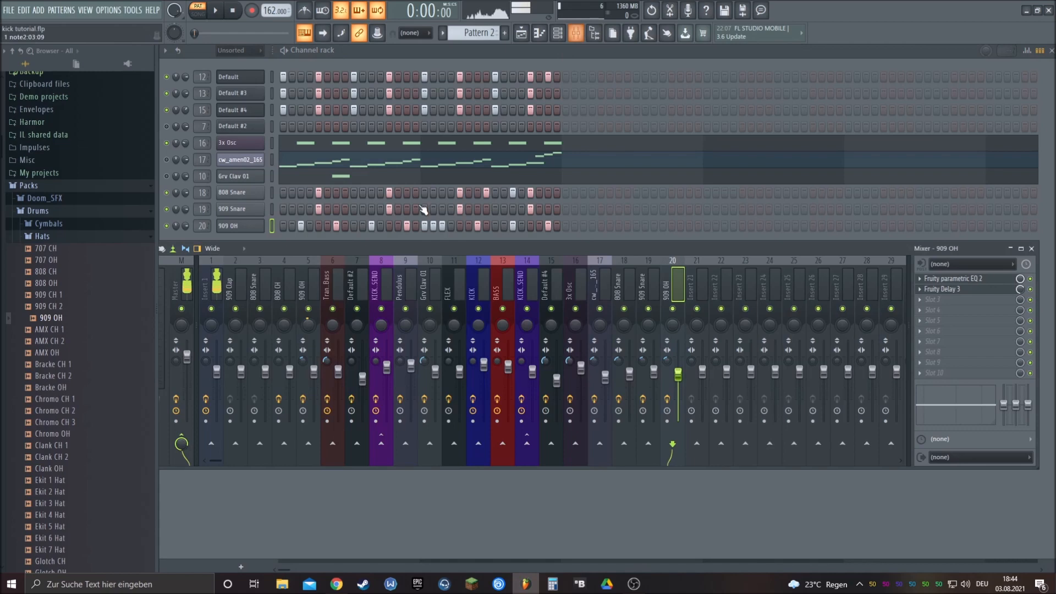
click(191, 291)
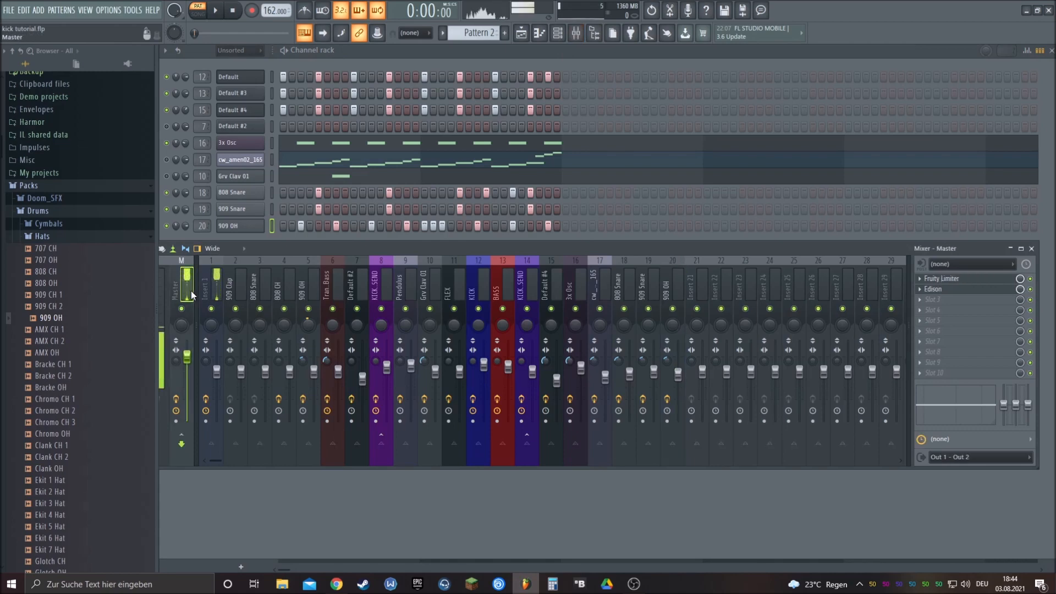
click(956, 290)
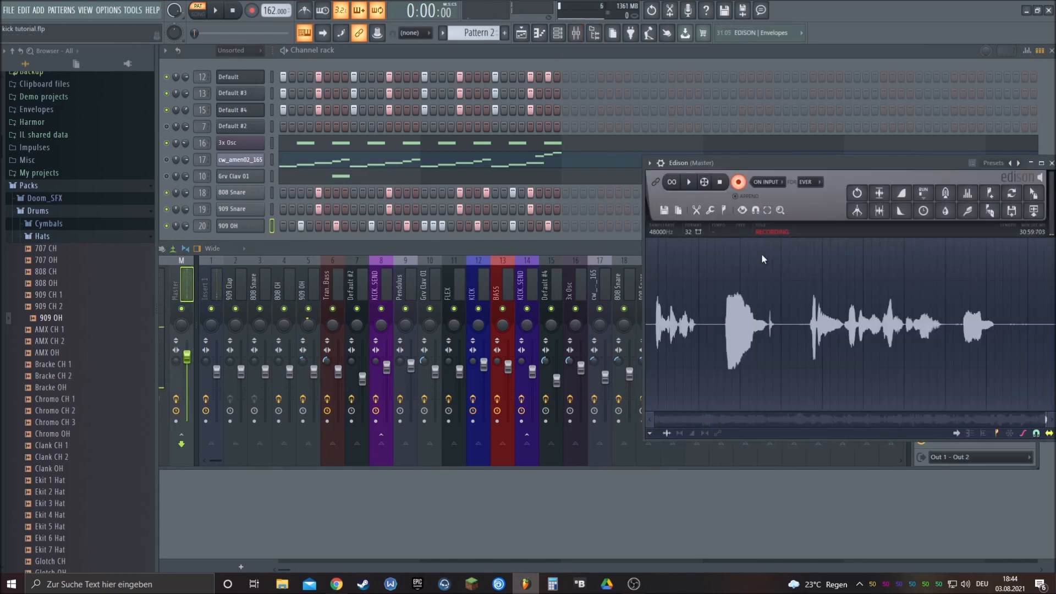
click(695, 48)
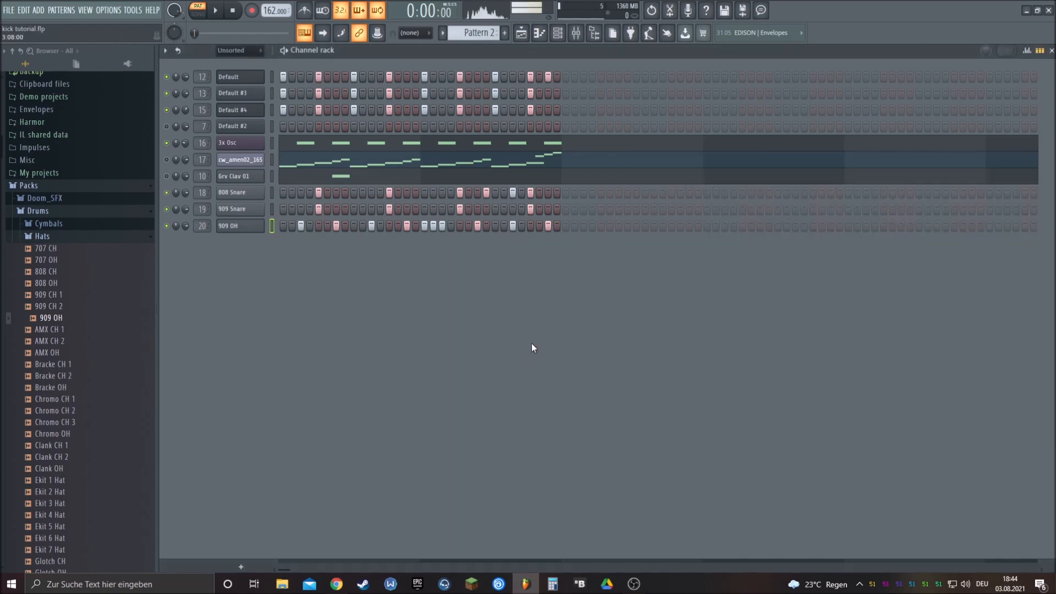
- Clone the 909 Snare channel
right_click(237, 193)
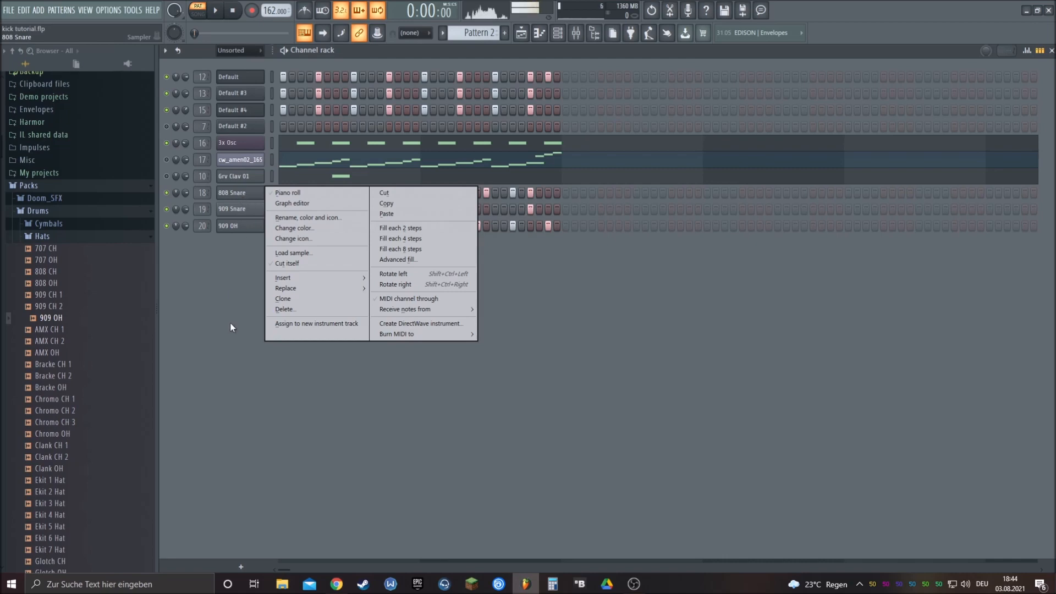
click(230, 322)
click(250, 199)
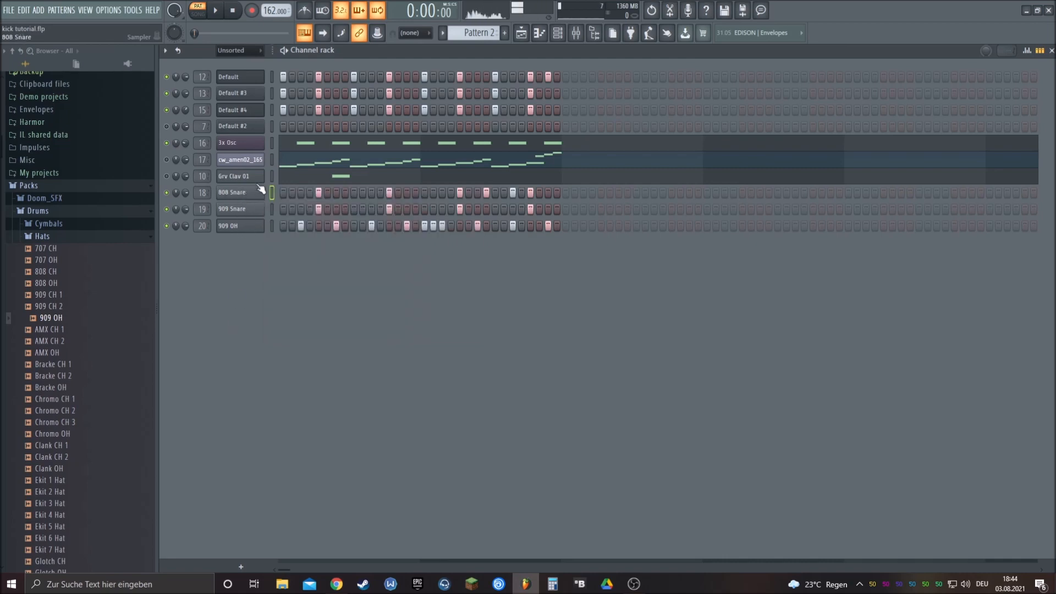
right_click(240, 212)
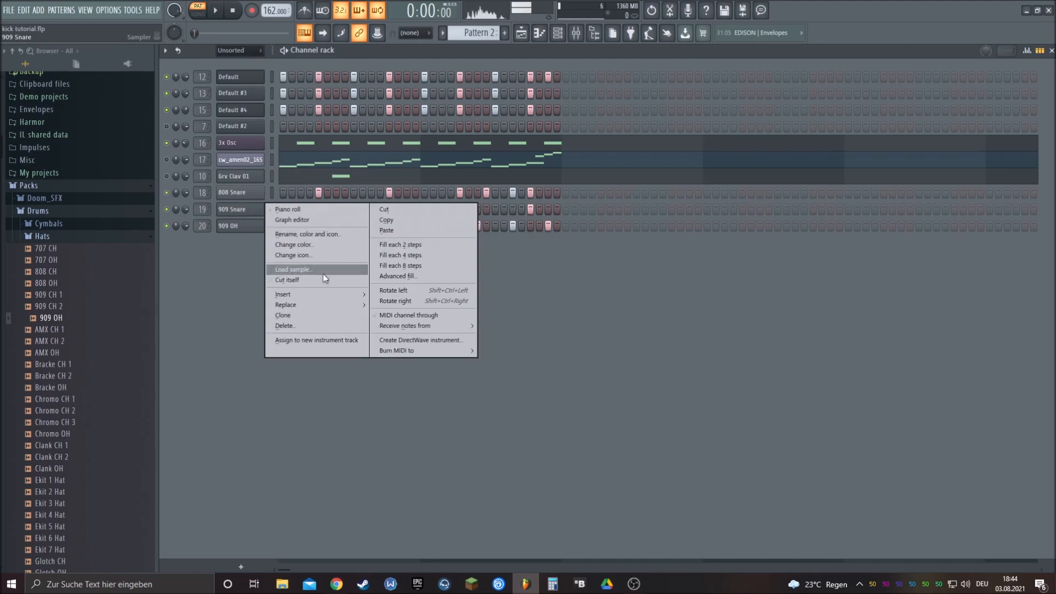
click(300, 316)
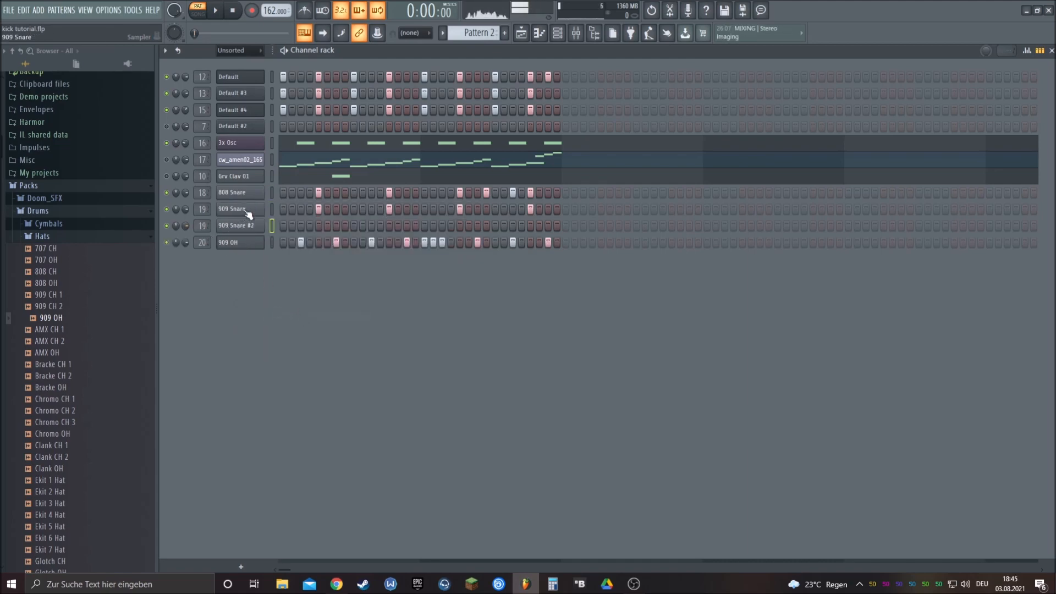
- Reverse the cloned 909 Snare #2 sample, remove its fade-out and add a slight fade-in
click(242, 230)
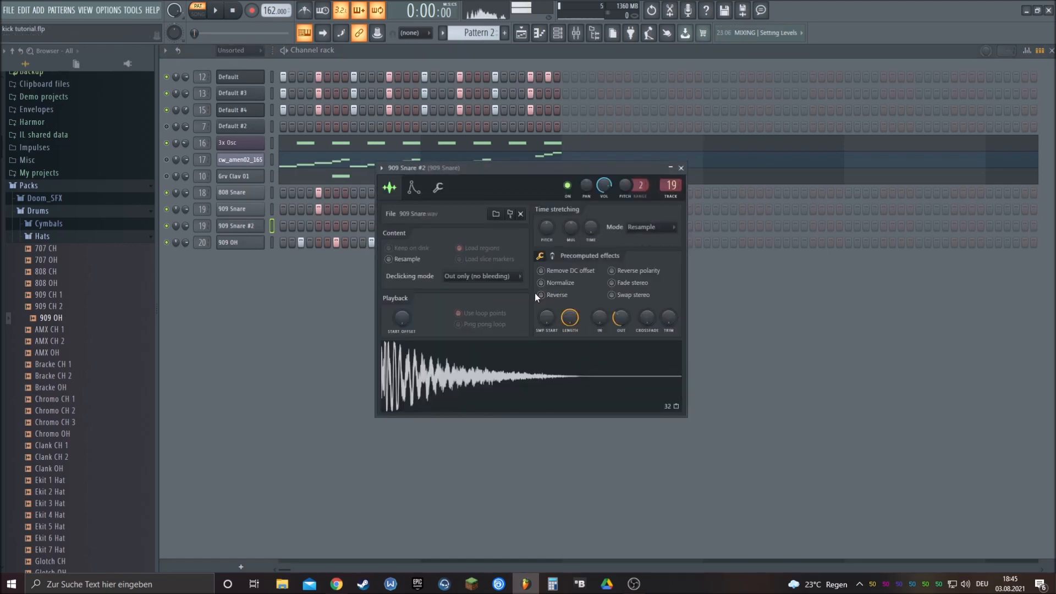
click(552, 296)
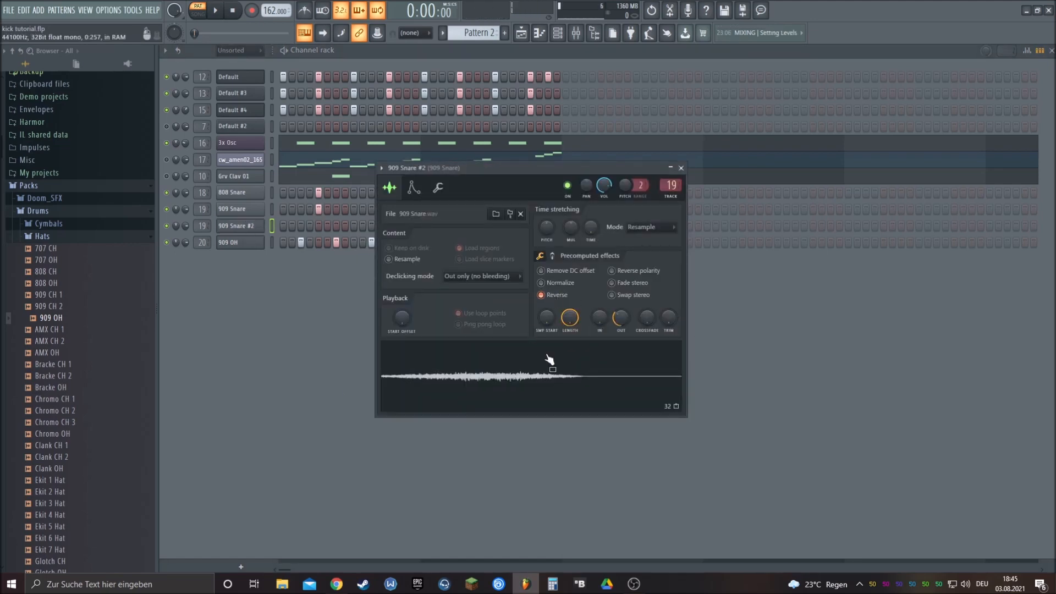
drag(622, 321, 621, 346)
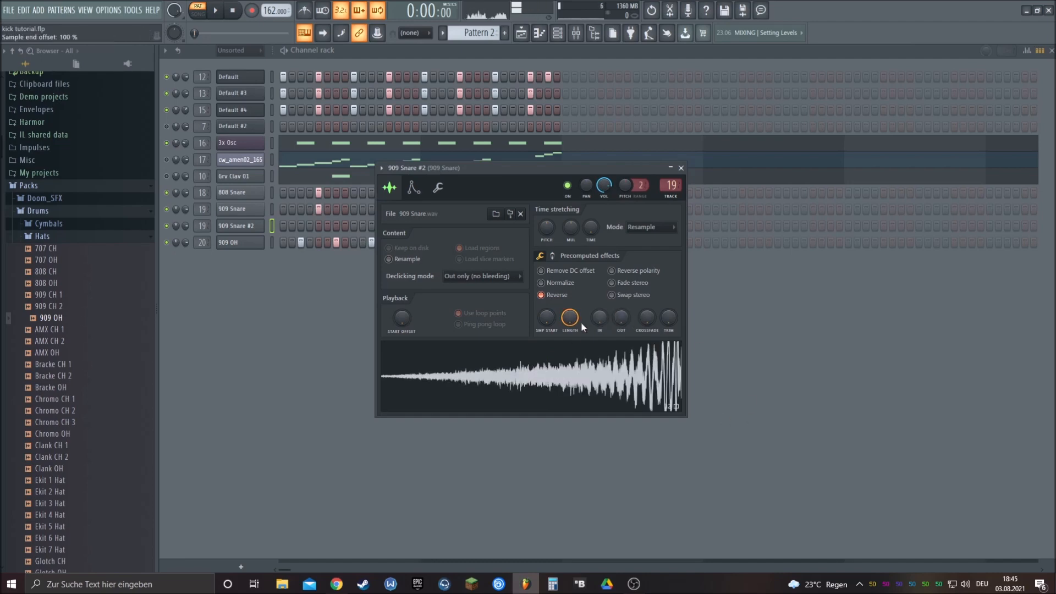
drag(600, 317, 599, 298)
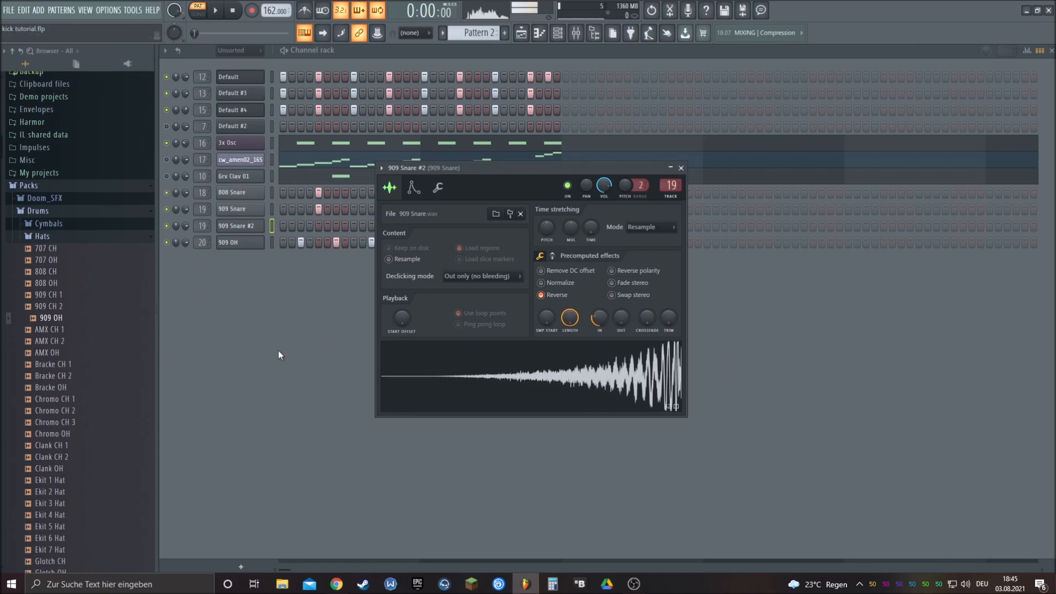
key(Escape)
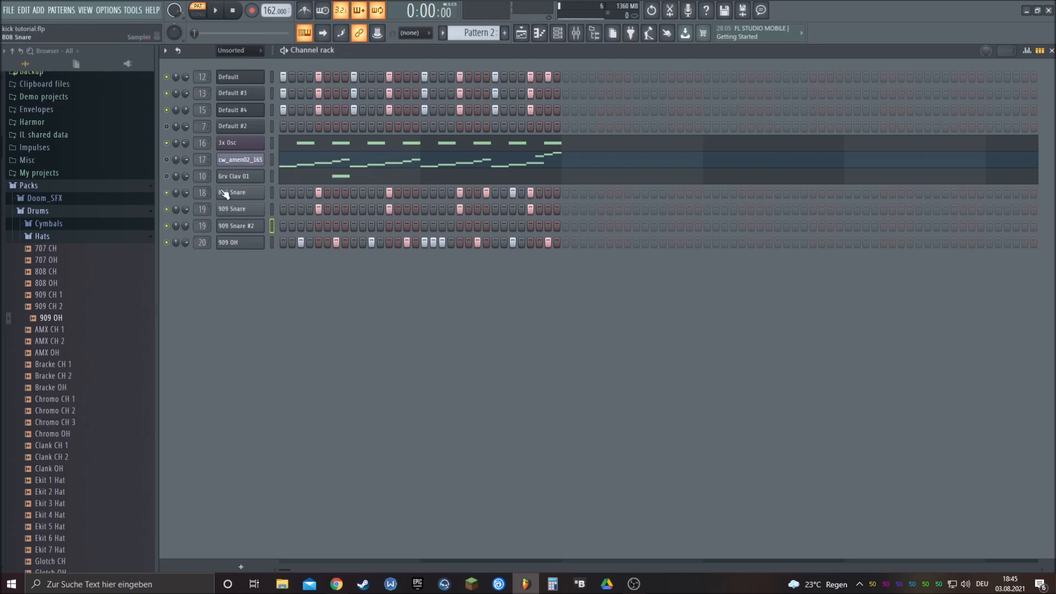
- Play the pattern, test the reversed 909 Snare #2 on steps 10 and 9, and keep a single hit on step 17
key(space)
click(363, 226)
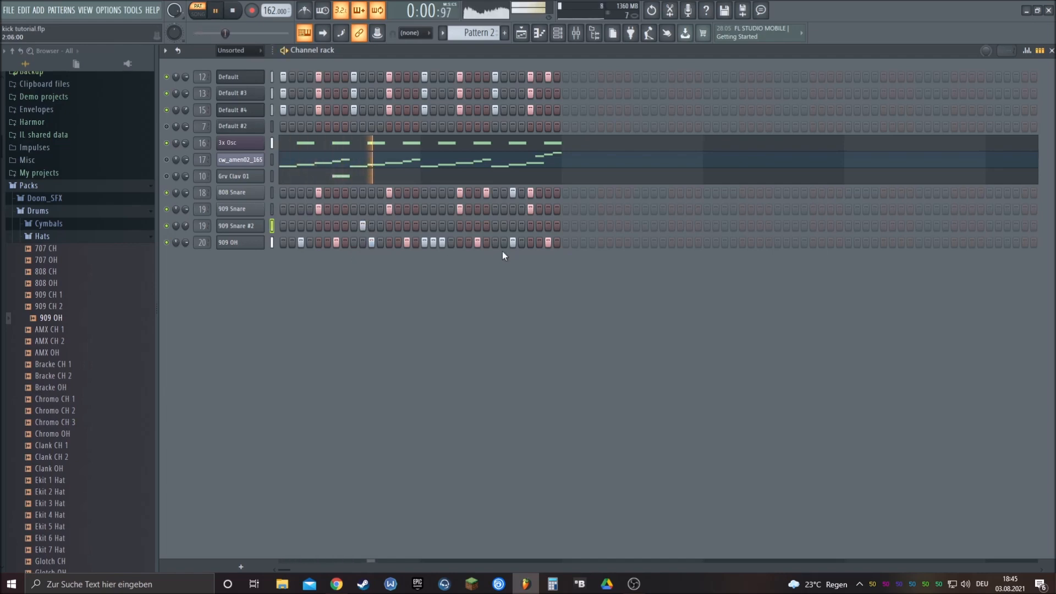
click(362, 225)
click(355, 226)
right_click(355, 226)
click(425, 226)
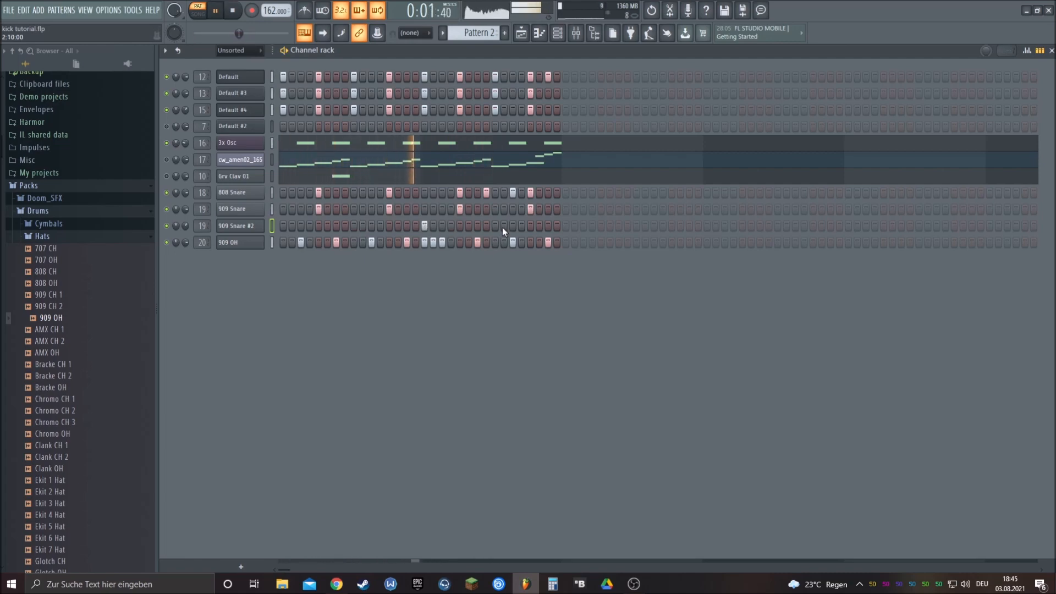
- Try additional reversed 909 Snare #2 hits on steps 32, 30 and 31 and audition the channel in the playing pattern
click(556, 226)
right_click(557, 227)
click(540, 226)
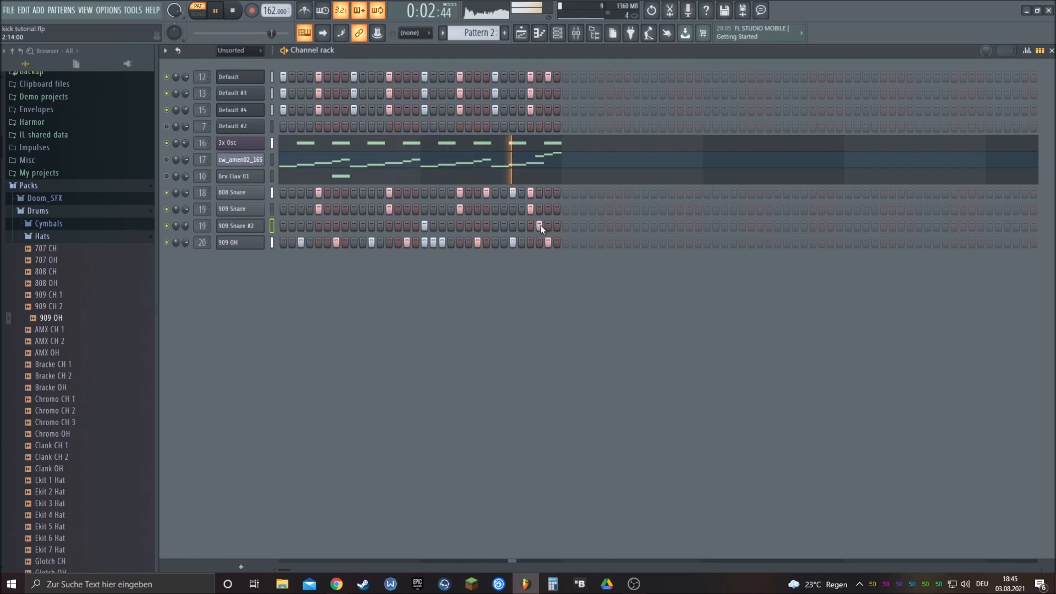
right_click(541, 226)
click(546, 225)
right_click(549, 225)
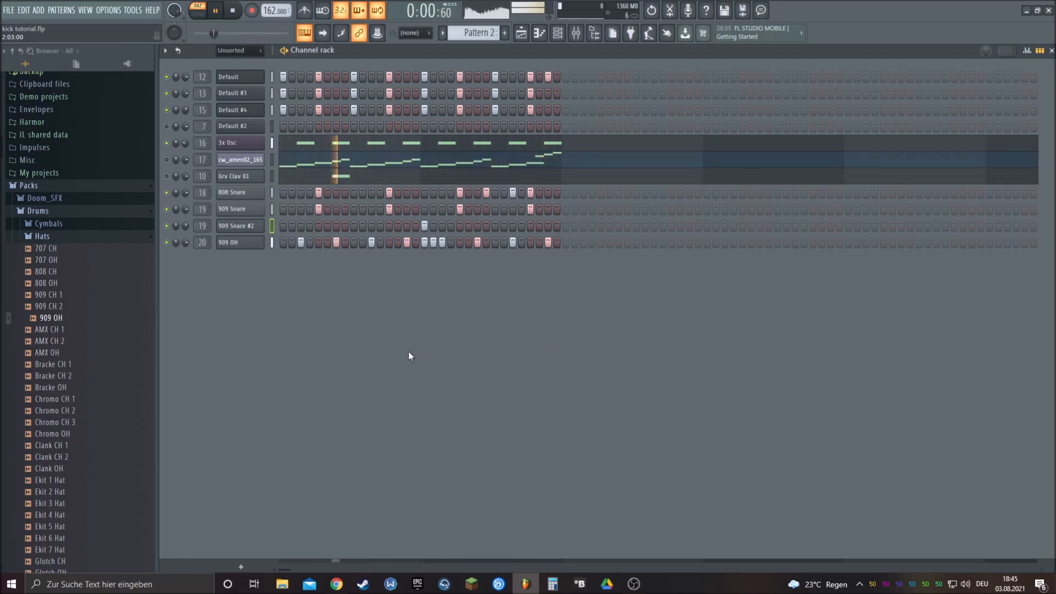
right_click(166, 225)
click(175, 230)
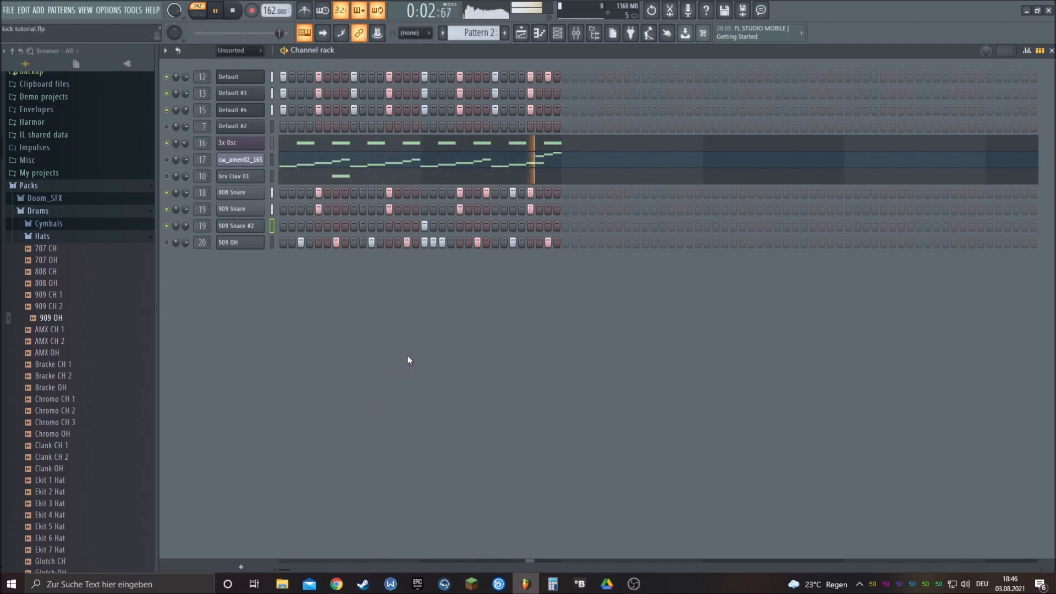
- Raise the velocities of the 808 Snare ghost hits on steps 24 and 27, with step 24 at about 64%
click(272, 192)
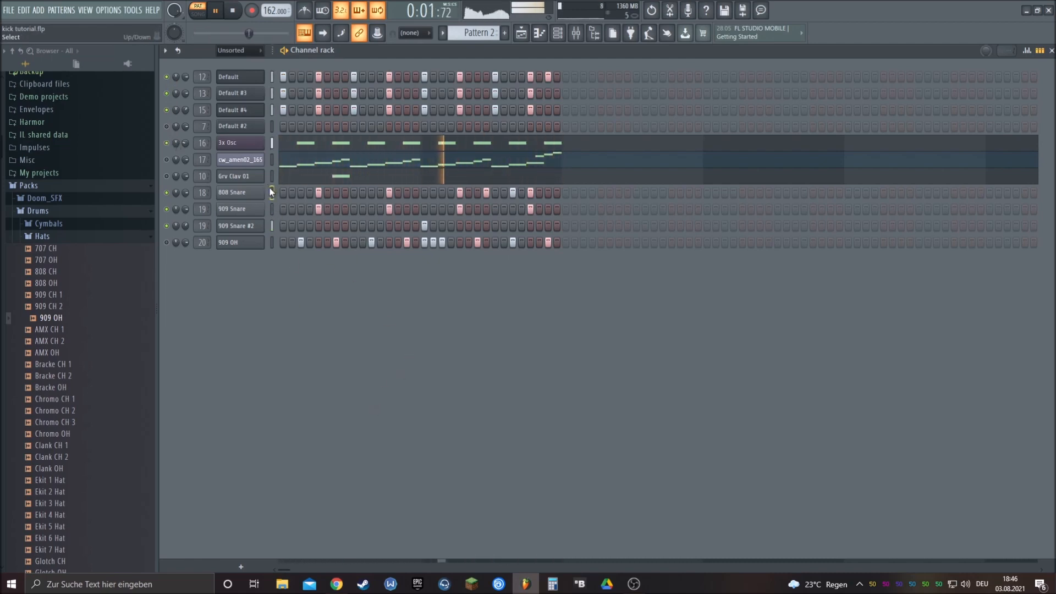
click(1026, 50)
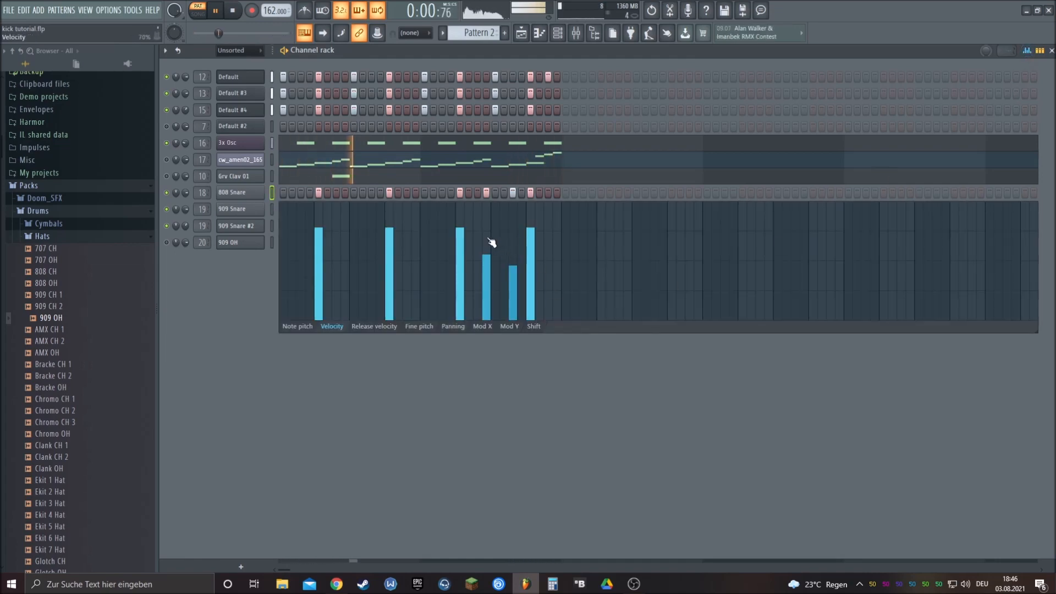
drag(520, 261, 513, 251)
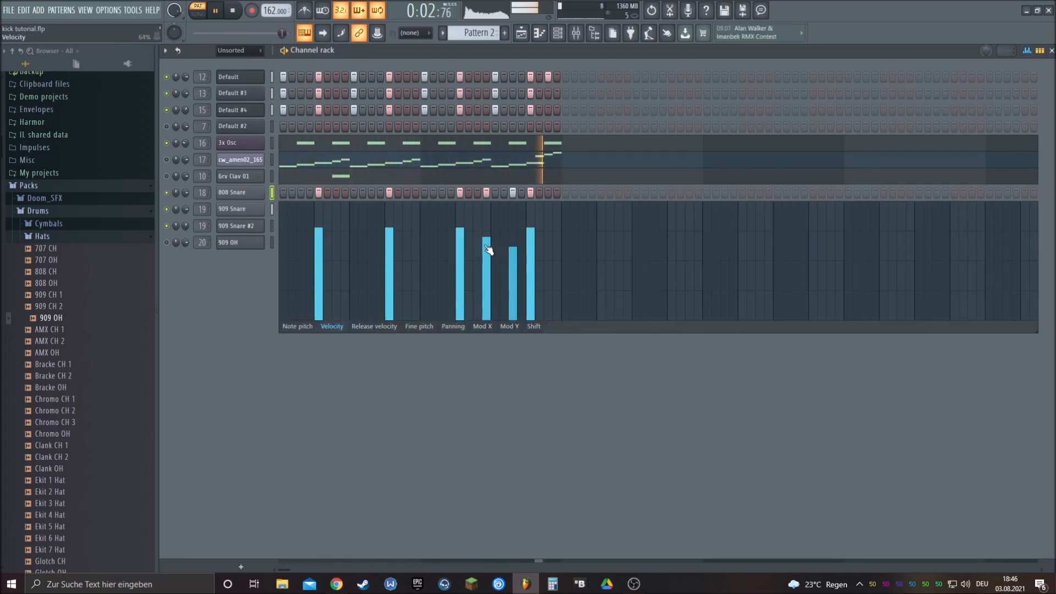
click(489, 247)
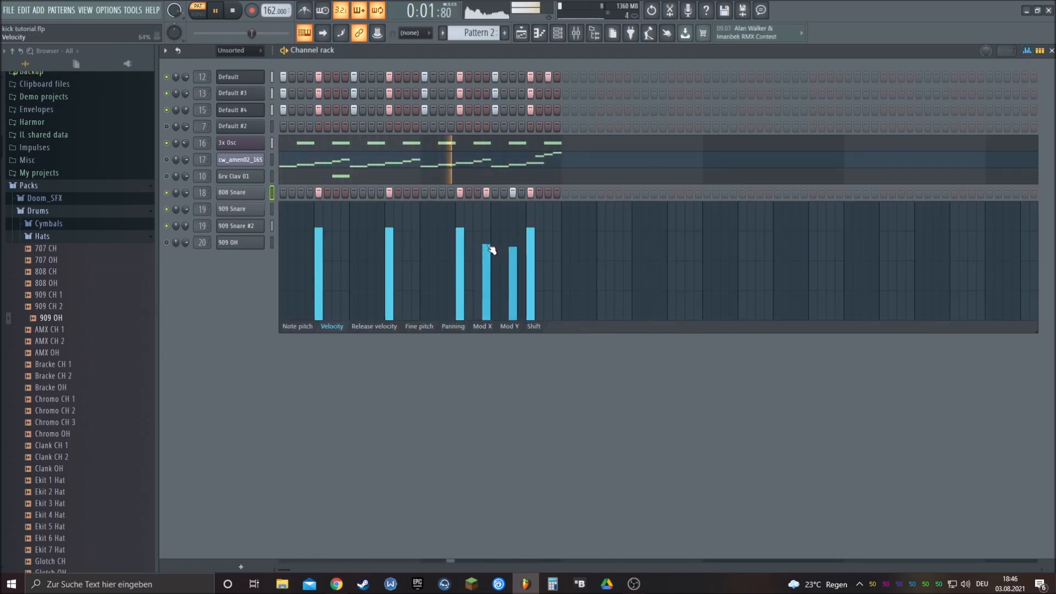
- Increase the sample fade-out of the 909 OH slightly to shorten its tail, and close its channel settings
click(247, 243)
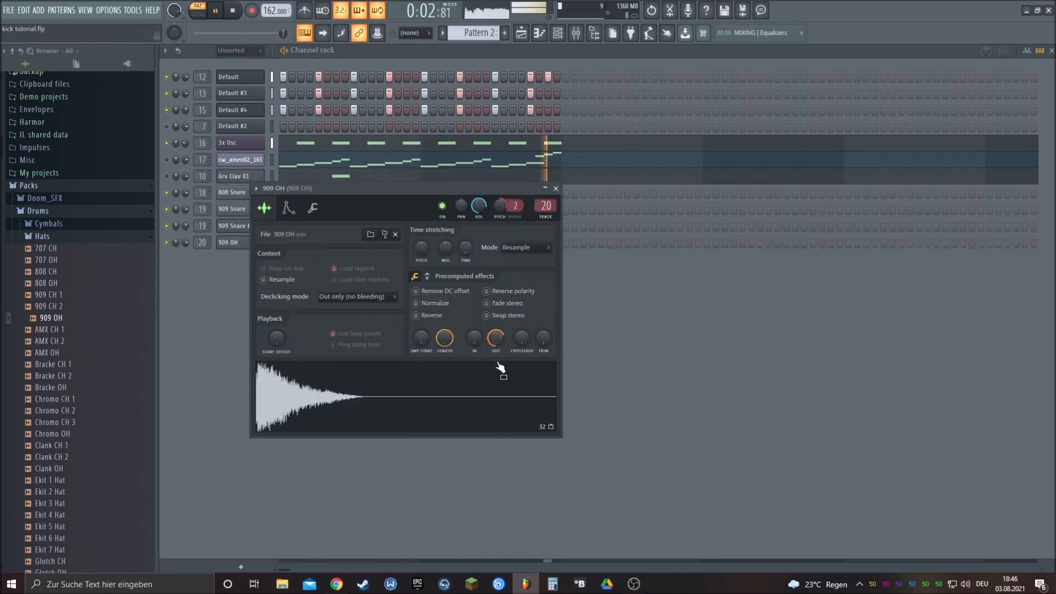
drag(494, 341, 493, 332)
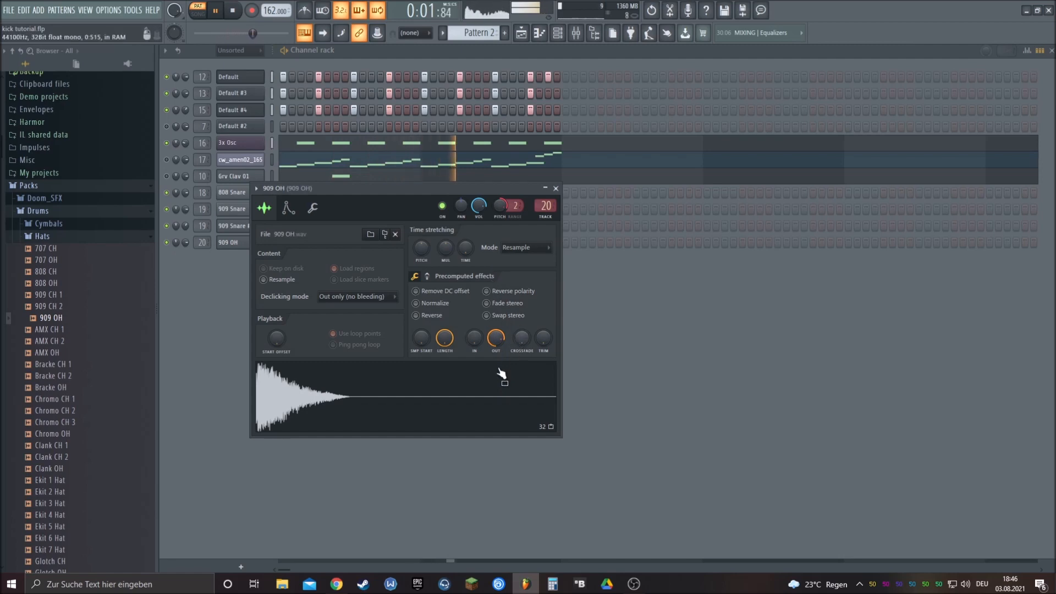
click(729, 371)
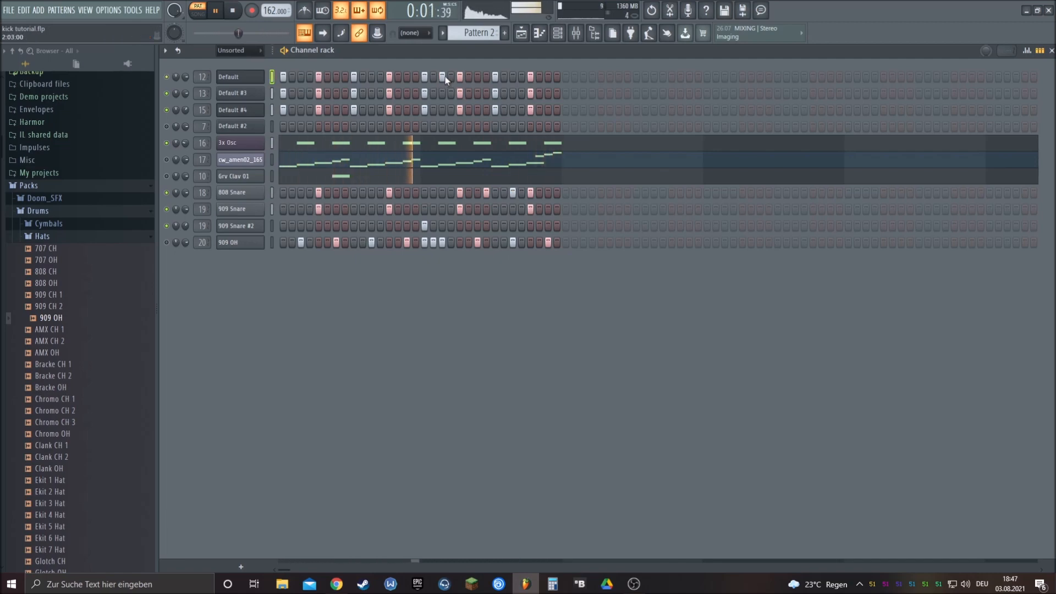
- Try extra Default kick hits on steps 23 and 26 while the pattern plays, removing each one again
click(478, 77)
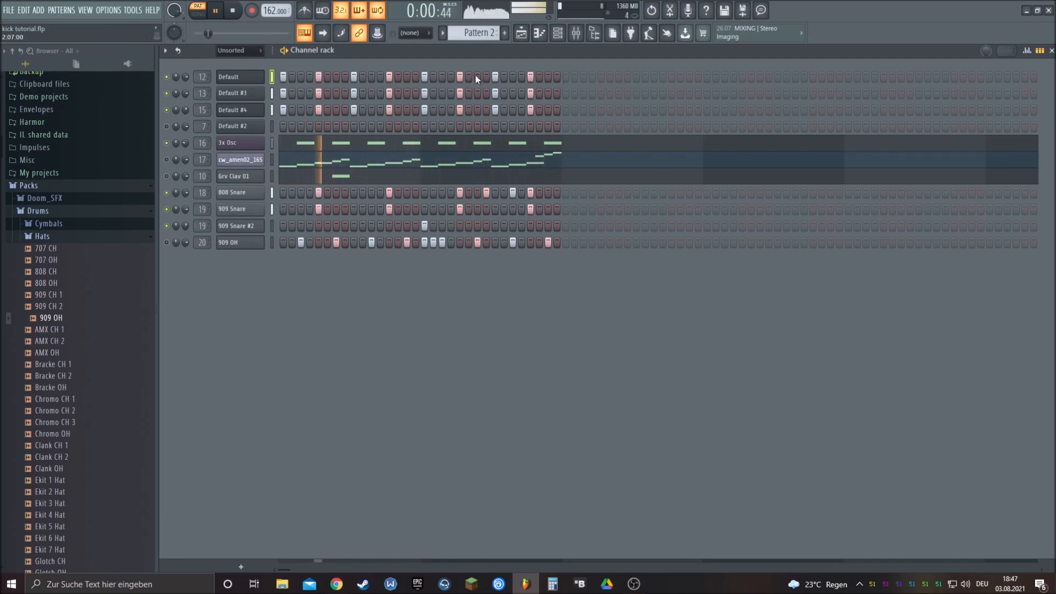
right_click(477, 76)
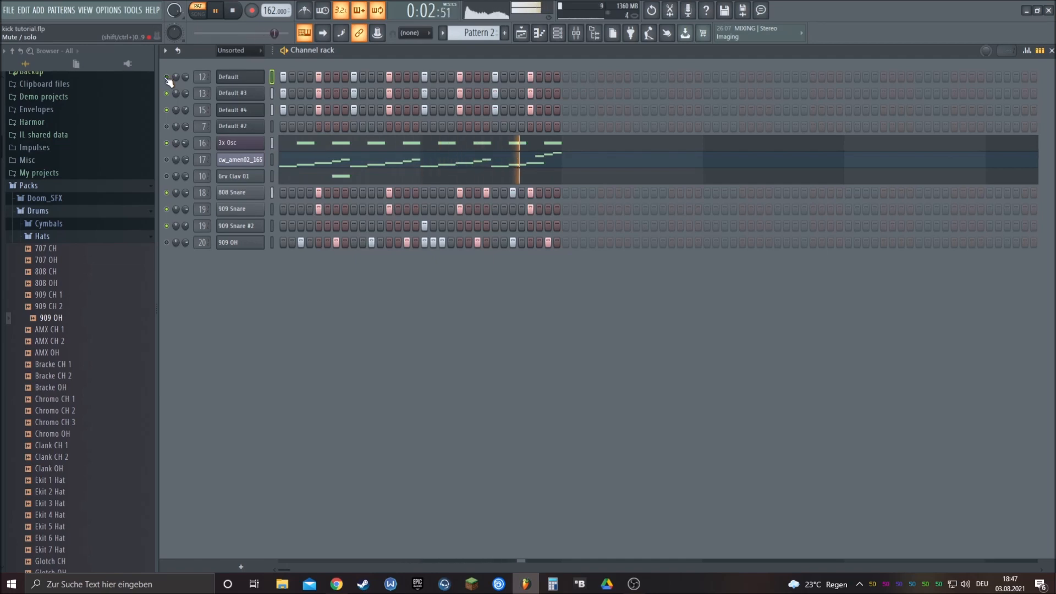
click(505, 77)
right_click(505, 77)
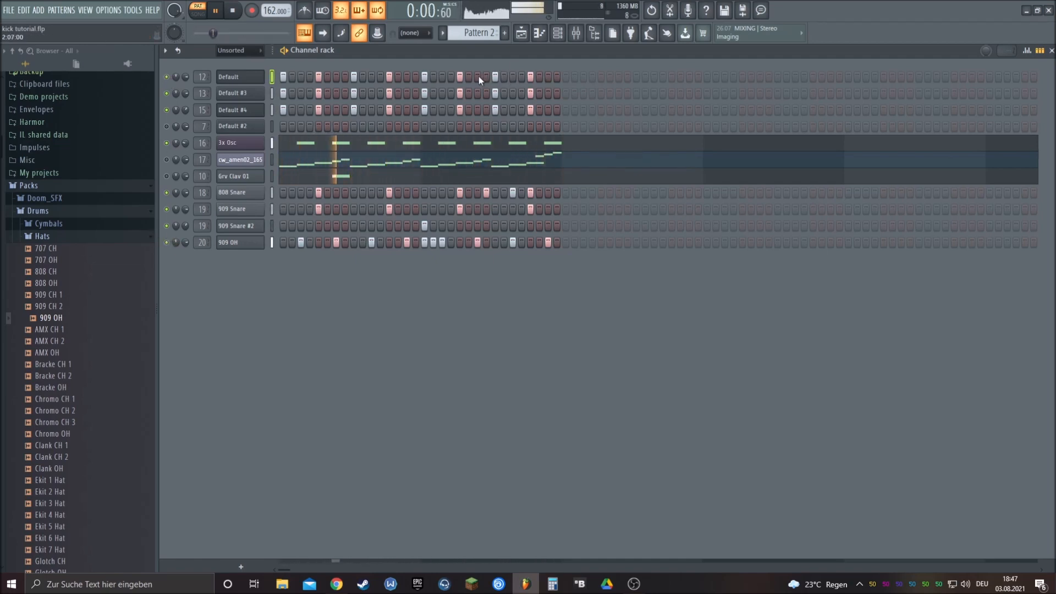
right_click(477, 77)
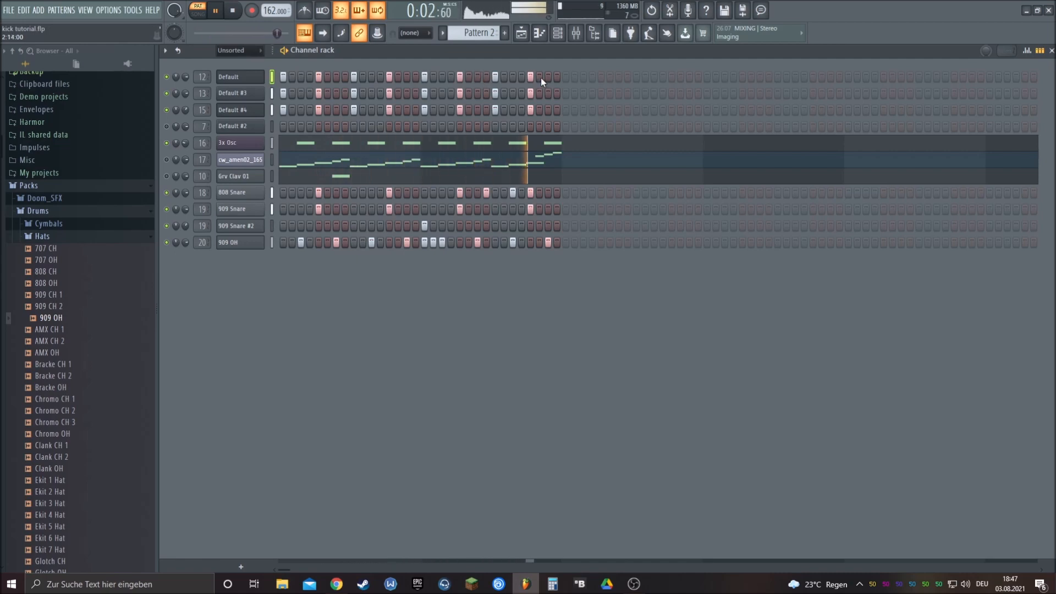
- Try extra Default kick hits on steps 19 and 32, then every two steps, and refill the channel every four steps
click(442, 76)
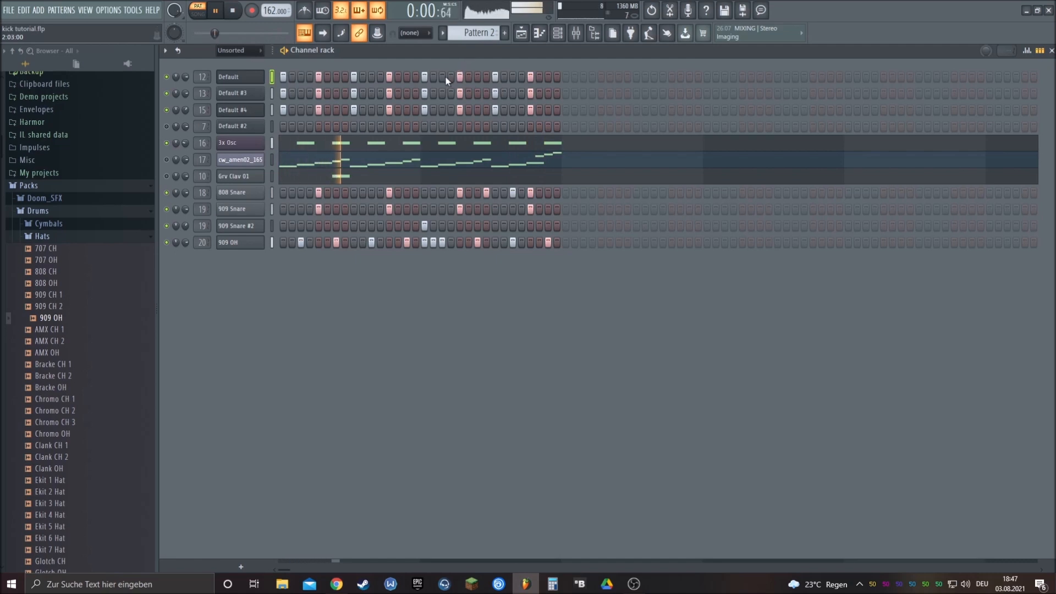
click(557, 77)
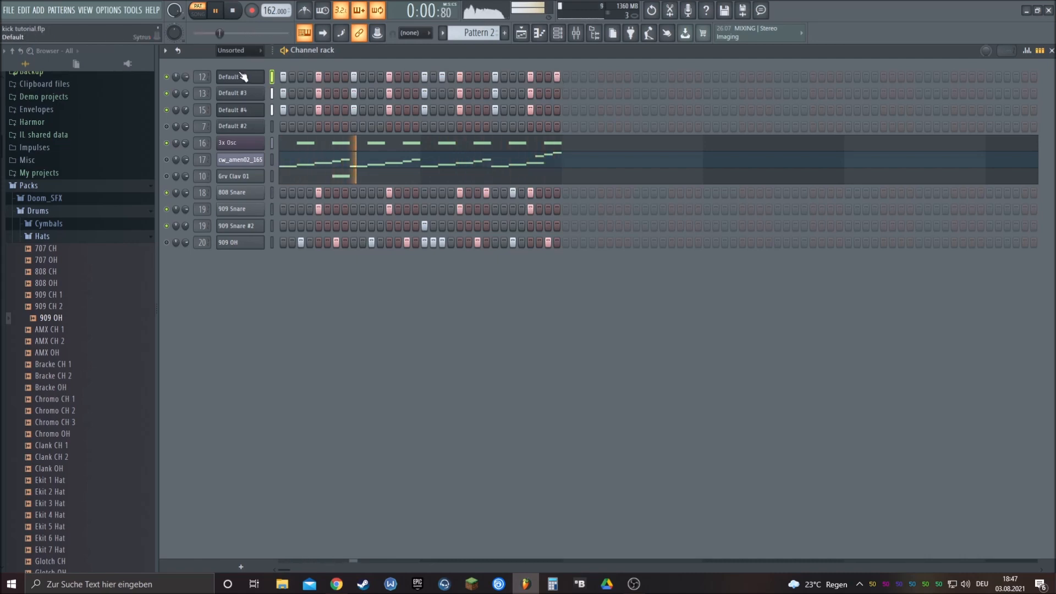
right_click(259, 76)
click(167, 77)
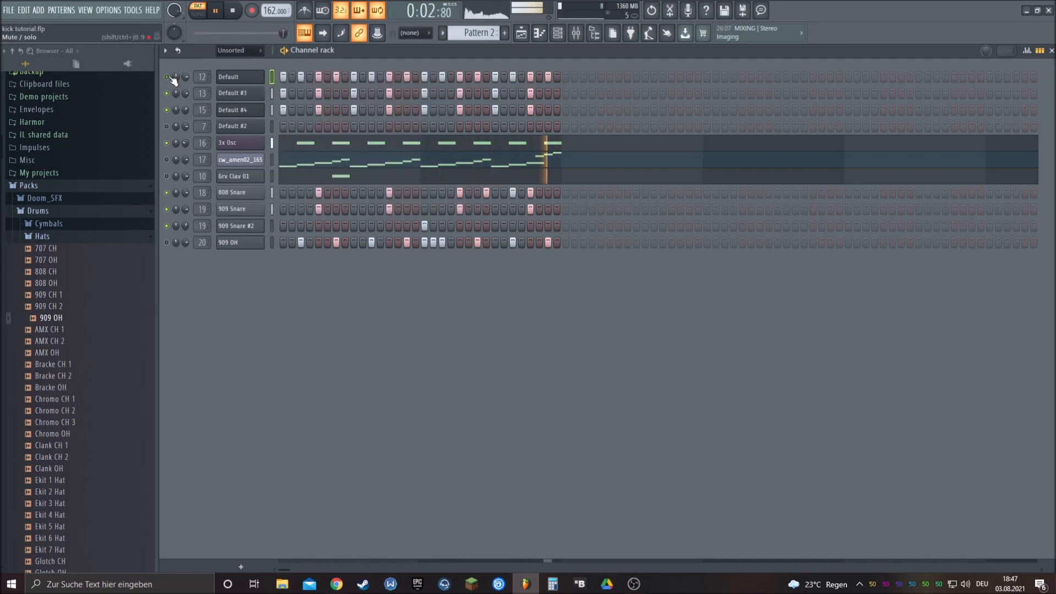
click(232, 10)
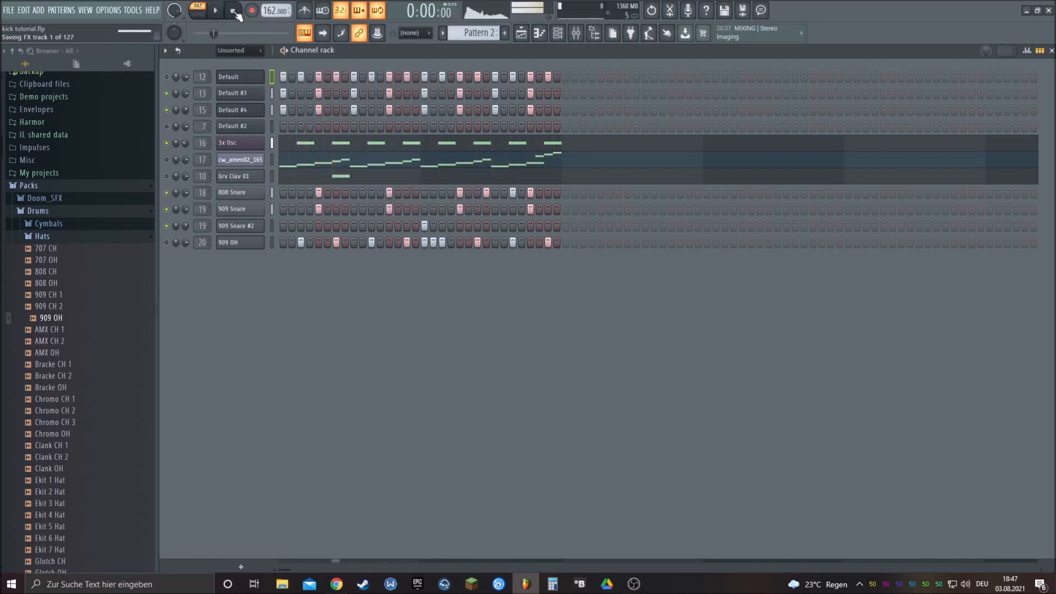
right_click(246, 82)
click(394, 123)
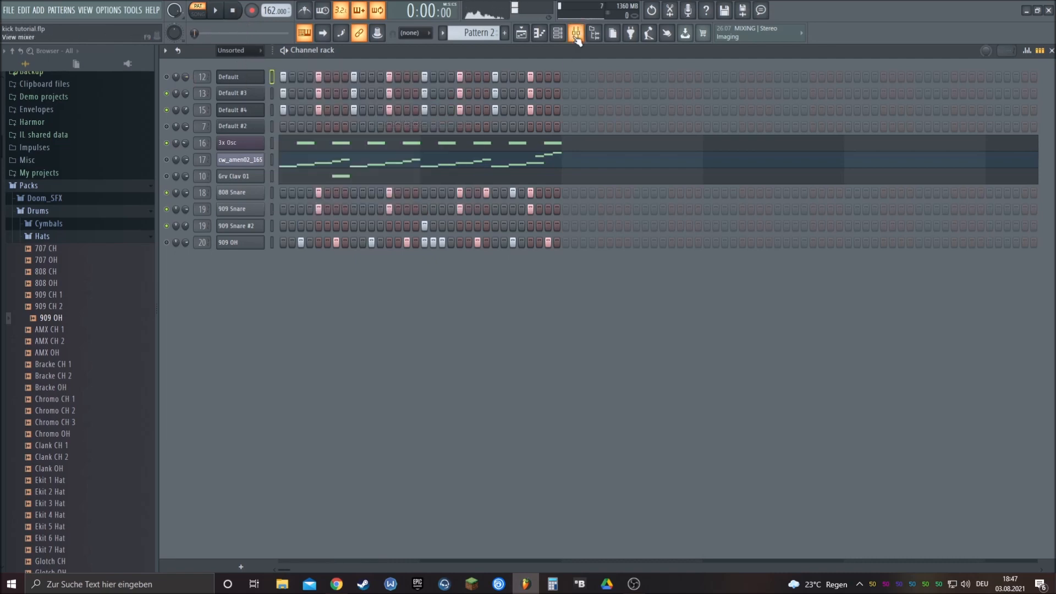
- Inspect the Edison recording on the Master mixer track and close it again
click(576, 33)
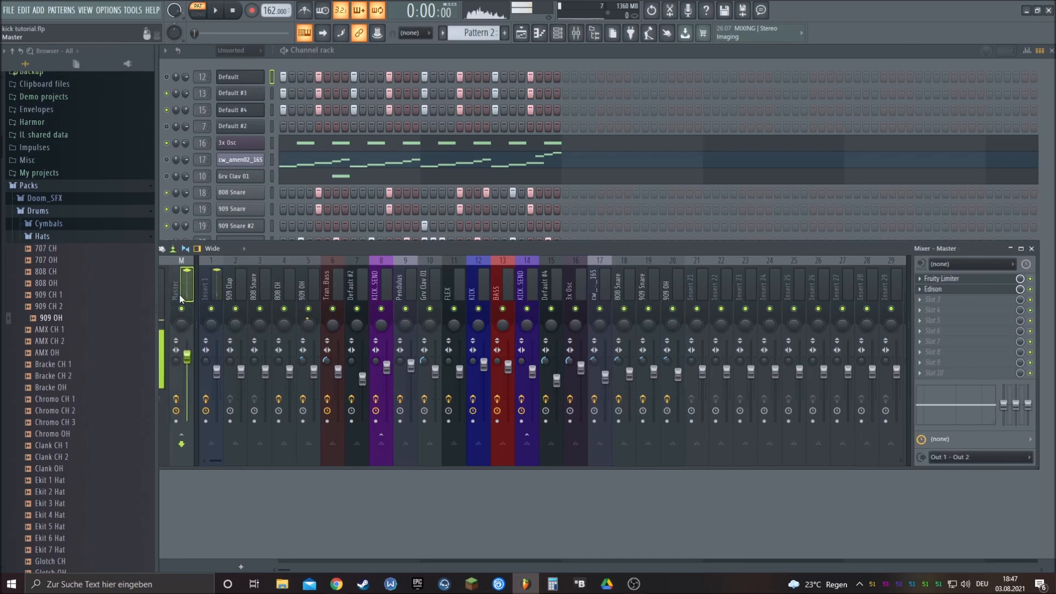
key(F9)
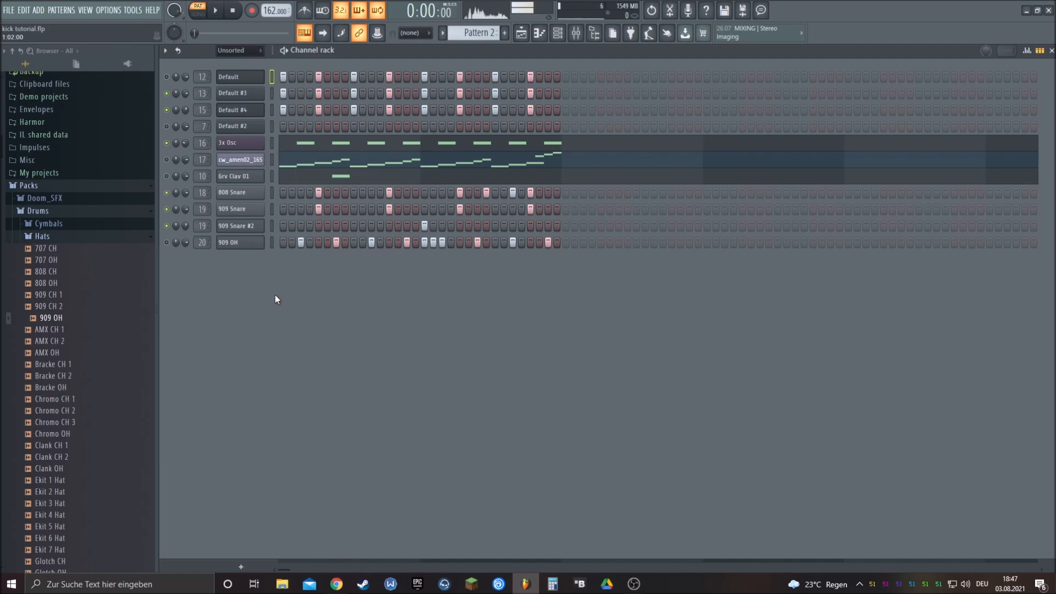
click(576, 33)
click(966, 291)
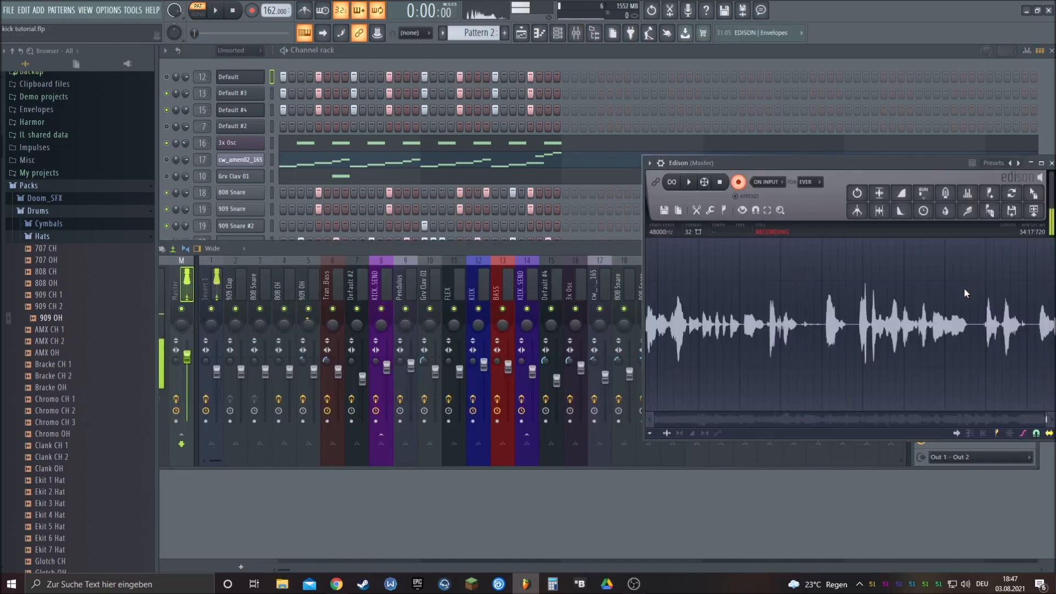
click(643, 514)
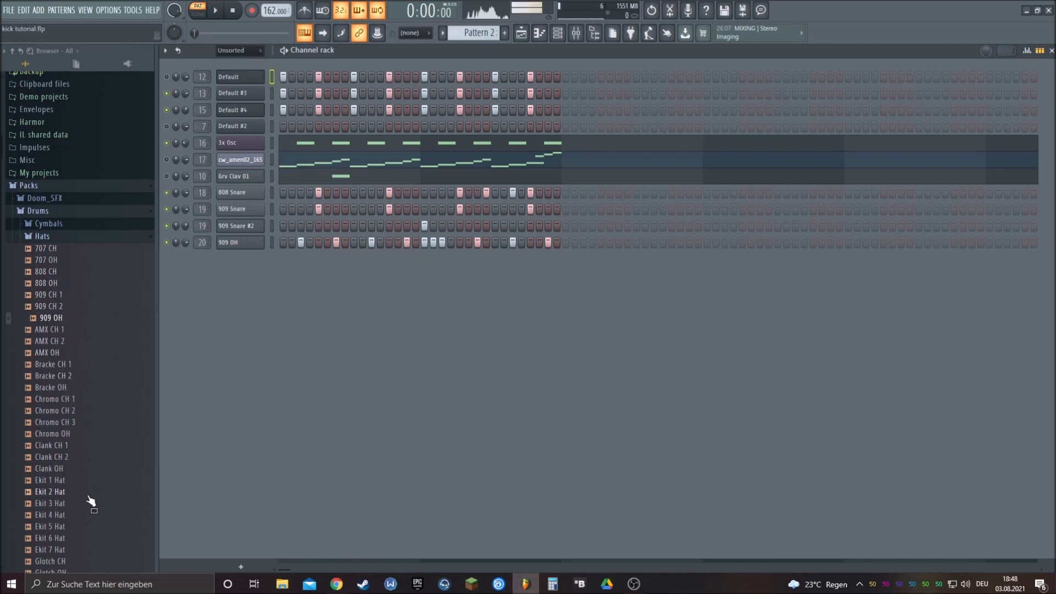
- Add the 707 CH hat sample from the Hats folder as a new channel with hits on steps 1 to 4
scroll(84, 502, down, 5)
scroll(85, 503, down, 6)
scroll(103, 235, down, 5)
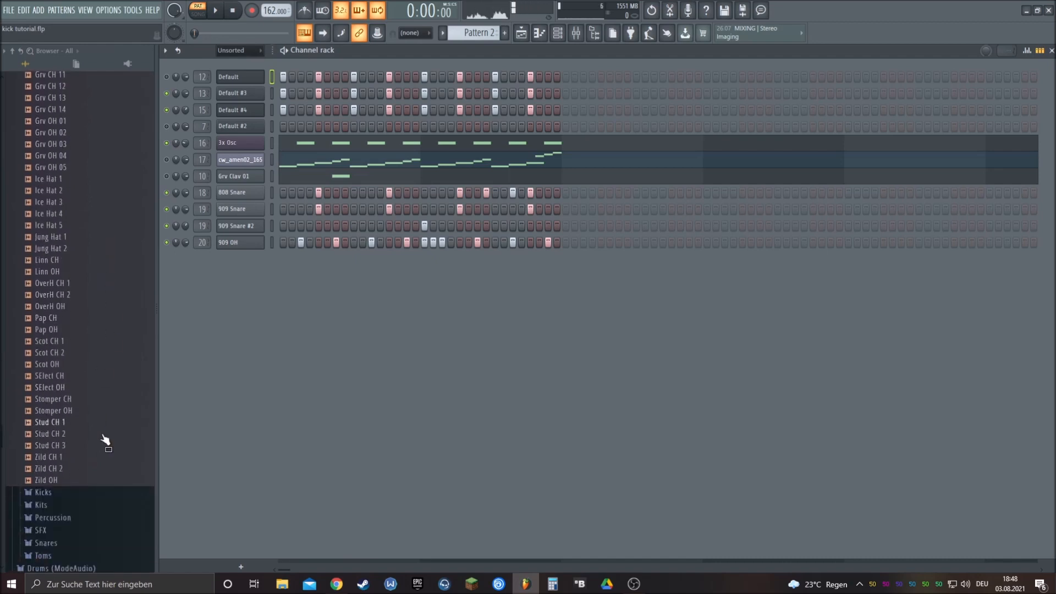
scroll(94, 297, up, 18)
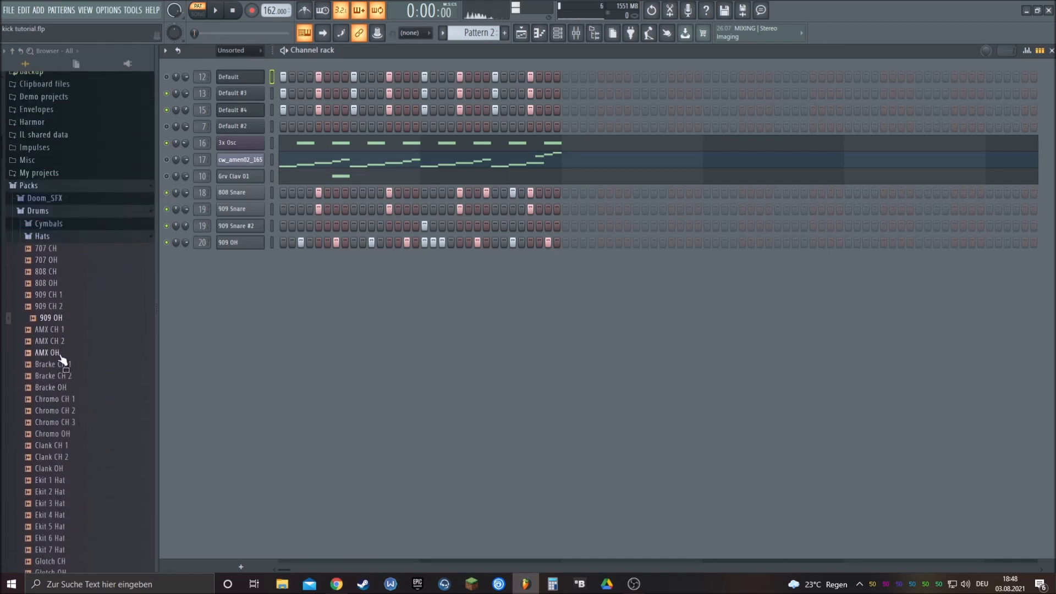
drag(60, 356, 54, 353)
drag(55, 357, 285, 316)
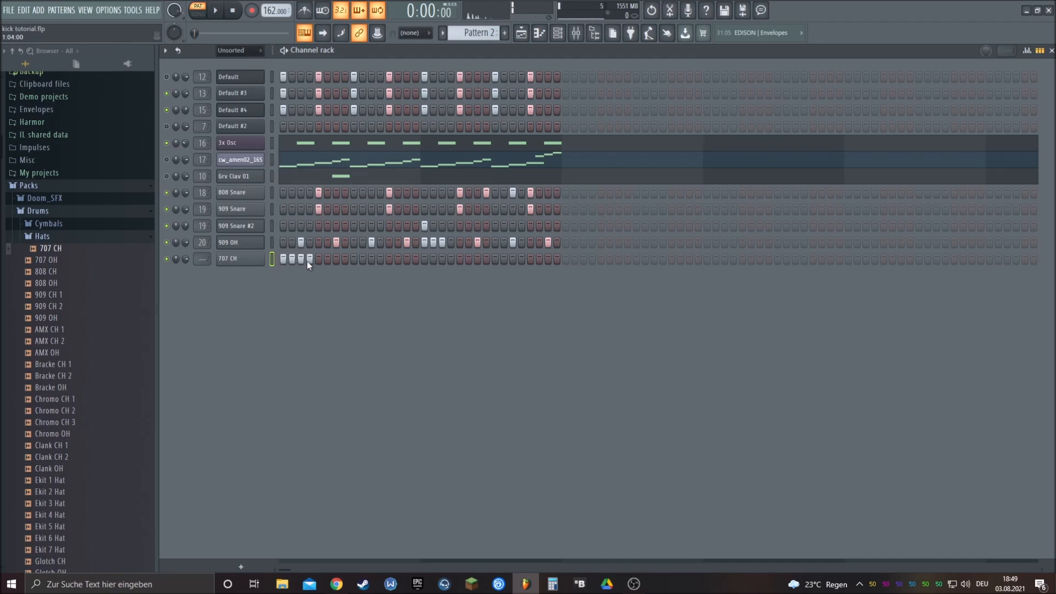
- Lower the 707 CH velocities on steps 1, 2 and 4, with steps 2 and 4 at about 67%, and audition the channel soloed
click(1027, 51)
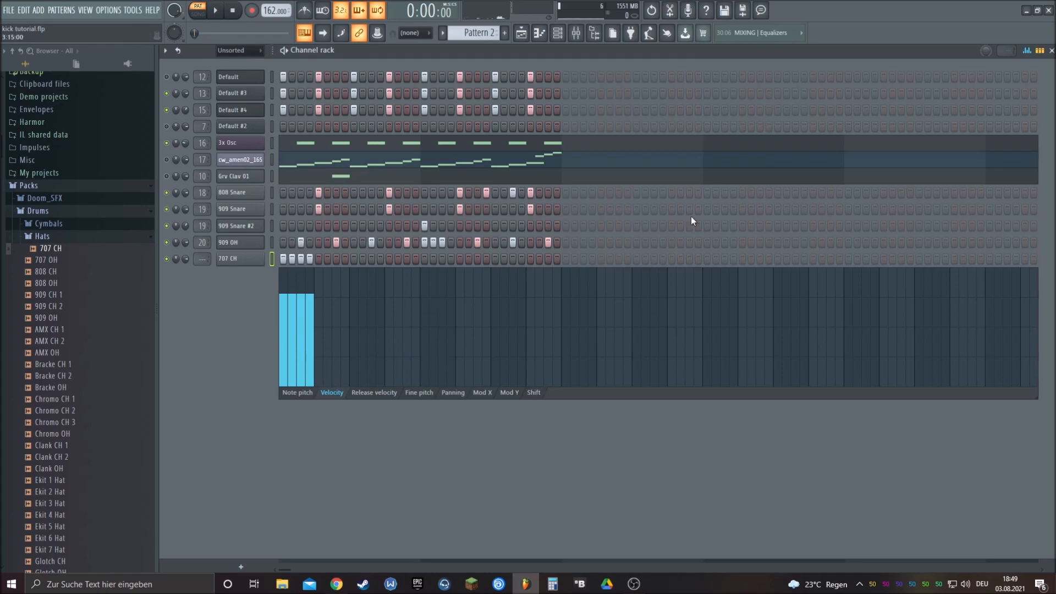
click(284, 323)
click(292, 307)
click(310, 308)
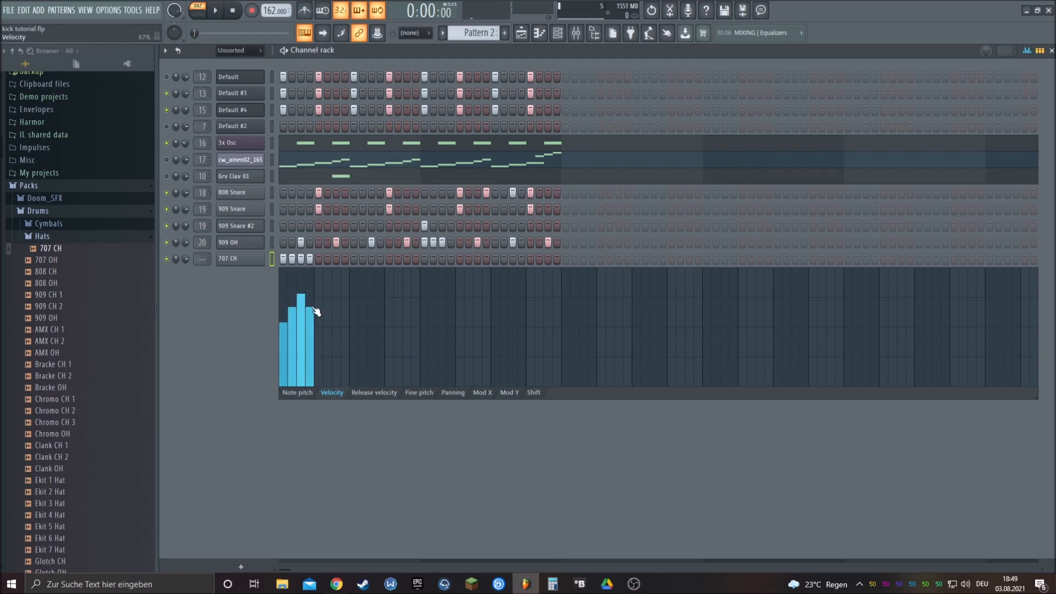
right_click(167, 258)
click(179, 264)
click(218, 10)
click(232, 11)
- Duplicate the four 707 CH notes in the piano roll until they fill both bars
right_click(244, 263)
click(289, 260)
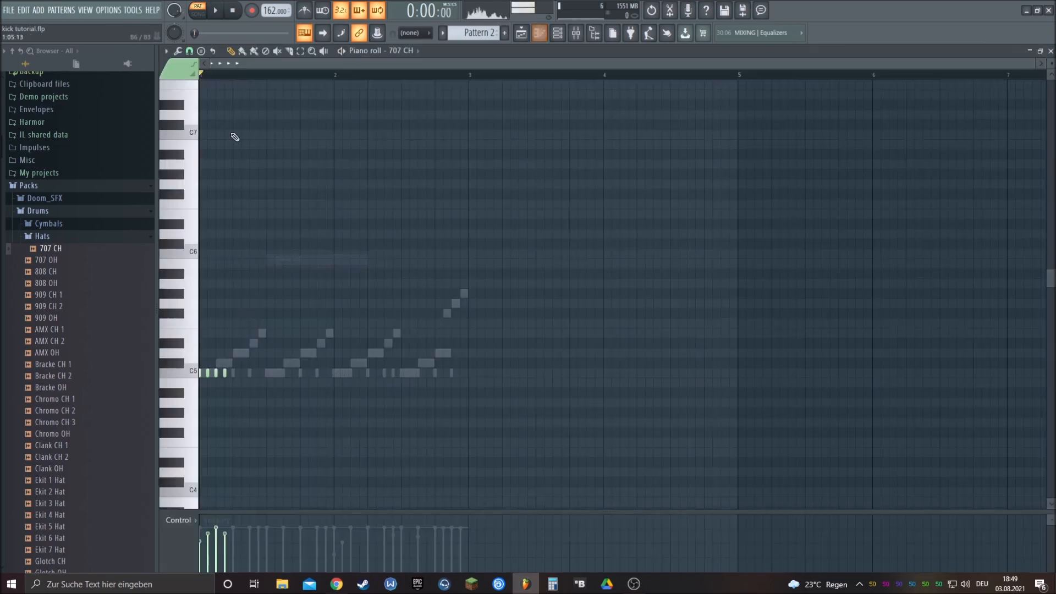
click(236, 76)
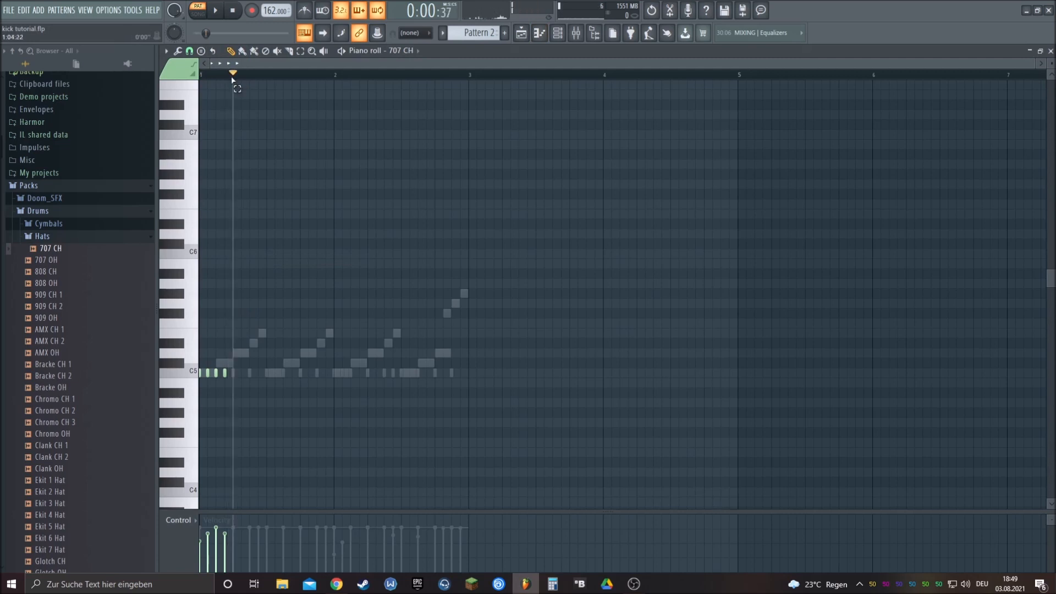
drag(236, 76, 199, 75)
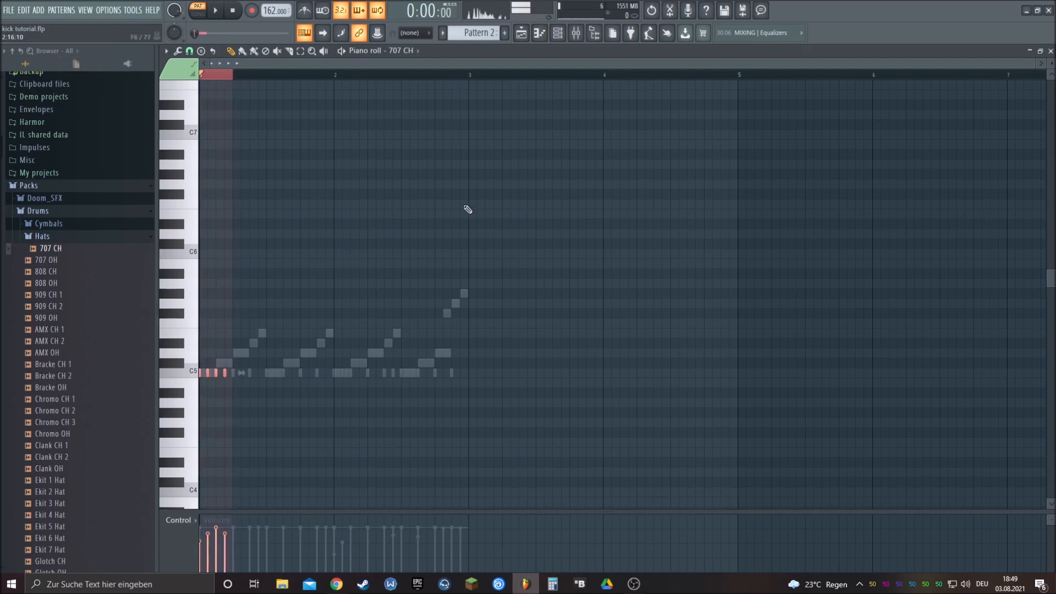
key(ctrl+b)
key(ctrl+b)
key(ctrl+b)
key(ctrl+b)
key(ctrl+b)
key(ctrl+b)
key(ctrl+b)
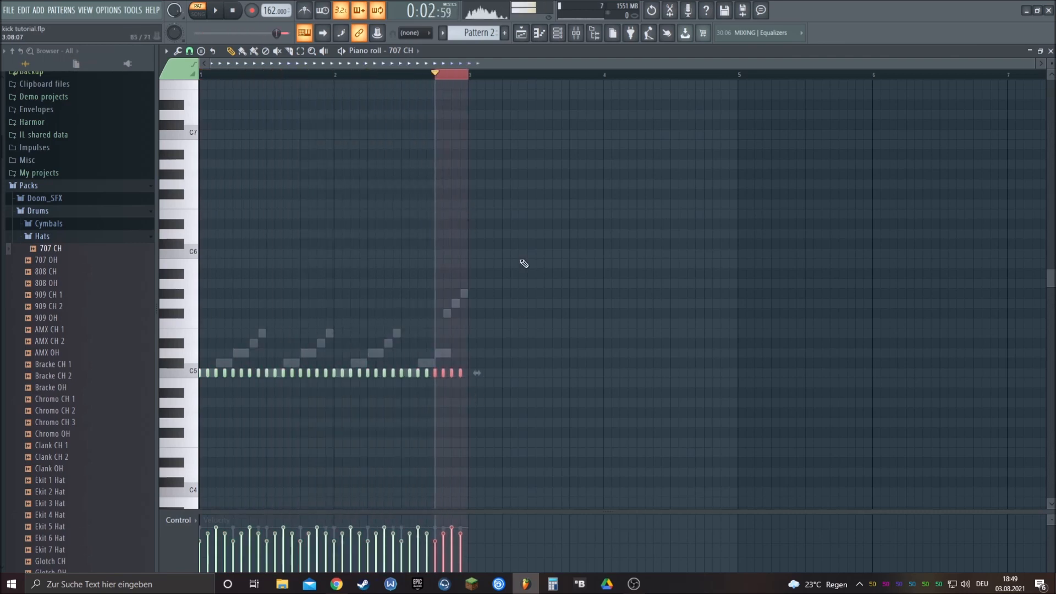
- Clear the 707 CH notes after the first four and rebuild both bars by duplicating that group again
click(234, 76)
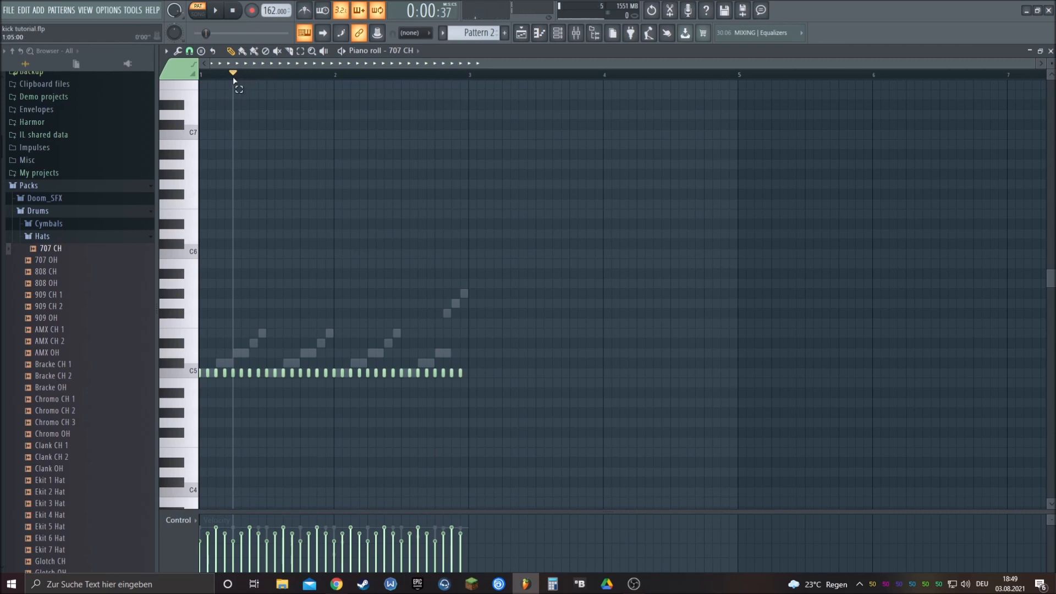
drag(234, 80, 193, 88)
key(space)
drag(542, 452, 233, 367)
key(Delete)
drag(293, 350, 175, 342)
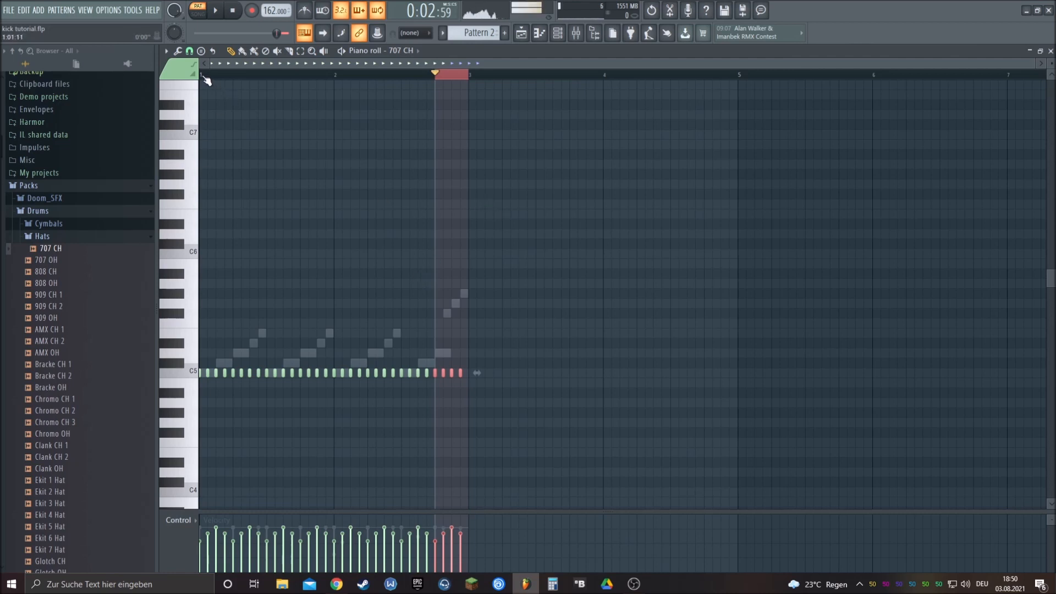
key(space)
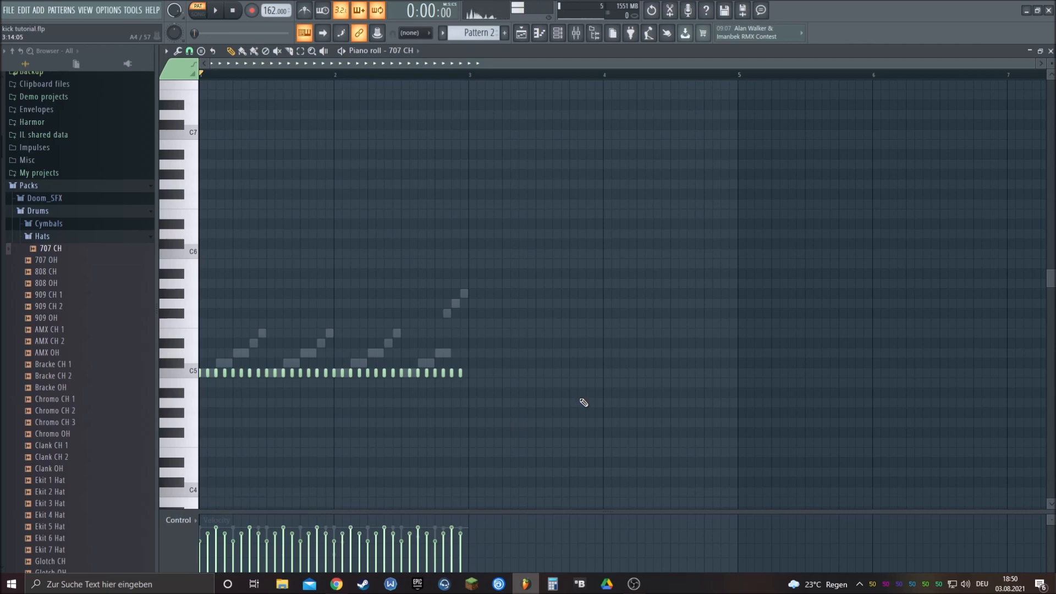
- Set the 707 CH sample's fade-out to 54% and its sample start to 17%, auditioning the soloed hat
click(215, 11)
click(557, 33)
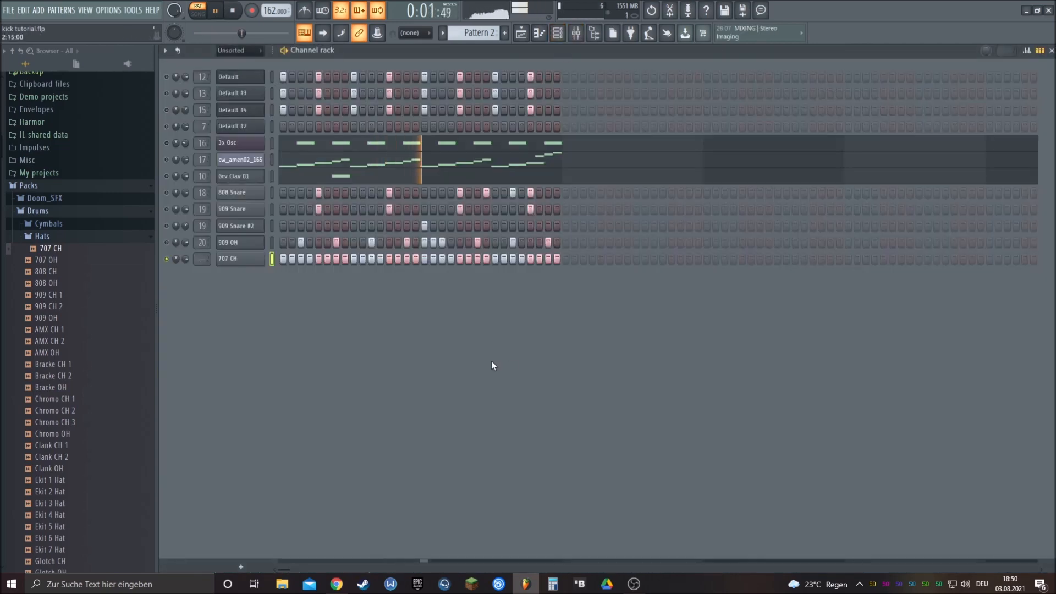
key(space)
click(240, 259)
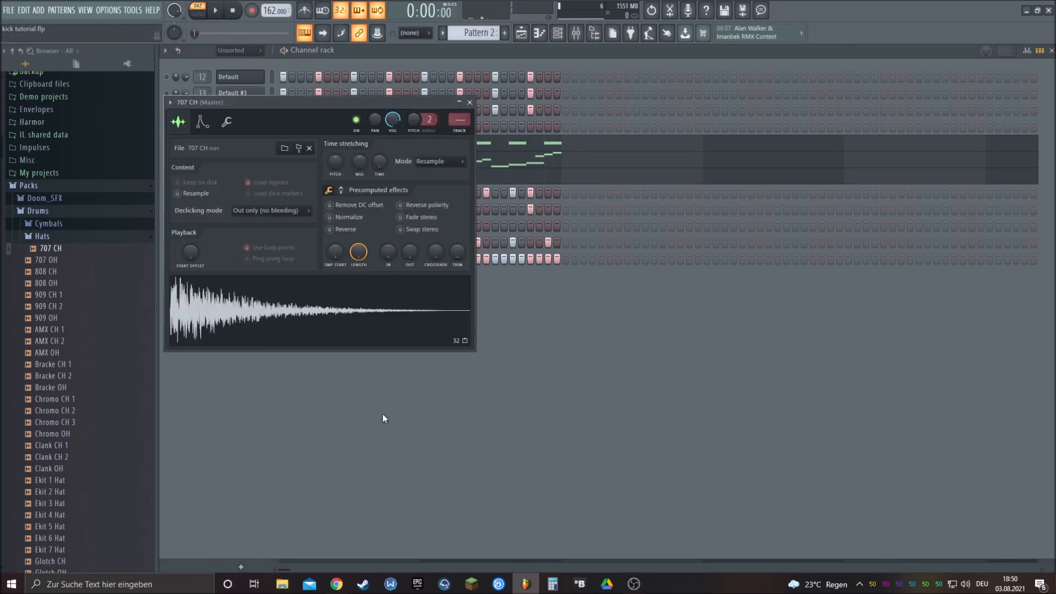
drag(410, 252, 411, 256)
key(space)
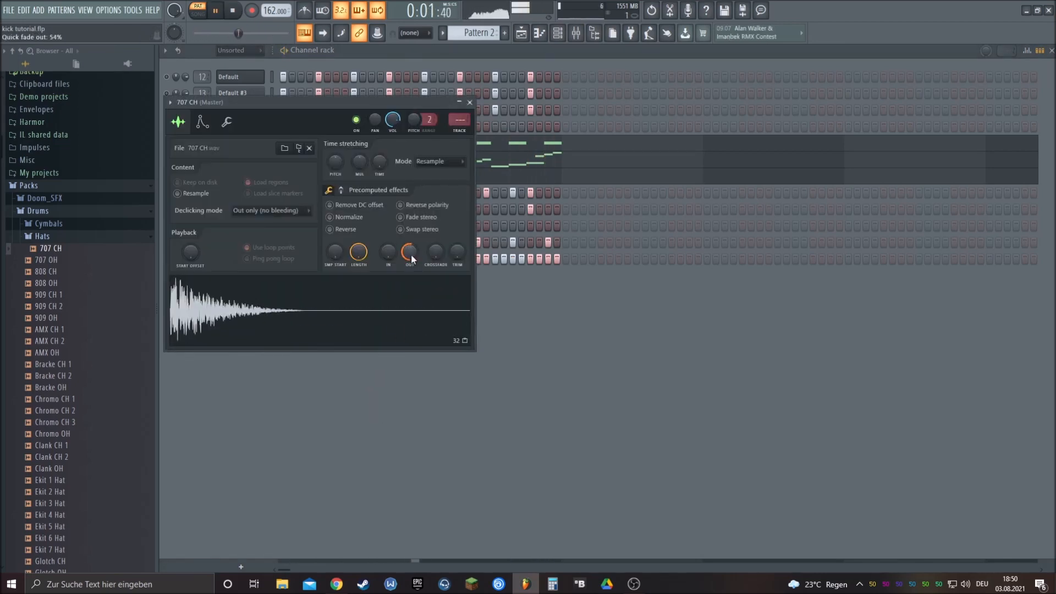
key(space)
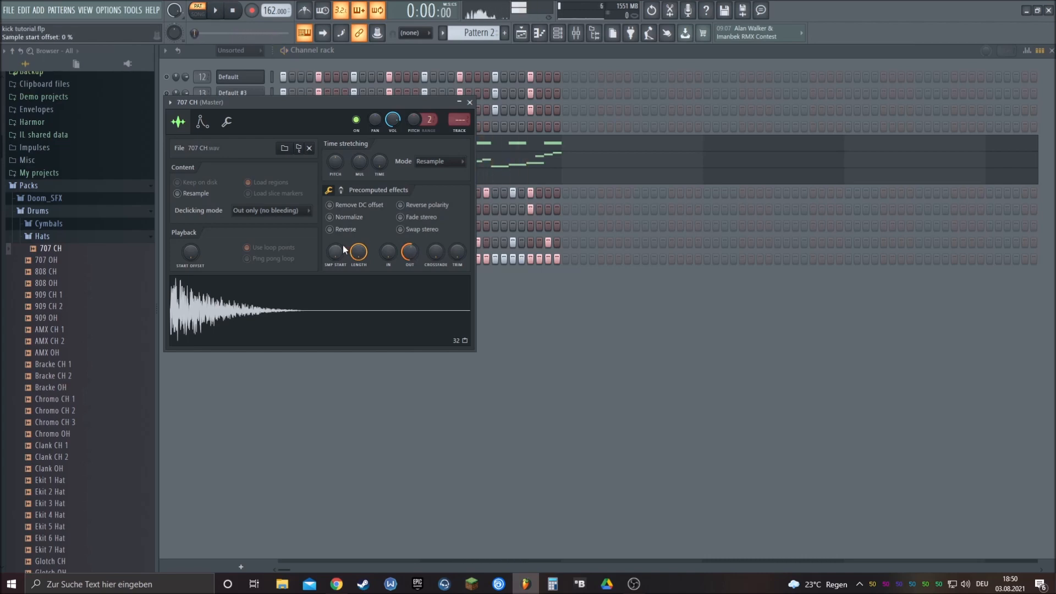
drag(339, 257, 335, 256)
key(space)
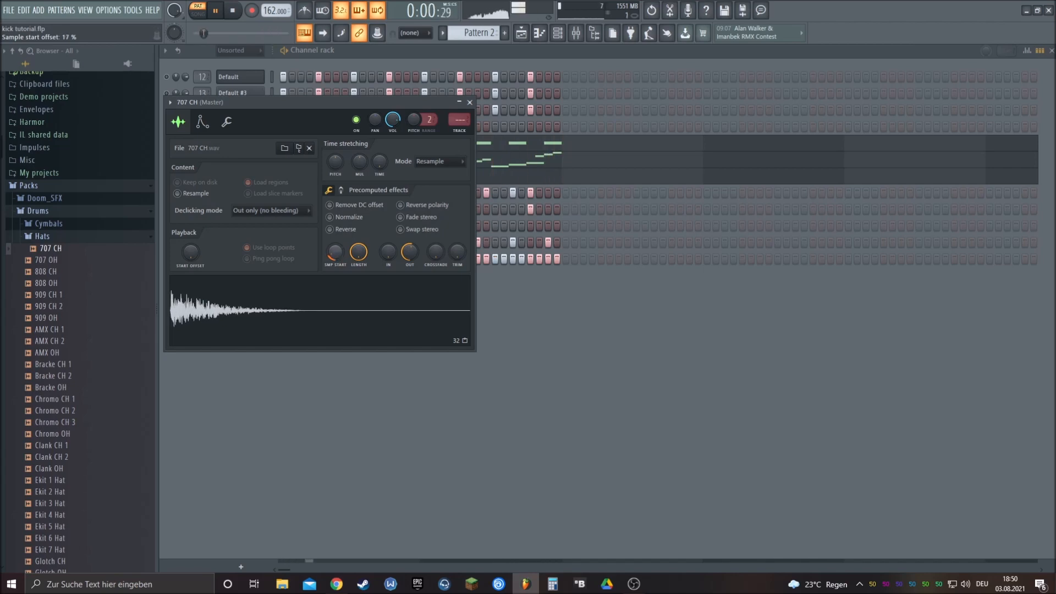
key(space)
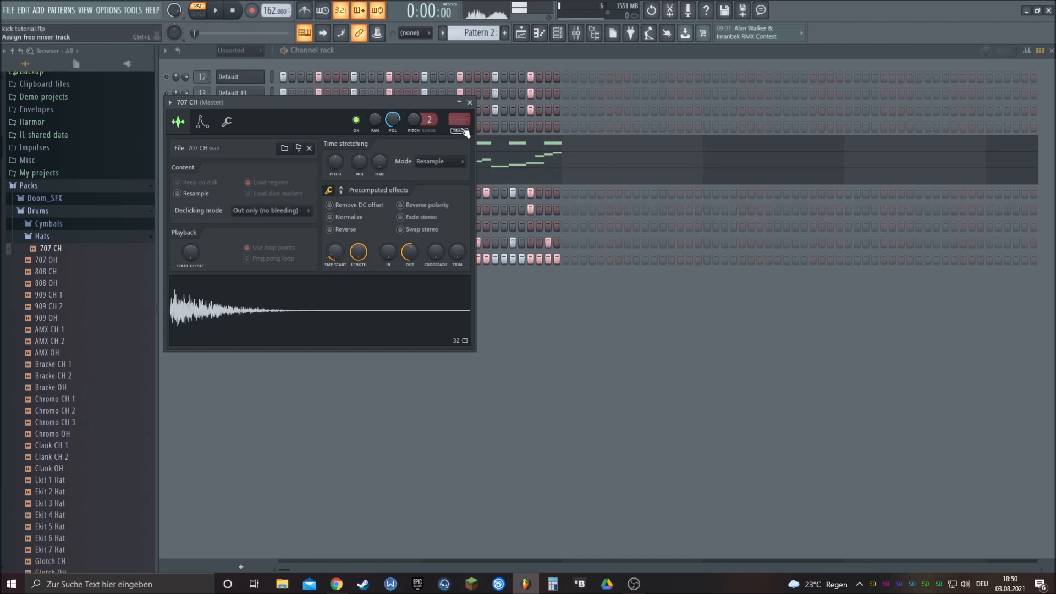
- Route the 707 CH channel to free mixer track 21 and insert Fruity Parametric EQ 2 in its first effect slot
click(465, 132)
click(968, 278)
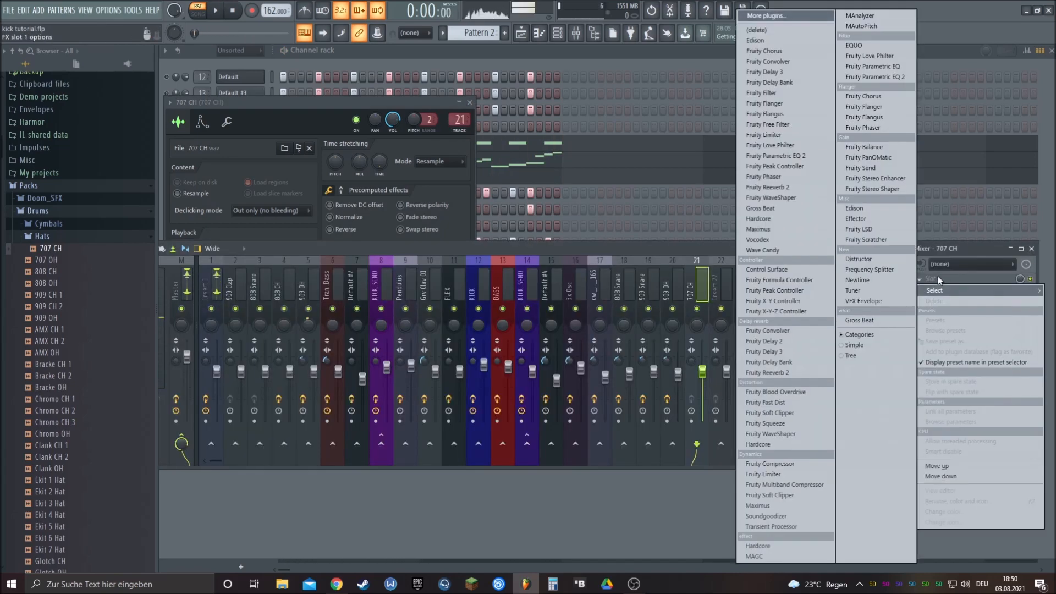
click(800, 155)
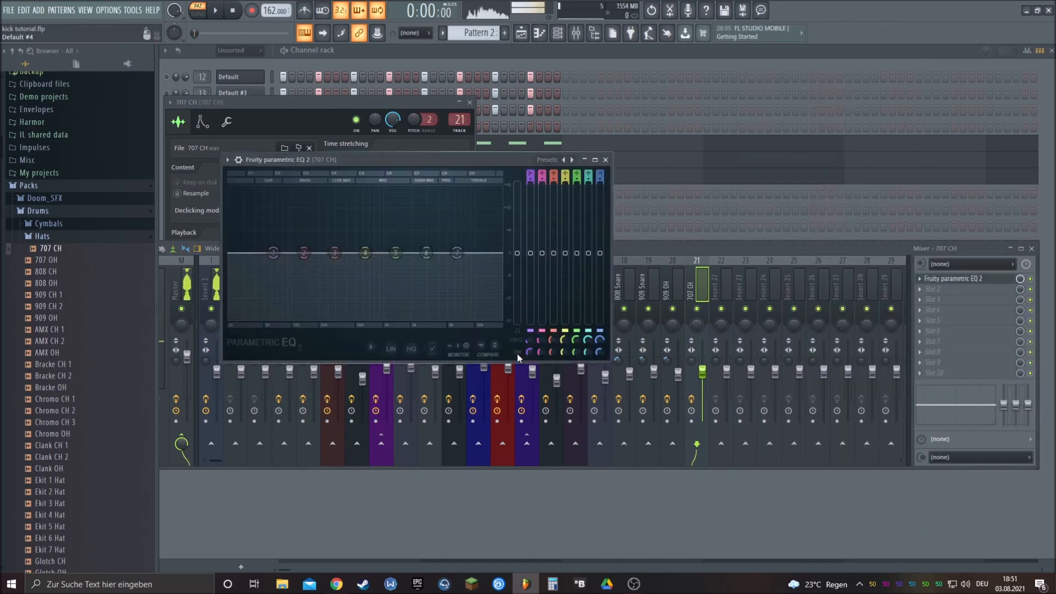
- Make EQ band 1 a Steep 8 high pass at about 2567 Hz and audition the filtered 707 CH
right_click(273, 253)
mouse_move(290, 281)
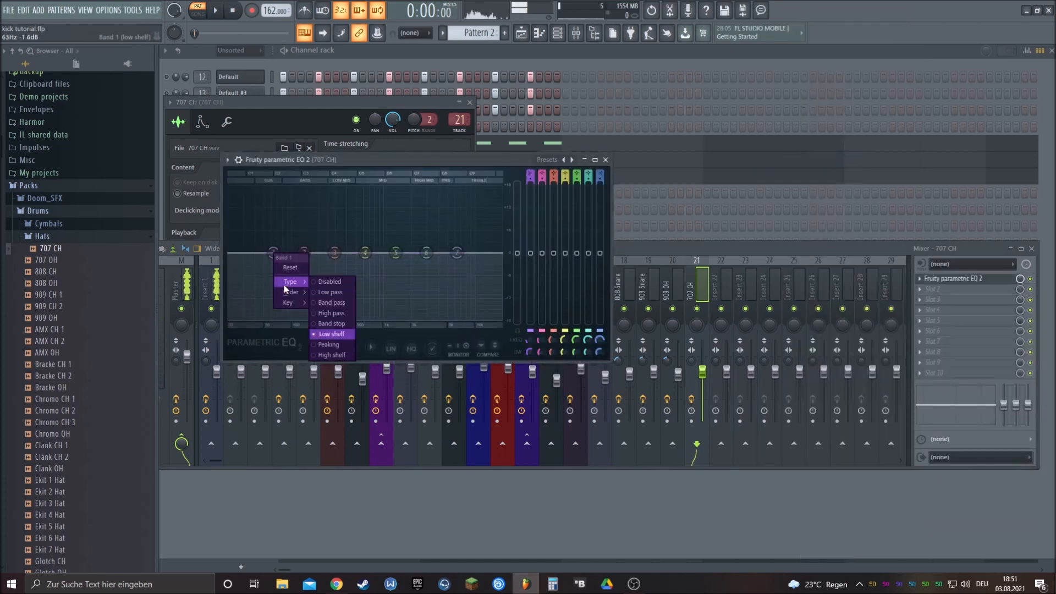
click(331, 313)
right_click(273, 253)
mouse_move(299, 292)
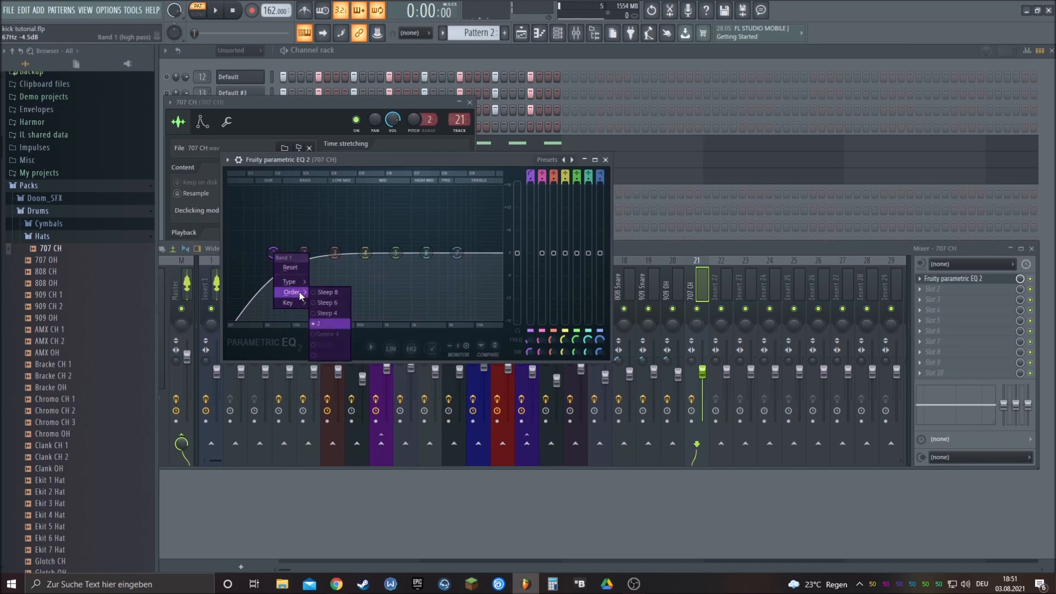
click(342, 291)
drag(272, 253, 420, 254)
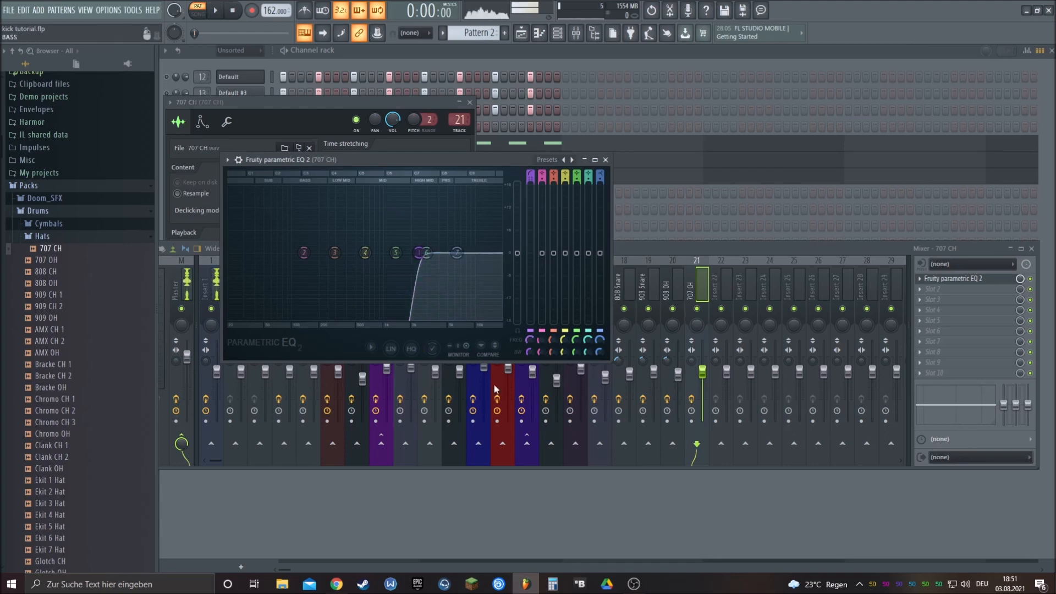
key(space)
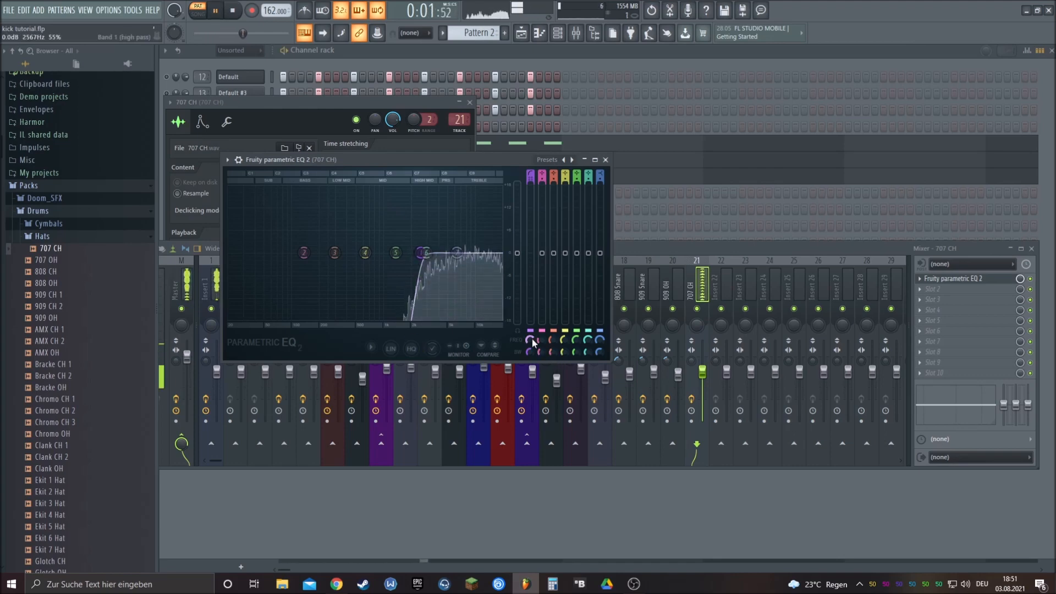
- Adjust the 707 CH channel volume in the full playing pattern and set its mixer track's stereo separation to 75% separated
click(574, 49)
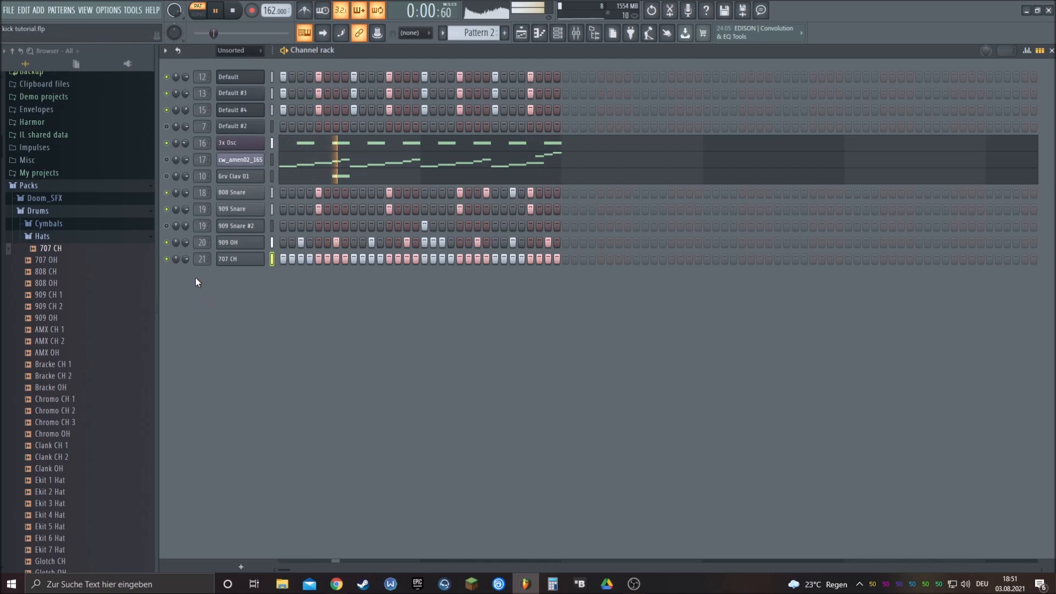
drag(187, 256, 182, 267)
click(576, 32)
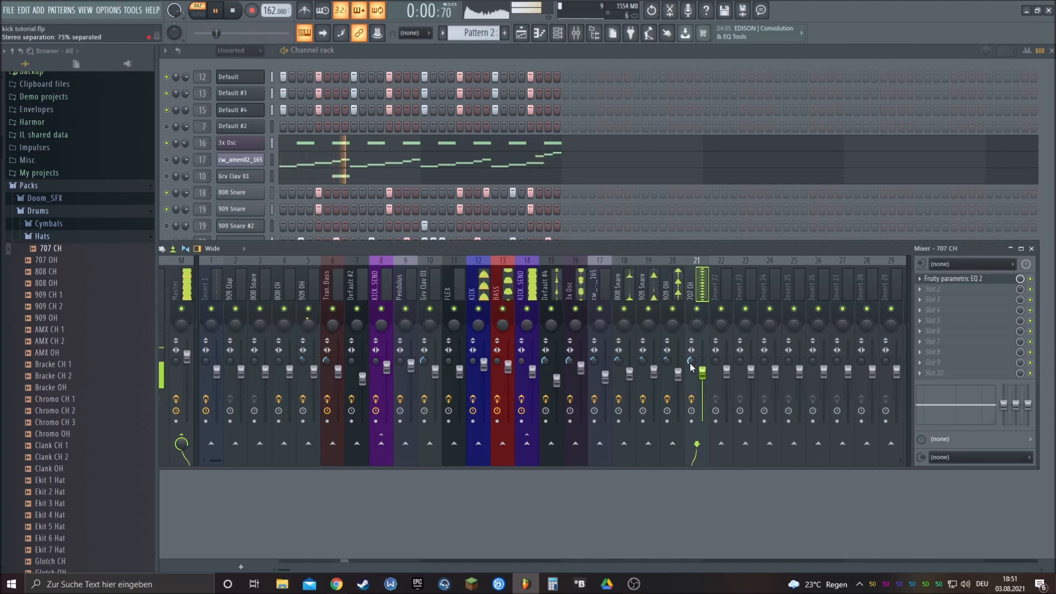
- Add swing to the playing pattern, settling the main swing at about 21%
click(642, 55)
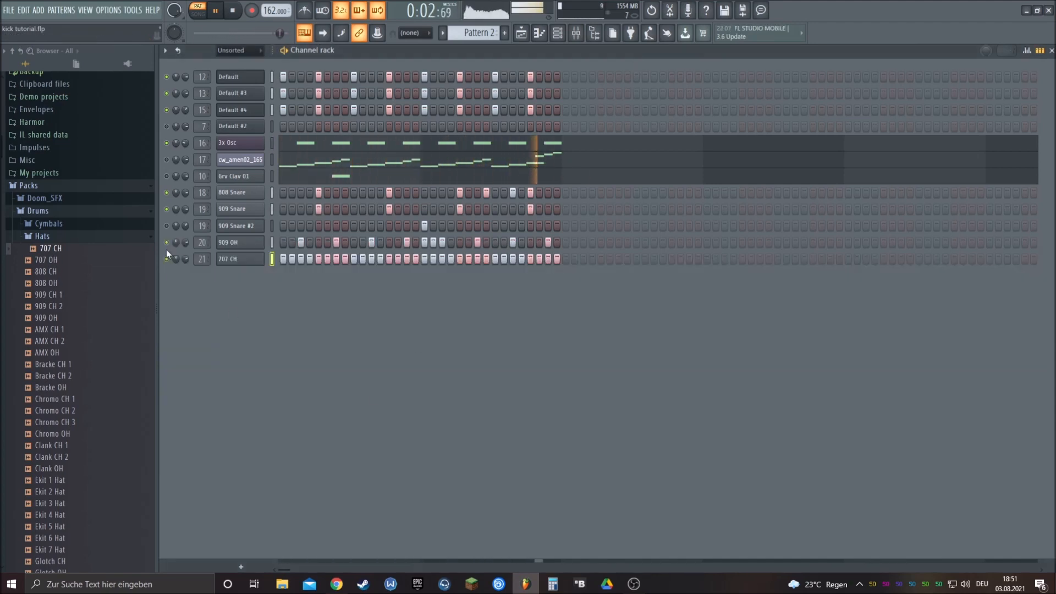
key(space)
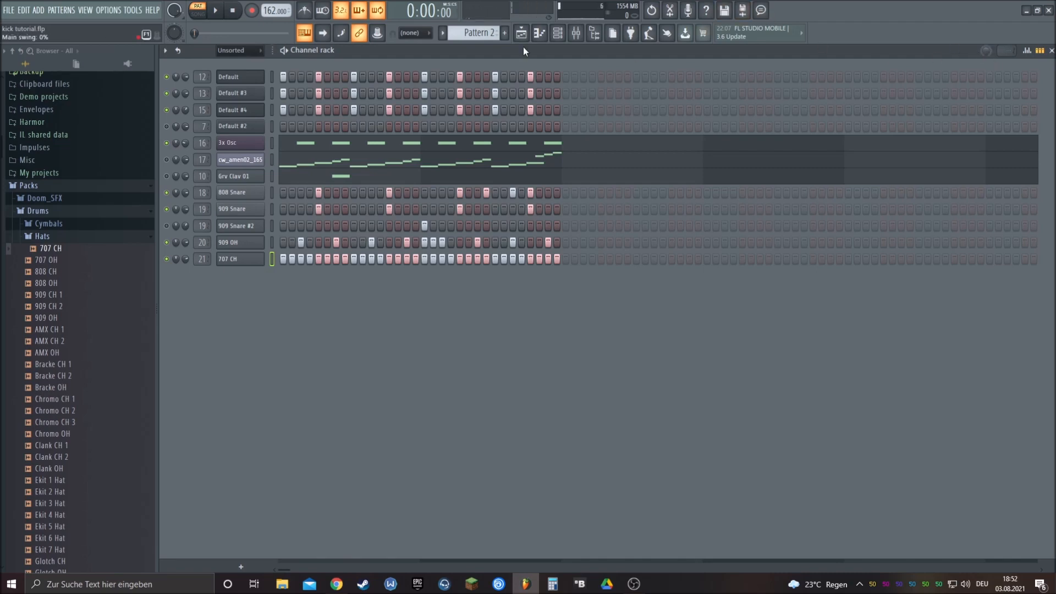
click(215, 12)
mouse_move(985, 53)
mouse_down()
mouse_move(984, 0)
mouse_move(985, 38)
mouse_up()
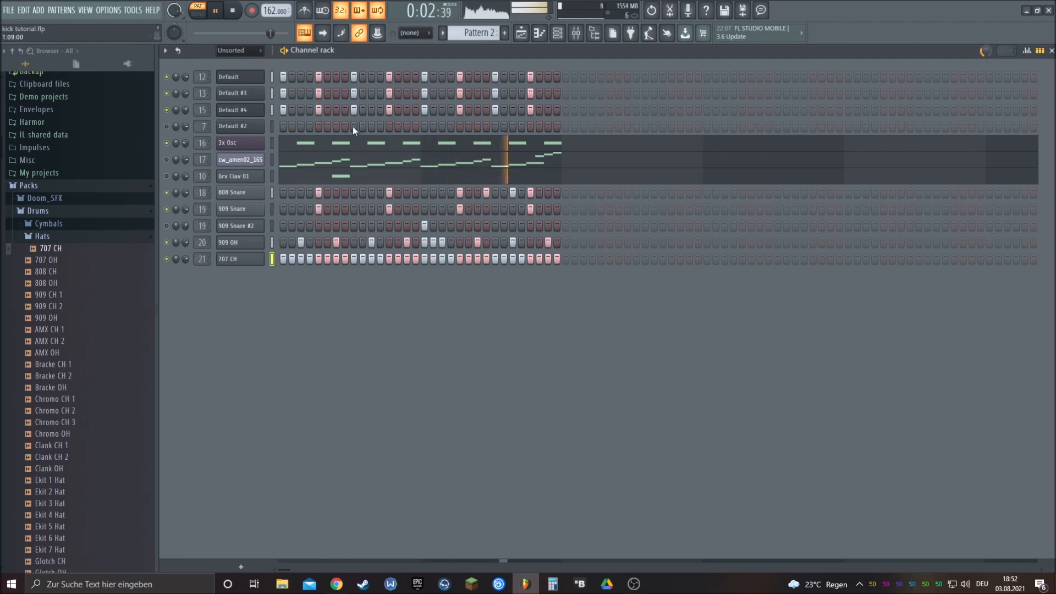
drag(984, 54, 988, 60)
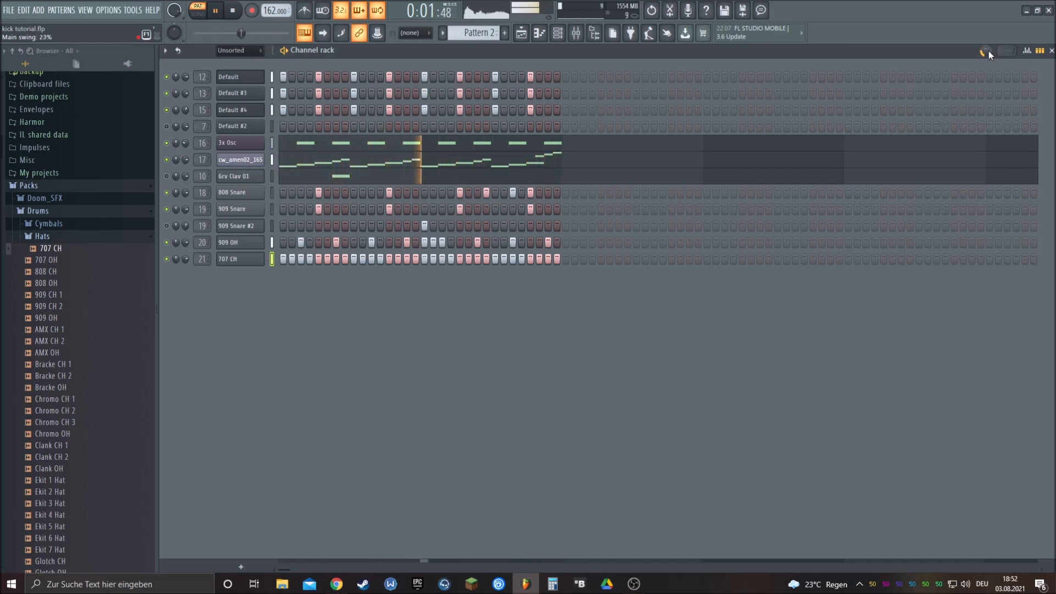
drag(988, 51, 989, 53)
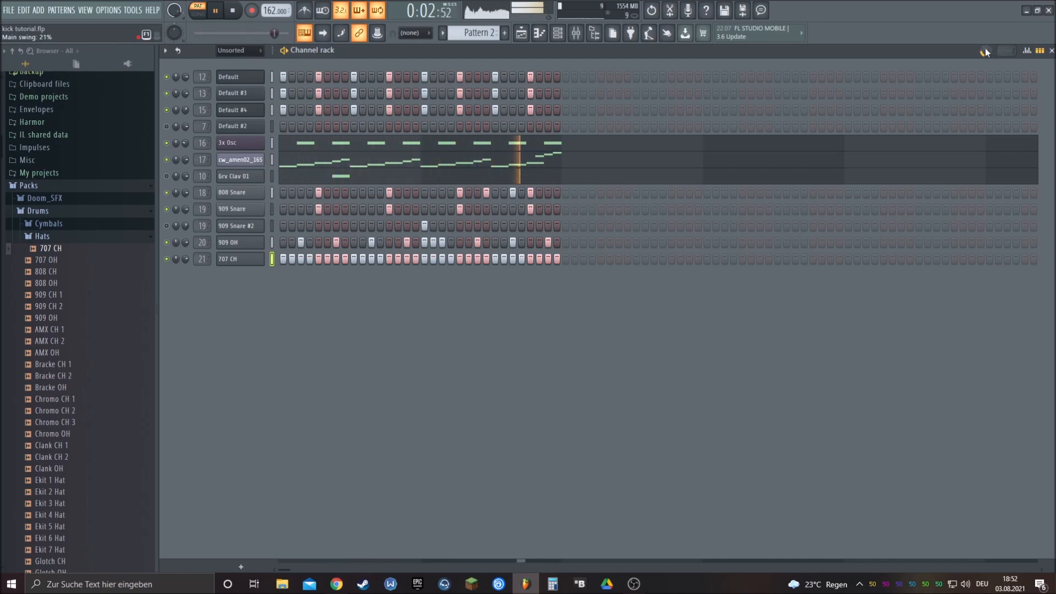
drag(985, 48, 985, 49)
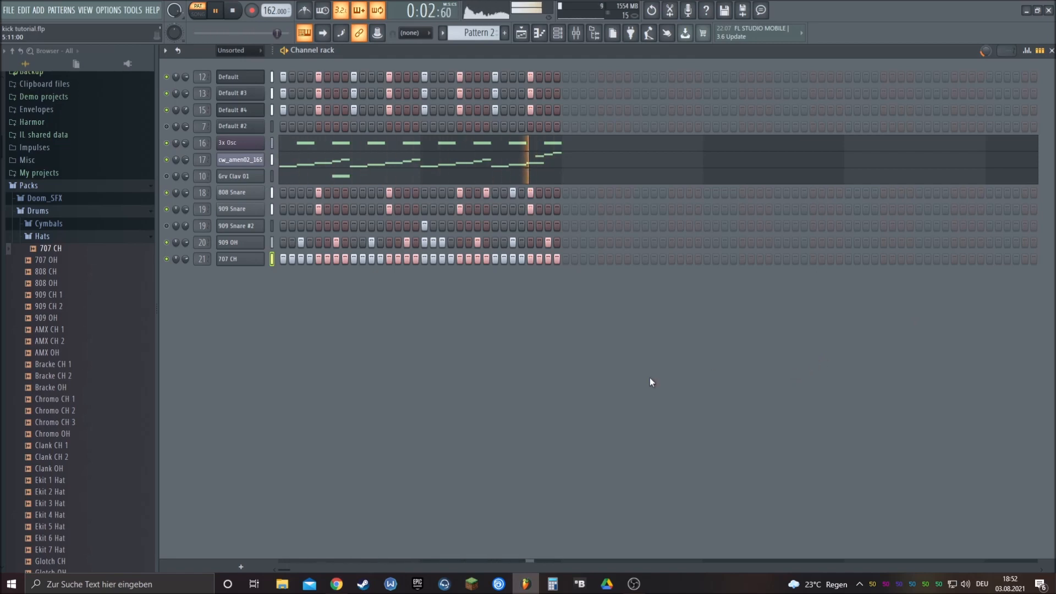
- Lower the 909 OH mixer track to 68% (-7.8 dB) and bring the 707 CH track down slightly, stopping playback and closing the mixer
click(240, 246)
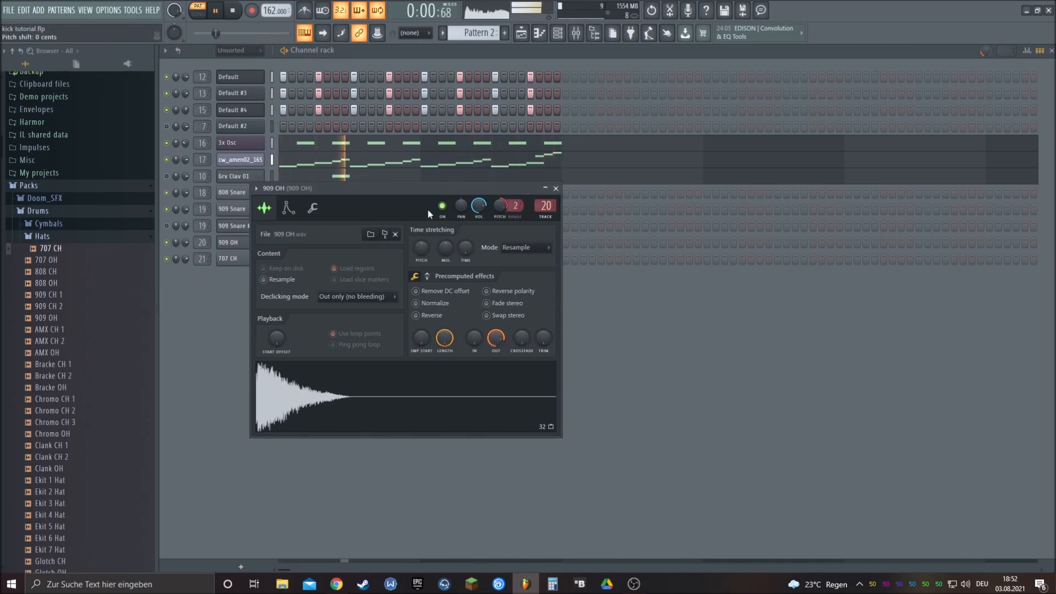
click(576, 32)
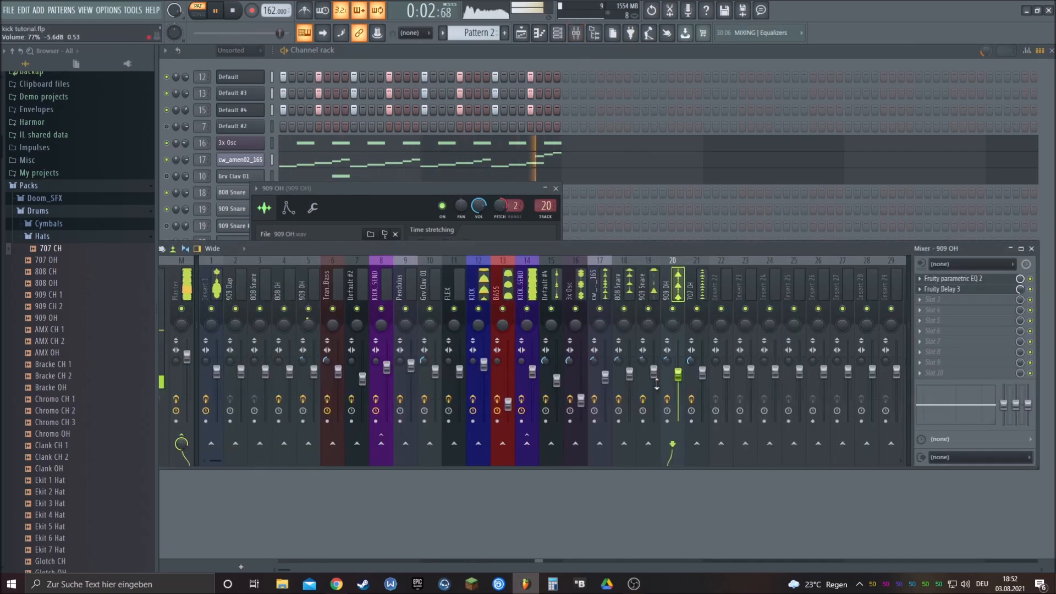
drag(678, 391, 678, 394)
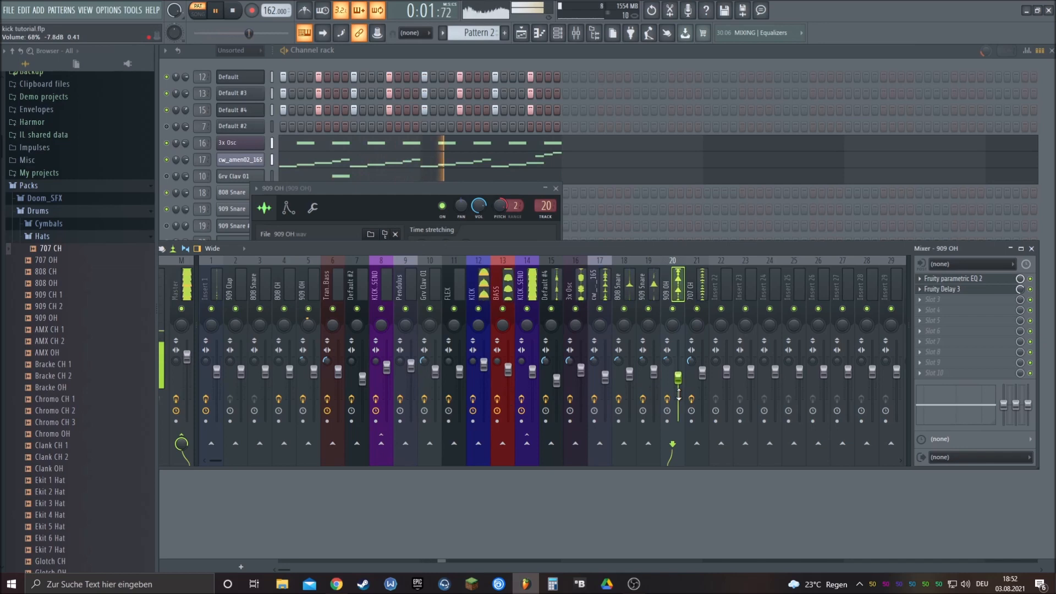
click(704, 387)
drag(705, 386, 708, 380)
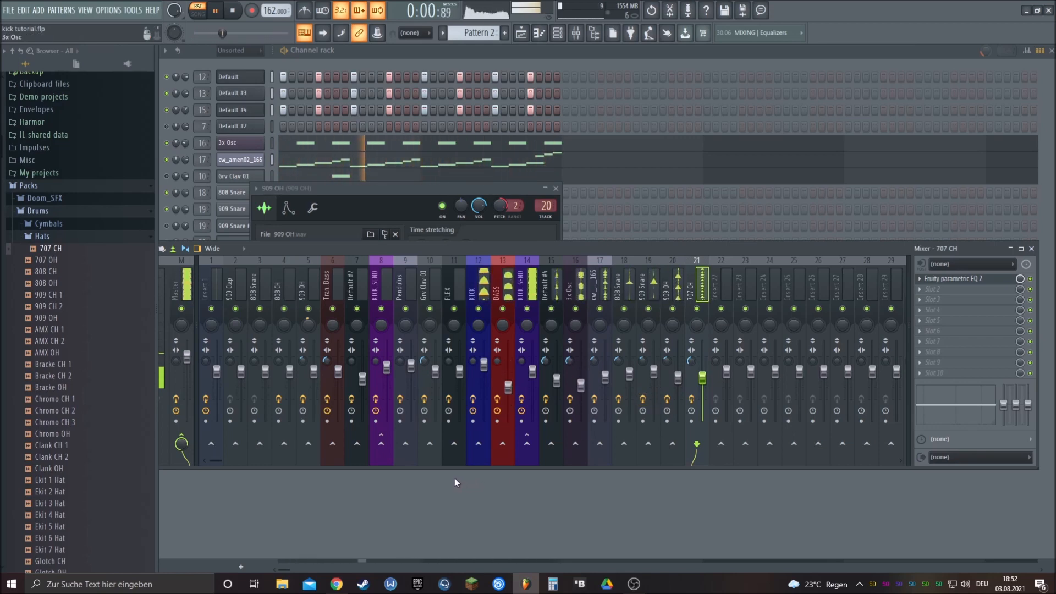
click(232, 11)
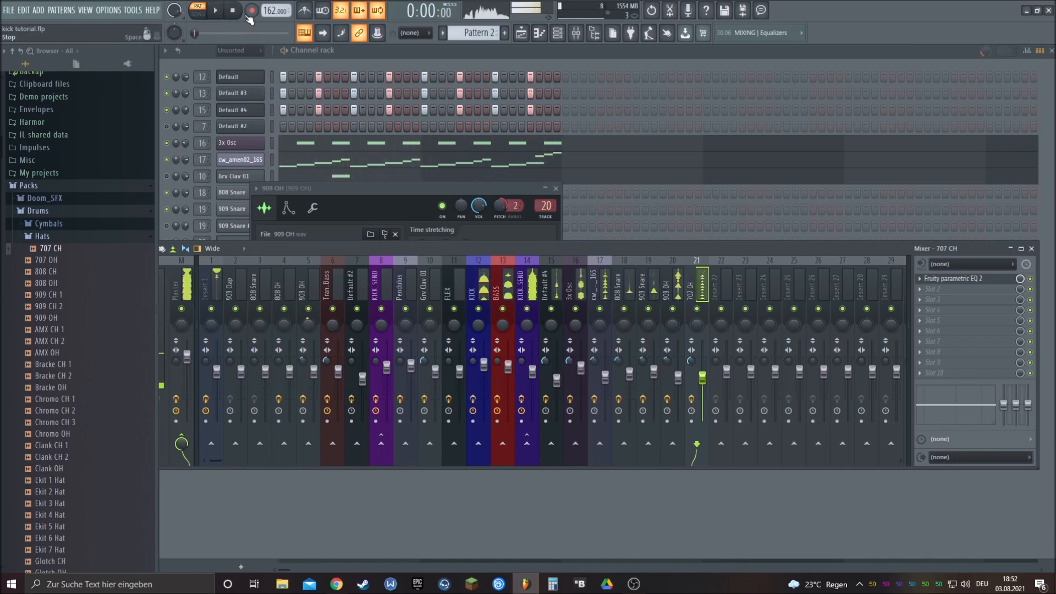
drag(692, 245, 754, 341)
click(615, 54)
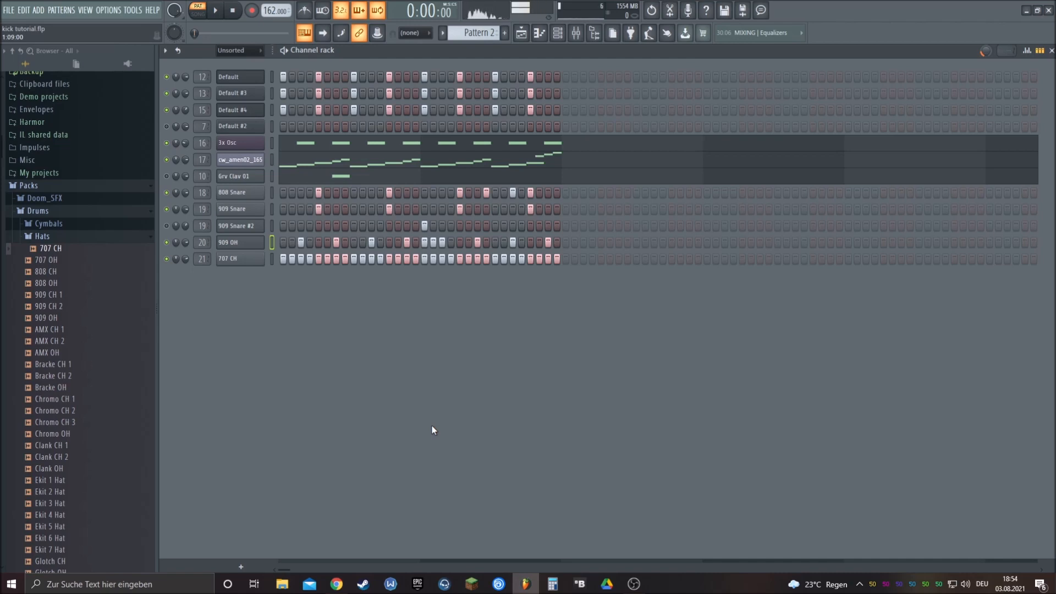
- Play the swung pattern and audition it while toggling the mutes of the 909 OH, 3x Osc and kick channels
click(215, 11)
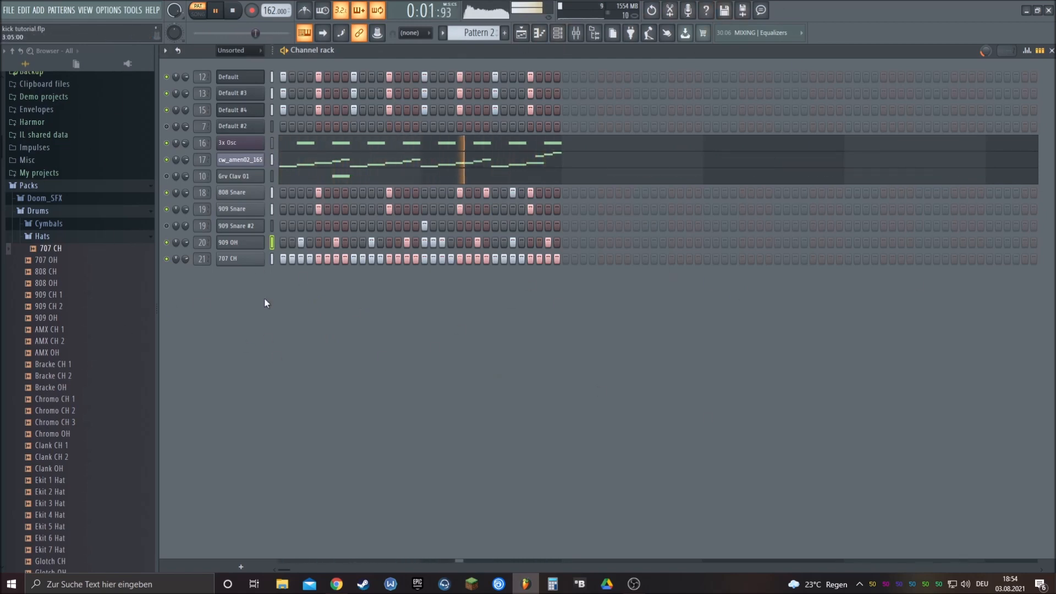
right_click(170, 241)
click(171, 243)
click(167, 143)
click(167, 110)
click(167, 77)
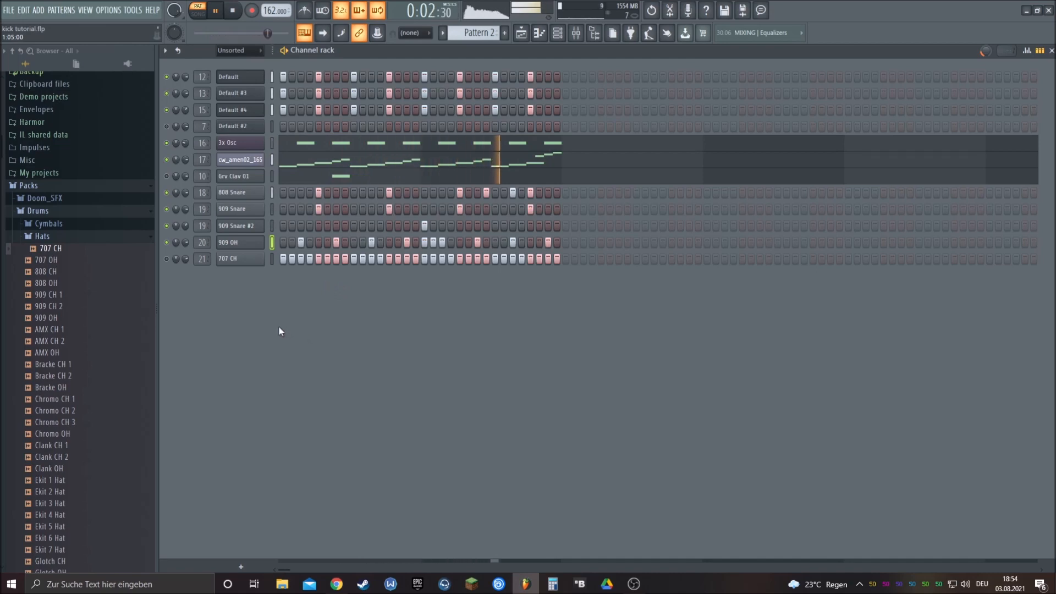
- Try extra kick hits in the second bar of the Default kick channel, auditioning them with the 707 CH toggled on and off
right_click(512, 76)
right_click(505, 75)
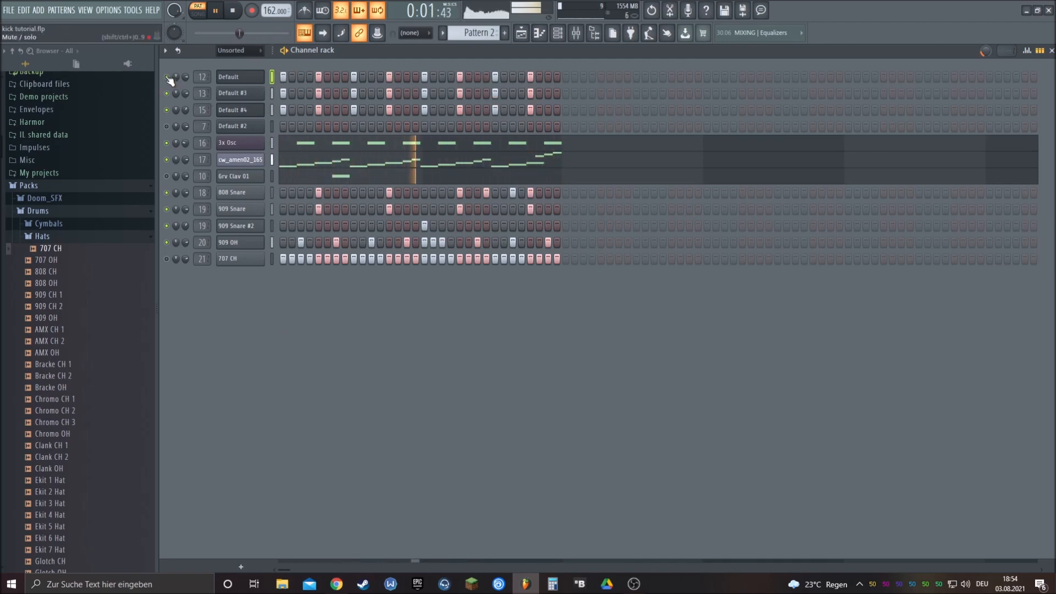
click(166, 258)
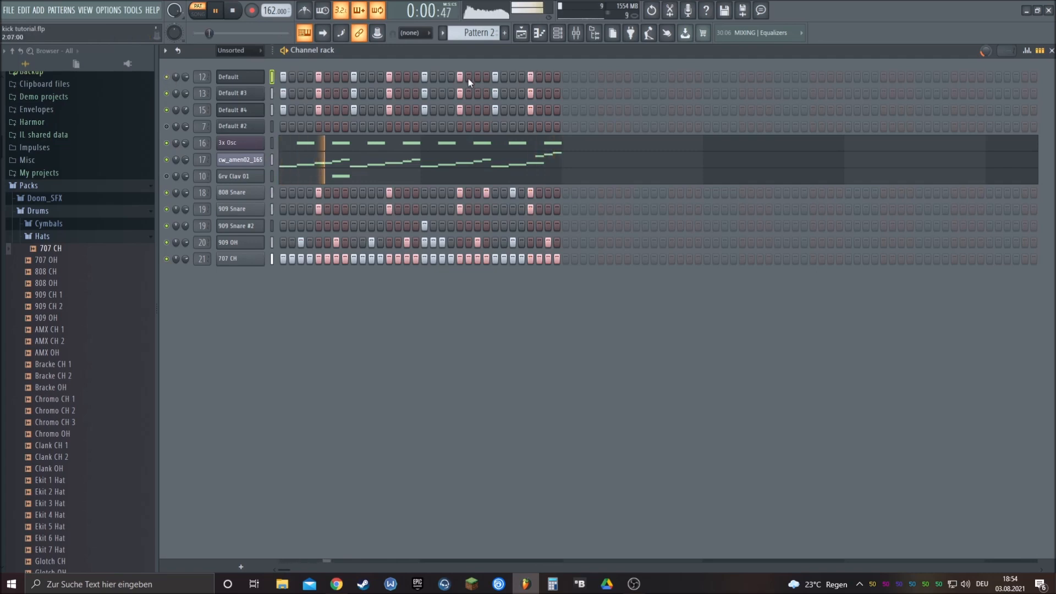
click(557, 77)
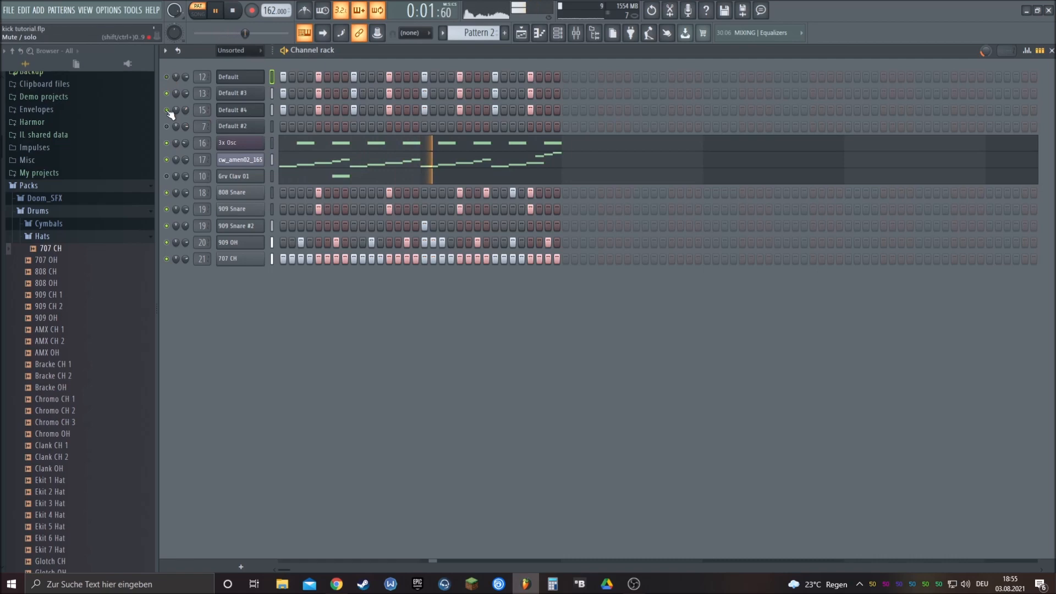
click(167, 259)
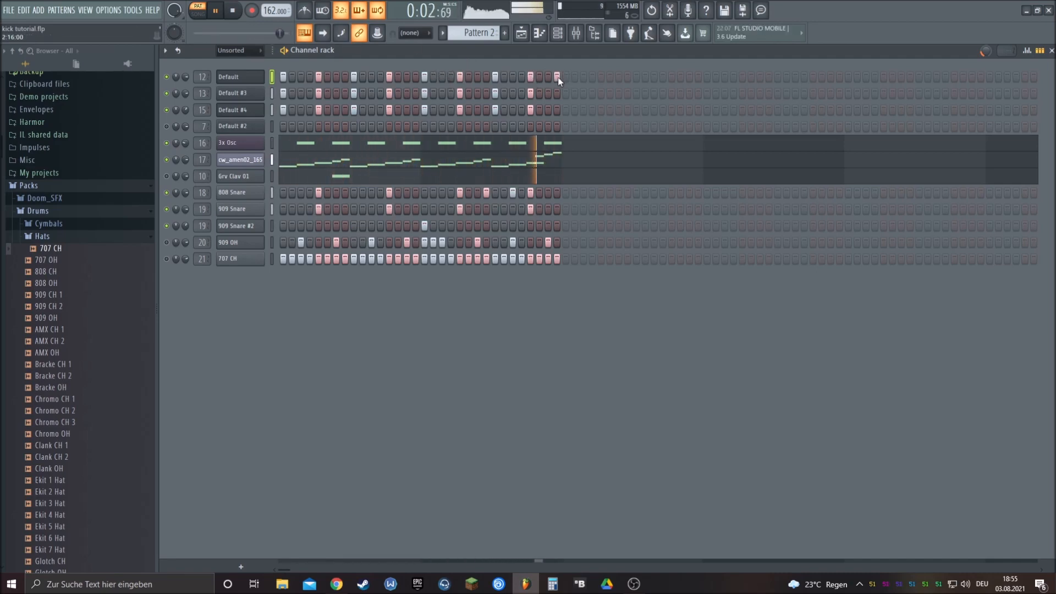
click(513, 76)
click(513, 76)
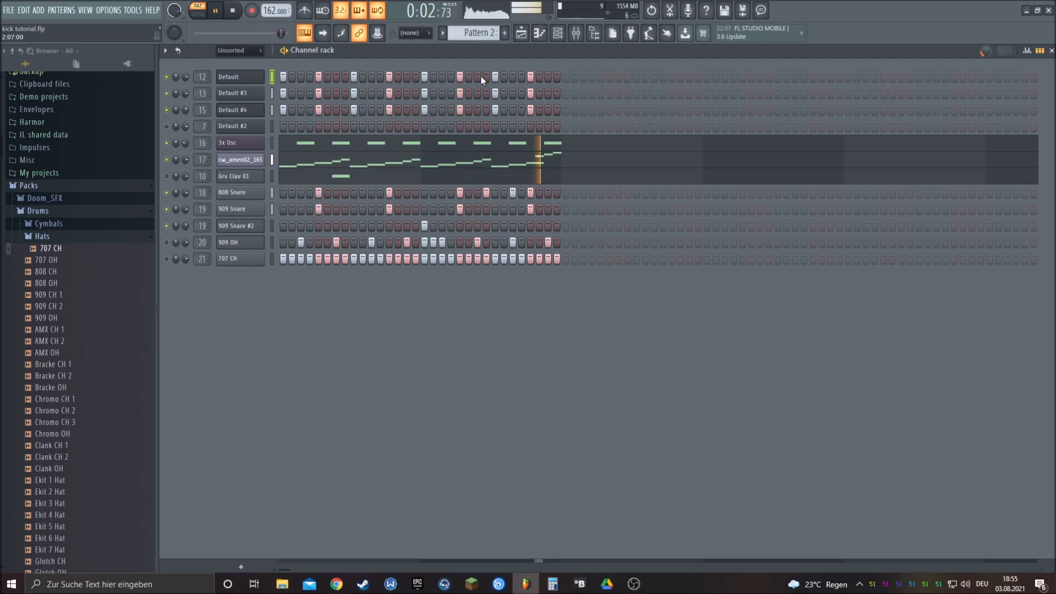
click(477, 77)
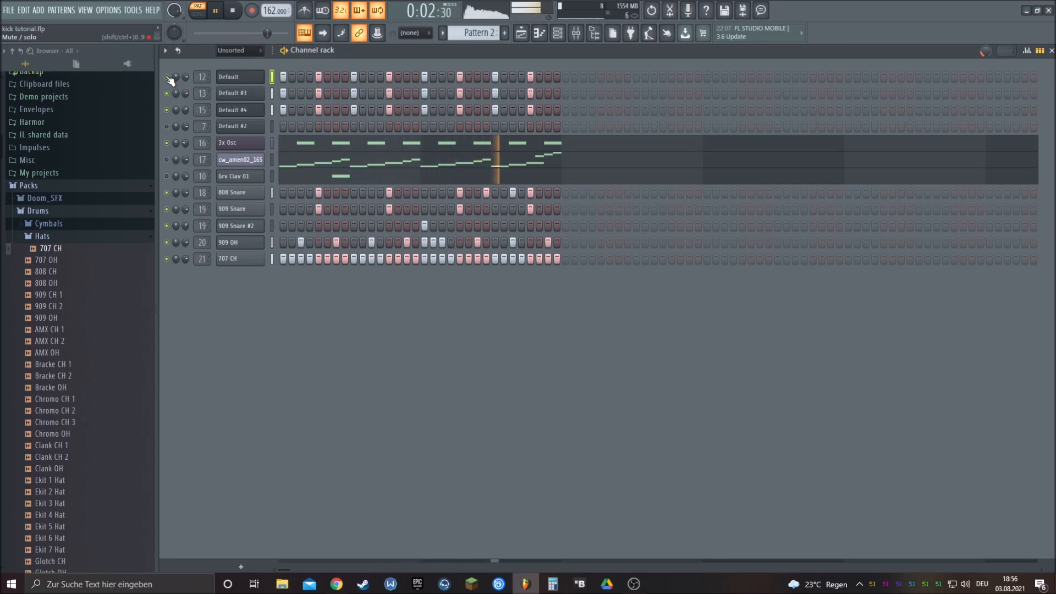
- Audition the layers while muting the amen break, 707 CH and the remaining channels until all are muted, and stop playback
click(167, 160)
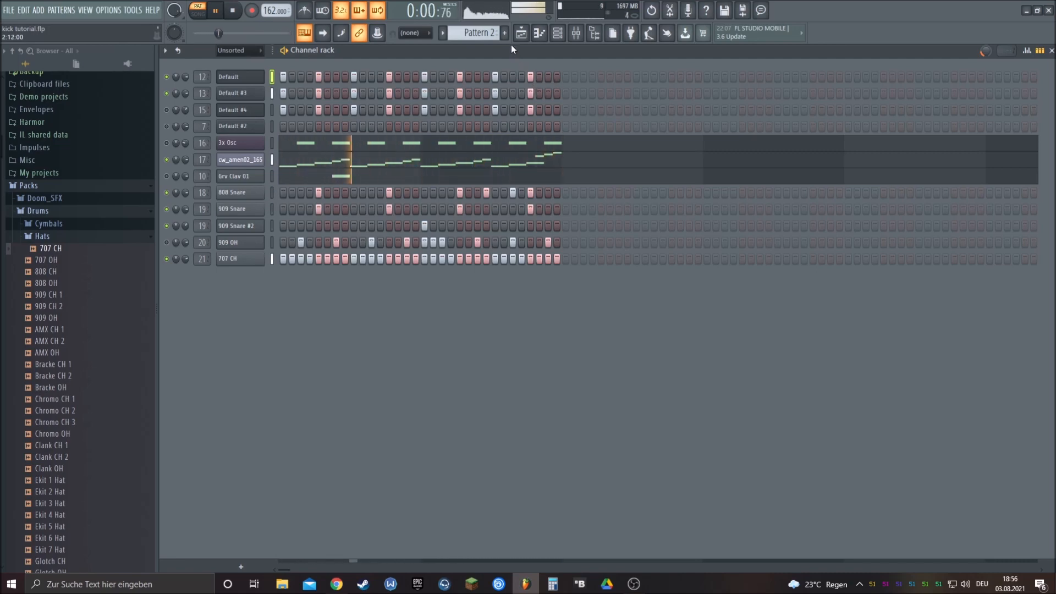
click(167, 160)
click(167, 258)
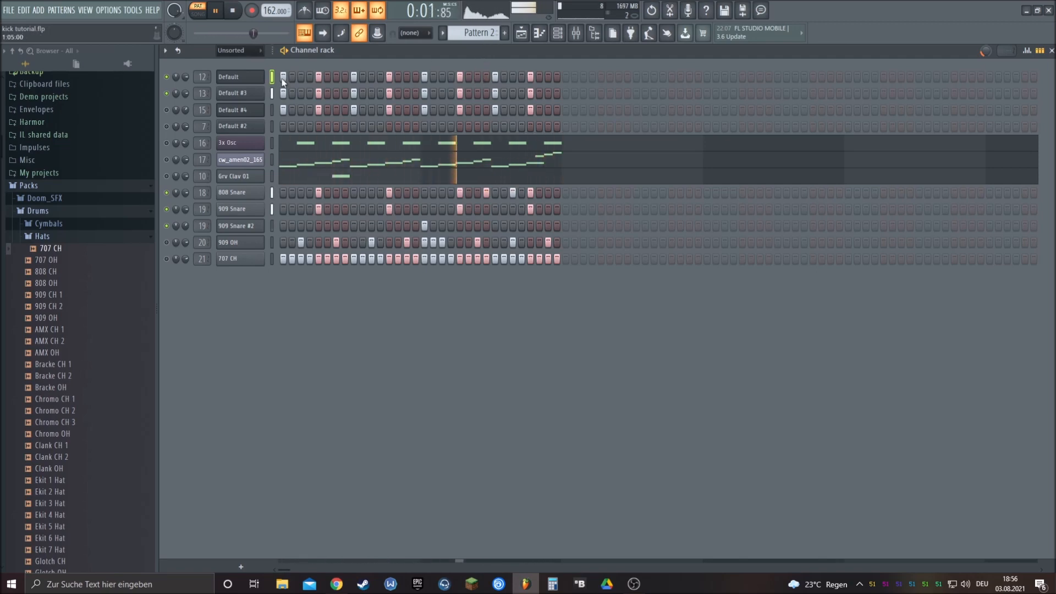
right_click(170, 97)
click(177, 100)
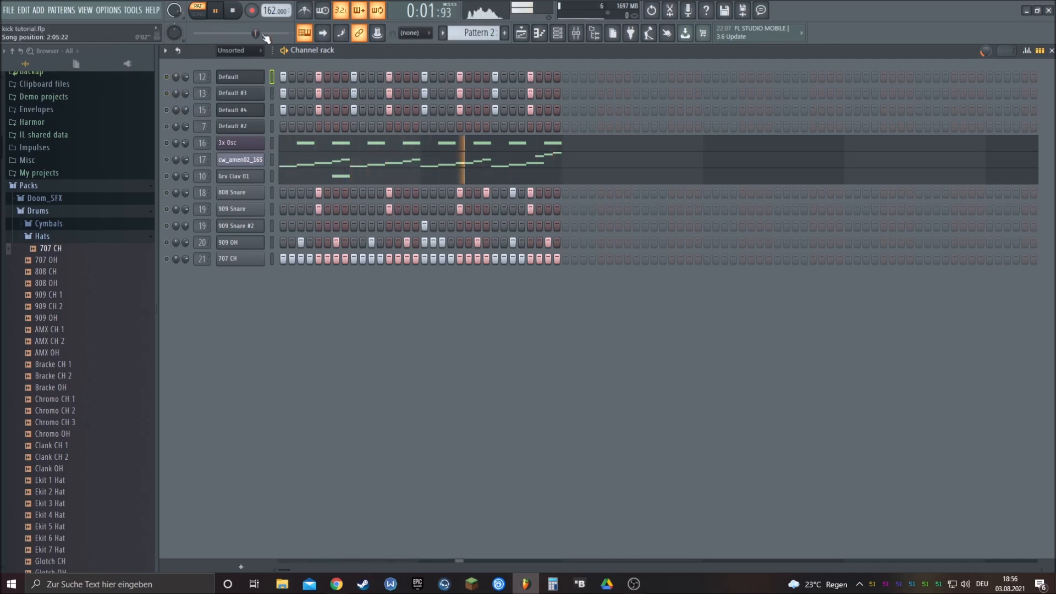
click(242, 16)
- Open Edison from the second effect slot of the mixer's Master track
click(574, 33)
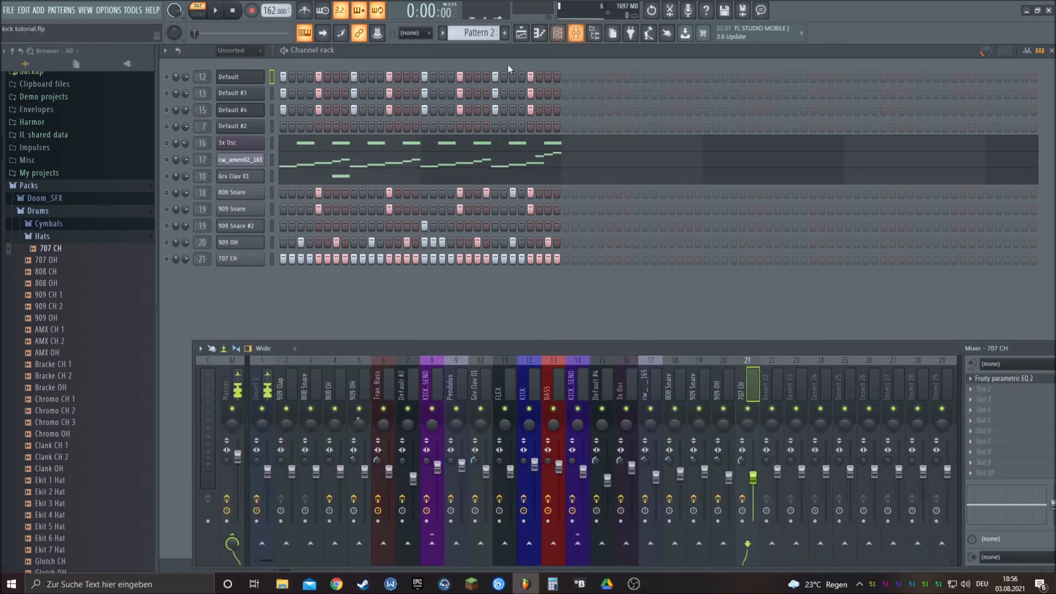
click(240, 385)
click(984, 391)
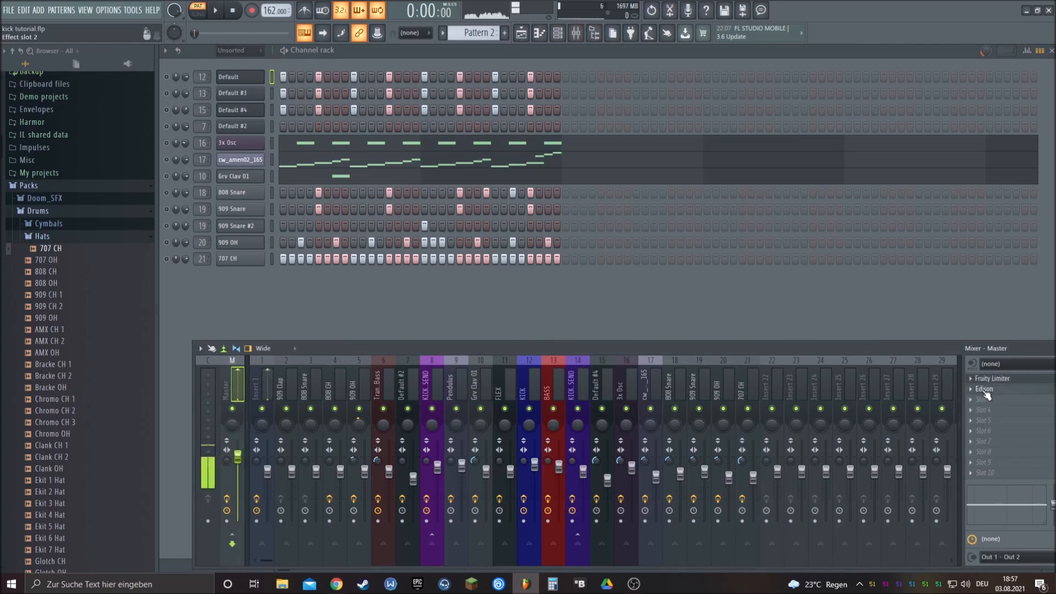